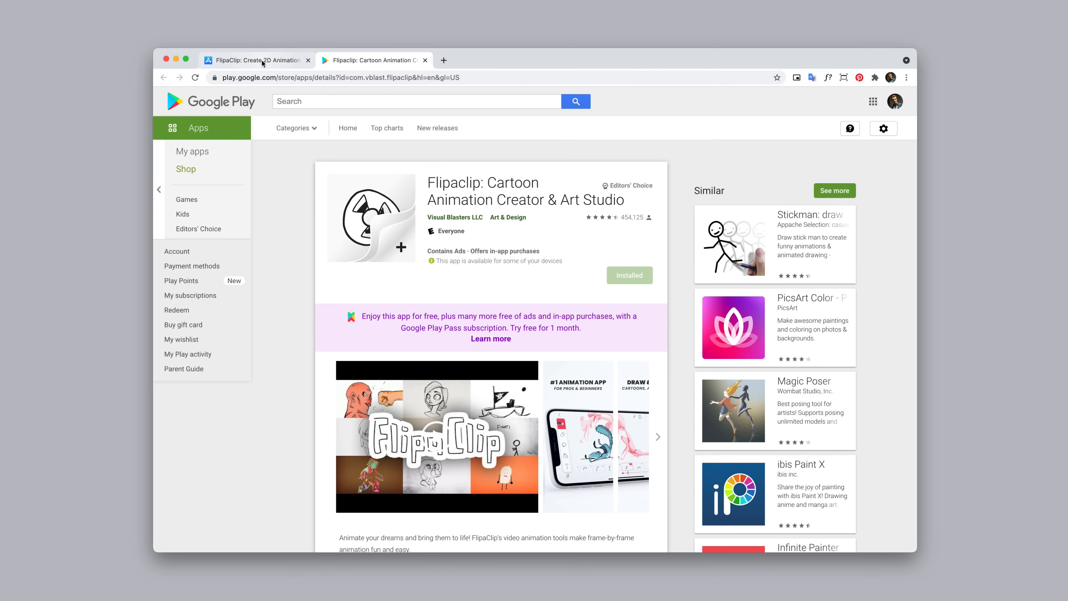
{"action": "left_click", "coordinate": [262, 61]}
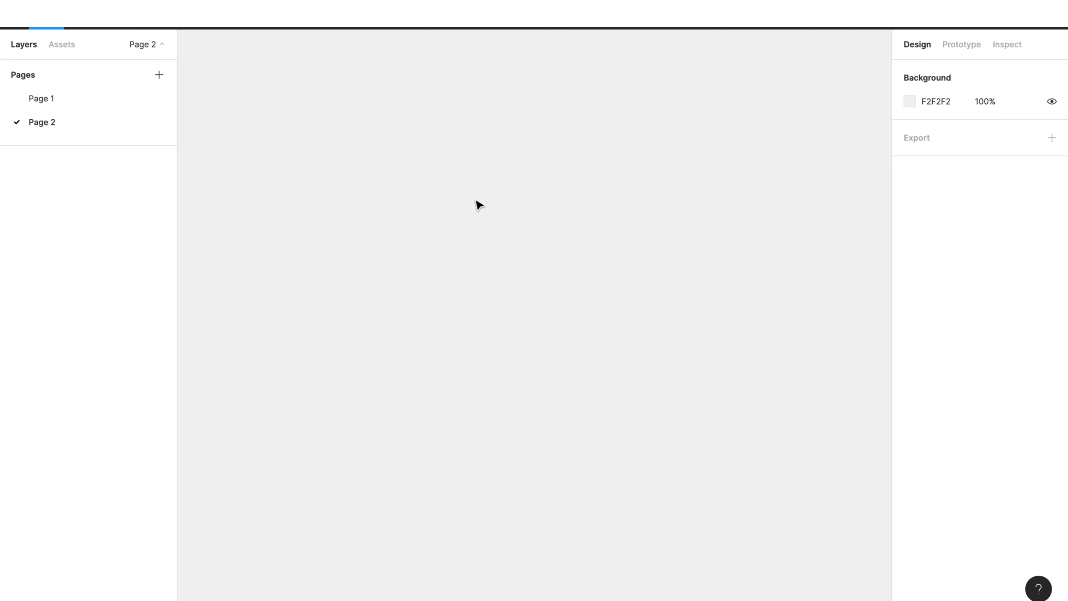
Step: Create an iPhone 11 Pro / X frame, 375 × 812, on the empty page
{"action": "key", "text": "f"}
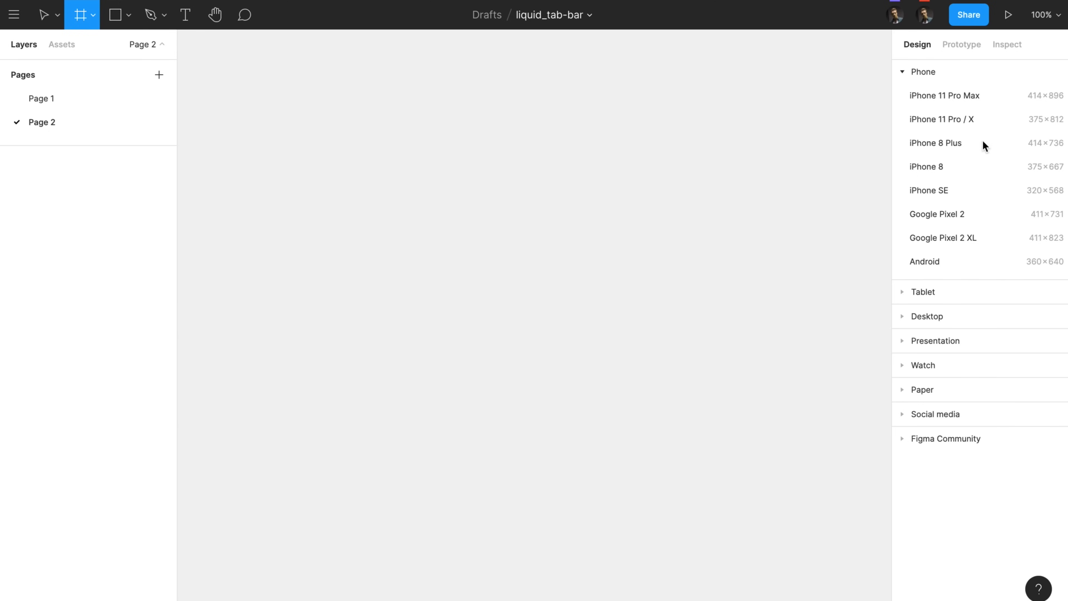
{"action": "left_click", "coordinate": [997, 122]}
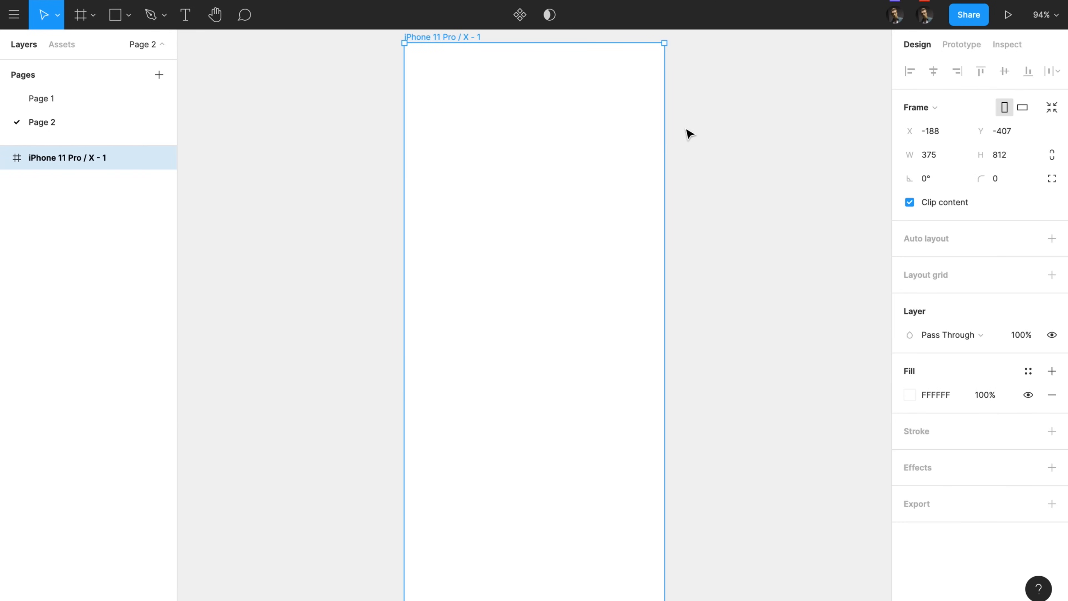
{"action": "left_click", "coordinate": [707, 143]}
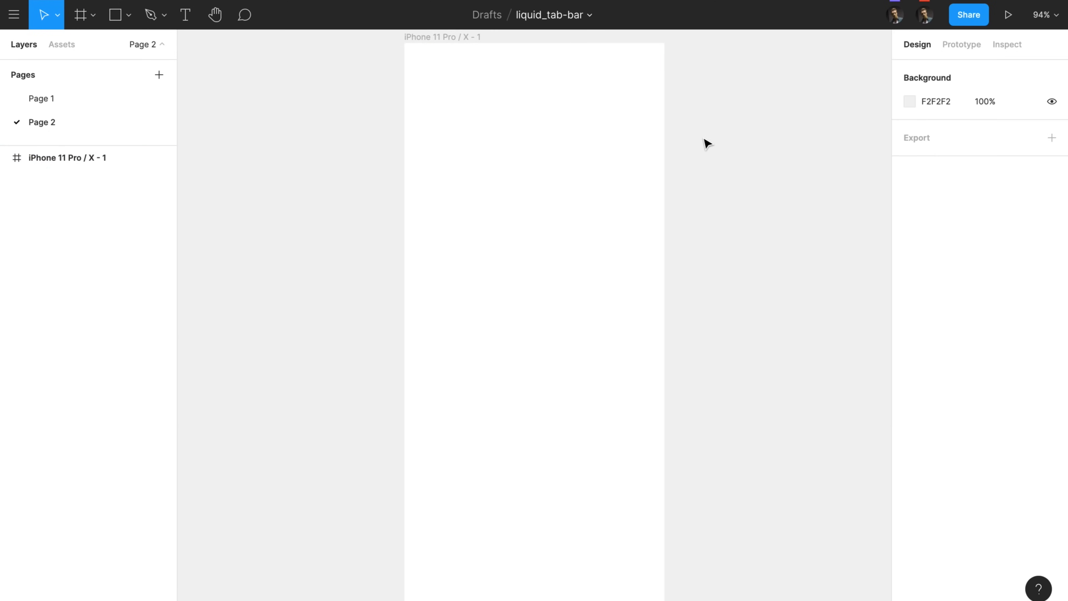
Step: Add the heading text "Workout" in the phone frame and set it to SemiBold, size 17
{"action": "key", "text": "t"}
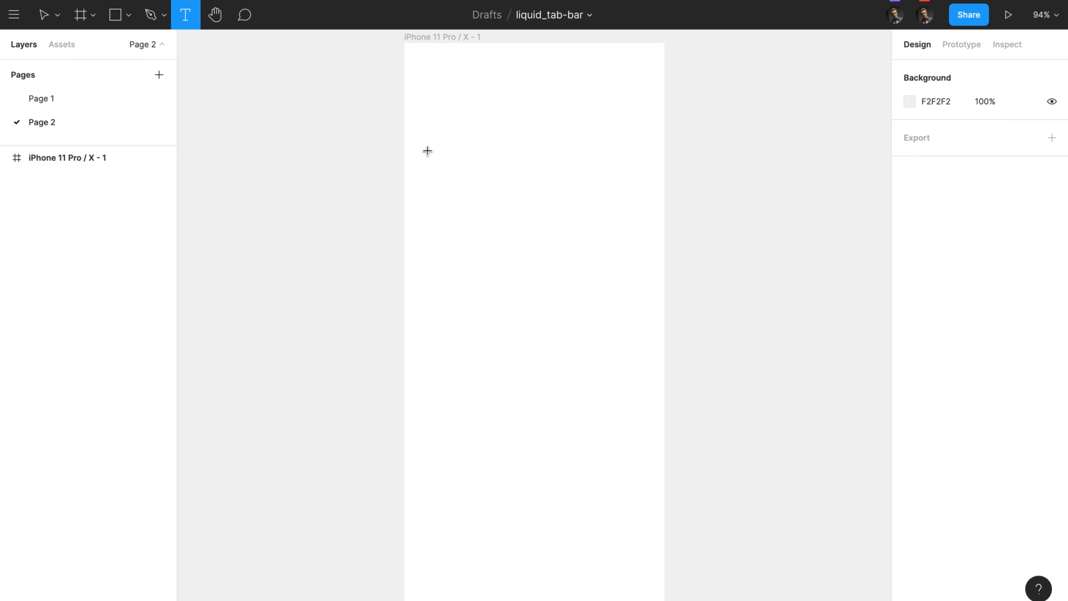
{"action": "left_click", "coordinate": [431, 175]}
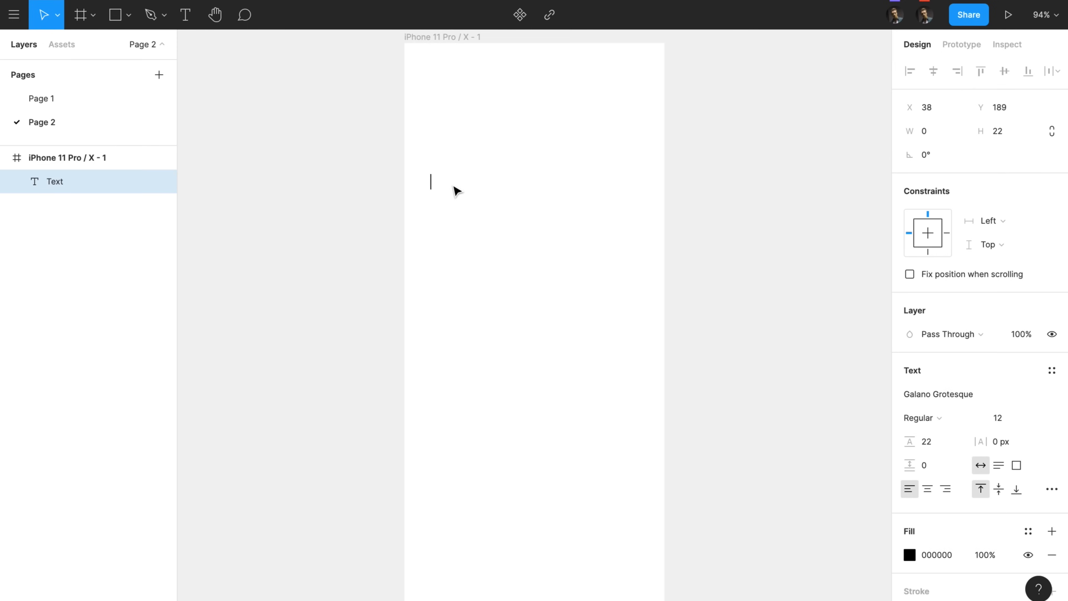
{"action": "key", "text": "Escape"}
{"action": "left_click", "coordinate": [942, 416]}
{"action": "left_click", "coordinate": [980, 435]}
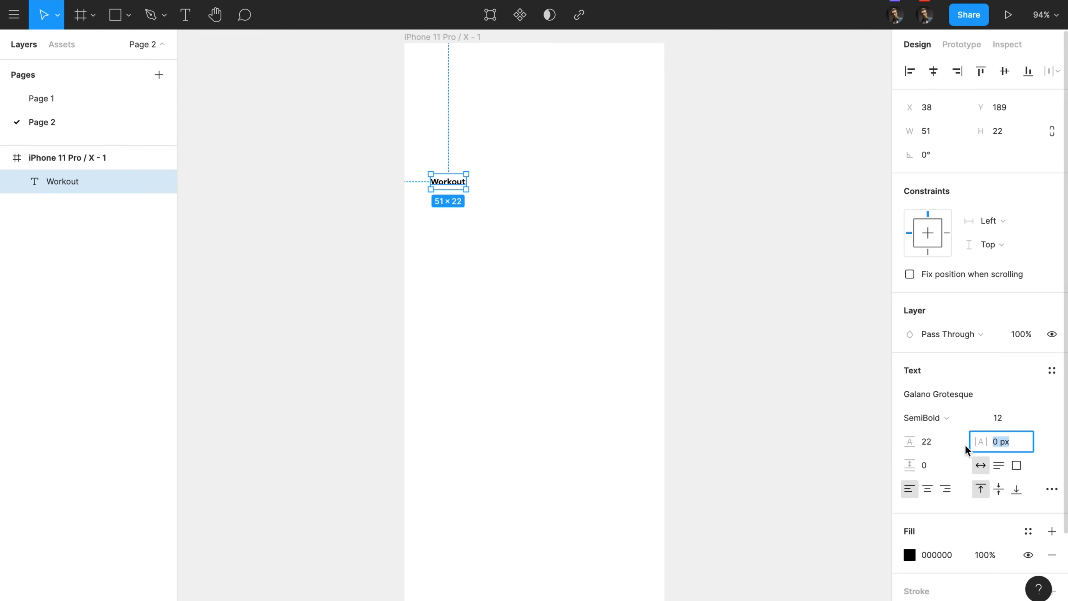
{"action": "type", "text": "17"}
{"action": "key", "text": "Return"}
{"action": "left_click", "coordinate": [584, 140]}
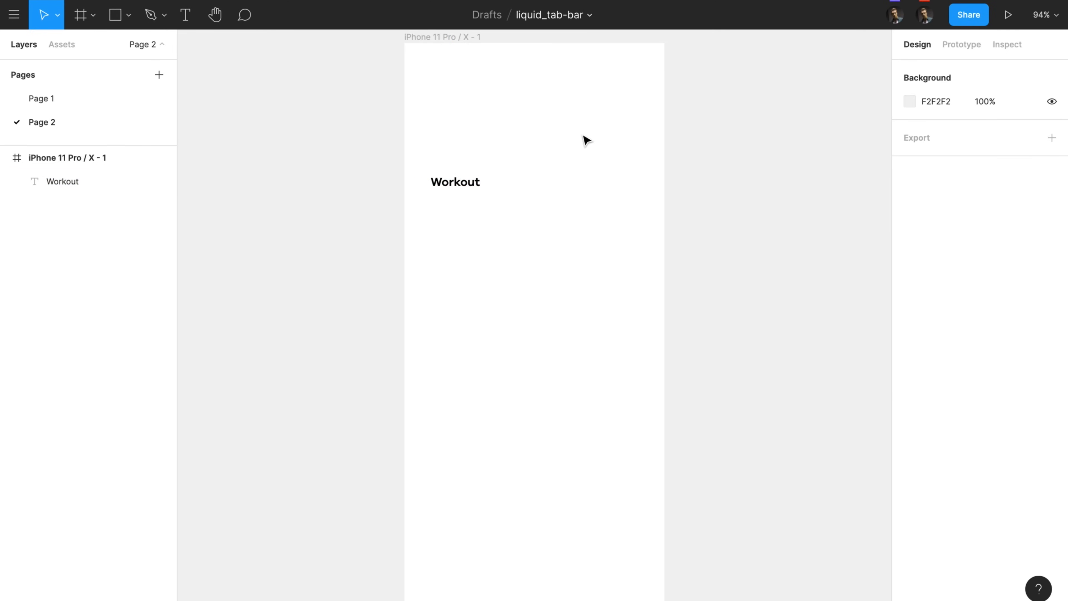
Step: Build a two-line menu icon in the frame's header from a 26 × 2 rectangle and a duplicate below it
{"action": "key", "text": "r"}
{"action": "left_click_drag", "start_coordinate": [617, 98], "coordinate": [641, 102]}
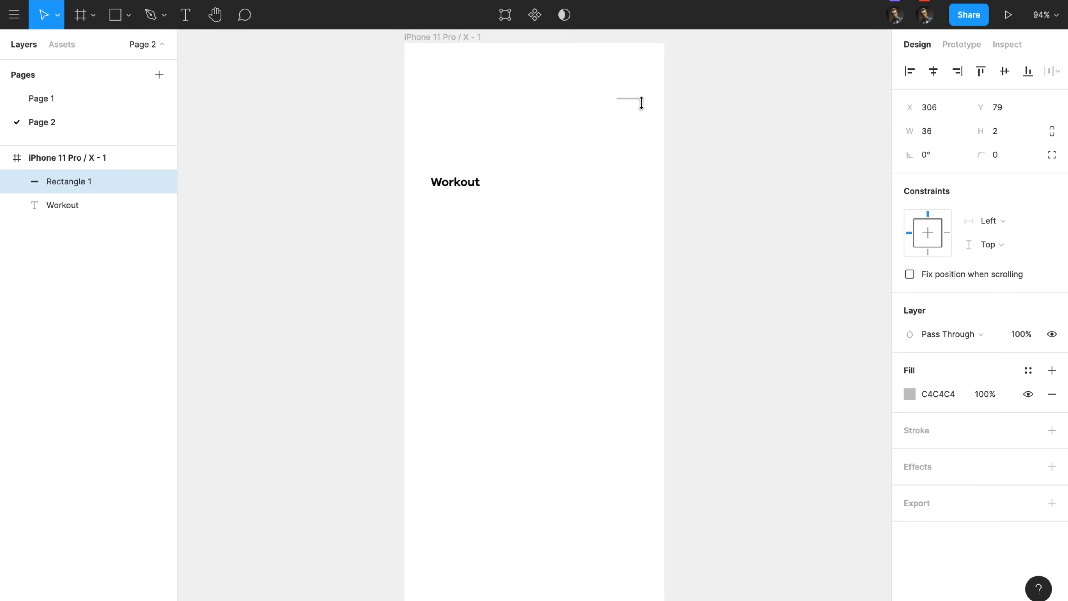
{"action": "key", "text": "super+d"}
{"action": "key", "text": "shift+Down"}
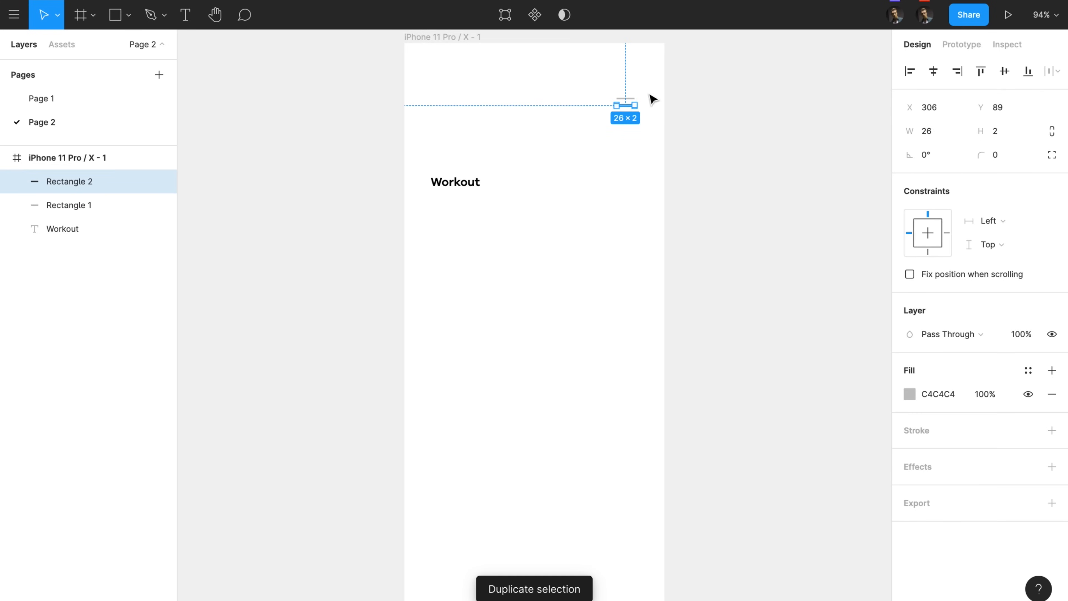
{"action": "left_click_drag", "start_coordinate": [647, 84], "coordinate": [610, 122]}
{"action": "left_click", "coordinate": [611, 125]}
{"action": "left_click", "coordinate": [637, 103]}
{"action": "left_click", "coordinate": [622, 163]}
Step: Draw a card about 344 × 204 below Workout and add the size 40 title "Athena" with "Core, Lower", "Duraction" and "Difficulty" labels
{"action": "key", "text": "r"}
{"action": "mouse_move", "coordinate": [414, 202]}
{"action": "left_mouse_down"}
{"action": "mouse_move", "coordinate": [608, 355]}
{"action": "mouse_move", "coordinate": [651, 334]}
{"action": "mouse_move", "coordinate": [653, 343]}
{"action": "left_mouse_up"}
{"action": "left_click_drag", "start_coordinate": [448, 187], "coordinate": [450, 237]}
{"action": "double_click", "coordinate": [450, 236]}
{"action": "left_click", "coordinate": [998, 417]}
{"action": "type", "text": "40"}
{"action": "key", "text": "Return"}
{"action": "left_click", "coordinate": [488, 286]}
{"action": "key", "text": "ctrl+v"}
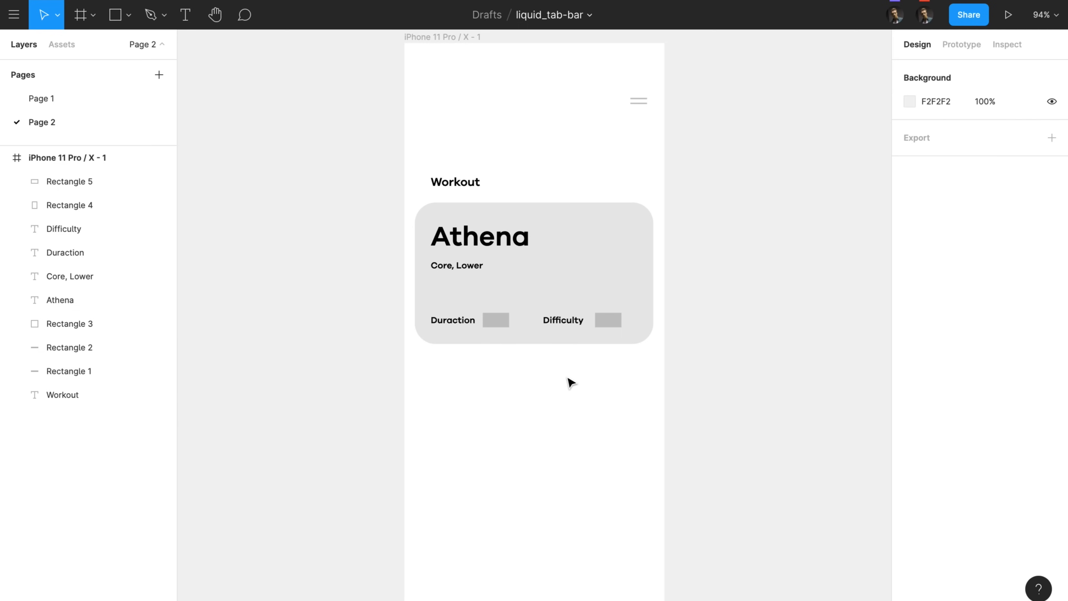
Step: Copy the Workout heading below the Athena card and change the copy's text to "Categories"
{"action": "left_click_drag", "start_coordinate": [455, 182], "coordinate": [454, 397]}
{"action": "double_click", "coordinate": [454, 397]}
{"action": "type", "text": "Categories"}
{"action": "key", "text": "Escape"}
{"action": "key", "text": "Escape"}
Step: Draw a category card about 139 × 188 below Categories and title it "Full body" at size 27, wrapped onto two lines near its top
{"action": "key", "text": "r"}
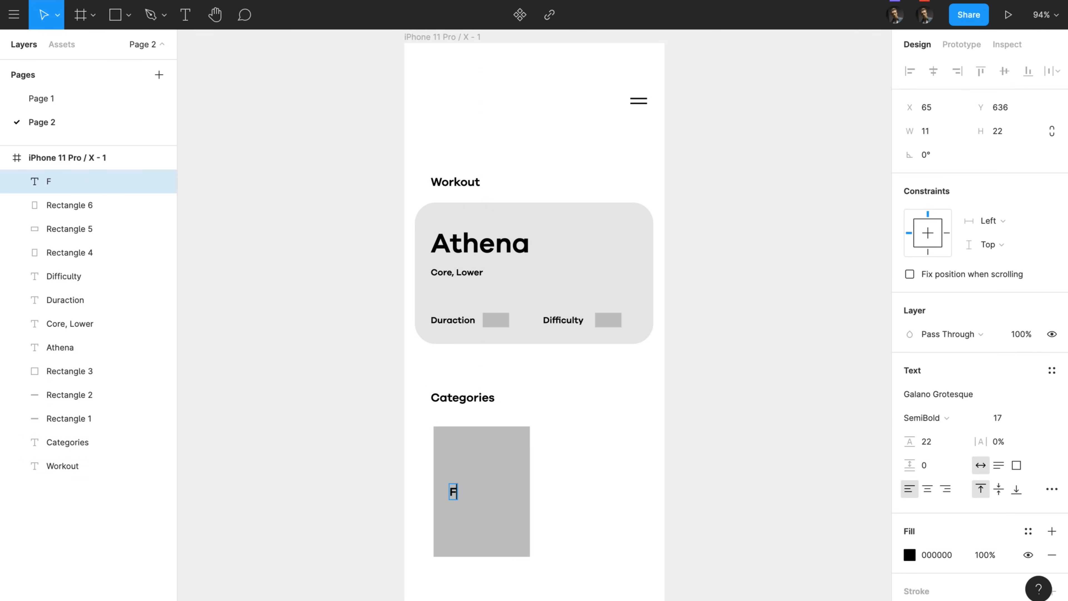
{"action": "type", "text": "dy"}
{"action": "key", "text": "Escape"}
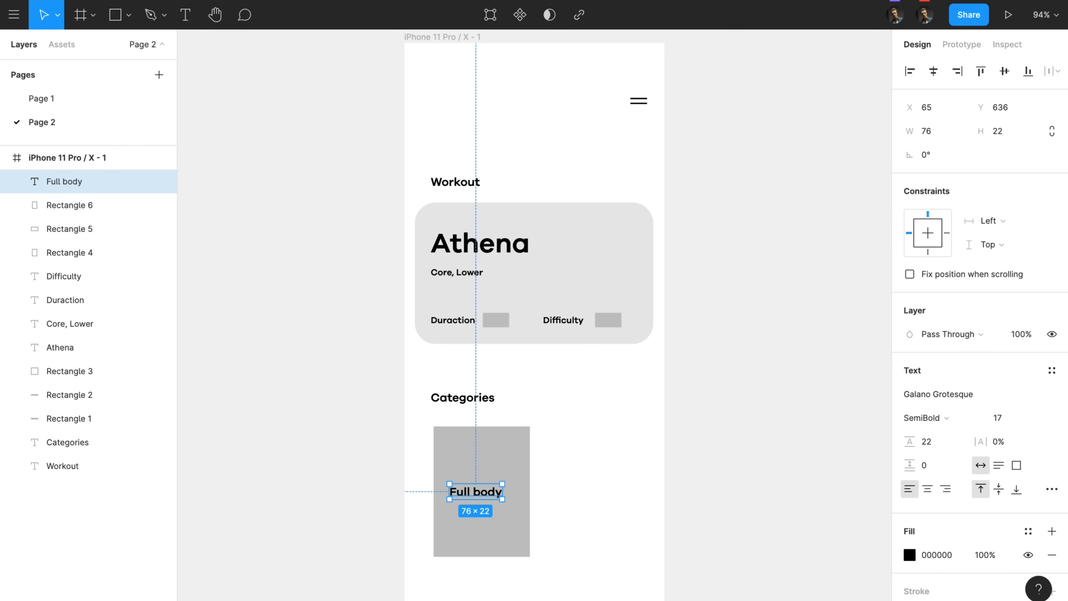
{"action": "left_click", "coordinate": [1001, 418]}
{"action": "type", "text": "27"}
{"action": "key", "text": "Return"}
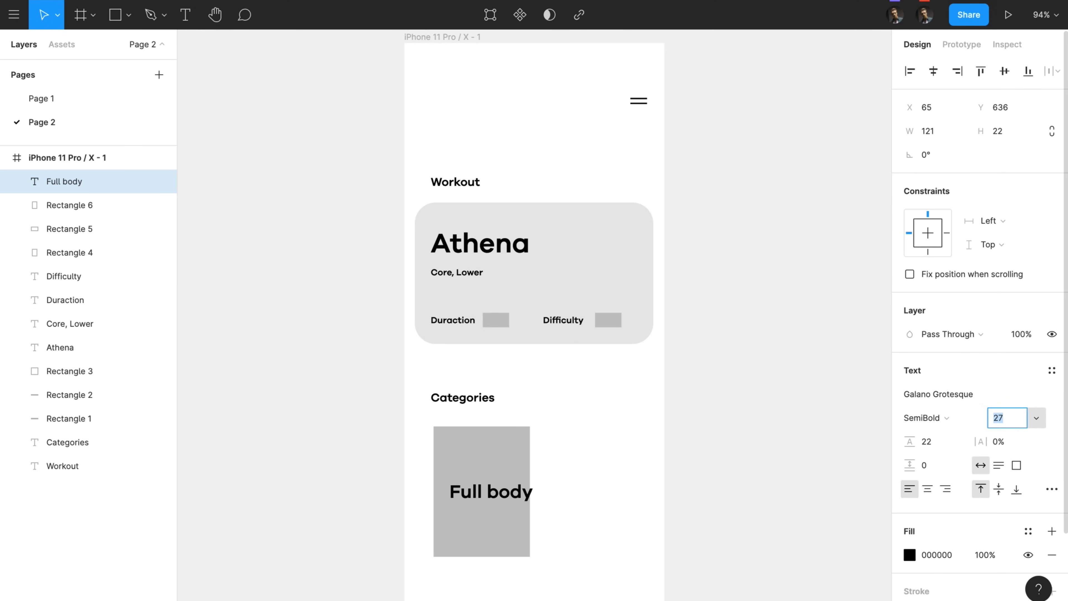
{"action": "left_click_drag", "start_coordinate": [533, 492], "coordinate": [523, 493]}
{"action": "left_click_drag", "start_coordinate": [472, 501], "coordinate": [466, 463]}
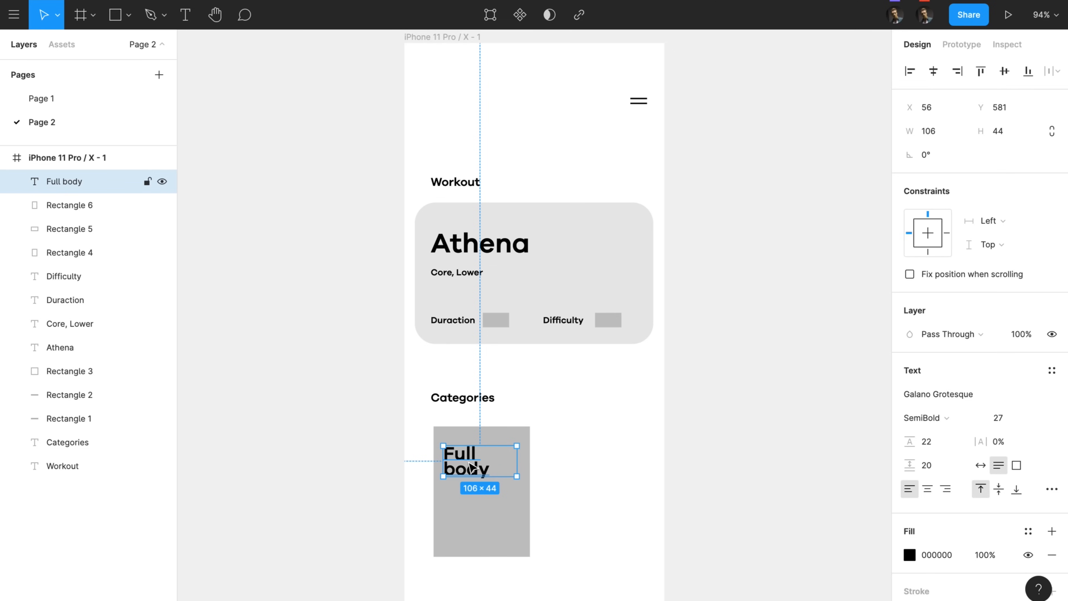
Step: Round the Full body card's rectangle with a corner radius of 20
{"action": "left_click", "coordinate": [491, 498]}
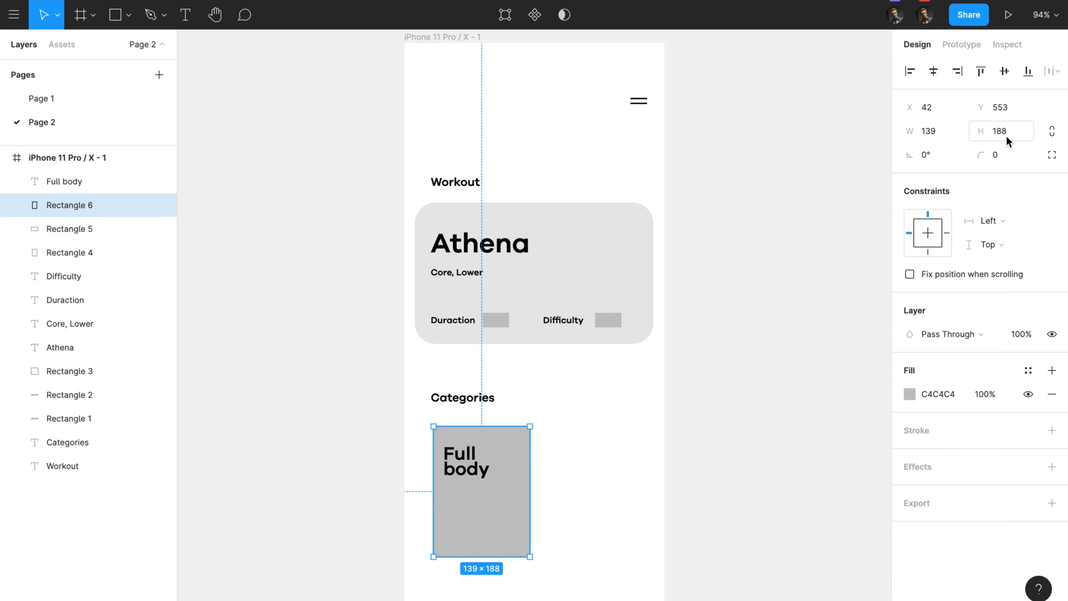
{"action": "left_click", "coordinate": [1006, 156]}
{"action": "type", "text": "10"}
{"action": "key", "text": "Return"}
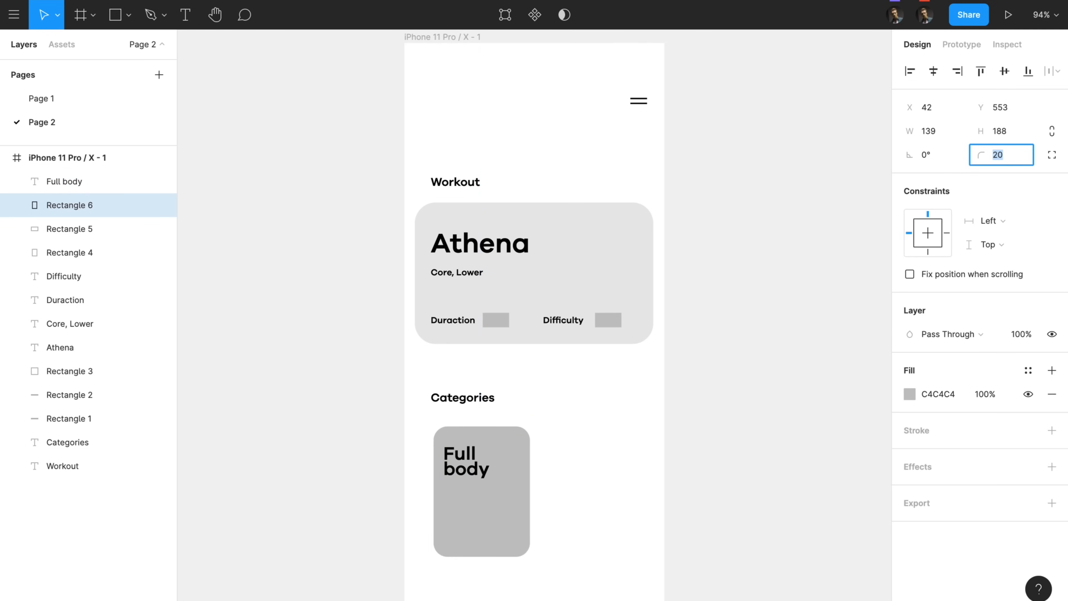
Step: Duplicate the Full body card with its title to its right and retitle the copy "Yoga"
{"action": "left_click_drag", "start_coordinate": [465, 459], "coordinate": [628, 470]}
{"action": "key", "text": "super+z"}
{"action": "left_click", "coordinate": [466, 471]}
{"action": "left_click", "coordinate": [486, 504], "text": "shift"}
{"action": "double_click", "coordinate": [628, 470]}
{"action": "type", "text": "Yoga"}
{"action": "key", "text": "Escape"}
Step: Duplicate a category card to the left of Full body, partly outside the frame, and retitle it "Cardio"
{"action": "left_click", "coordinate": [513, 469]}
{"action": "left_click", "coordinate": [520, 528], "text": "shift"}
{"action": "left_click_drag", "start_coordinate": [520, 528], "coordinate": [417, 527]}
{"action": "left_click", "coordinate": [421, 471]}
{"action": "key", "text": "Return"}
{"action": "type", "text": "Cardio"}
{"action": "key", "text": "Escape"}
Step: Draw a full-width rectangle across the bottom of the phone frame as the tab bar
{"action": "key", "text": "r"}
{"action": "left_click_drag", "start_coordinate": [406, 559], "coordinate": [667, 576]}
{"action": "left_click_drag", "start_coordinate": [608, 532], "coordinate": [608, 522]}
Step: Shift the Workout and Categories content upward together, leaving more room above the tab bar
{"action": "left_click_drag", "start_coordinate": [689, 492], "coordinate": [348, 141]}
{"action": "left_click_drag", "start_coordinate": [531, 224], "coordinate": [529, 186]}
{"action": "left_click", "coordinate": [334, 267]}
{"action": "scroll", "coordinate": [334, 267], "scroll_direction": "up", "scroll_amount": 1}
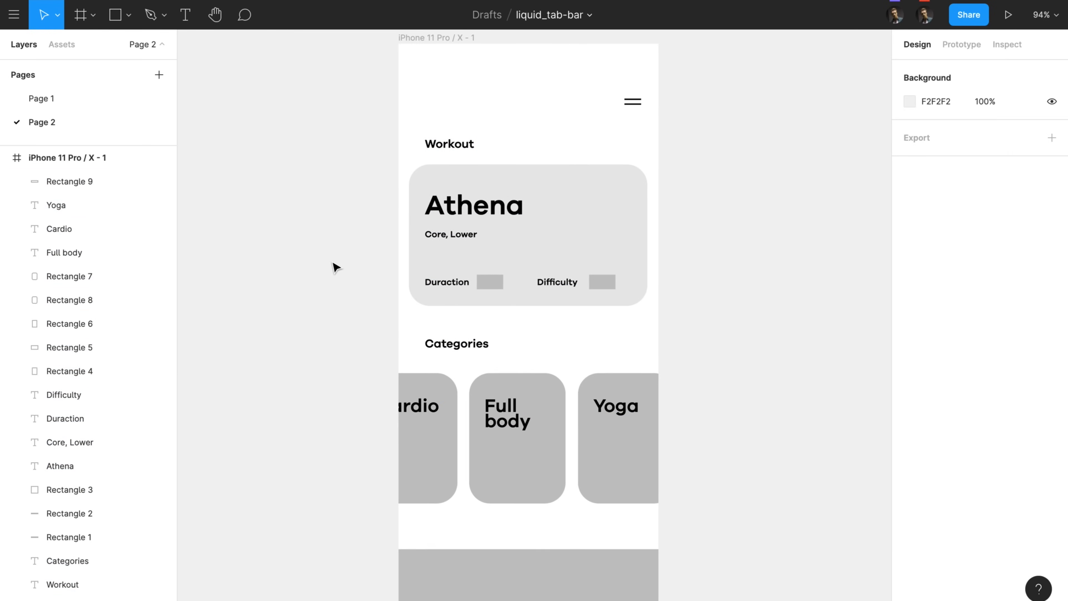
Step: Draw a 44 × 44 square as the first tab icon placeholder and make the tab bar rectangle white
{"action": "left_click", "coordinate": [492, 562]}
{"action": "key", "text": "r"}
{"action": "left_click_drag", "start_coordinate": [420, 564], "coordinate": [450, 584]}
{"action": "left_click_drag", "start_coordinate": [438, 575], "coordinate": [438, 575]}
{"action": "left_click", "coordinate": [472, 573]}
{"action": "left_click", "coordinate": [909, 394]}
{"action": "left_click", "coordinate": [453, 575]}
{"action": "left_click", "coordinate": [439, 576]}
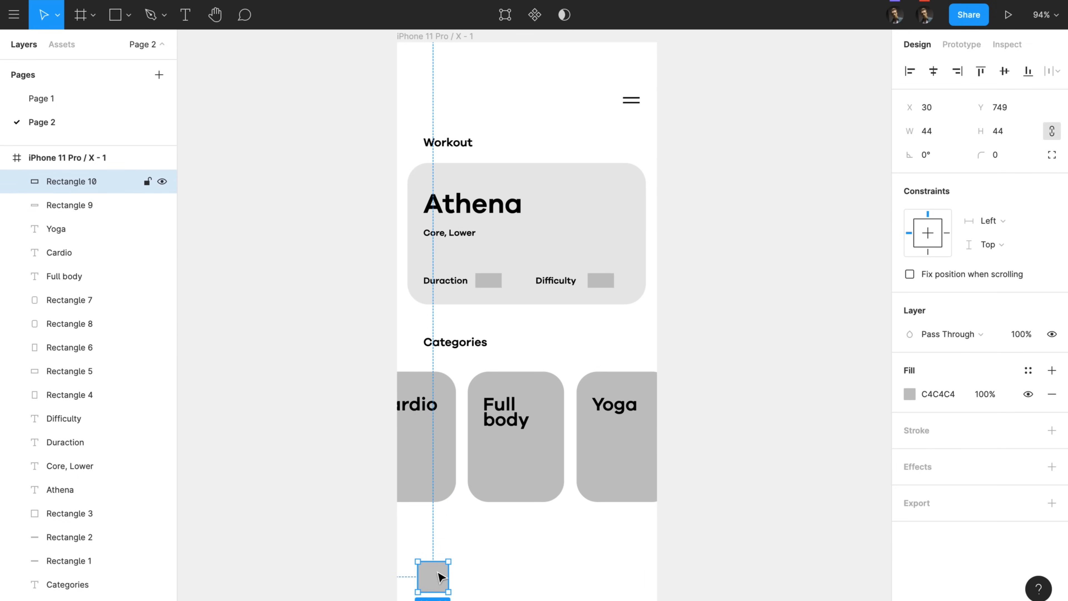
Step: Shrink the tab icon square to 34 × 34 and duplicate it into a row of five across the tab bar
{"action": "left_click_drag", "start_coordinate": [446, 582], "coordinate": [441, 576]}
{"action": "left_click_drag", "start_coordinate": [437, 571], "coordinate": [474, 573]}
{"action": "key", "text": "ctrl+d"}
{"action": "key", "text": "ctrl+d"}
{"action": "key", "text": "ctrl+d"}
{"action": "left_click_drag", "start_coordinate": [598, 567], "coordinate": [621, 567]}
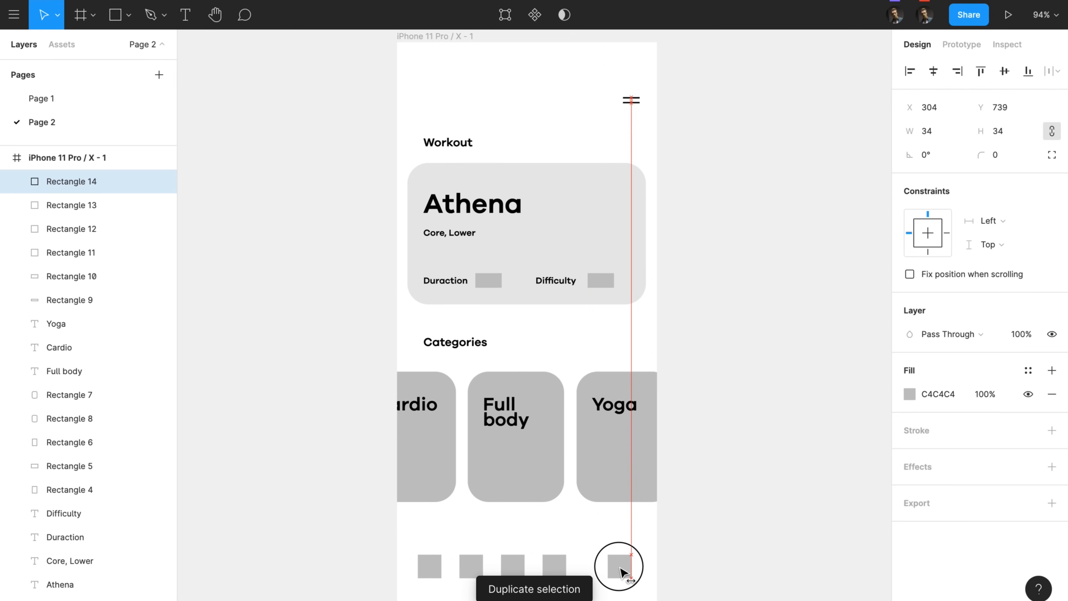
Step: Space the five tab icon squares evenly across the tab bar and raise the row to Y 719
{"action": "left_click", "coordinate": [513, 566]}
{"action": "key", "text": "shift+Right"}
{"action": "key", "text": "shift+Right"}
{"action": "left_click", "coordinate": [622, 567]}
{"action": "key", "text": "alt"}
{"action": "key", "text": "shift+Right"}
{"action": "left_click", "coordinate": [429, 566]}
{"action": "left_click_drag", "start_coordinate": [473, 573], "coordinate": [479, 565]}
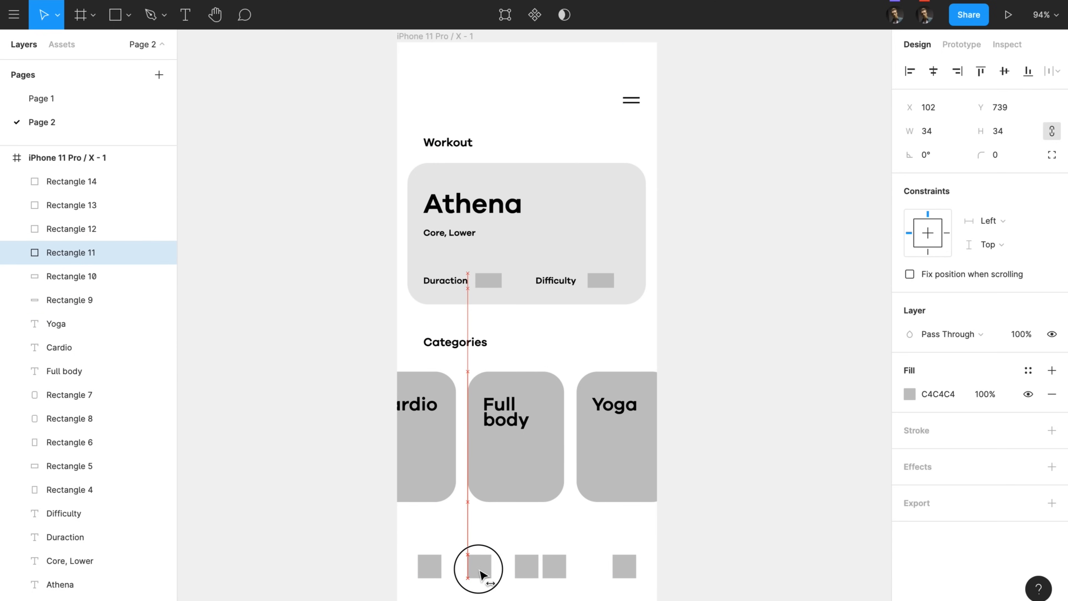
{"action": "left_click_drag", "start_coordinate": [555, 572], "coordinate": [577, 572]}
{"action": "left_click_drag", "start_coordinate": [673, 545], "coordinate": [359, 587]}
{"action": "left_click", "coordinate": [319, 584]}
Step: Give all five tab icon squares a corner radius of 10 and 30% opacity
{"action": "left_click", "coordinate": [624, 552]}
{"action": "left_click", "coordinate": [575, 553], "text": "shift"}
{"action": "left_click", "coordinate": [527, 552], "text": "shift"}
{"action": "left_click", "coordinate": [478, 552], "text": "shift"}
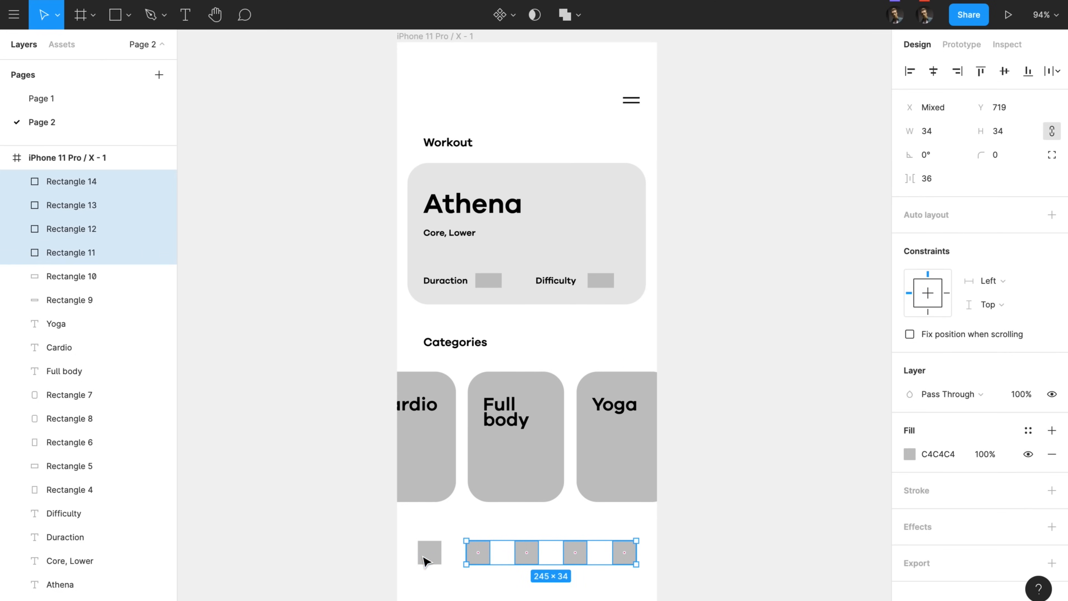
{"action": "left_click", "coordinate": [429, 552], "text": "shift"}
{"action": "left_click", "coordinate": [1001, 154]}
{"action": "type", "text": "10"}
{"action": "key", "text": "Return"}
{"action": "key", "text": "3"}
{"action": "left_click", "coordinate": [730, 340]}
Step: Place a duplicate of the Athena card's rectangle behind the original, shifted down to Y 186
{"action": "left_click", "coordinate": [628, 216]}
{"action": "key", "text": "ctrl+d"}
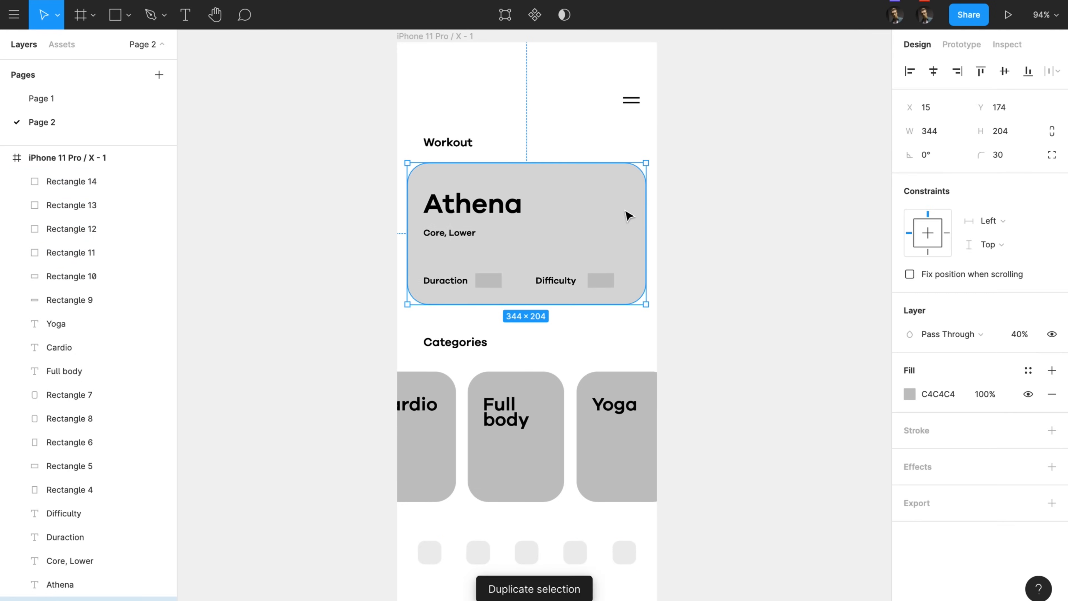
{"action": "key", "text": "ctrl+["}
{"action": "left_click_drag", "start_coordinate": [625, 211], "coordinate": [625, 219]}
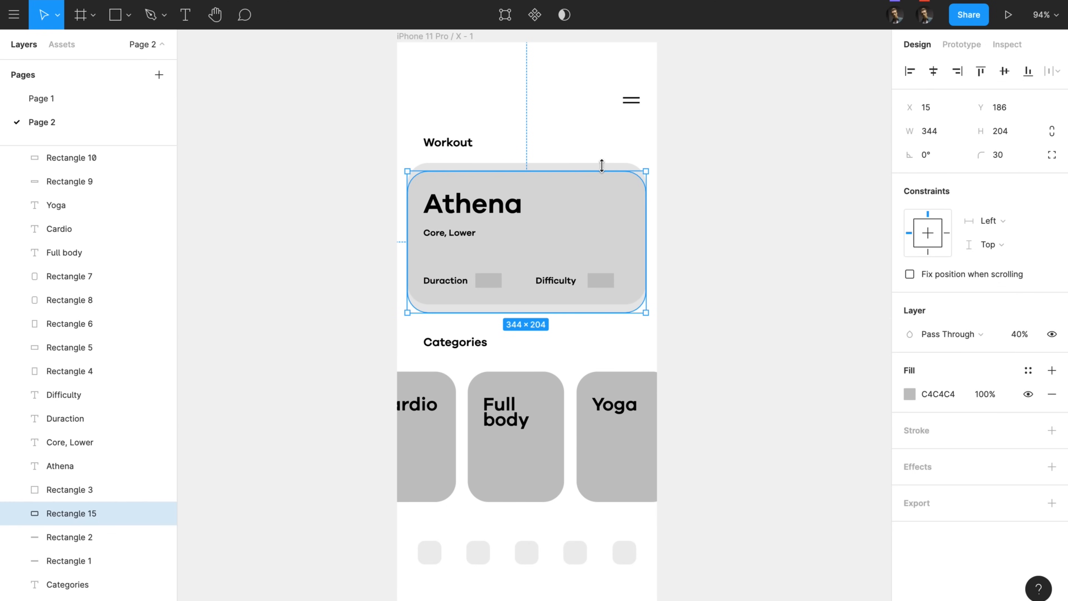
Step: Set the front Athena card to 90% opacity with the light grey fill DFDFDF
{"action": "left_click", "coordinate": [599, 167]}
{"action": "key", "text": "9"}
{"action": "left_click", "coordinate": [909, 394]}
{"action": "left_click_drag", "start_coordinate": [752, 313], "coordinate": [661, 279]}
{"action": "key", "text": "Escape"}
Step: Fade the card behind Athena to 10% opacity and narrow it to a width of 324, centred at X 25
{"action": "left_click", "coordinate": [609, 308]}
{"action": "key", "text": "1"}
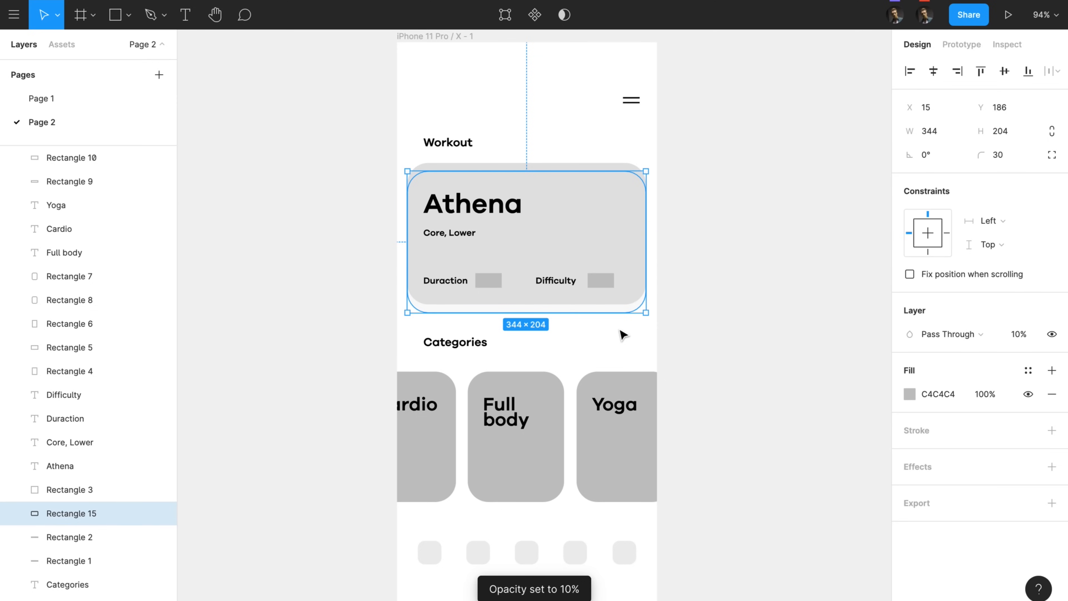
{"action": "key", "text": "shift+Right"}
{"action": "key", "text": "ctrl+shift+Left"}
{"action": "key", "text": "ctrl+shift+Left"}
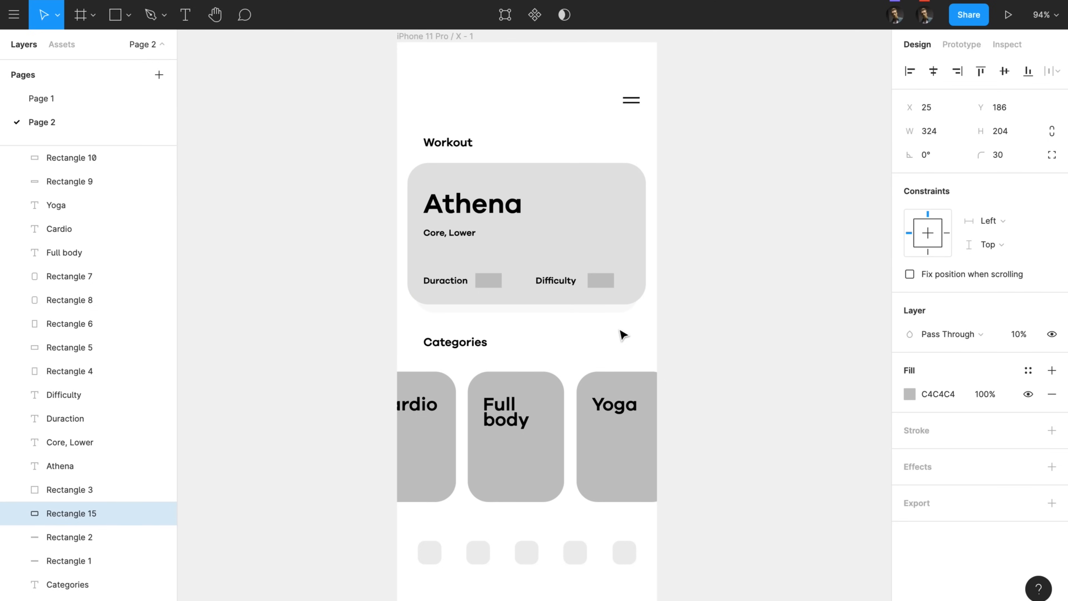
Step: Duplicate the whole phone frame to the right of the original as a second screen
{"action": "left_click", "coordinate": [704, 307]}
{"action": "scroll", "coordinate": [704, 307], "scroll_direction": "right", "scroll_amount": 5}
{"action": "left_click_drag", "start_coordinate": [296, 47], "coordinate": [577, 50]}
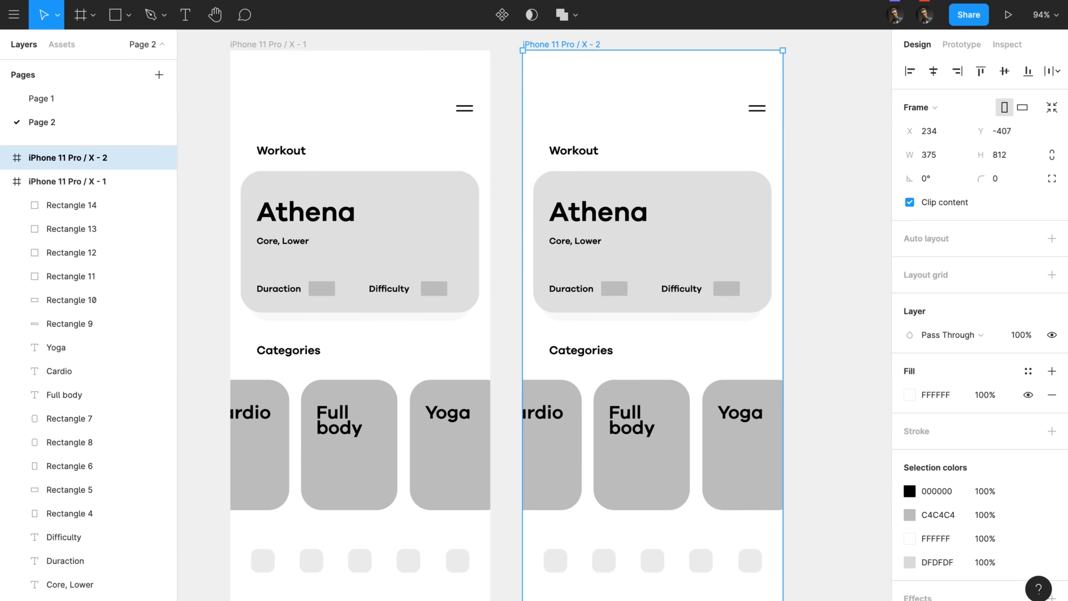
Step: Draw a left-pointing chevron about 14 × 28 beside the second screen's menu icon and set its stroke width to 2
{"action": "key", "text": "p"}
{"action": "left_click", "coordinate": [721, 103]}
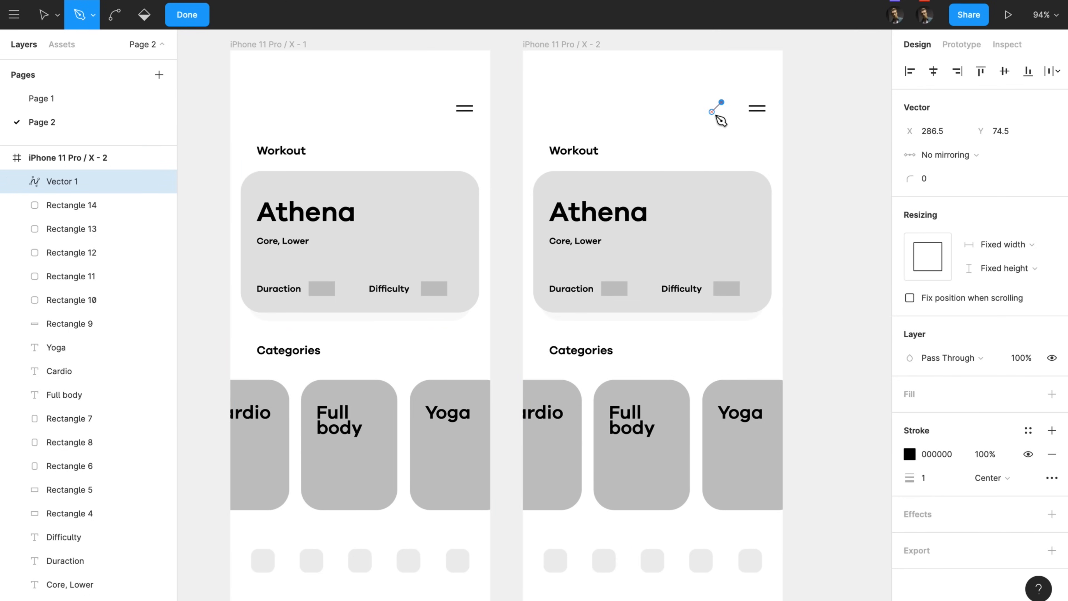
{"action": "key", "text": "Escape"}
{"action": "left_click", "coordinate": [934, 448]}
{"action": "type", "text": "2"}
{"action": "key", "text": "Return"}
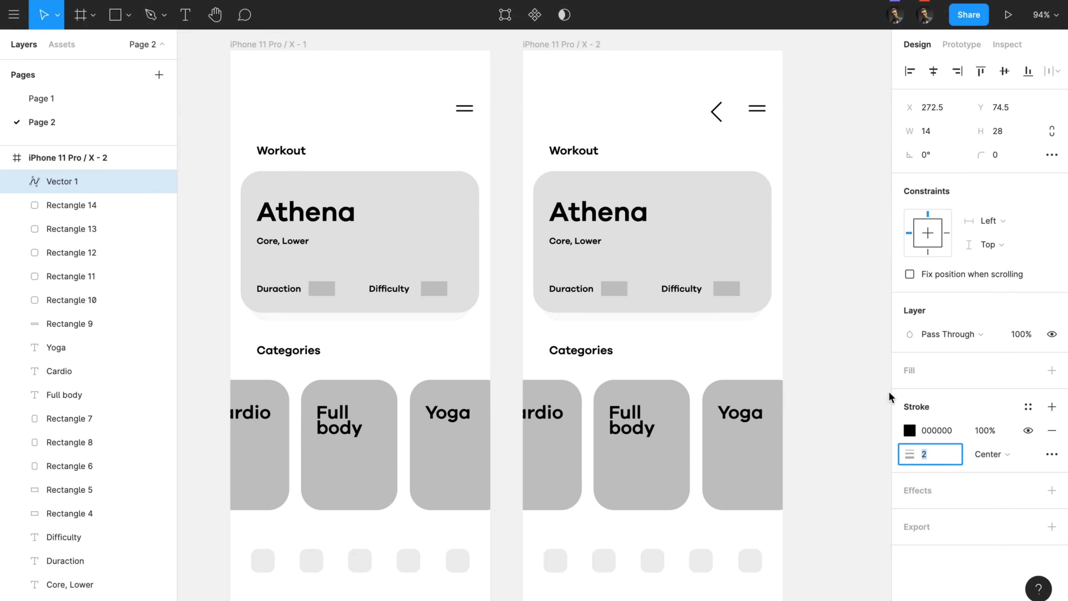
Step: Shrink the chevron and move it to the left side of the header, level with the menu icon
{"action": "left_click", "coordinate": [836, 259]}
{"action": "left_click", "coordinate": [721, 120]}
{"action": "left_click_drag", "start_coordinate": [721, 122], "coordinate": [545, 109]}
{"action": "left_click", "coordinate": [625, 130]}
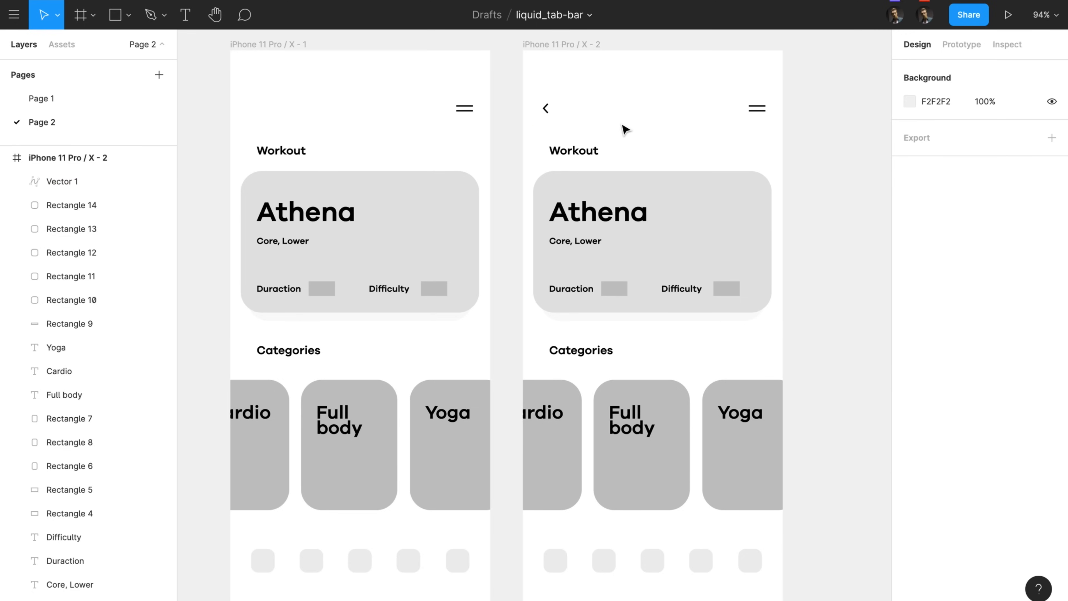
Step: Delete the workout and category content from the second screen, keeping its header icons and tab bar
{"action": "left_click", "coordinate": [541, 112]}
{"action": "left_click", "coordinate": [618, 152]}
{"action": "left_click_drag", "start_coordinate": [522, 186], "coordinate": [794, 419]}
{"action": "key", "text": "Delete"}
{"action": "left_click", "coordinate": [567, 153]}
{"action": "key", "text": "Delete"}
Step: Draw a 57 × 57 avatar square with corner radius 12 below the second screen's back chevron
{"action": "key", "text": "r"}
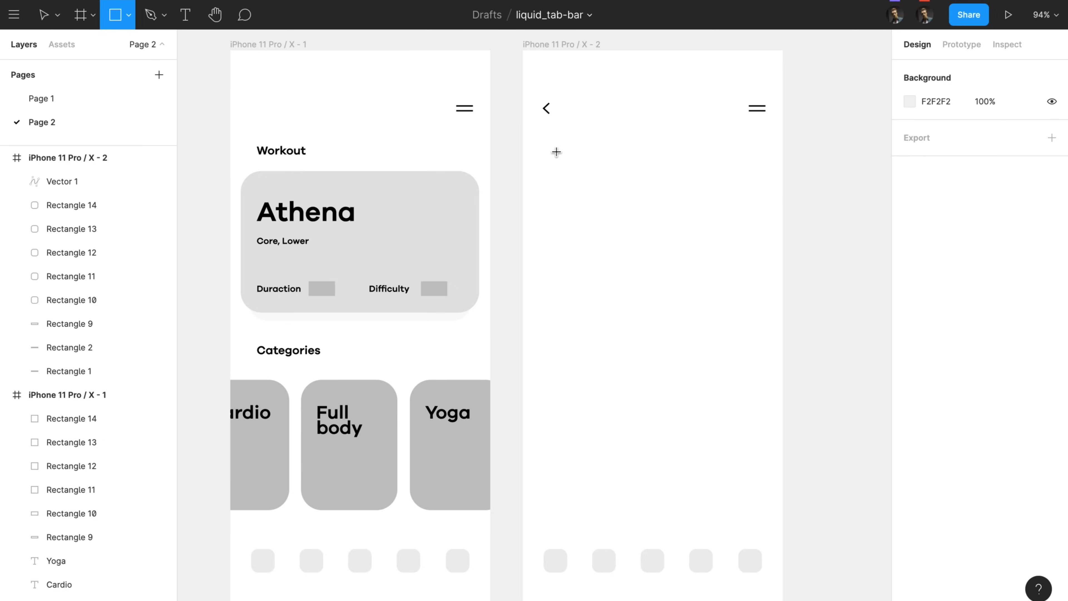
{"action": "left_click_drag", "start_coordinate": [543, 144], "coordinate": [583, 184]}
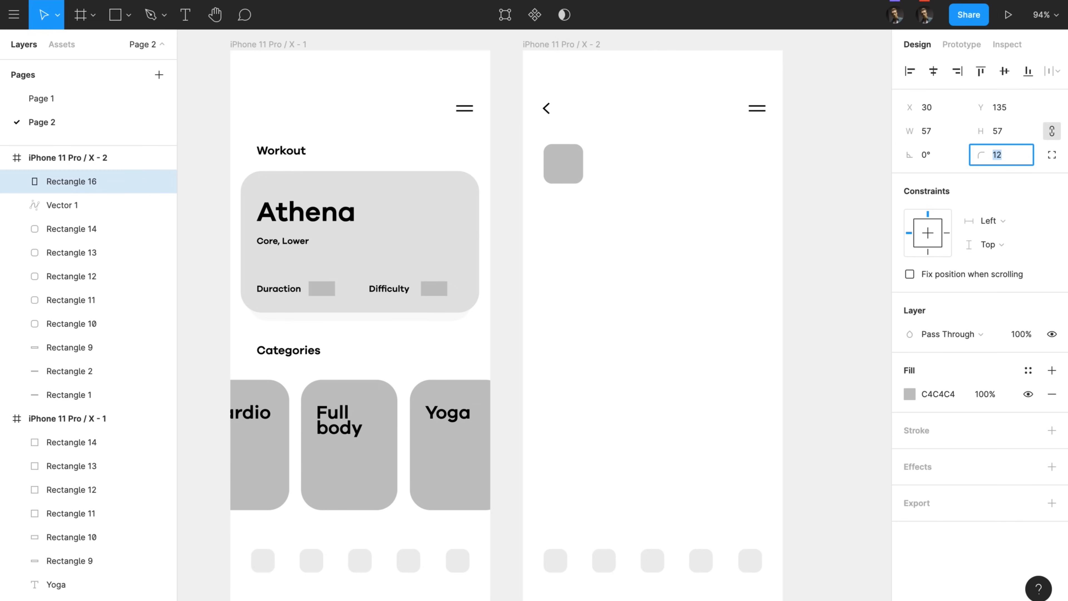
{"action": "left_click", "coordinate": [732, 210]}
{"action": "left_click_drag", "start_coordinate": [560, 164], "coordinate": [566, 179]}
Step: Copy the "Core, Lower" label beside the avatar, replace it with the person's full name on two lines at size 17, and tighten its line height
{"action": "left_click_drag", "start_coordinate": [293, 240], "coordinate": [648, 168]}
{"action": "double_click", "coordinate": [648, 168]}
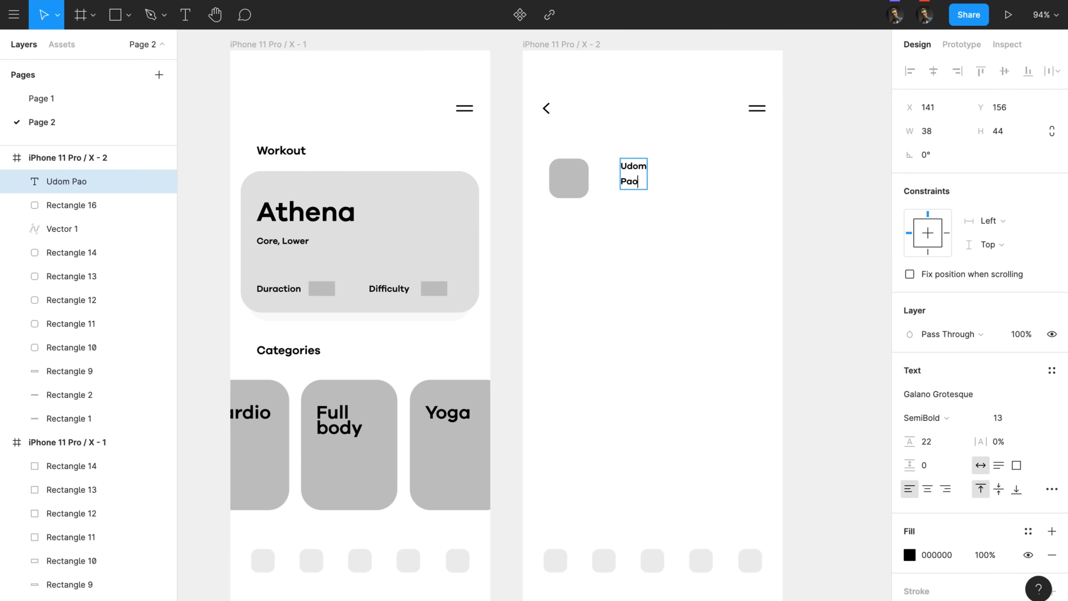
{"action": "key", "text": "Escape"}
{"action": "type", "text": "17"}
{"action": "key", "text": "Return"}
{"action": "left_click_drag", "start_coordinate": [653, 178], "coordinate": [637, 182]}
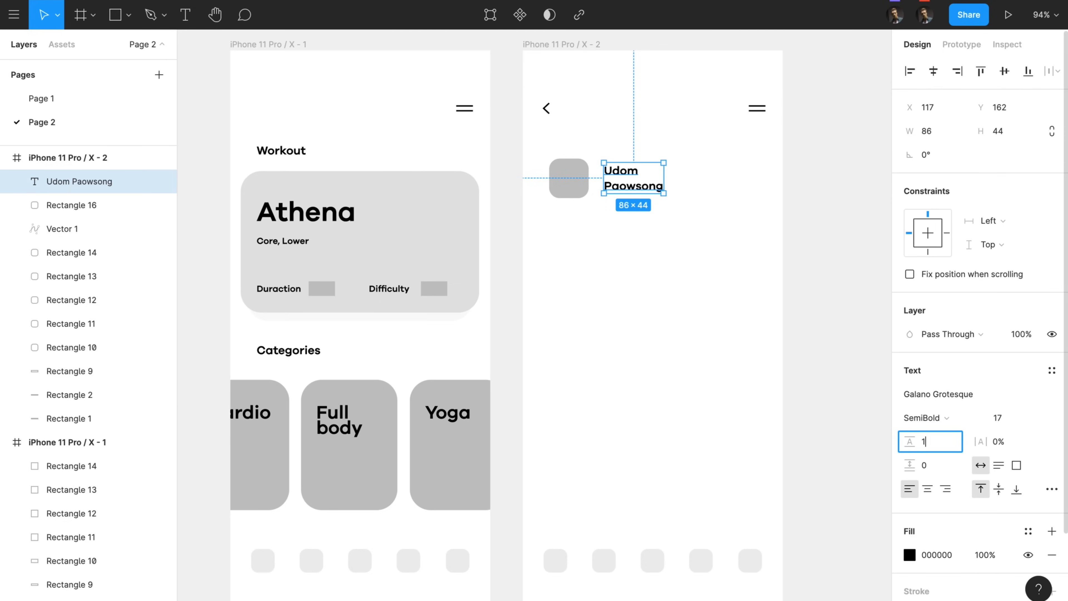
{"action": "left_click", "coordinate": [651, 220]}
Step: Copy the name text below the avatar to create side-by-side "Days" and "Months" labels
{"action": "left_click_drag", "start_coordinate": [640, 187], "coordinate": [607, 248]}
{"action": "key", "text": "Return"}
{"action": "type", "text": "Days"}
{"action": "left_click", "coordinate": [658, 279]}
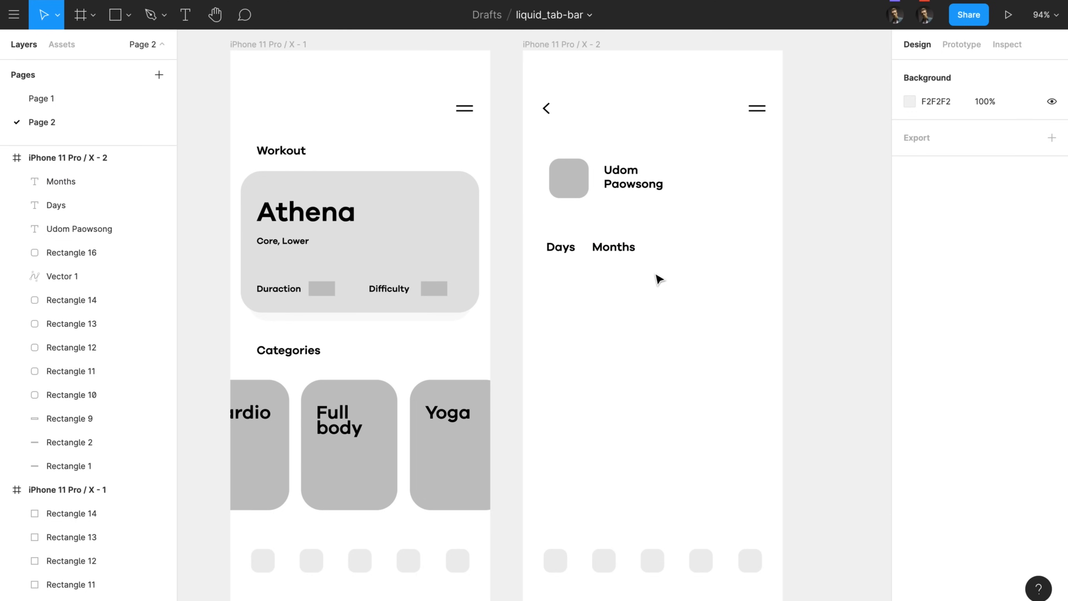
Step: Copy the "Months" label to the far end of its row, change it to "(visits in mins)", and set size 12 Regular
{"action": "left_click_drag", "start_coordinate": [618, 254], "coordinate": [719, 261]}
{"action": "double_click", "coordinate": [707, 253]}
{"action": "type", "text": "()"}
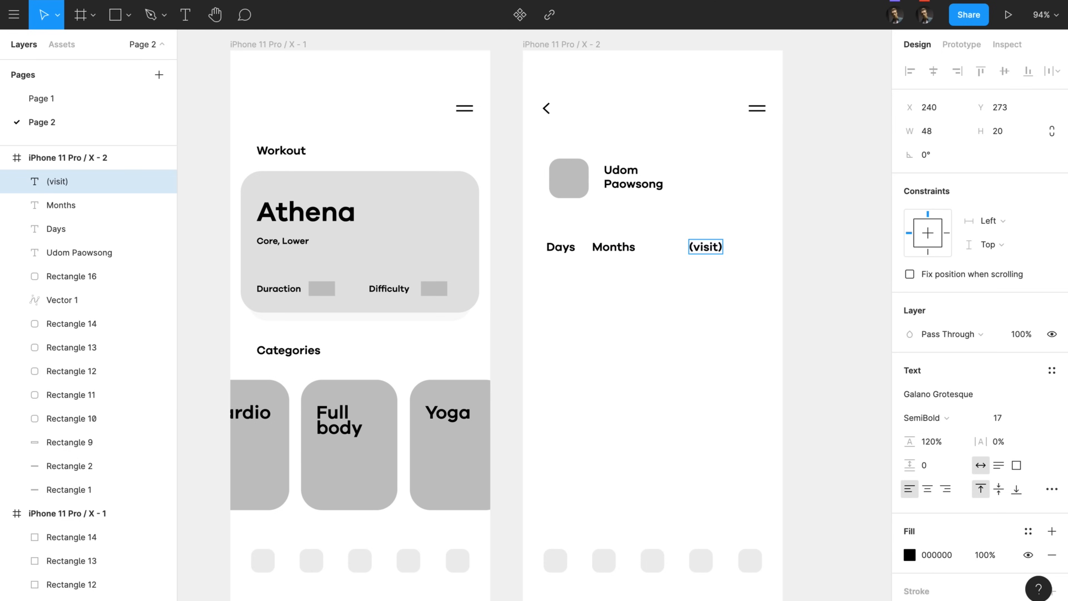
{"action": "type", "text": "s in min"}
{"action": "key", "text": "Escape"}
{"action": "left_click", "coordinate": [1010, 419]}
{"action": "type", "text": "12"}
{"action": "key", "text": "Return"}
{"action": "left_click", "coordinate": [930, 416]}
{"action": "left_click", "coordinate": [948, 395]}
Step: Set the opacity of the "Months" label to 30%
{"action": "left_click", "coordinate": [625, 252]}
{"action": "key", "text": "5"}
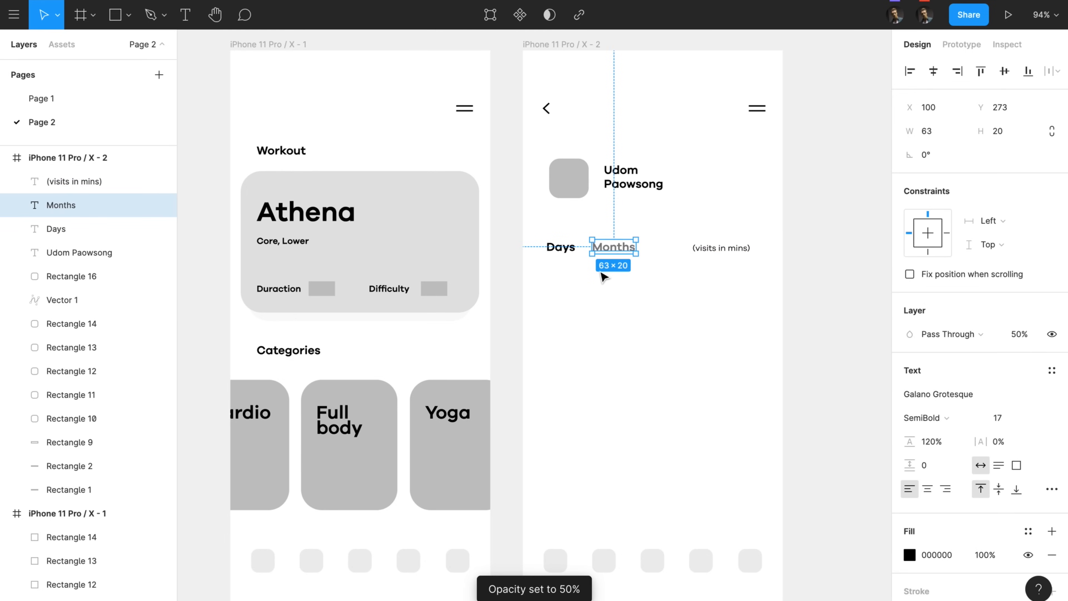
{"action": "key", "text": "3"}
{"action": "key", "text": "Escape"}
Step: Draw a thin 43 × 4 underline rectangle beneath the "Days" label
{"action": "key", "text": "r"}
{"action": "left_click_drag", "start_coordinate": [547, 258], "coordinate": [569, 262]}
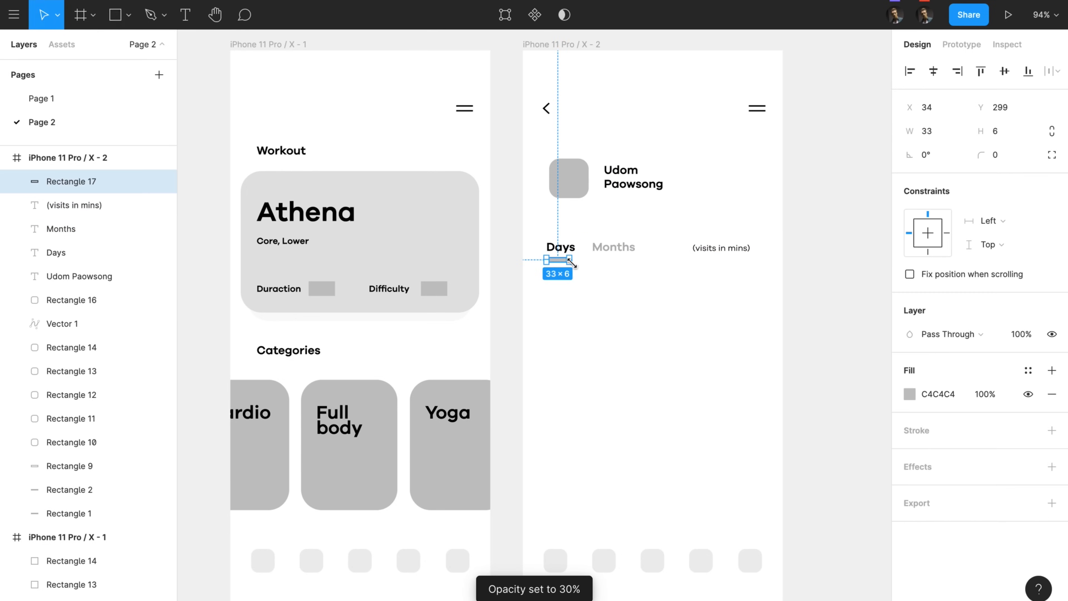
{"action": "left_click", "coordinate": [560, 265]}
{"action": "left_click", "coordinate": [554, 259]}
{"action": "key", "text": "super+shift+Right"}
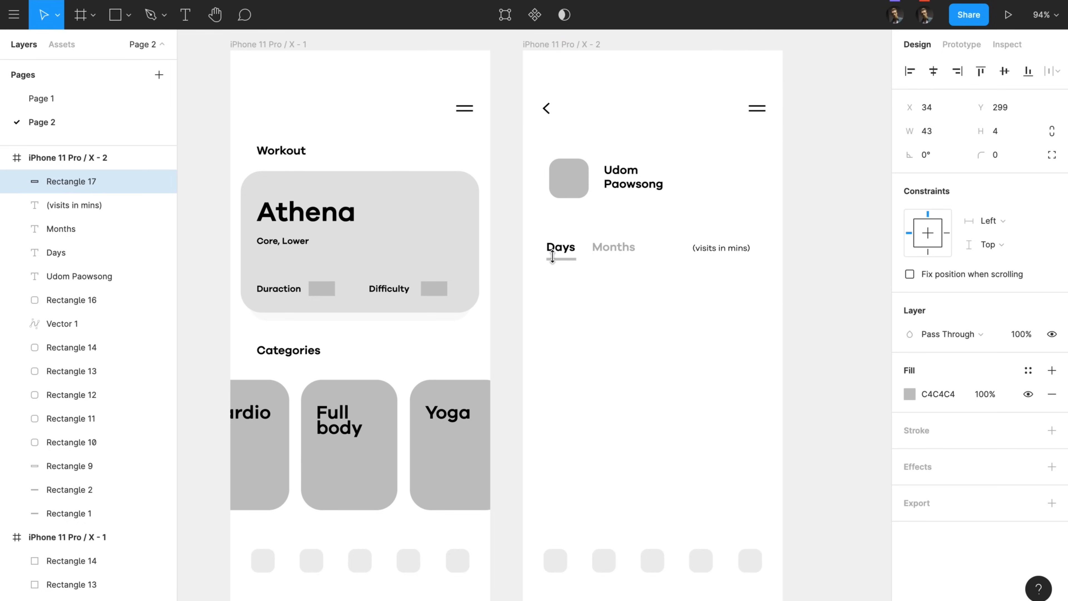
{"action": "left_click", "coordinate": [587, 309]}
Step: Copy the "(visits in mins)" label down into the chart area and change the copy's text to "13.02"
{"action": "left_click_drag", "start_coordinate": [710, 248], "coordinate": [681, 369]}
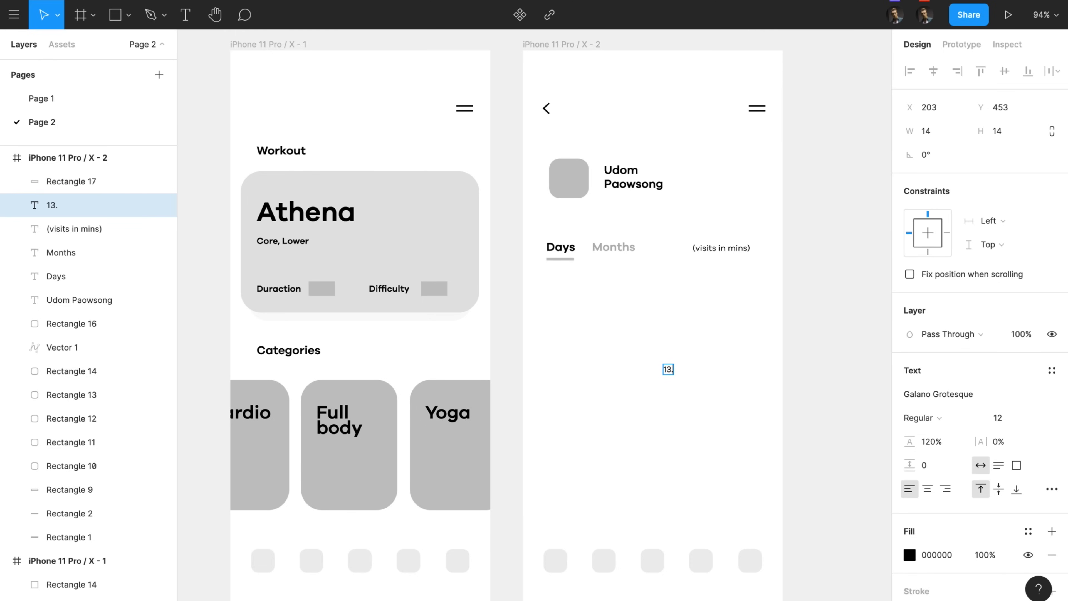
{"action": "type", "text": "2"}
{"action": "key", "text": "Escape"}
Step: Draw a thin vertical 4 × 98 bar above the "13.02" date label
{"action": "key", "text": "r"}
{"action": "left_click_drag", "start_coordinate": [715, 287], "coordinate": [722, 355]}
{"action": "key", "text": "super+Left"}
{"action": "key", "text": "super+Left"}
{"action": "key", "text": "super+Left"}
{"action": "key", "text": "super+Left"}
{"action": "key", "text": "super+Left"}
{"action": "key", "text": "super+Left"}
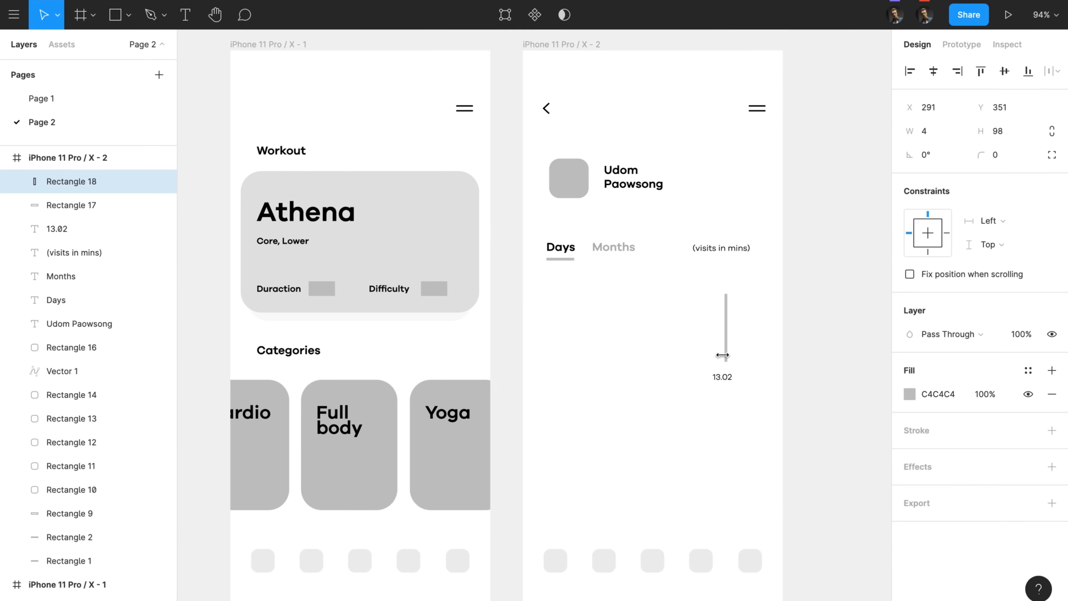
Step: Copy the "13.02" label above the bar, set the copy to SemiBold, and change its text to "45"
{"action": "left_click_drag", "start_coordinate": [721, 377], "coordinate": [721, 273]}
{"action": "left_click", "coordinate": [920, 417]}
{"action": "left_click", "coordinate": [925, 437]}
{"action": "left_click", "coordinate": [751, 303]}
{"action": "double_click", "coordinate": [730, 275]}
{"action": "type", "text": "45"}
{"action": "key", "text": "Escape"}
Step: Centre the value, bar and date on one another, and duplicate the column leftwards into a row of eight
{"action": "left_click", "coordinate": [758, 268]}
{"action": "left_click", "coordinate": [933, 72]}
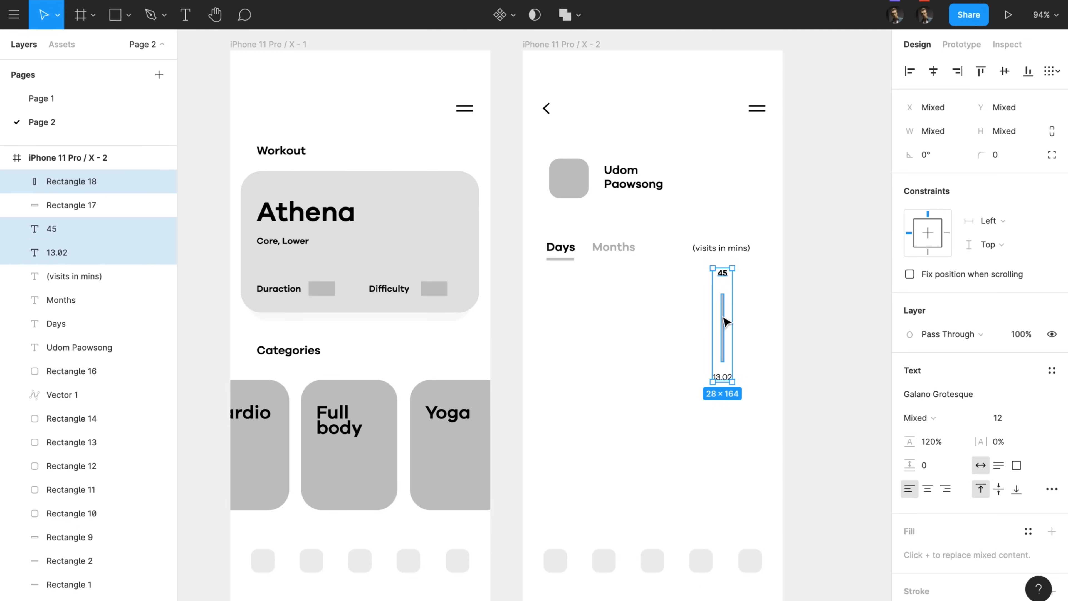
{"action": "left_click_drag", "start_coordinate": [727, 322], "coordinate": [740, 322]}
{"action": "key", "text": "ctrl+d"}
{"action": "key", "text": "ctrl+d"}
{"action": "key", "text": "ctrl+d"}
{"action": "key", "text": "ctrl+d"}
{"action": "key", "text": "ctrl+d"}
{"action": "key", "text": "ctrl+d"}
{"action": "key", "text": "ctrl+d"}
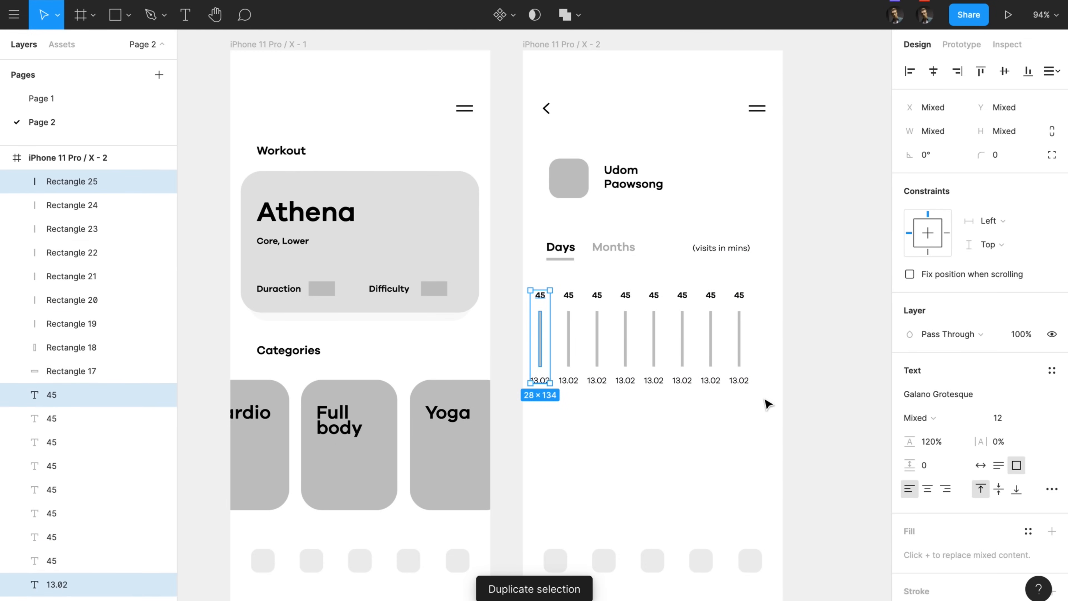
Step: Vary the chart column heights by making the first and seventh taller and the third and sixth shorter
{"action": "left_click", "coordinate": [737, 405]}
{"action": "left_click", "coordinate": [706, 307]}
{"action": "left_click_drag", "start_coordinate": [702, 301], "coordinate": [701, 293]}
{"action": "left_click_drag", "start_coordinate": [711, 291], "coordinate": [689, 376]}
{"action": "left_click_drag", "start_coordinate": [649, 286], "coordinate": [653, 388]}
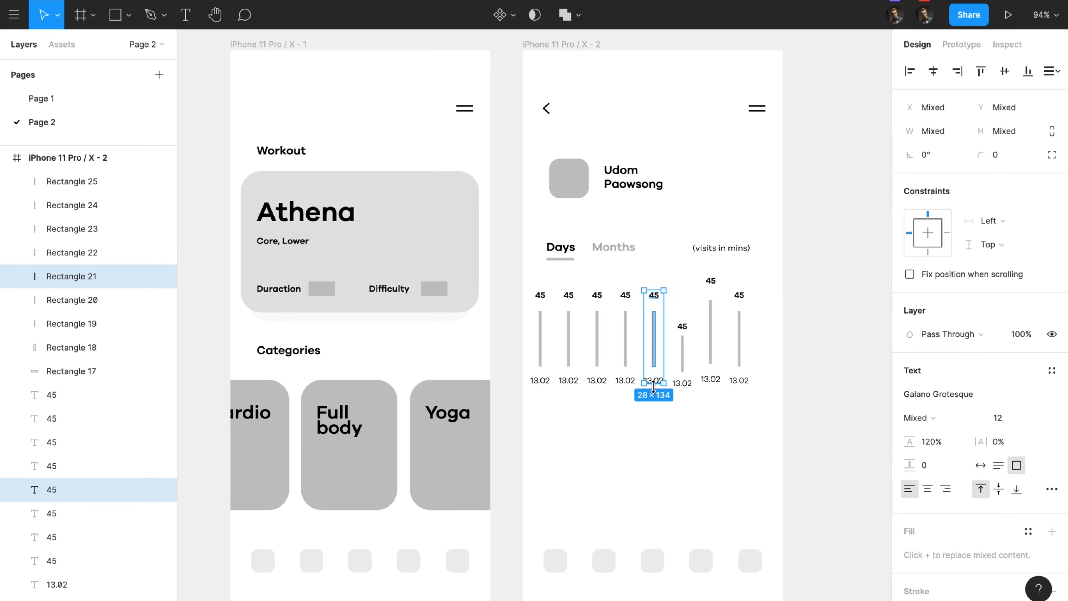
{"action": "left_click_drag", "start_coordinate": [622, 282], "coordinate": [636, 371]}
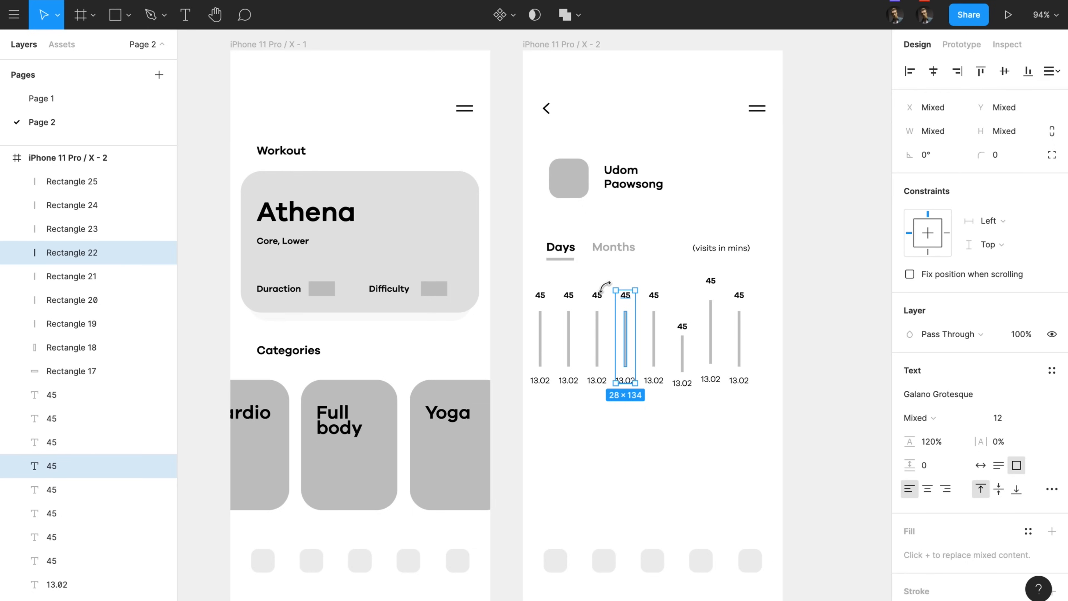
{"action": "left_click_drag", "start_coordinate": [595, 285], "coordinate": [603, 377]}
{"action": "left_click_drag", "start_coordinate": [596, 292], "coordinate": [596, 323]}
{"action": "left_click", "coordinate": [559, 285]}
{"action": "left_click_drag", "start_coordinate": [550, 281], "coordinate": [537, 390]}
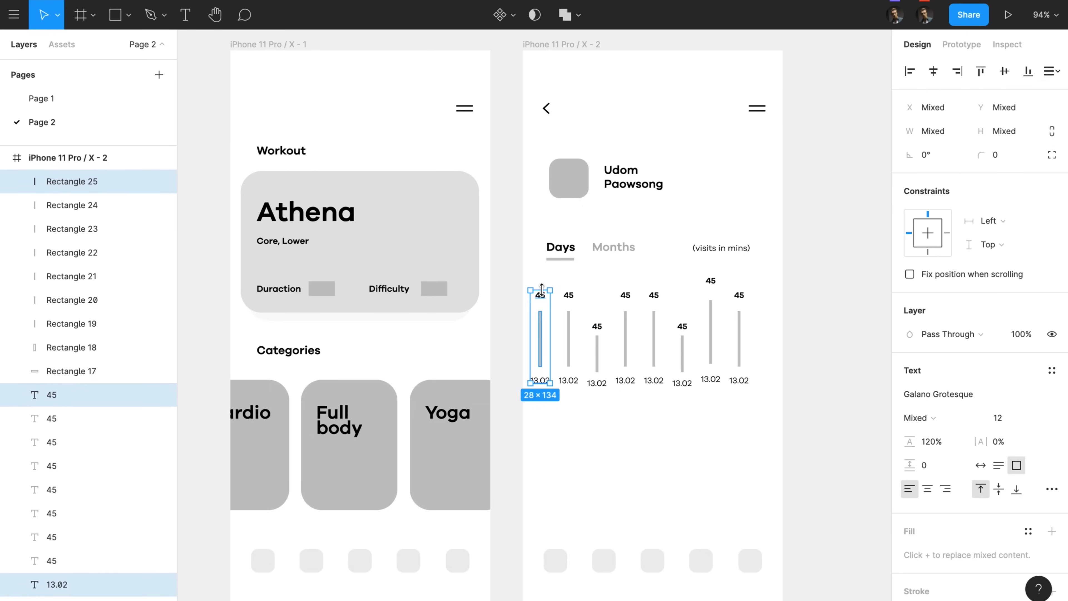
Step: Bottom-align the date labels and the bars, and spread the eight chart columns slightly wider across the screen
{"action": "left_click_drag", "start_coordinate": [744, 407], "coordinate": [537, 378]}
{"action": "left_click", "coordinate": [981, 526]}
{"action": "left_click", "coordinate": [1026, 74]}
{"action": "left_click_drag", "start_coordinate": [765, 357], "coordinate": [504, 334]}
{"action": "left_click", "coordinate": [1027, 76]}
{"action": "left_click", "coordinate": [758, 293]}
{"action": "left_click_drag", "start_coordinate": [765, 288], "coordinate": [528, 384]}
{"action": "left_click_drag", "start_coordinate": [753, 324], "coordinate": [763, 323]}
Step: Draw a wide card rectangle below the chart with corner radius 20
{"action": "key", "text": "r"}
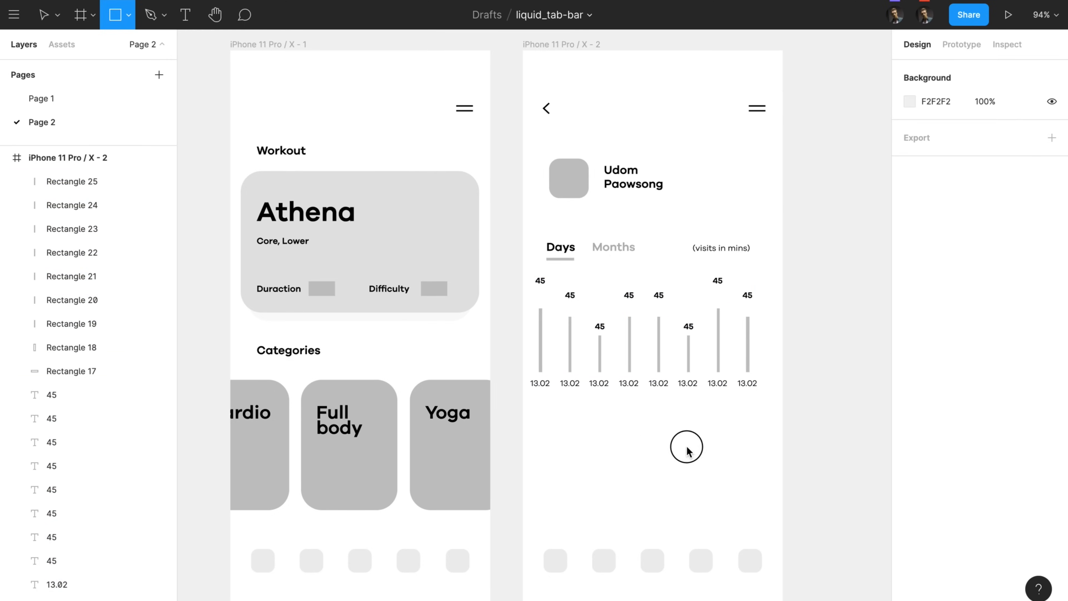
{"action": "left_click_drag", "start_coordinate": [538, 410], "coordinate": [762, 492]}
{"action": "left_click", "coordinate": [999, 154]}
{"action": "type", "text": "20"}
{"action": "key", "text": "Return"}
{"action": "key", "text": "Escape"}
Step: Copy the "Days" label into the card and make three texts: "957", "place" beneath it and "+2" beside it
{"action": "left_click_drag", "start_coordinate": [567, 247], "coordinate": [584, 444]}
{"action": "double_click", "coordinate": [584, 444]}
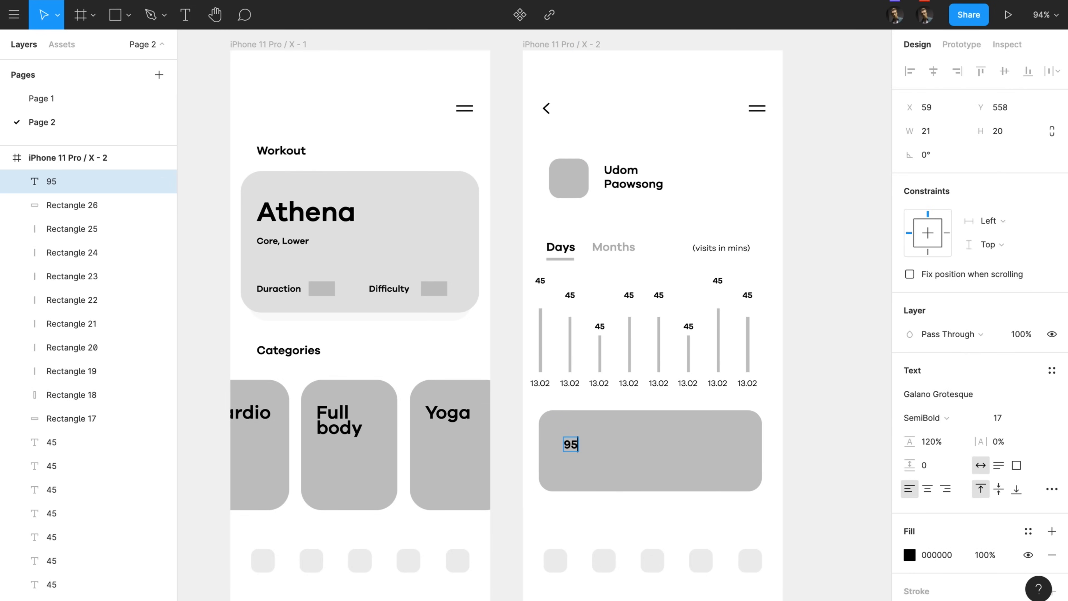
{"action": "type", "text": "957"}
{"action": "key", "text": "Escape"}
{"action": "left_click_drag", "start_coordinate": [573, 454], "coordinate": [599, 436]}
{"action": "double_click", "coordinate": [568, 456]}
{"action": "type", "text": "place"}
{"action": "key", "text": "Escape"}
{"action": "double_click", "coordinate": [598, 436]}
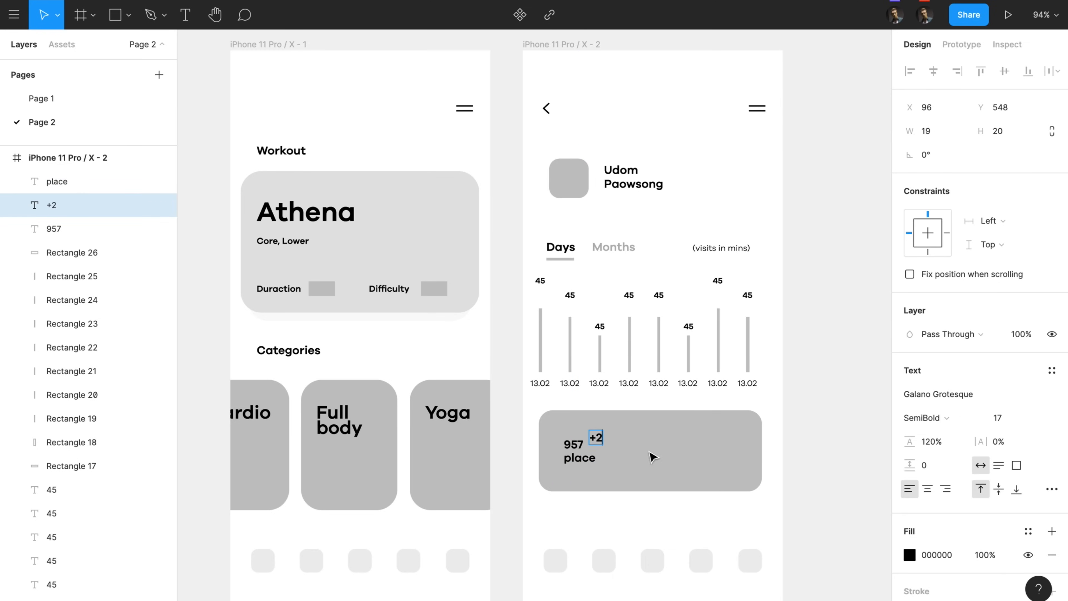
{"action": "type", "text": "+2"}
Step: Set the "+2" and "place" texts in the card to size 14
{"action": "left_click", "coordinate": [997, 417]}
{"action": "key", "text": "Return"}
{"action": "left_click", "coordinate": [858, 429]}
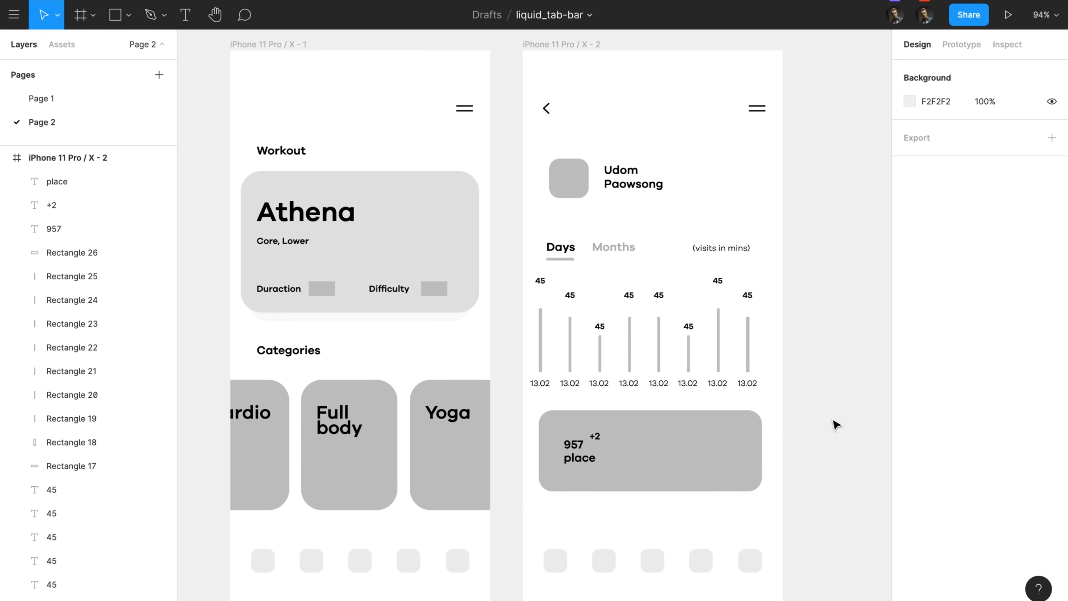
{"action": "left_click", "coordinate": [599, 440]}
{"action": "left_click", "coordinate": [592, 462]}
{"action": "left_click", "coordinate": [1004, 420]}
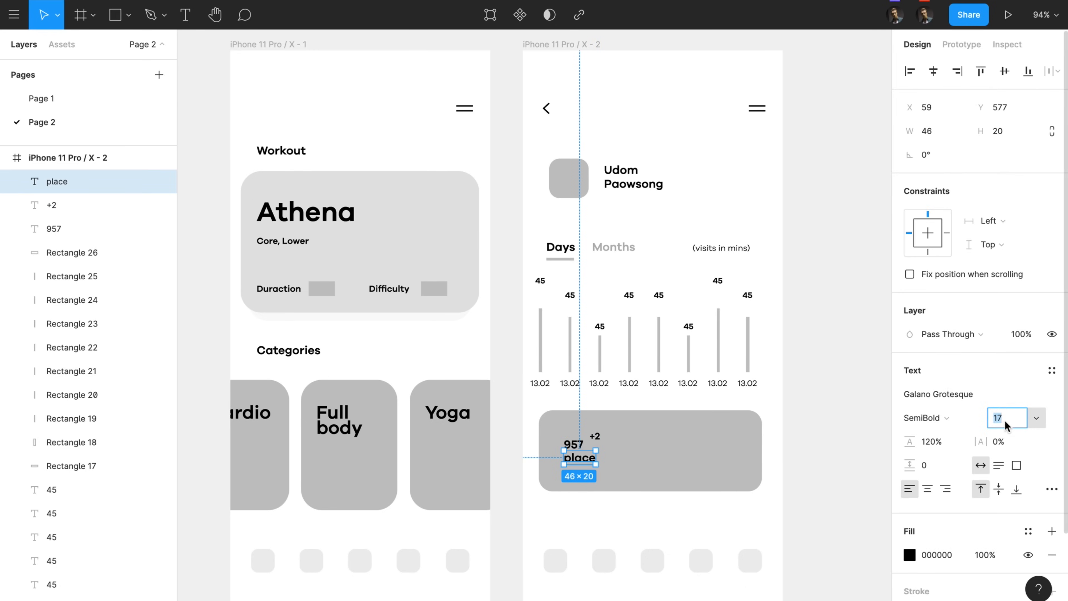
{"action": "left_click", "coordinate": [964, 417]}
{"action": "left_click", "coordinate": [827, 424]}
{"action": "left_click", "coordinate": [849, 423]}
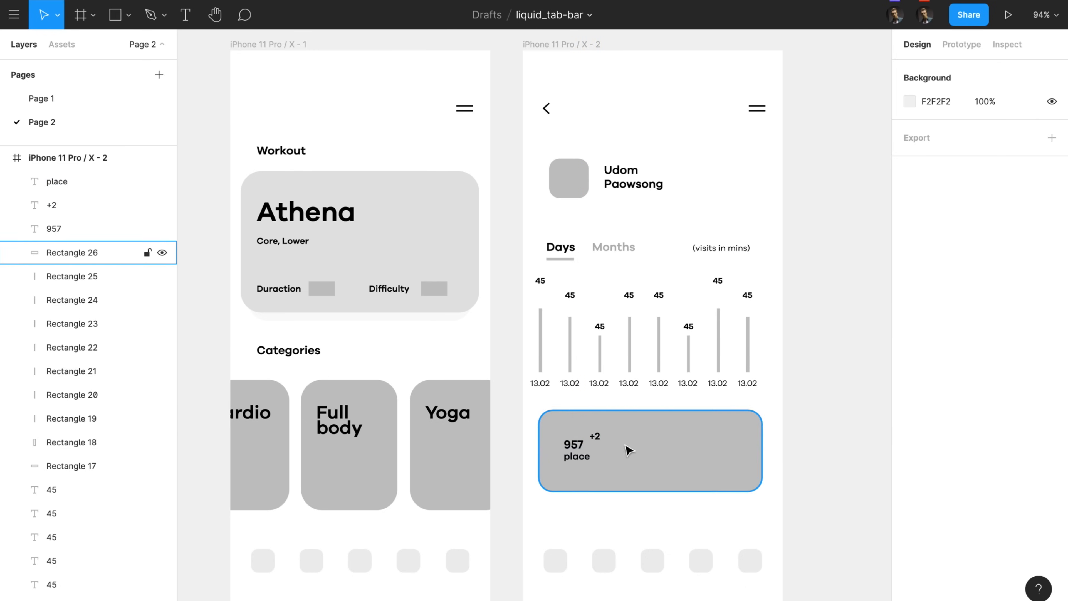
Step: Draw a white 35 × 36 badge with corner radius 10 over "+2" and send it behind the text
{"action": "left_click", "coordinate": [599, 438]}
{"action": "key", "text": "r"}
{"action": "left_click_drag", "start_coordinate": [586, 423], "coordinate": [610, 448]}
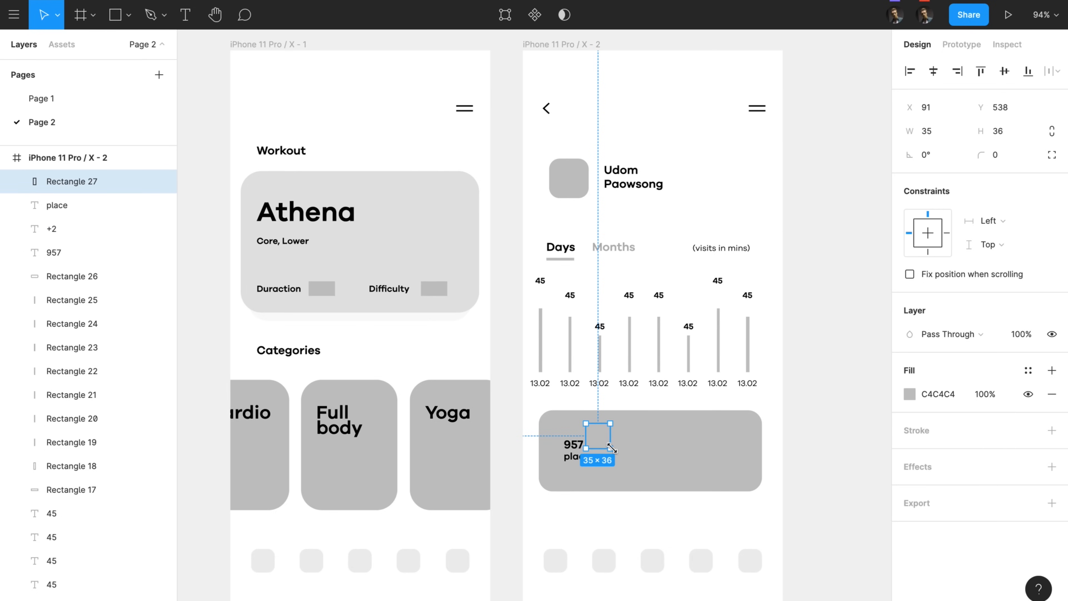
{"action": "key", "text": "i"}
{"action": "left_click", "coordinate": [647, 407]}
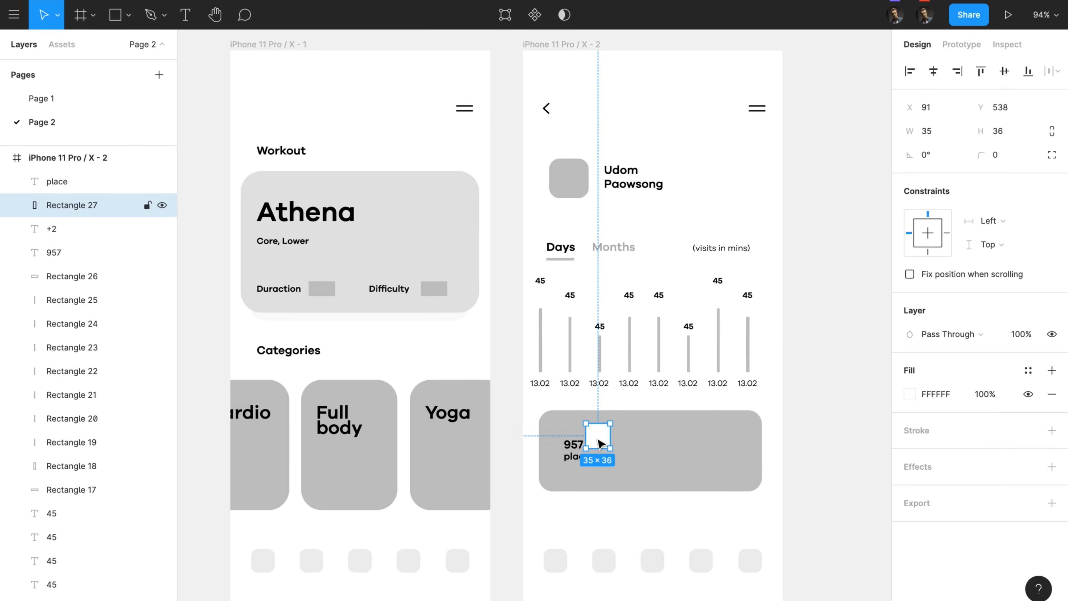
{"action": "key", "text": "super+bracketleft"}
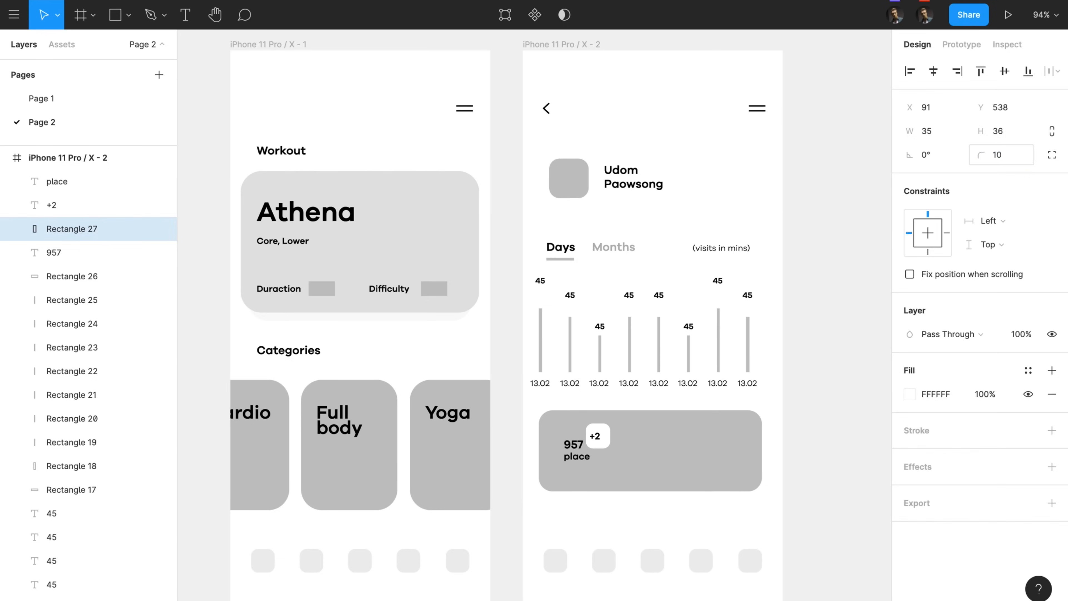
{"action": "key", "text": "Escape"}
Step: Reduce the badge's height to 26, and move it with its "+2" text farther away from "957"
{"action": "left_click", "coordinate": [597, 436]}
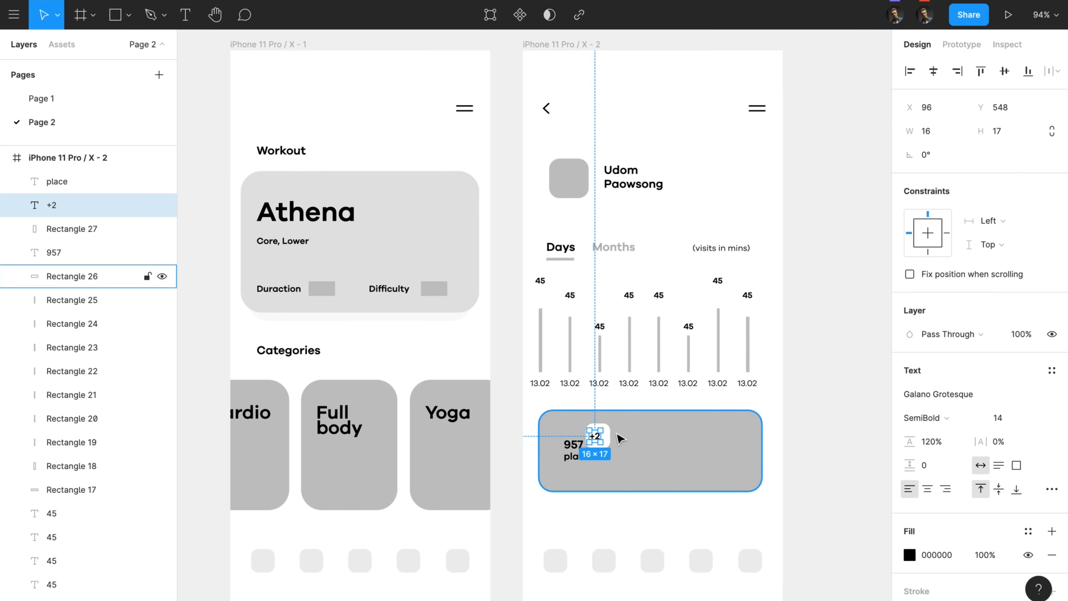
{"action": "left_click", "coordinate": [786, 441]}
{"action": "left_click", "coordinate": [612, 434]}
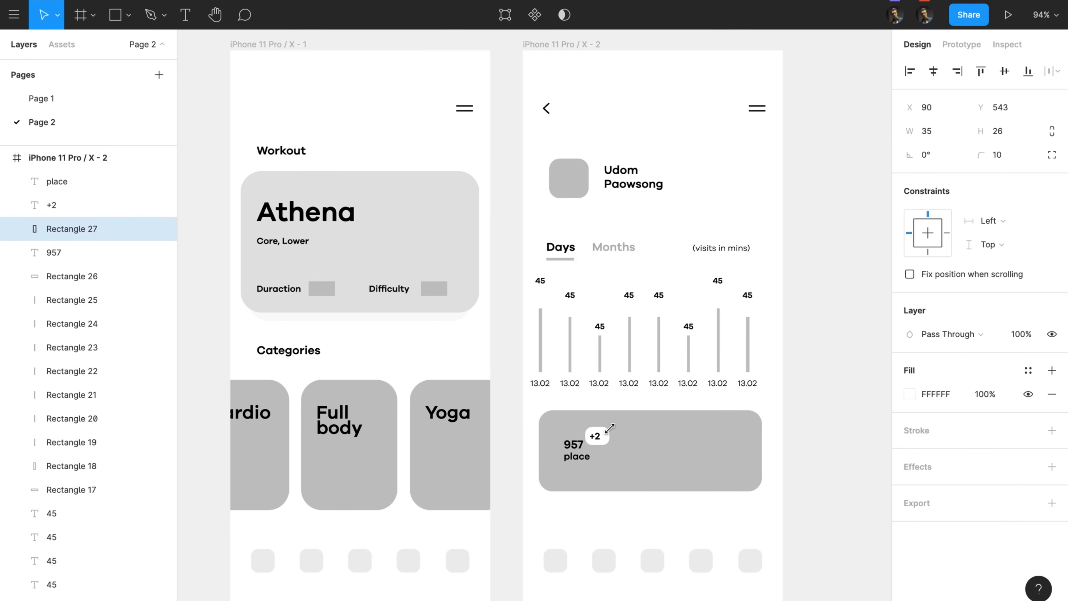
{"action": "left_click", "coordinate": [609, 436], "text": "shift"}
Step: Set "place" to 50% opacity, enlarge "957" to size 24, and shift "place" slightly down
{"action": "left_click", "coordinate": [578, 456]}
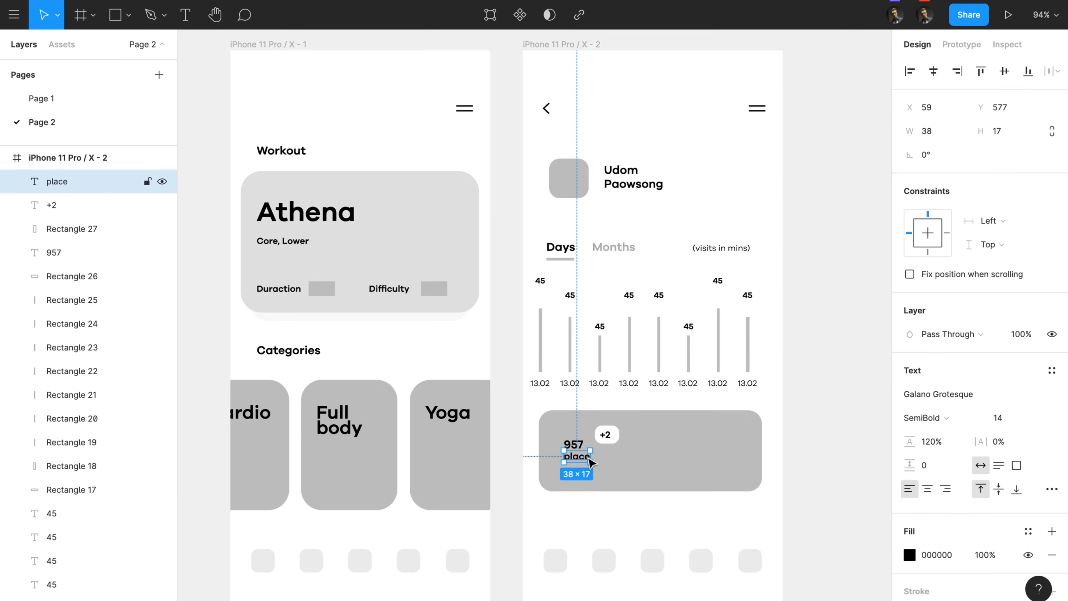
{"action": "key", "text": "5"}
{"action": "left_click", "coordinate": [574, 444]}
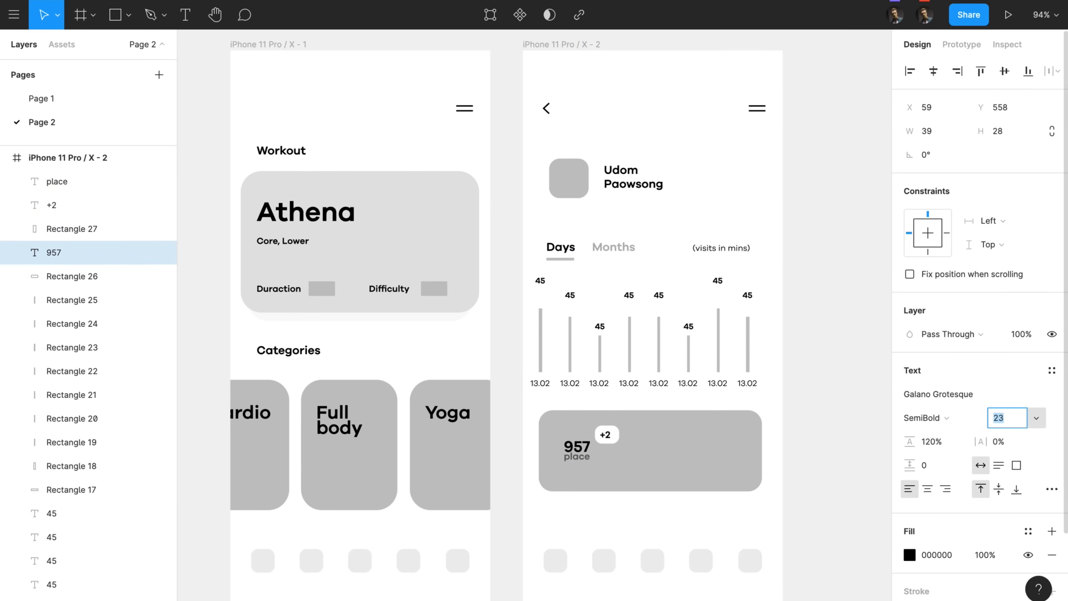
{"action": "left_click", "coordinate": [573, 462]}
Step: Move the "+2" badge level with "957", and copy the whole stat to the other half of the card
{"action": "left_click", "coordinate": [605, 435]}
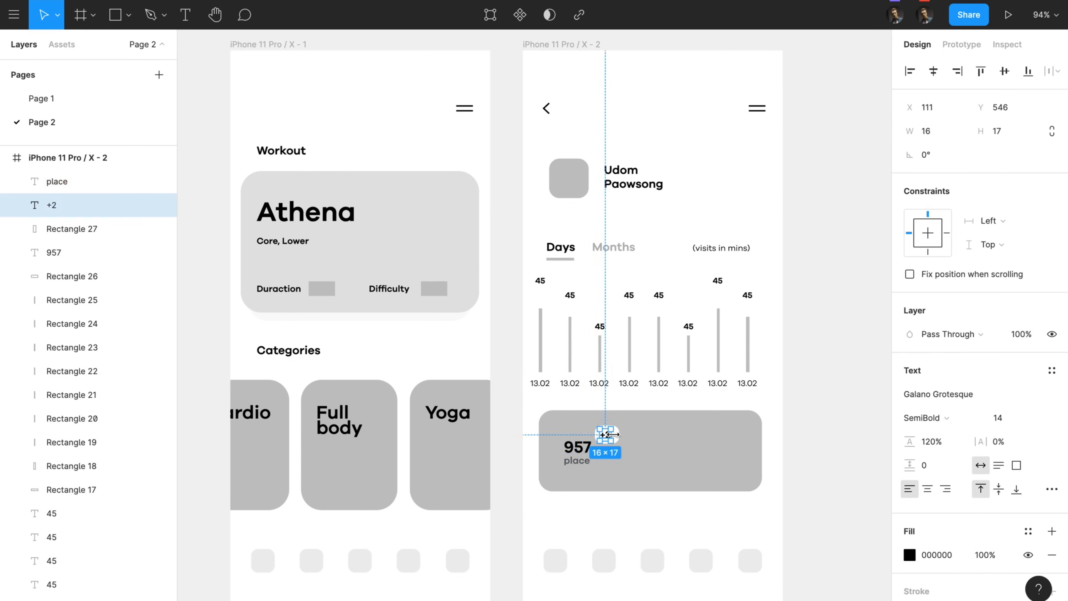
{"action": "left_click", "coordinate": [619, 439]}
{"action": "left_click", "coordinate": [612, 435], "text": "shift"}
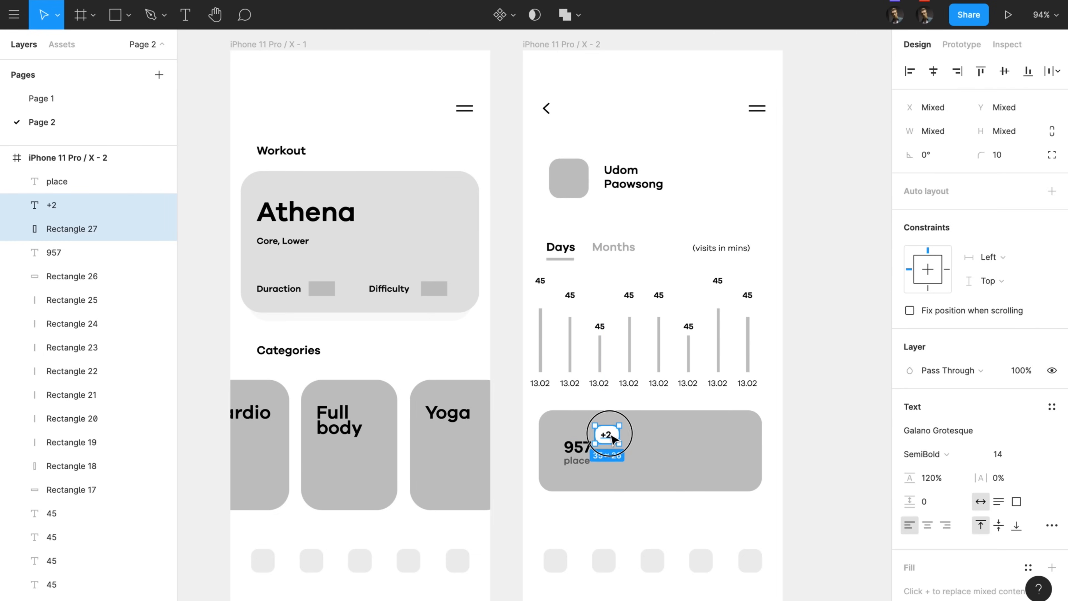
{"action": "left_click_drag", "start_coordinate": [619, 448], "coordinate": [684, 445]}
{"action": "left_click", "coordinate": [584, 461], "text": "shift"}
{"action": "left_click", "coordinate": [578, 449], "text": "shift"}
{"action": "left_click", "coordinate": [804, 445]}
Step: Change the copied stat to "8500" with "+200", and widen its badge to 47
{"action": "double_click", "coordinate": [677, 448]}
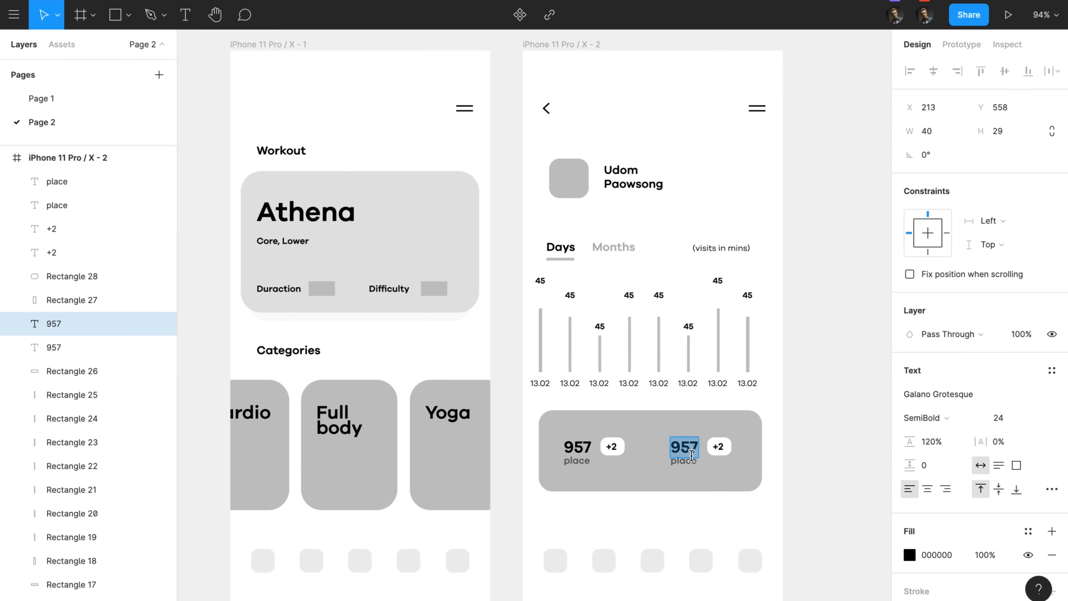
{"action": "key", "text": "Escape"}
{"action": "left_click_drag", "start_coordinate": [691, 516], "coordinate": [660, 429]}
{"action": "double_click", "coordinate": [717, 446]}
{"action": "type", "text": "+200"}
{"action": "key", "text": "Escape"}
{"action": "left_click", "coordinate": [709, 452]}
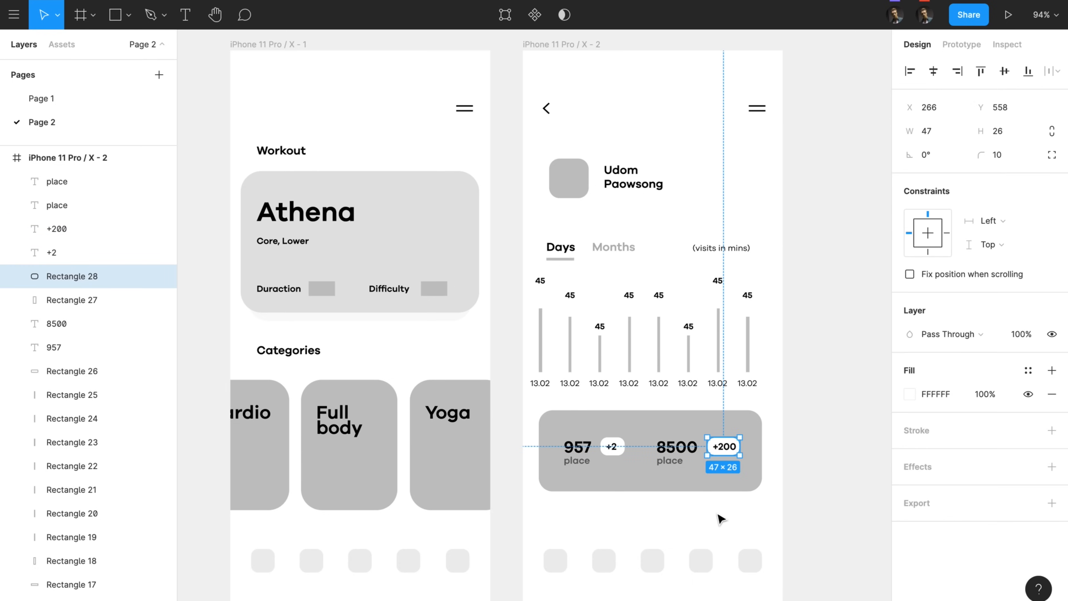
{"action": "left_click", "coordinate": [719, 519]}
Step: Move the stats card, chart, tab labels and avatar row down to even out the profile screen's vertical spacing
{"action": "scroll", "coordinate": [677, 468], "scroll_direction": "down", "scroll_amount": 1}
{"action": "left_click_drag", "start_coordinate": [781, 493], "coordinate": [585, 439]}
{"action": "left_click_drag", "start_coordinate": [774, 397], "coordinate": [563, 174]}
{"action": "left_click_drag", "start_coordinate": [785, 230], "coordinate": [552, 258]}
{"action": "left_click_drag", "start_coordinate": [559, 244], "coordinate": [559, 234]}
{"action": "left_click", "coordinate": [787, 218]}
Step: Replace the second screen's menu icon with a 111 × 36 pill-shaped rectangle with corner radius 100
{"action": "left_click", "coordinate": [753, 91]}
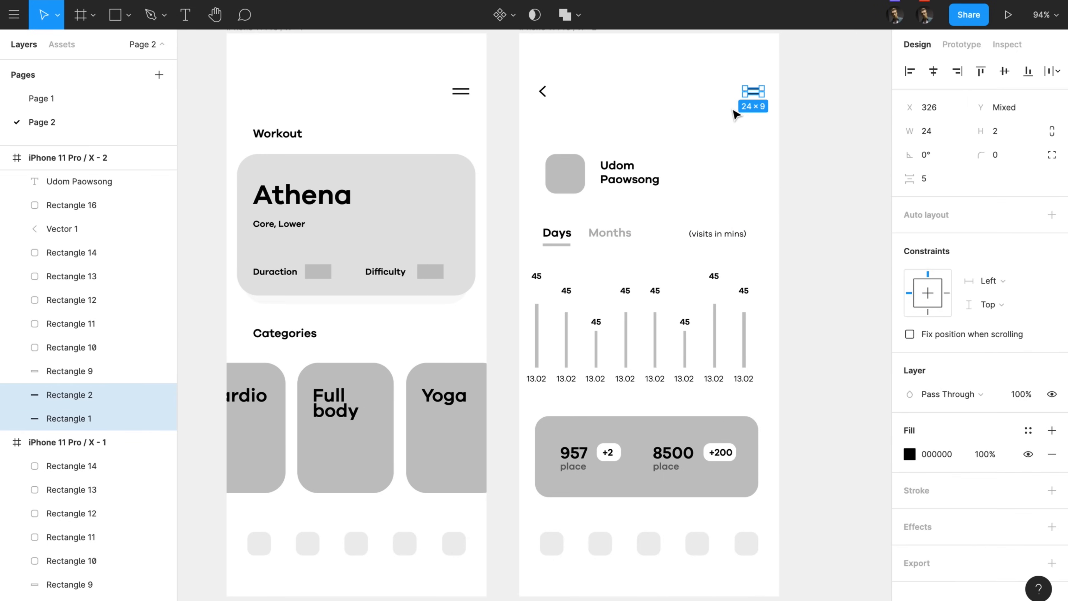
{"action": "key", "text": "Delete"}
{"action": "key", "text": "r"}
{"action": "left_click_drag", "start_coordinate": [677, 81], "coordinate": [754, 106]}
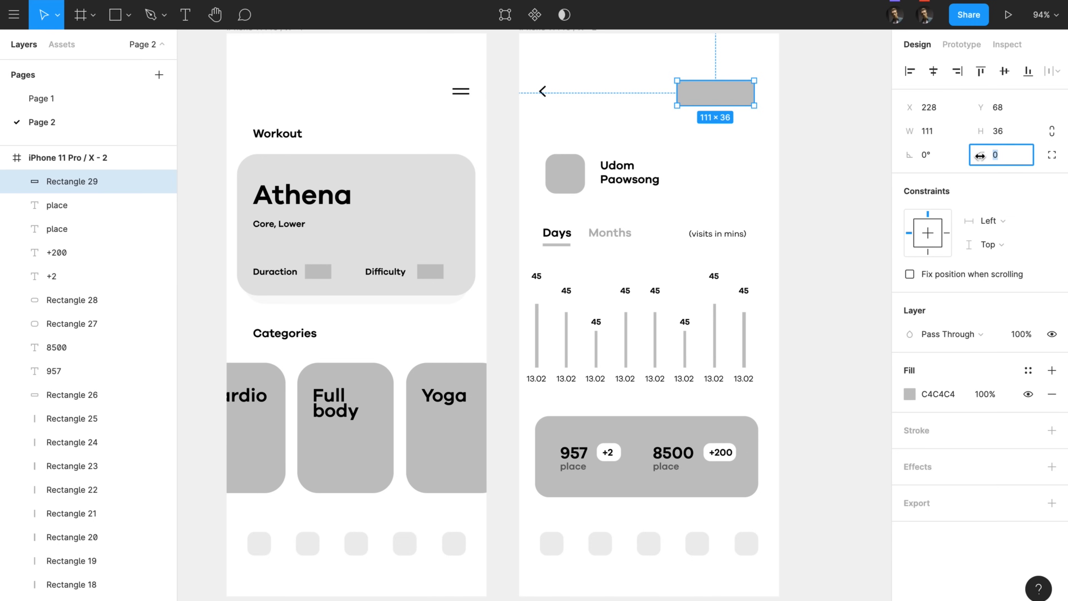
{"action": "type", "text": "0"}
{"action": "key", "text": "Return"}
{"action": "left_click", "coordinate": [732, 144]}
Step: Copy the name text onto the pill, bring it to the front, and change it to "Friends" in Regular size 14
{"action": "left_click_drag", "start_coordinate": [643, 172], "coordinate": [720, 97]}
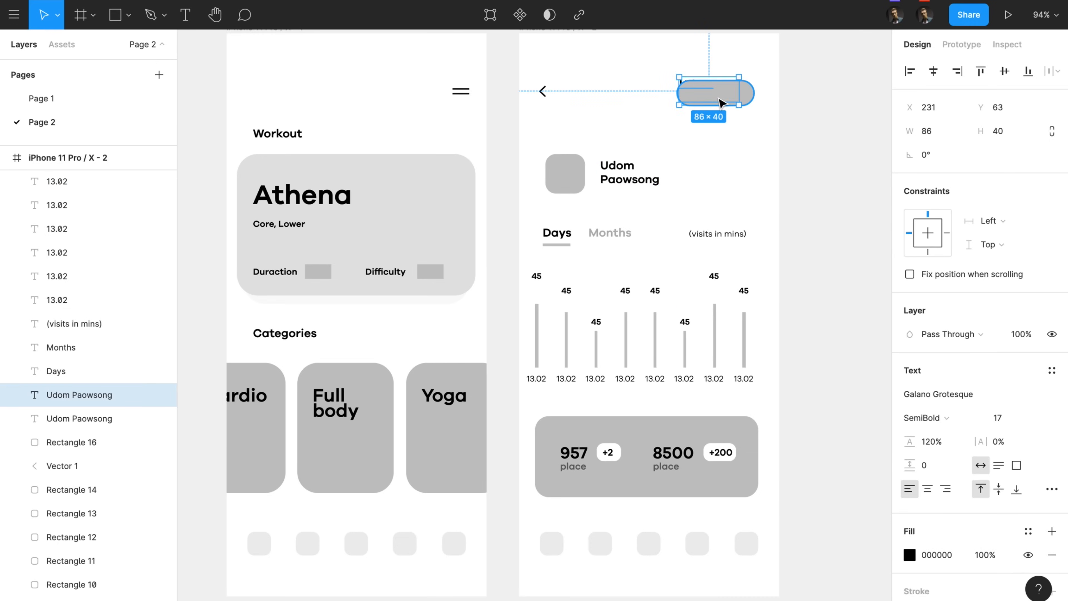
{"action": "key", "text": "super+alt+bracketright"}
{"action": "key", "text": "Return"}
{"action": "type", "text": "F"}
{"action": "left_click", "coordinate": [925, 417]}
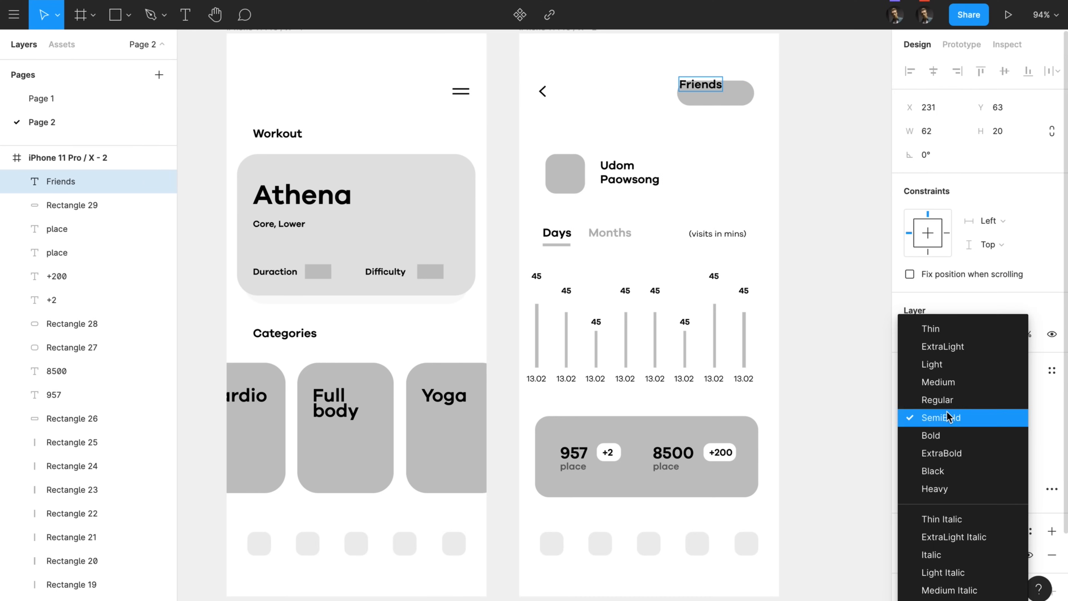
{"action": "left_click", "coordinate": [1005, 401]}
{"action": "left_click", "coordinate": [1007, 419]}
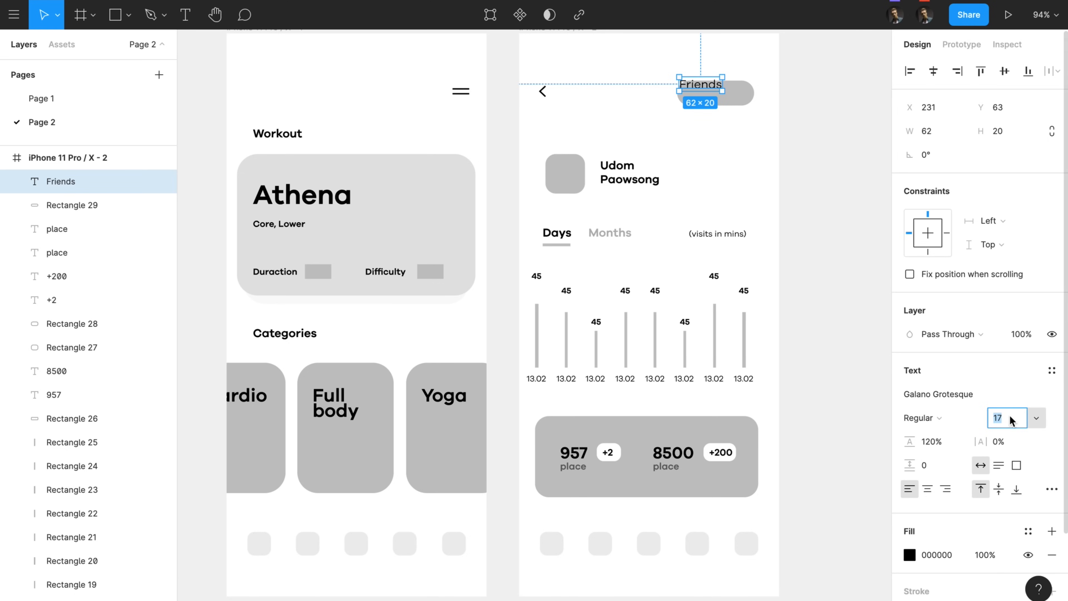
Step: Set the pill's opacity to 30% and centre the "Friends" label on it
{"action": "left_click", "coordinate": [726, 98]}
{"action": "key", "text": "3"}
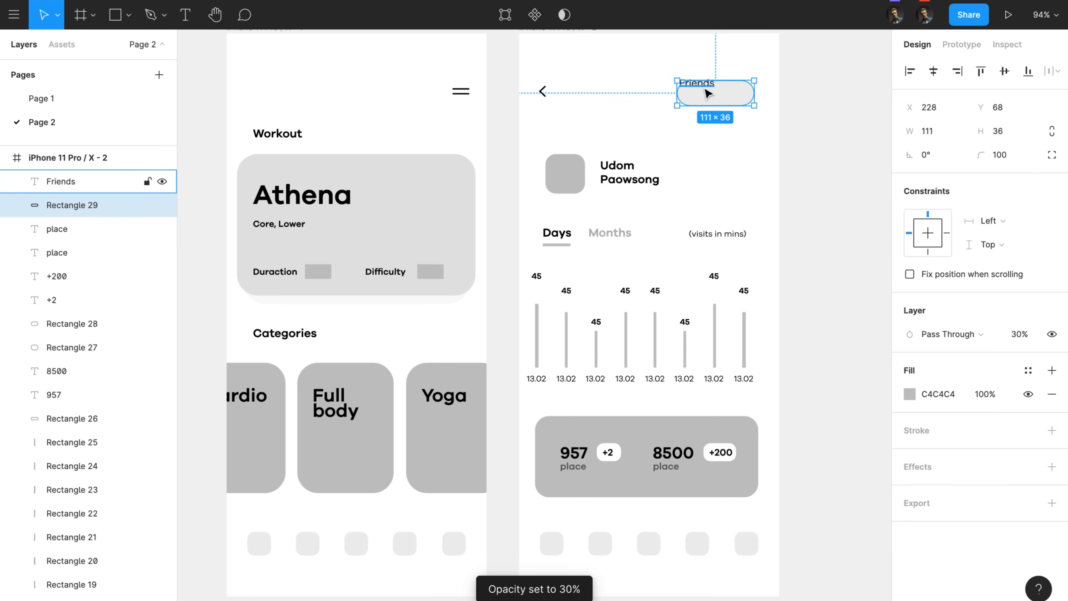
{"action": "left_click", "coordinate": [707, 92]}
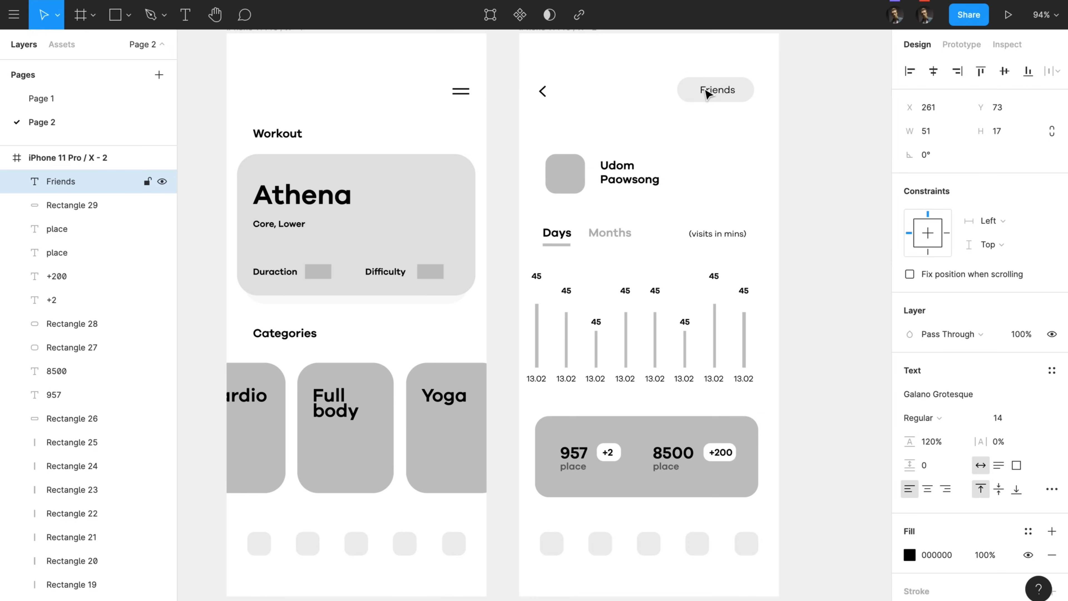
Step: Draw a check mark of about 13.5 × 7.5 with stroke 2 and position it beside the "Friends" label on the pill
{"action": "key", "text": "p"}
{"action": "left_click", "coordinate": [688, 89]}
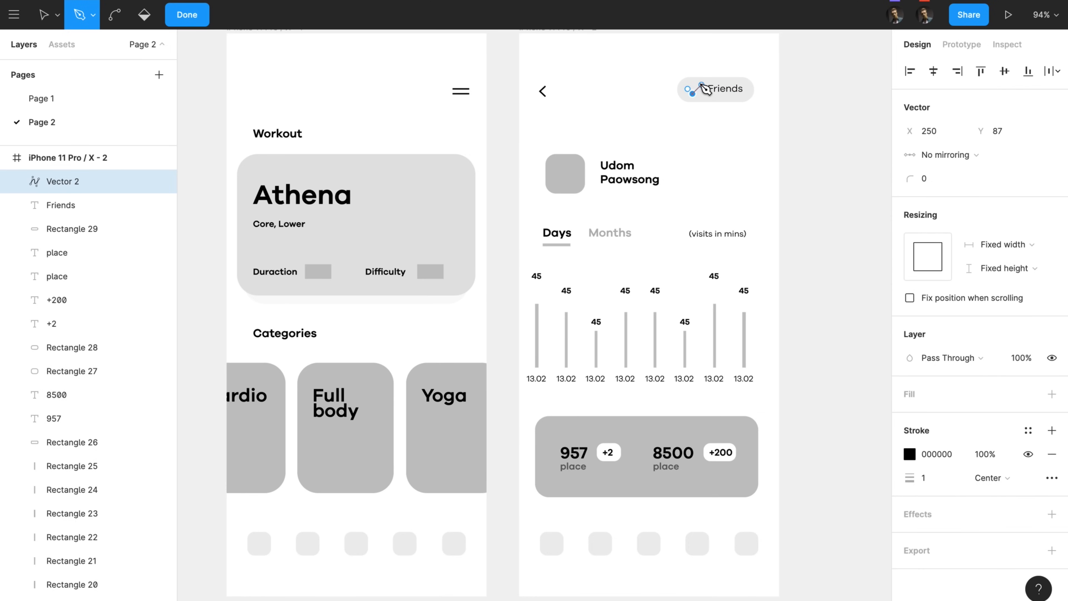
{"action": "key", "text": "Escape"}
{"action": "left_click", "coordinate": [935, 450]}
{"action": "key", "text": "Escape"}
{"action": "left_click", "coordinate": [697, 93]}
{"action": "left_click_drag", "start_coordinate": [698, 93], "coordinate": [697, 93]}
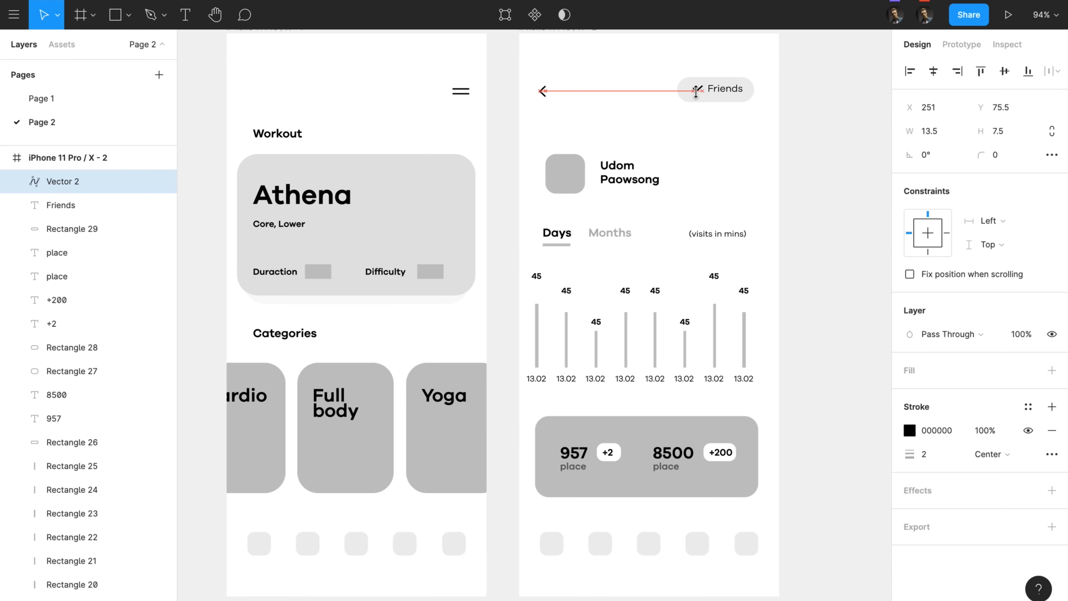
{"action": "left_click", "coordinate": [698, 93]}
{"action": "left_click", "coordinate": [695, 91]}
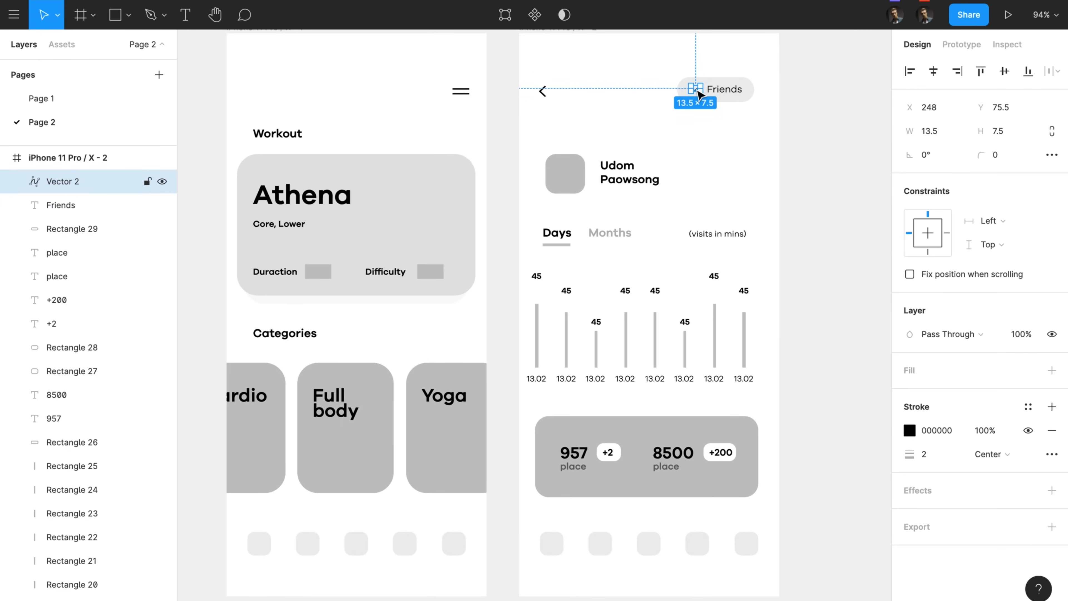
{"action": "left_click", "coordinate": [760, 124]}
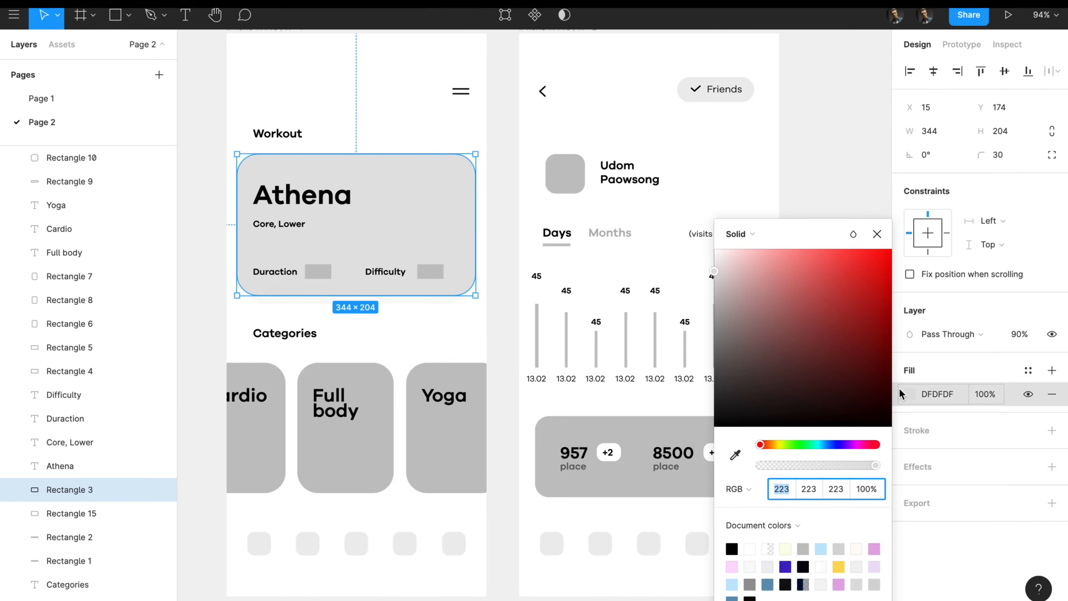
Step: Fill the Athena workout card with light pink FFD9FB
{"action": "left_click_drag", "start_coordinate": [838, 445], "coordinate": [858, 444]}
{"action": "left_click", "coordinate": [739, 248]}
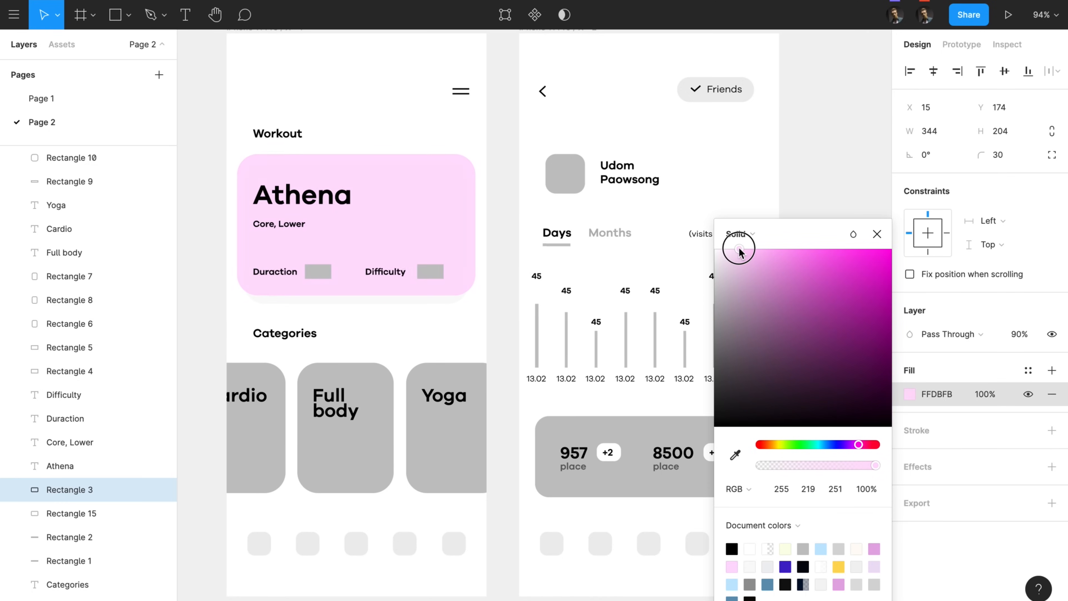
{"action": "left_click", "coordinate": [513, 233]}
Step: Set the "Core, Lower" subtitle to 30% opacity and font size 14
{"action": "left_click", "coordinate": [284, 226]}
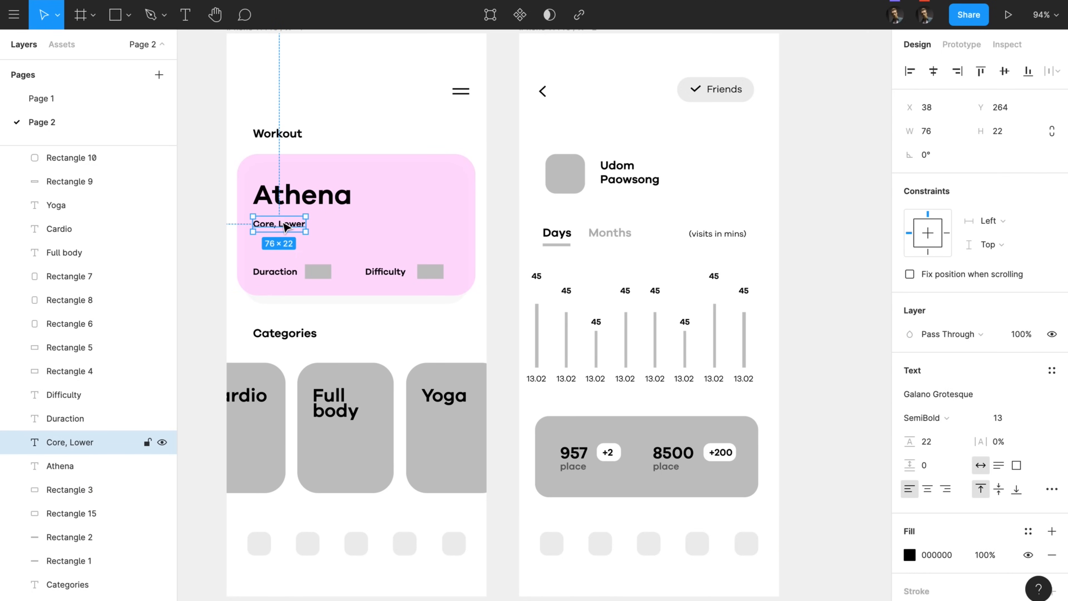
{"action": "key", "text": "3"}
{"action": "left_click", "coordinate": [1006, 418]}
{"action": "key", "text": "Up"}
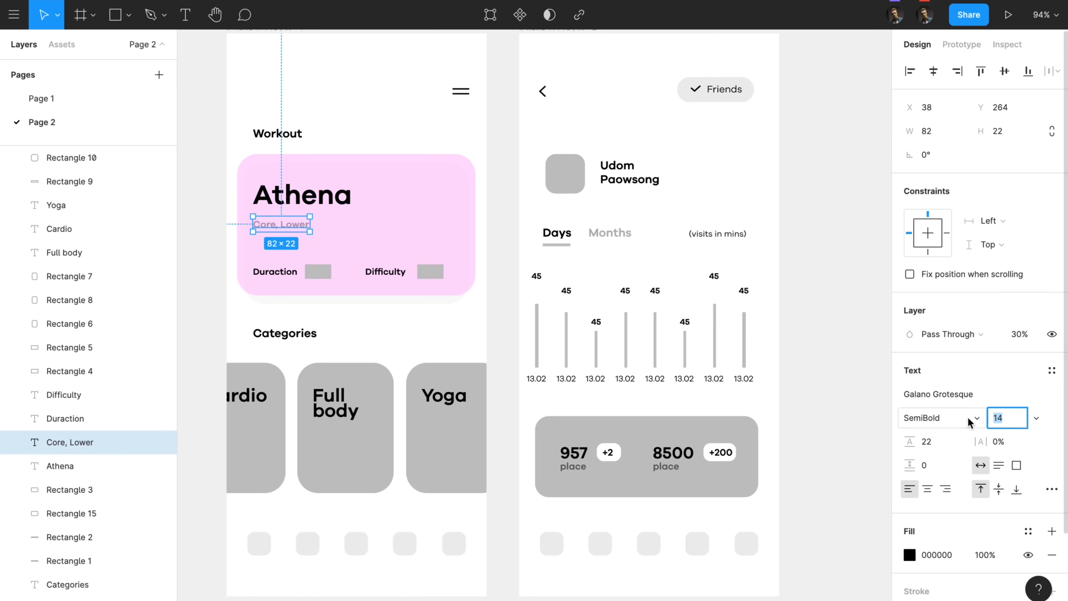
Step: Make the Athena title Bold with -2% letter spacing
{"action": "left_click", "coordinate": [302, 195]}
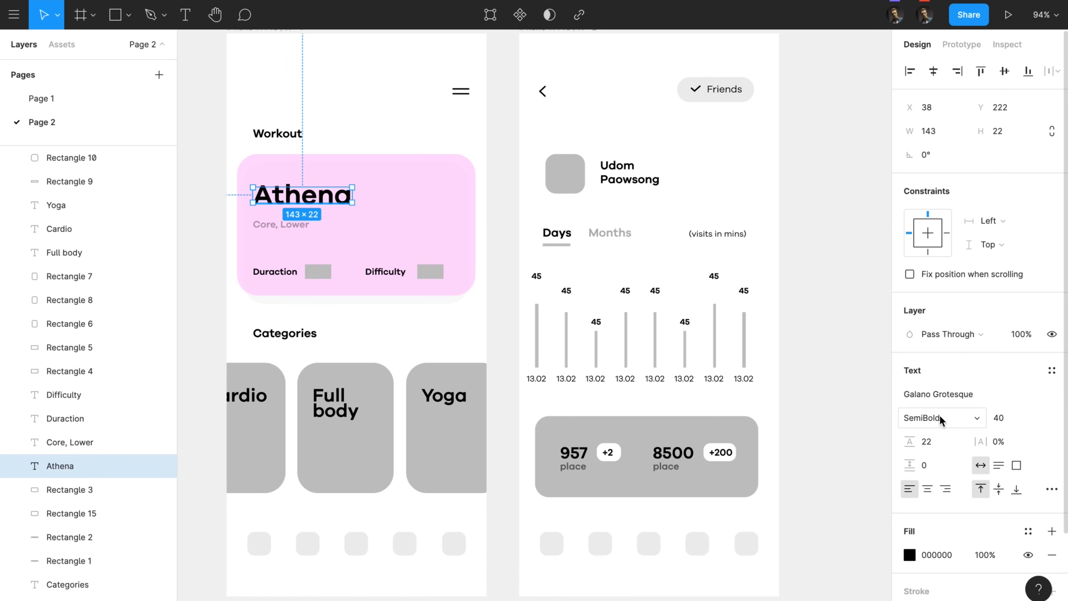
{"action": "left_click", "coordinate": [1001, 441]}
{"action": "type", "text": "-2"}
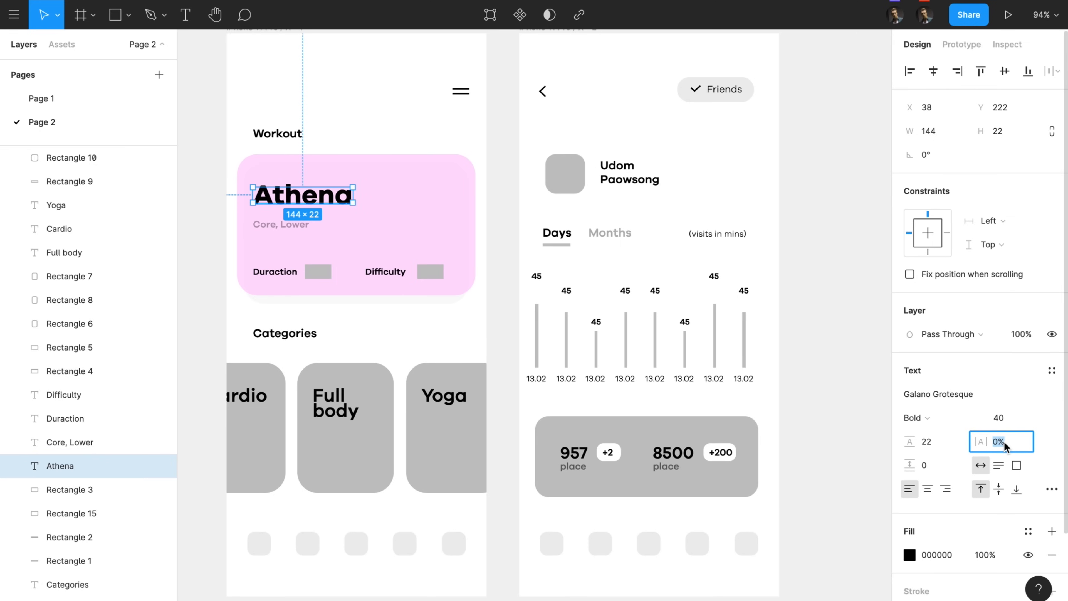
{"action": "key", "text": "Return"}
Step: Move the Athena title down to a gap of 9 above "Core, Lower" and shift both texts to X 40
{"action": "left_click", "coordinate": [283, 228]}
{"action": "key", "text": "Up"}
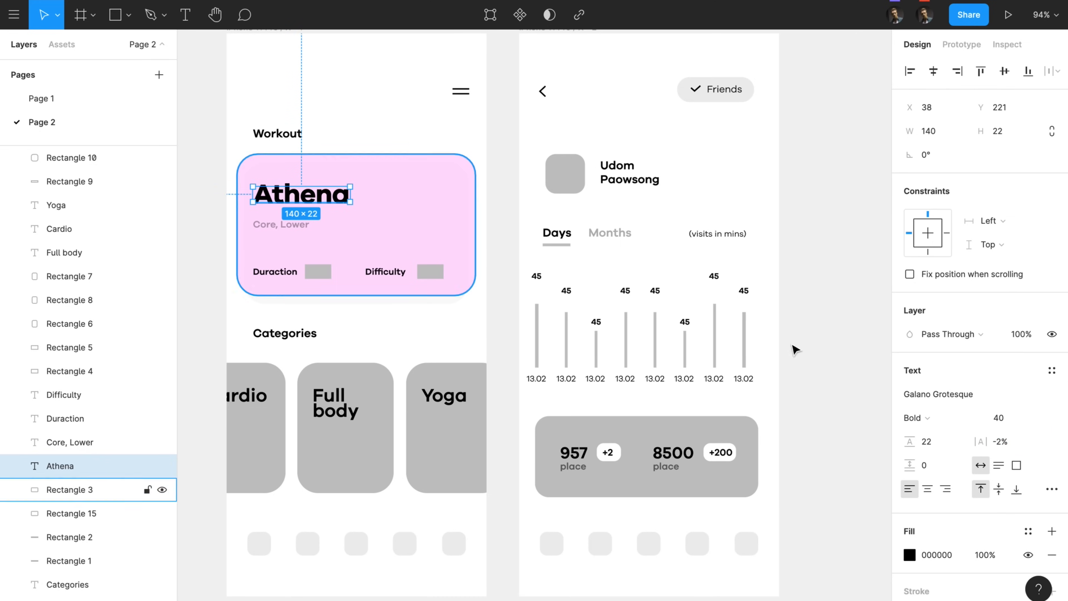
{"action": "left_click", "coordinate": [281, 225], "text": "shift"}
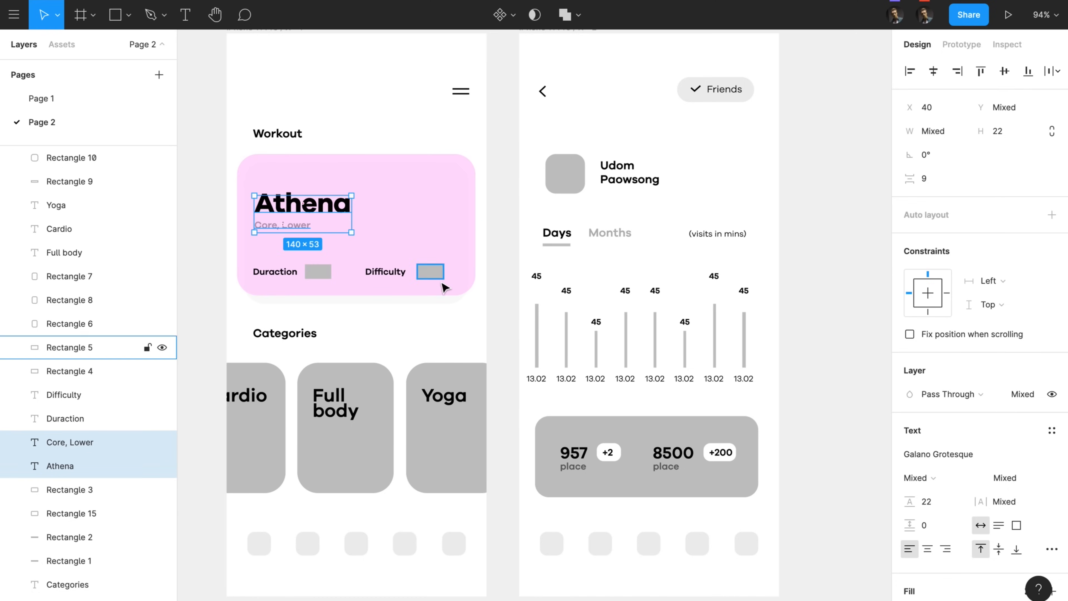
{"action": "left_click", "coordinate": [439, 301]}
{"action": "left_click", "coordinate": [445, 325]}
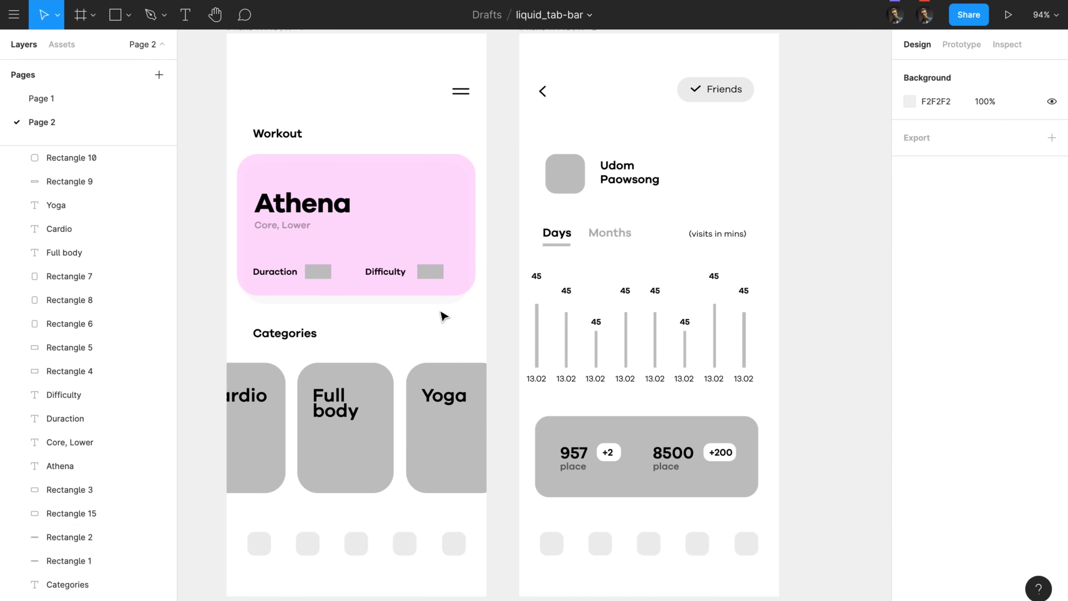
Step: Set the corner radius of the pink card and the faint rectangle behind it to 25
{"action": "left_click", "coordinate": [460, 222]}
{"action": "left_click", "coordinate": [446, 304], "text": "shift"}
{"action": "left_click", "coordinate": [1010, 156]}
{"action": "type", "text": "26"}
{"action": "key", "text": "Return"}
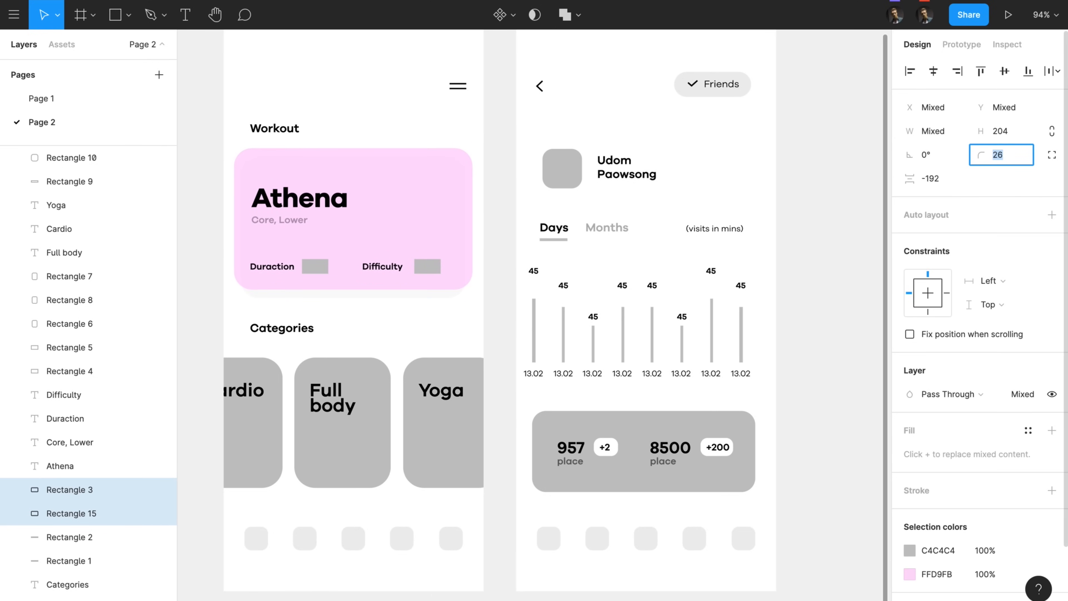
{"action": "key", "text": "Up"}
Step: Widen the faint rectangle behind the pink card to 344 and shift the whole card with its contents 5 px left
{"action": "left_click", "coordinate": [432, 298]}
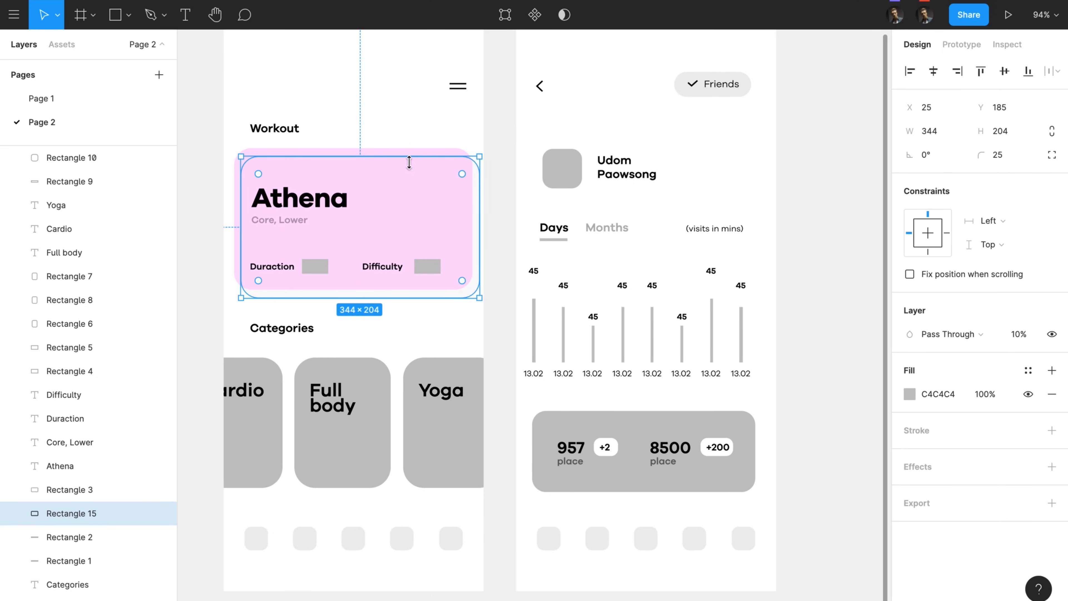
{"action": "left_click_drag", "start_coordinate": [206, 153], "coordinate": [471, 308]}
{"action": "key", "text": "alt+Left"}
{"action": "key", "text": "alt+Left"}
{"action": "key", "text": "alt+Left"}
{"action": "key", "text": "alt+Left"}
{"action": "key", "text": "alt+Left"}
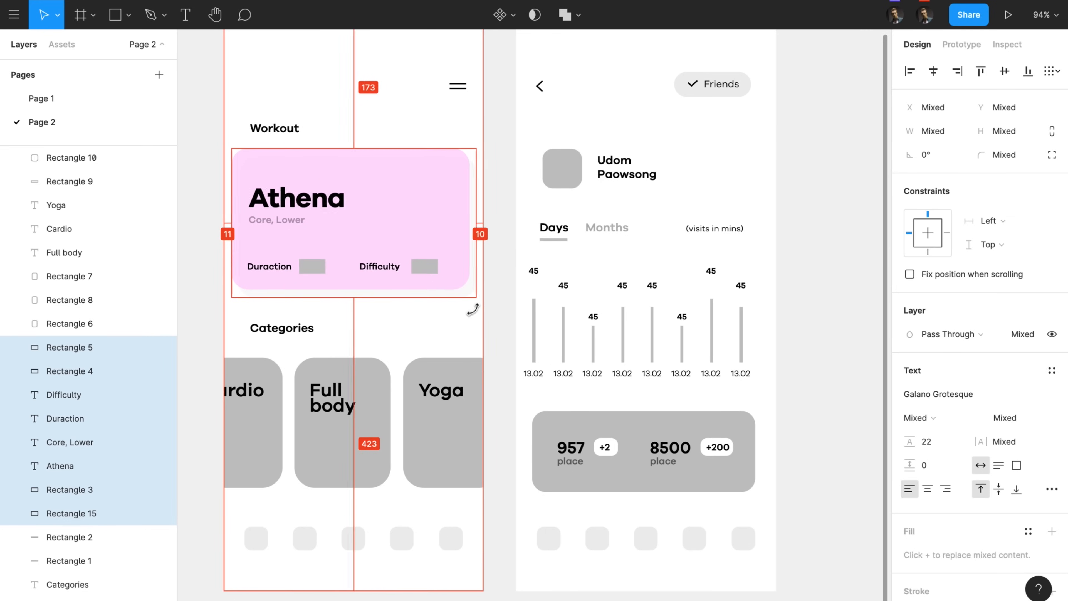
Step: Widen the pink Athena card to 345
{"action": "left_click", "coordinate": [457, 307]}
{"action": "left_click", "coordinate": [473, 215]}
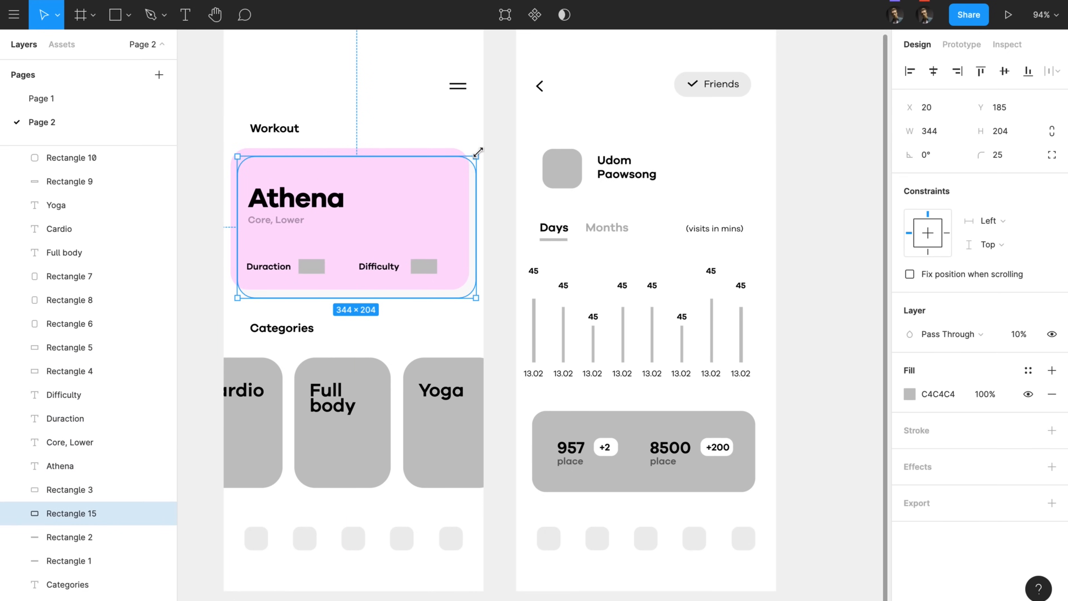
{"action": "left_click", "coordinate": [435, 157]}
{"action": "key", "text": "super+Right"}
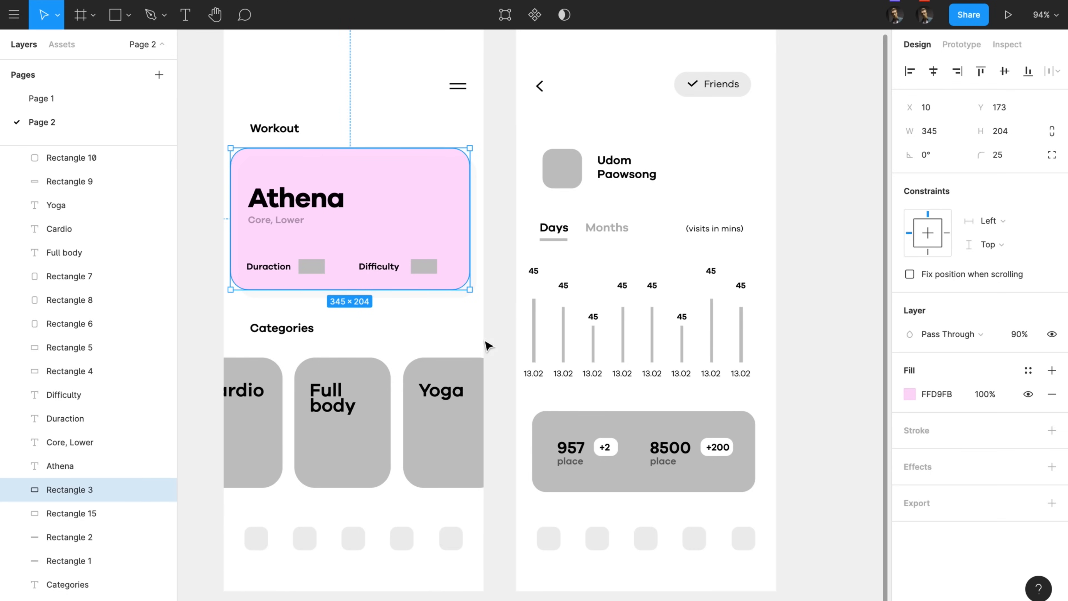
{"action": "left_click", "coordinate": [457, 323]}
Step: Nudge the "Duraction" label right to X 35, in line with the card's title text
{"action": "left_click", "coordinate": [279, 267]}
{"action": "key", "text": "alt+Right"}
{"action": "key", "text": "alt+Right"}
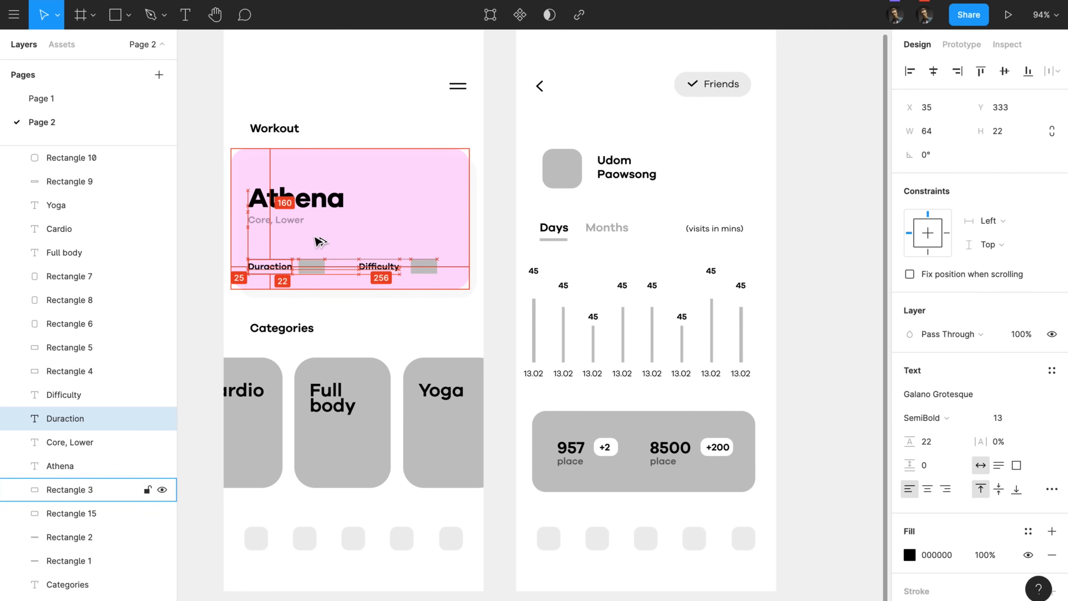
Step: Round the grey placeholder beside "Duraction" into a pill with corner radius 40
{"action": "left_click", "coordinate": [316, 268]}
{"action": "left_click", "coordinate": [1005, 151]}
{"action": "type", "text": "40"}
{"action": "left_click", "coordinate": [411, 323]}
Step: Duplicate the "Duraction" pill and narrow the copy to 18 × 20
{"action": "left_click", "coordinate": [320, 272]}
{"action": "key", "text": "super+d"}
{"action": "key", "text": "shift+Right"}
{"action": "key", "text": "shift+super+Left"}
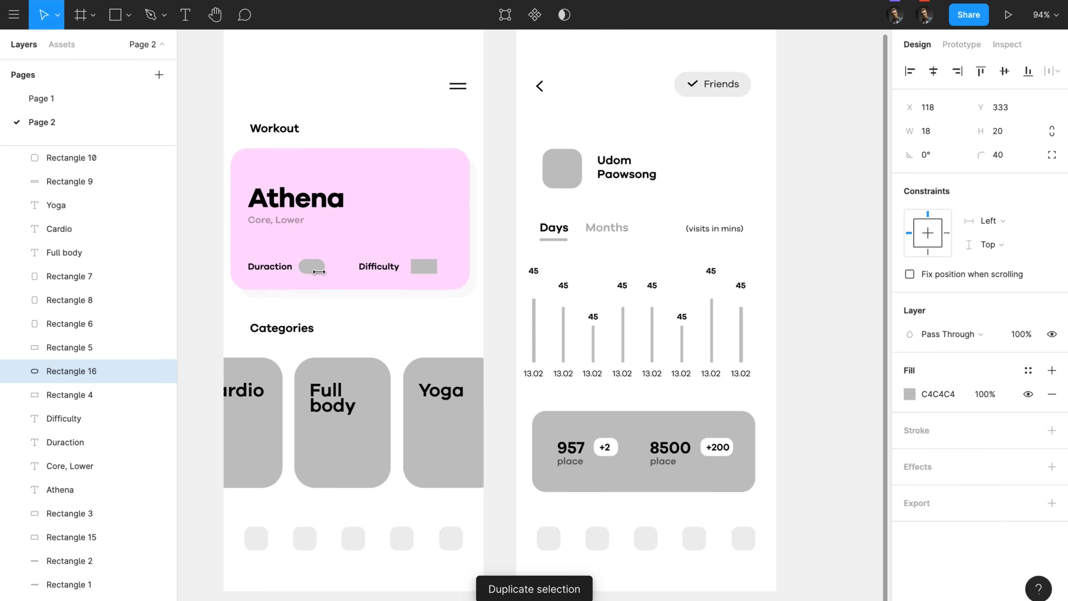
Step: Fill the pill's copy with white sampled from the canvas and shrink it to 10 × 12
{"action": "scroll", "coordinate": [319, 272], "scroll_direction": "up", "scroll_amount": 2}
{"action": "key", "text": "i"}
{"action": "left_click", "coordinate": [357, 180]}
{"action": "left_click", "coordinate": [348, 390]}
{"action": "left_click", "coordinate": [312, 341]}
{"action": "key", "text": "super+Left"}
{"action": "key", "text": "super+Left"}
{"action": "key", "text": "super+Left"}
{"action": "key", "text": "super+Up"}
{"action": "key", "text": "super+Up"}
{"action": "key", "text": "super+Up"}
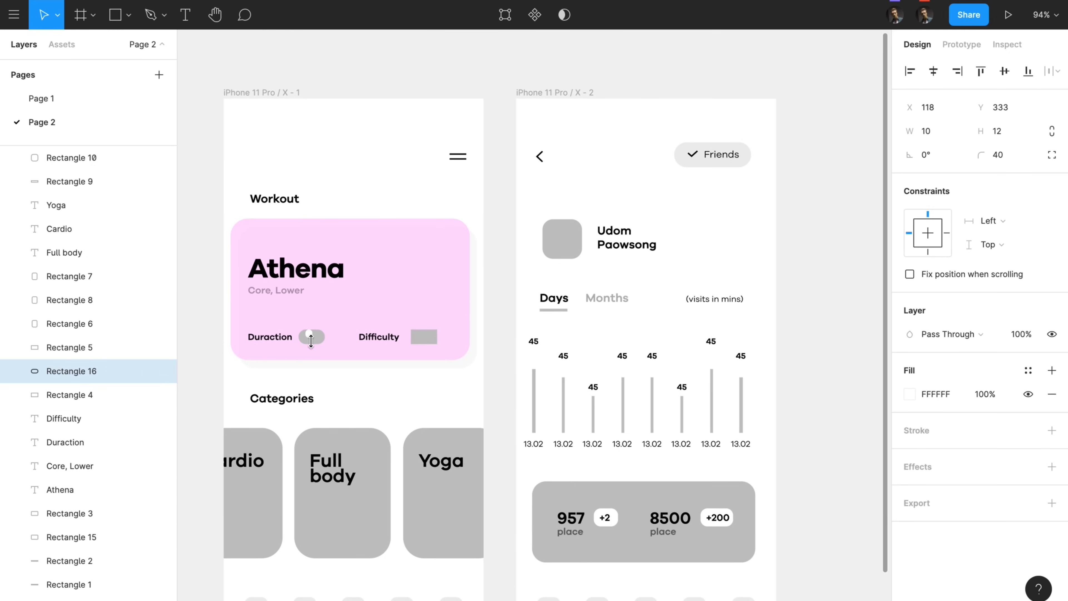
Step: Duplicate the small shape into a row of three 8 × 8 dots and fill the pill behind them with white
{"action": "key", "text": "super+d"}
{"action": "key", "text": "super+d"}
{"action": "left_click", "coordinate": [312, 341]}
{"action": "left_click", "coordinate": [310, 343]}
{"action": "key", "text": "i"}
{"action": "left_click", "coordinate": [313, 336]}
Step: Fill the three dots with black sampled from the Athena title and shrink each to 5 × 5
{"action": "left_click", "coordinate": [308, 336]}
{"action": "left_click", "coordinate": [313, 340], "text": "shift"}
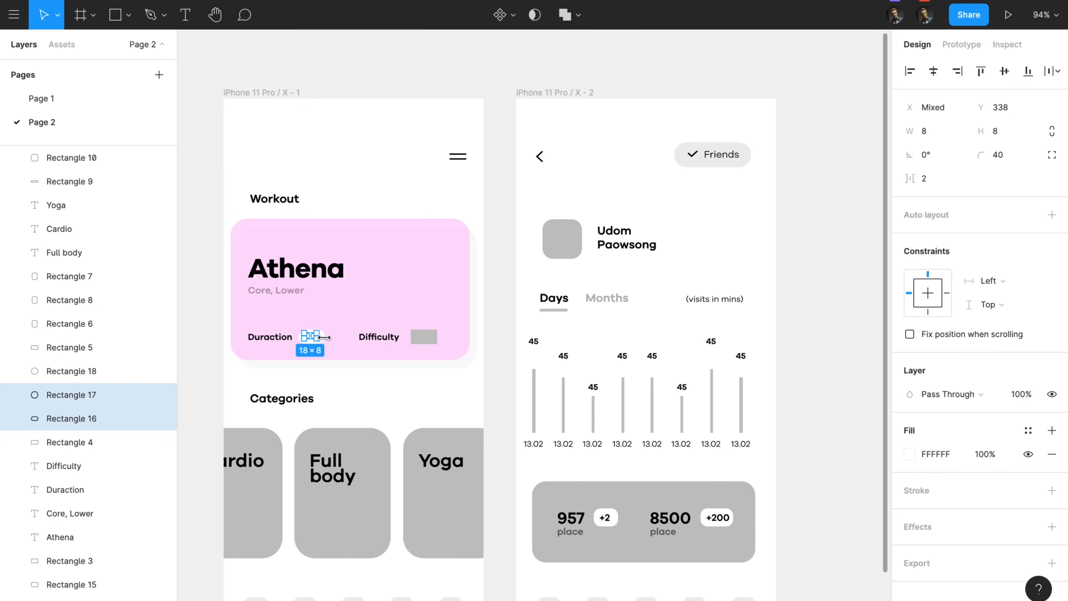
{"action": "left_click", "coordinate": [71, 370], "text": "shift"}
{"action": "key", "text": "i"}
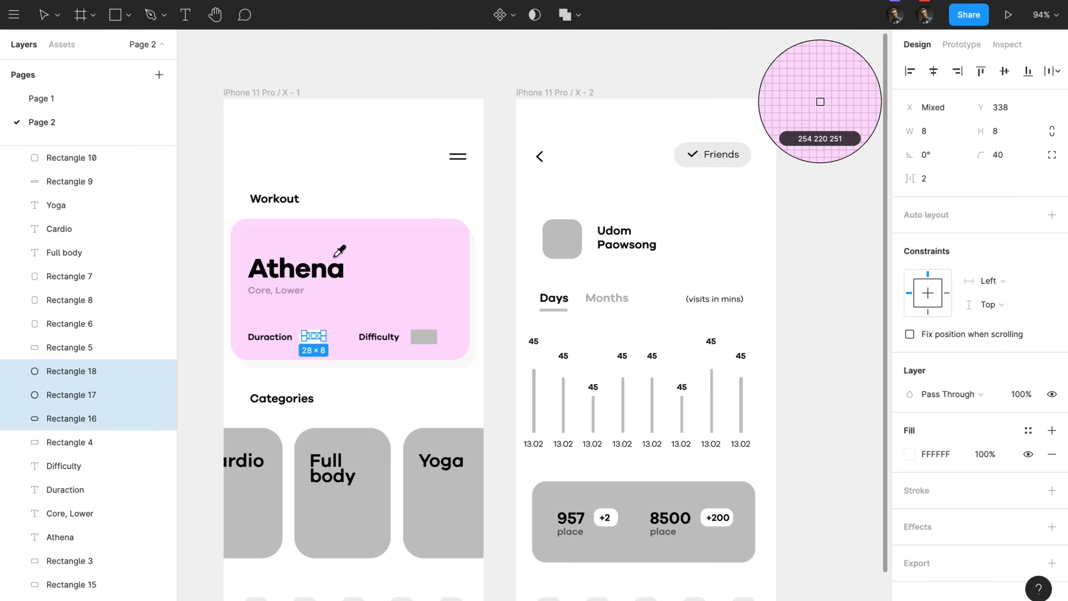
{"action": "left_click", "coordinate": [345, 265]}
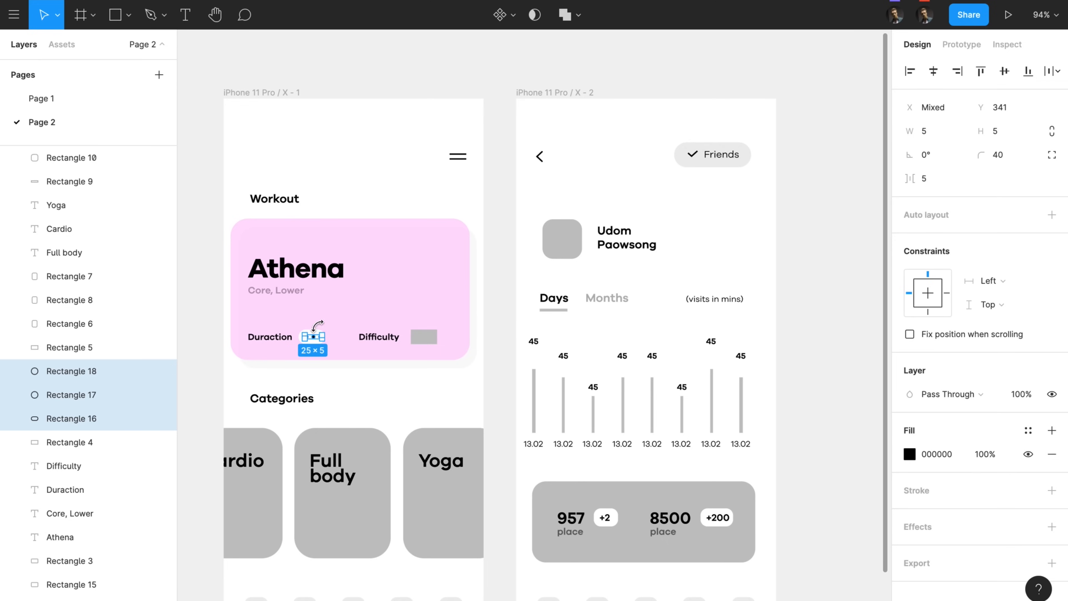
{"action": "left_click", "coordinate": [348, 382]}
Step: Nudge the middle and last dots left inside the white "Duraction" pill
{"action": "scroll", "coordinate": [322, 348], "scroll_direction": "up", "scroll_amount": 5}
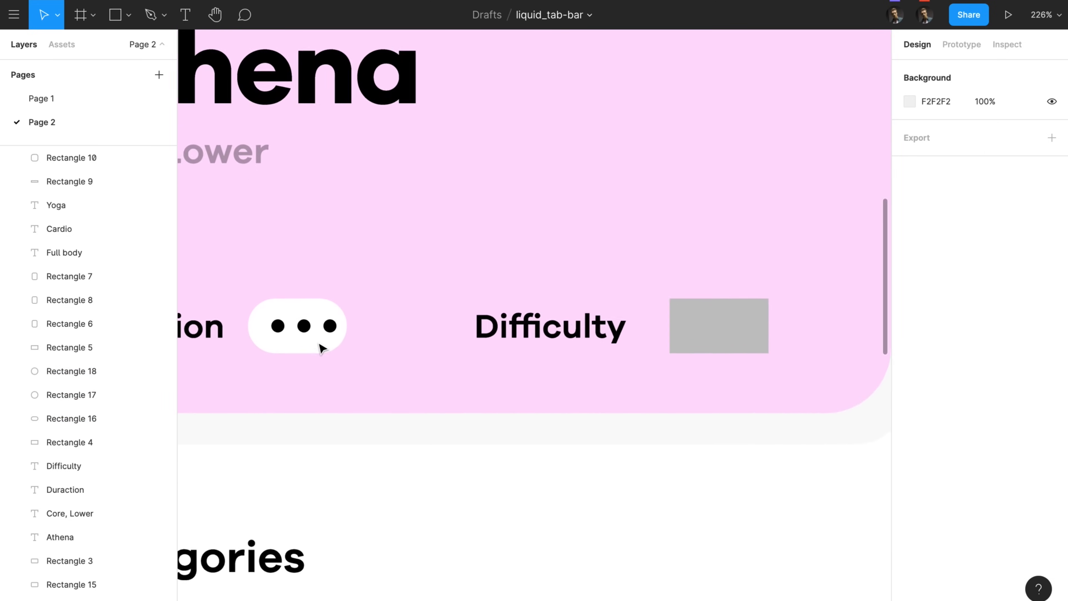
{"action": "scroll", "coordinate": [321, 348], "scroll_direction": "down", "scroll_amount": 5}
{"action": "scroll", "coordinate": [389, 436], "scroll_direction": "up", "scroll_amount": 2}
{"action": "left_click", "coordinate": [434, 394]}
{"action": "key", "text": "Left"}
{"action": "key", "text": "Left"}
{"action": "left_click", "coordinate": [454, 396]}
{"action": "key", "text": "Left"}
{"action": "key", "text": "Left"}
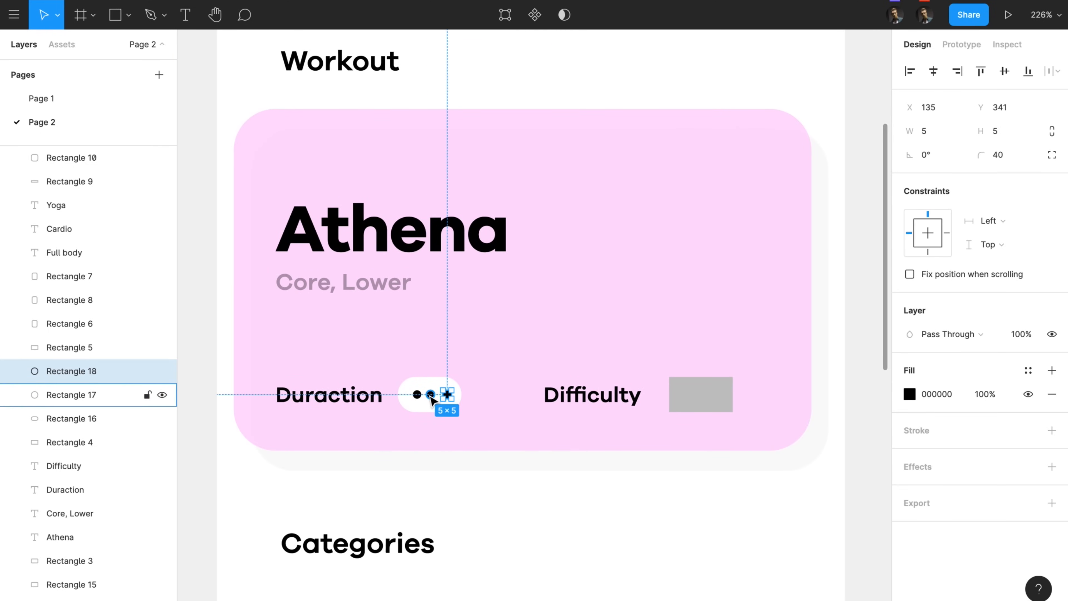
Step: Set the middle and last dots to 10% opacity and delete the grey placeholder beside "Difficulty"
{"action": "left_click", "coordinate": [430, 395], "text": "shift"}
{"action": "key", "text": "3"}
{"action": "left_click", "coordinate": [440, 414]}
{"action": "key", "text": "alt"}
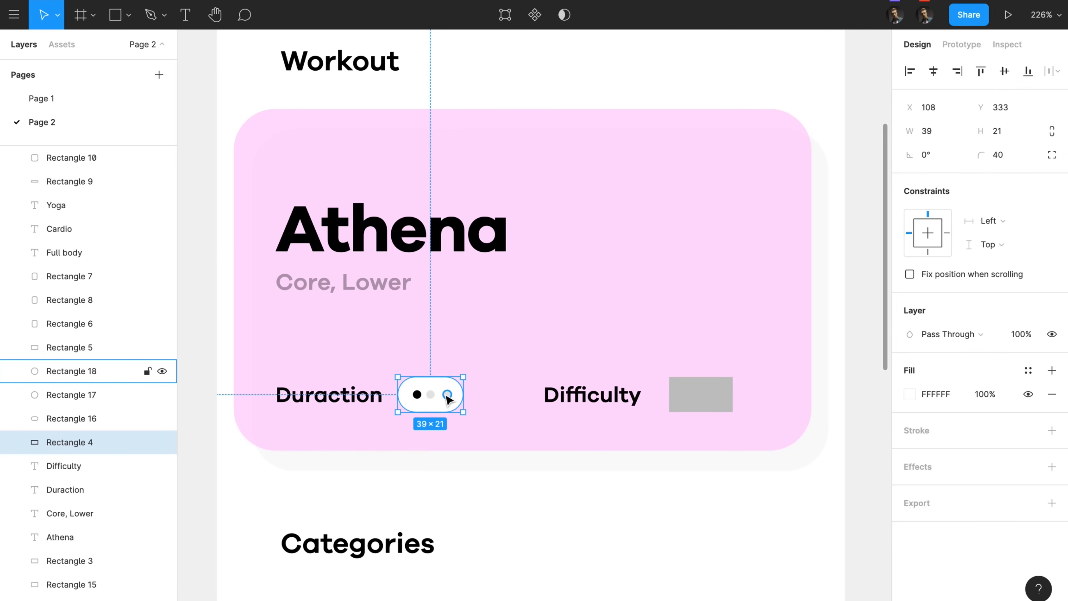
{"action": "left_click", "coordinate": [675, 395]}
{"action": "key", "text": "Delete"}
Step: Space the three dots evenly 5 px apart and widen the white pill to 41
{"action": "left_click", "coordinate": [448, 394]}
{"action": "left_click", "coordinate": [431, 395], "text": "shift"}
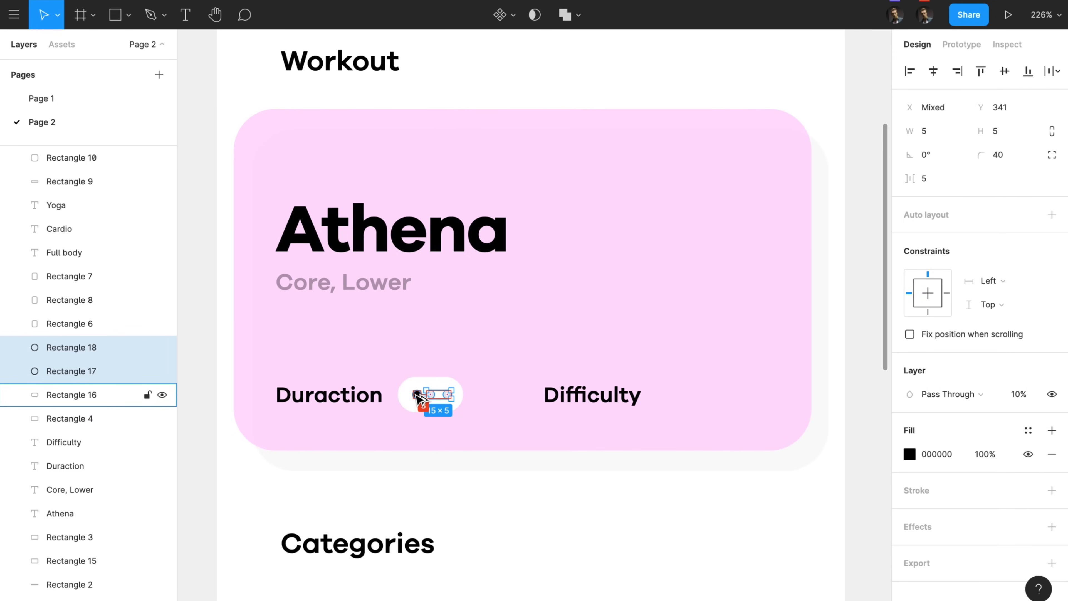
{"action": "left_click", "coordinate": [449, 406]}
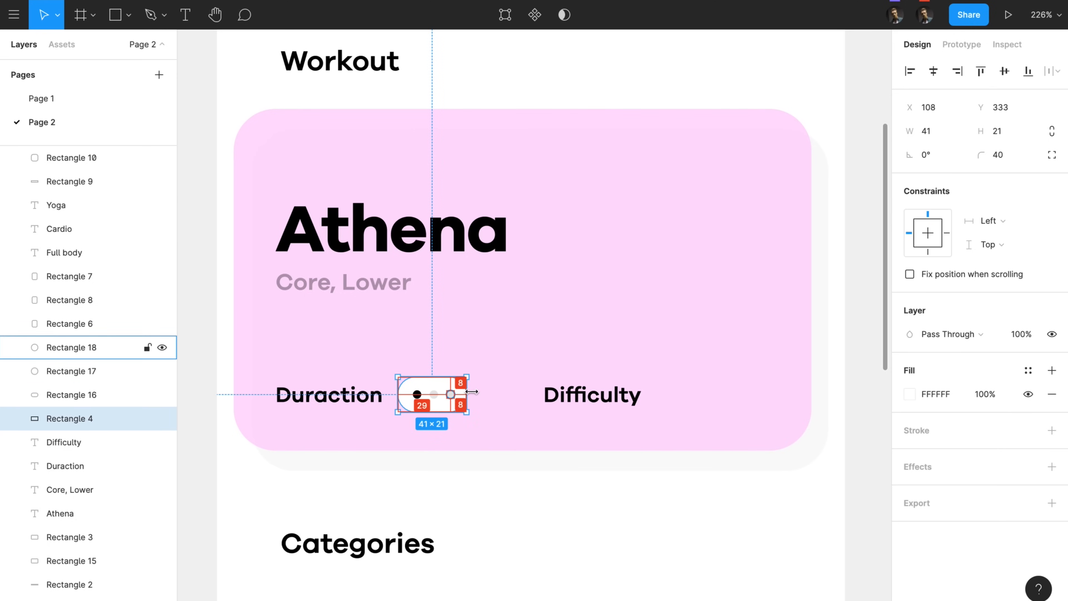
{"action": "left_click", "coordinate": [450, 394], "text": "shift"}
{"action": "left_click", "coordinate": [435, 395], "text": "shift"}
{"action": "left_click", "coordinate": [479, 448]}
Step: Group the white pill with its three dots and place a copy of the group beside "Difficulty"
{"action": "left_click", "coordinate": [457, 403]}
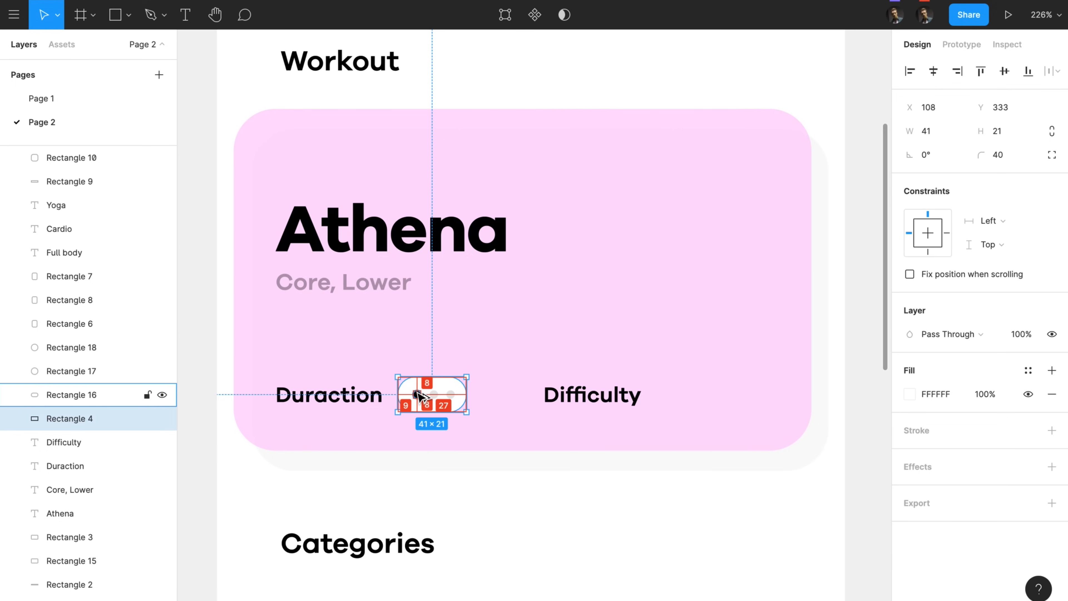
{"action": "left_click", "coordinate": [450, 394], "text": "shift"}
{"action": "left_click", "coordinate": [433, 395], "text": "shift"}
{"action": "left_click", "coordinate": [417, 394], "text": "shift"}
{"action": "key", "text": "ctrl+g"}
{"action": "left_click_drag", "start_coordinate": [439, 396], "coordinate": [707, 398]}
Step: Copy the first dot's properties onto the middle dot of the "Difficulty" pill to make it solid black
{"action": "double_click", "coordinate": [687, 395]}
{"action": "key", "text": "ctrl+alt+c"}
{"action": "left_click", "coordinate": [704, 396]}
{"action": "key", "text": "ctrl+alt+v"}
{"action": "left_click", "coordinate": [703, 484]}
Step: Nudge the two dot pills so that each sits 12 px from its "Duraction" or "Difficulty" label
{"action": "left_click", "coordinate": [698, 403]}
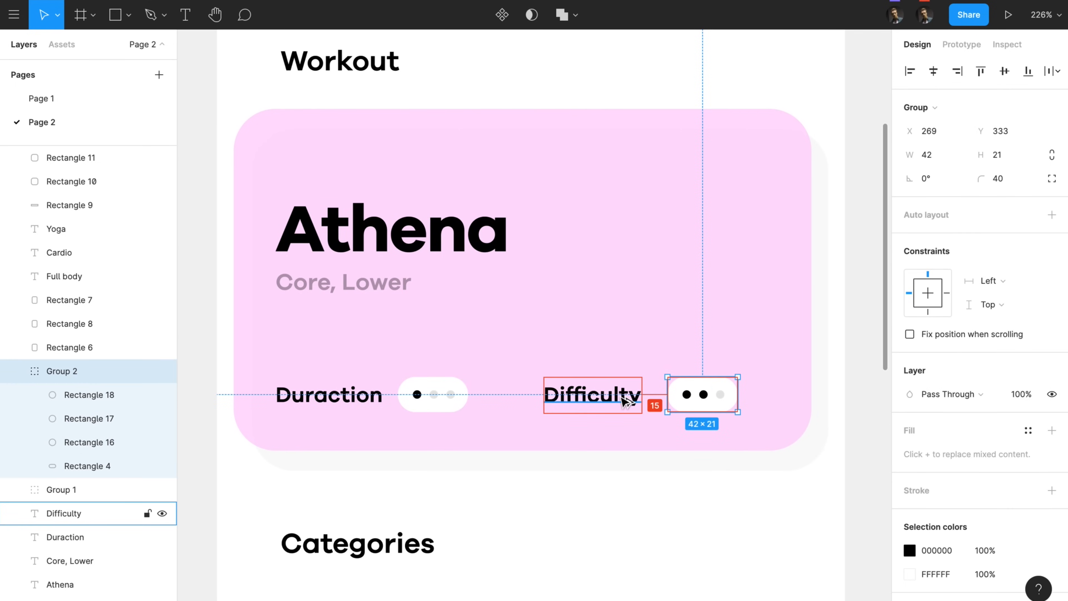
{"action": "left_click", "coordinate": [605, 397]}
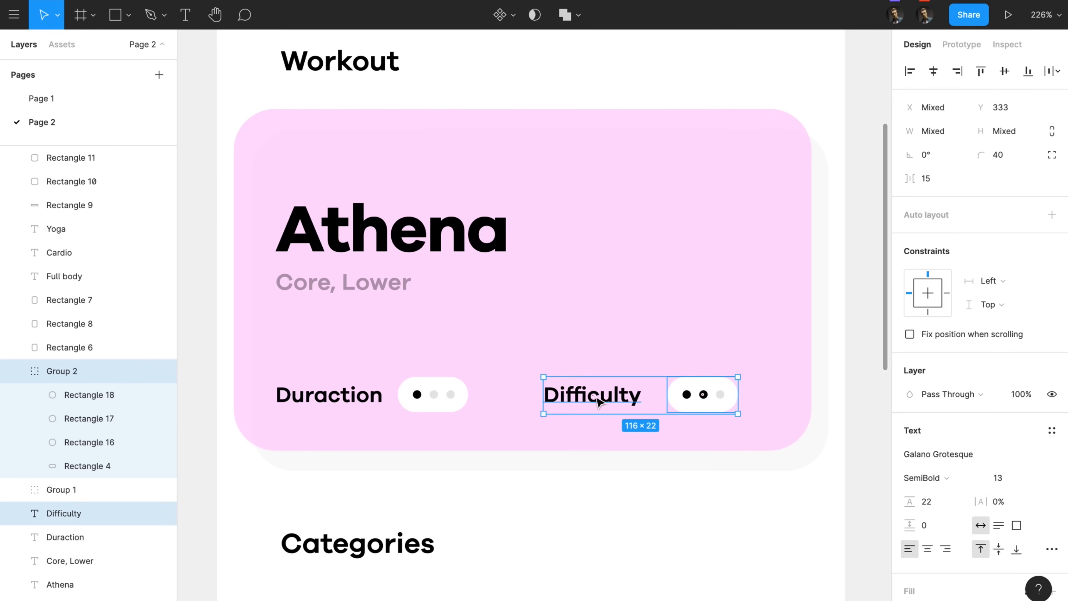
{"action": "left_click", "coordinate": [445, 395]}
{"action": "left_click", "coordinate": [714, 400]}
{"action": "key", "text": "Left"}
{"action": "key", "text": "Left"}
{"action": "key", "text": "Left"}
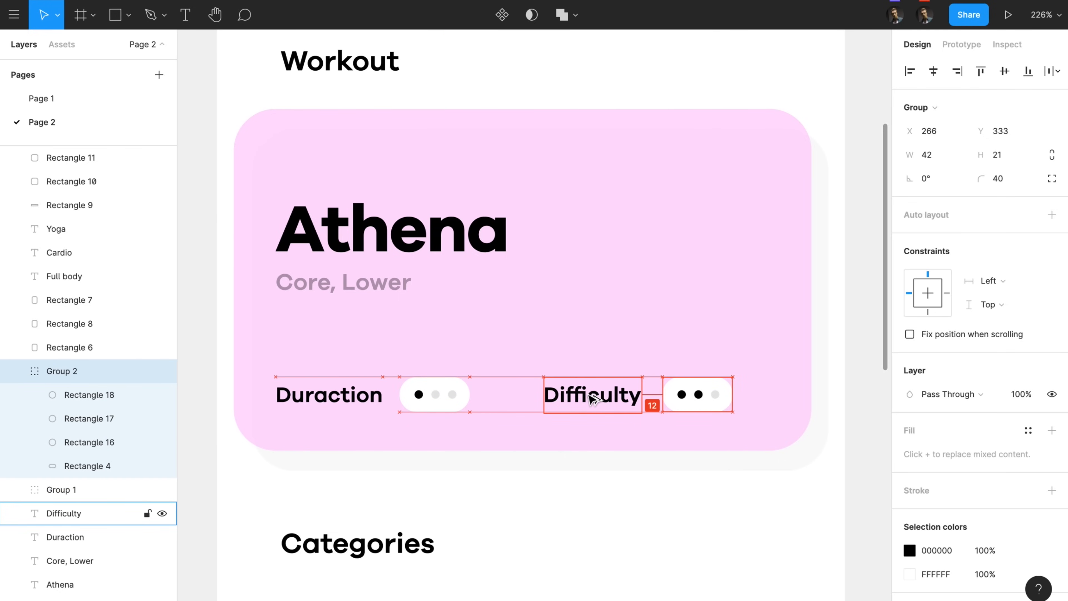
{"action": "left_click", "coordinate": [437, 399]}
{"action": "left_click", "coordinate": [357, 406]}
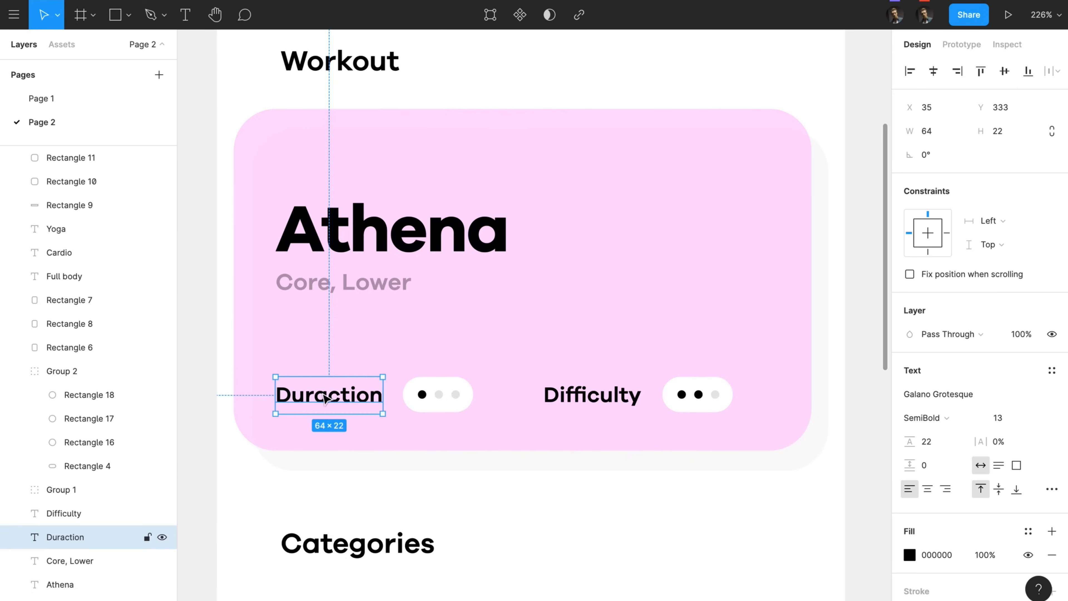
Step: Move the "Difficulty" label together with its dot pill left, closer to the "Duraction" pill
{"action": "left_click", "coordinate": [618, 396]}
{"action": "left_click", "coordinate": [694, 396], "text": "shift"}
{"action": "key", "text": "Left"}
{"action": "key", "text": "Left"}
{"action": "key", "text": "Left"}
{"action": "key", "text": "Left"}
{"action": "key", "text": "Left"}
{"action": "key", "text": "Left"}
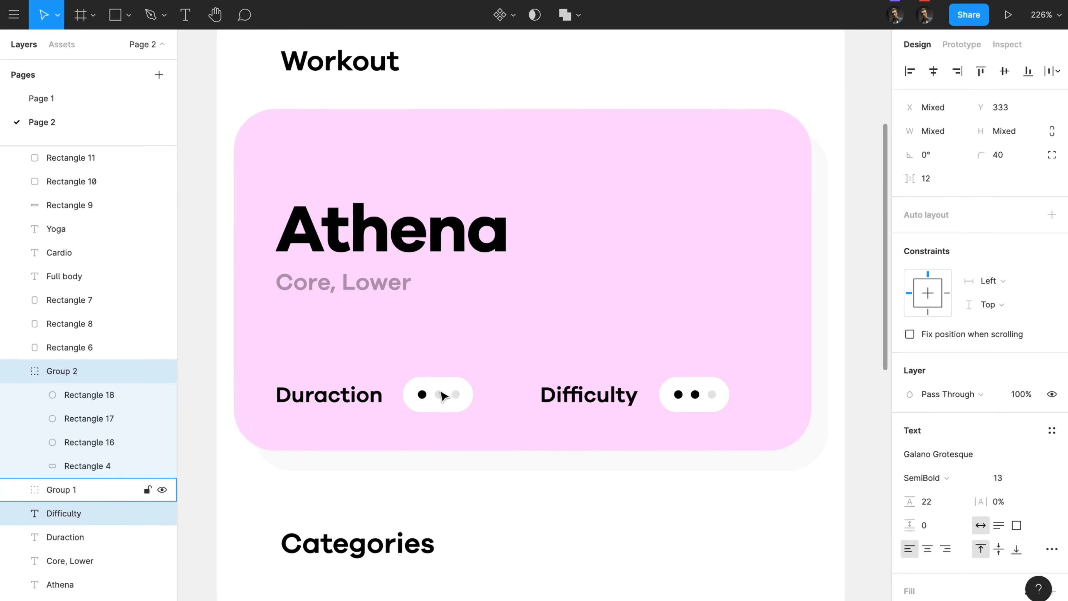
{"action": "key", "text": "shift+Left"}
{"action": "key", "text": "shift+Left"}
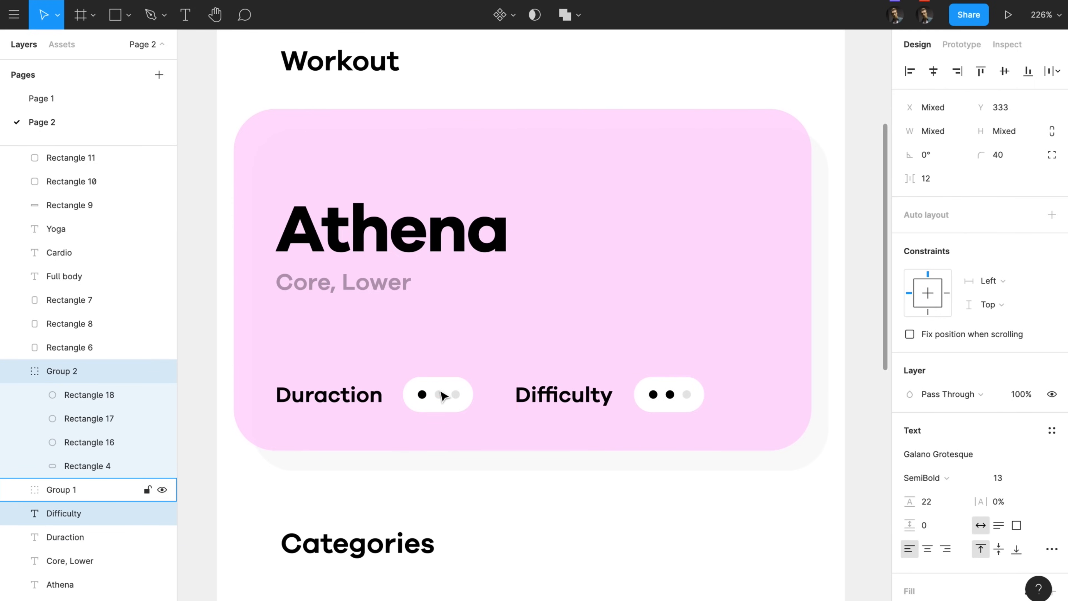
Step: Set the opacity of the "Workout" and "Categories" headings on the home screen to 30%
{"action": "scroll", "coordinate": [486, 401], "scroll_direction": "down", "scroll_amount": 1}
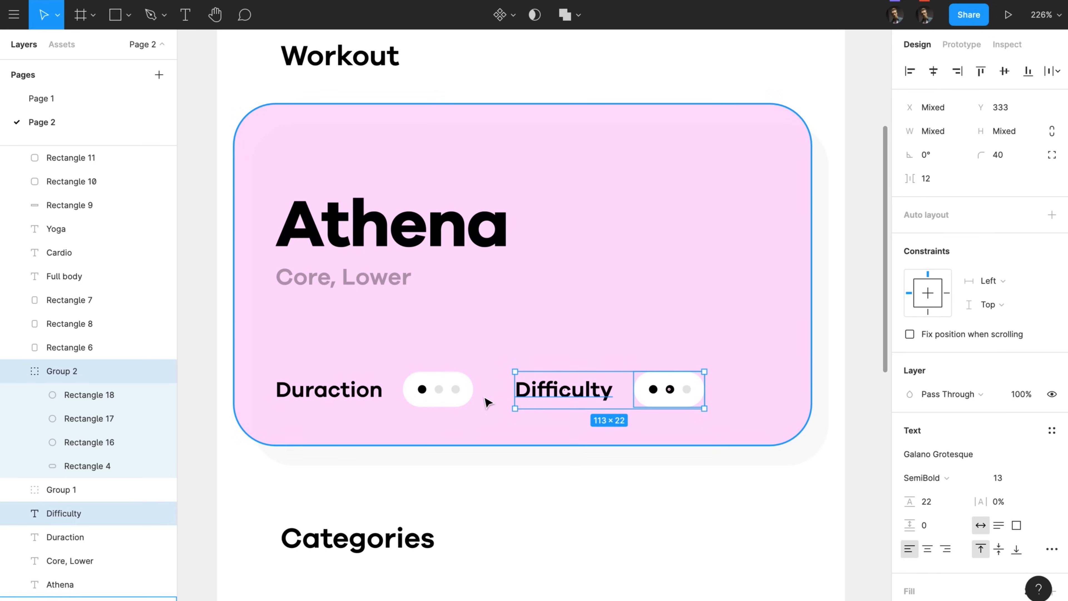
{"action": "left_click", "coordinate": [367, 63]}
{"action": "key", "text": "ctrl+0"}
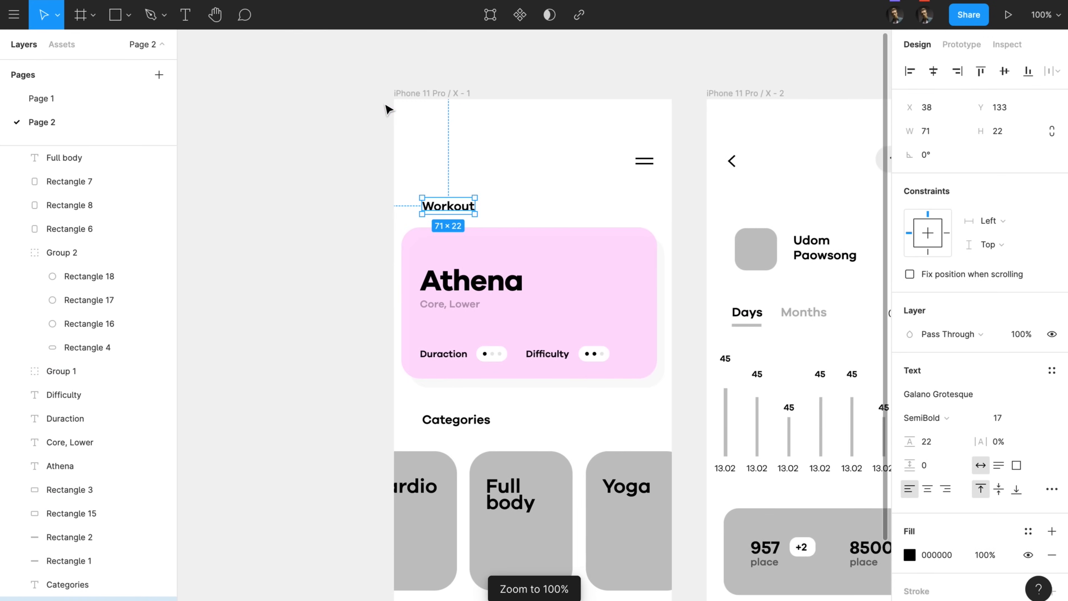
{"action": "scroll", "coordinate": [386, 110], "scroll_direction": "right", "scroll_amount": 3}
{"action": "scroll", "coordinate": [386, 110], "scroll_direction": "down", "scroll_amount": 2}
{"action": "scroll", "coordinate": [386, 110], "scroll_direction": "down", "scroll_amount": 1}
{"action": "left_click", "coordinate": [220, 162]}
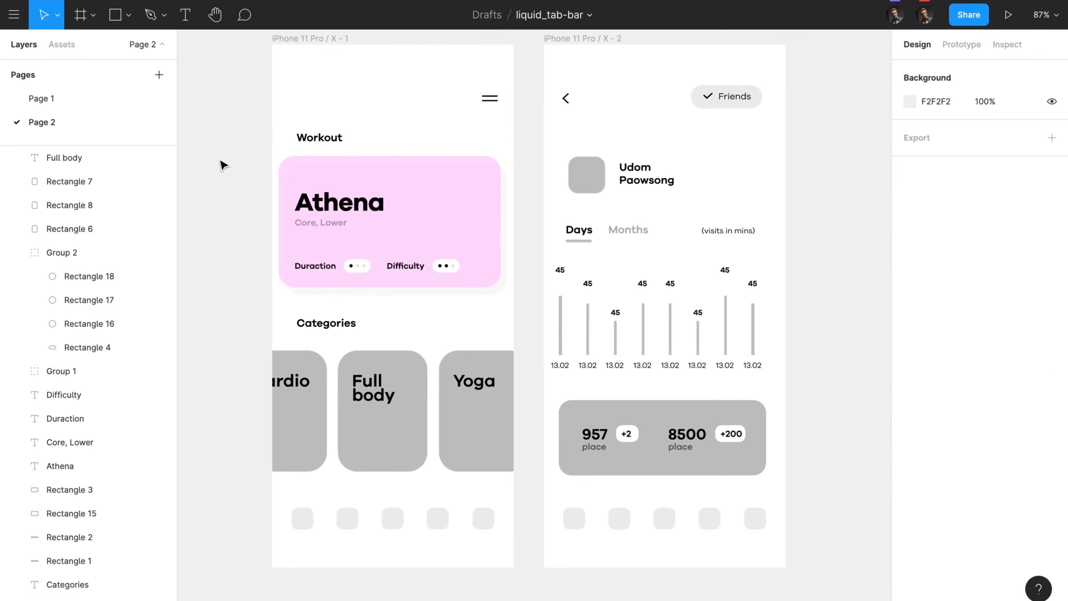
{"action": "scroll", "coordinate": [220, 163], "scroll_direction": "up", "scroll_amount": 1}
{"action": "left_click", "coordinate": [318, 143]}
{"action": "key", "text": "3"}
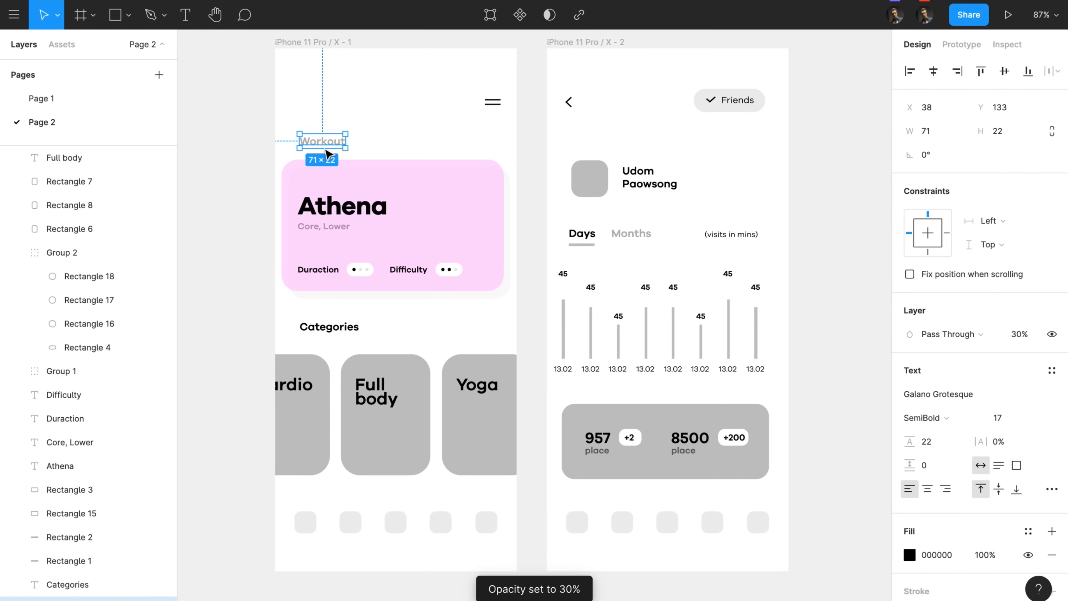
{"action": "left_click", "coordinate": [352, 327]}
{"action": "key", "text": "3"}
{"action": "left_click", "coordinate": [414, 342]}
Step: Change the fill of the Full body, Yoga and Cardio category cards together to light grey F5F5F5
{"action": "left_click", "coordinate": [406, 383]}
{"action": "left_click", "coordinate": [459, 412], "text": "shift"}
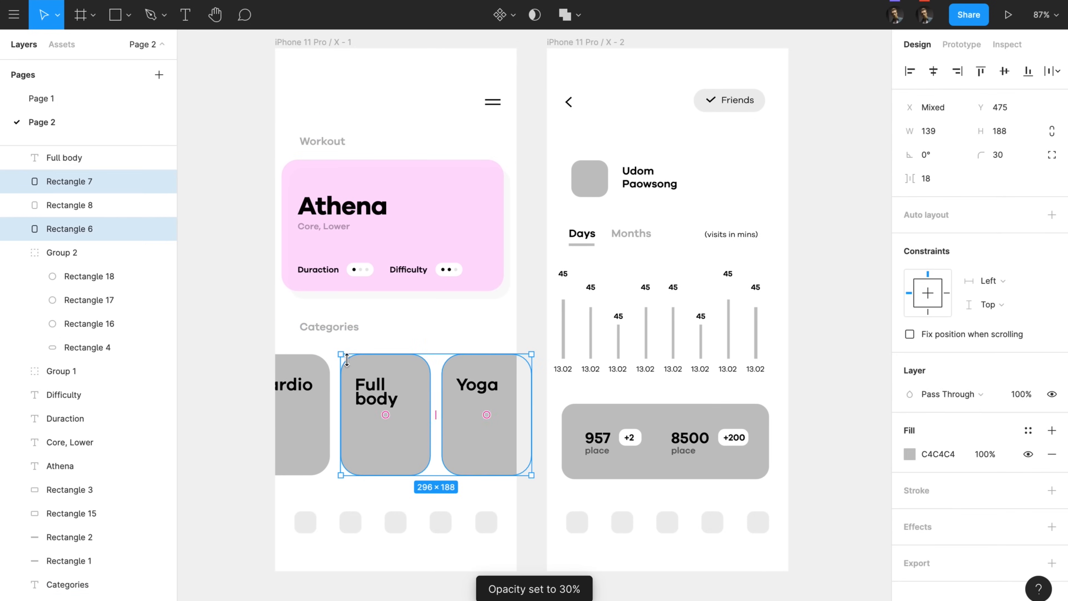
{"action": "left_click", "coordinate": [311, 421], "text": "shift"}
{"action": "left_click", "coordinate": [909, 453]}
{"action": "left_click_drag", "start_coordinate": [732, 294], "coordinate": [684, 260]}
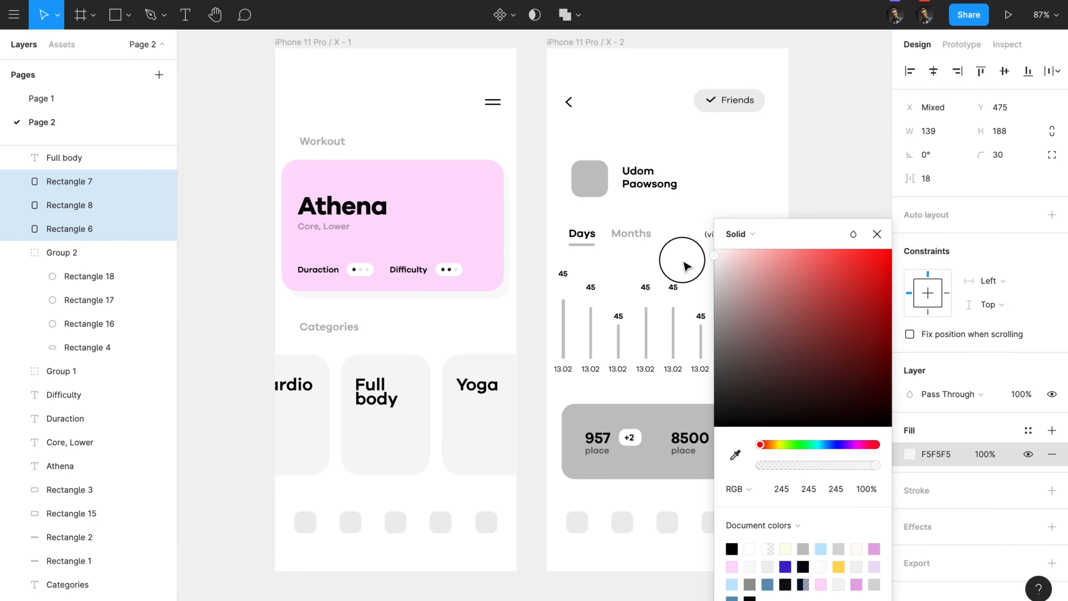
{"action": "key", "text": "Escape"}
Step: Fill the Yoga card with a light pink based on the colour sampled from the Athena card
{"action": "left_click", "coordinate": [486, 421]}
{"action": "left_click", "coordinate": [909, 394]}
{"action": "left_click", "coordinate": [735, 455]}
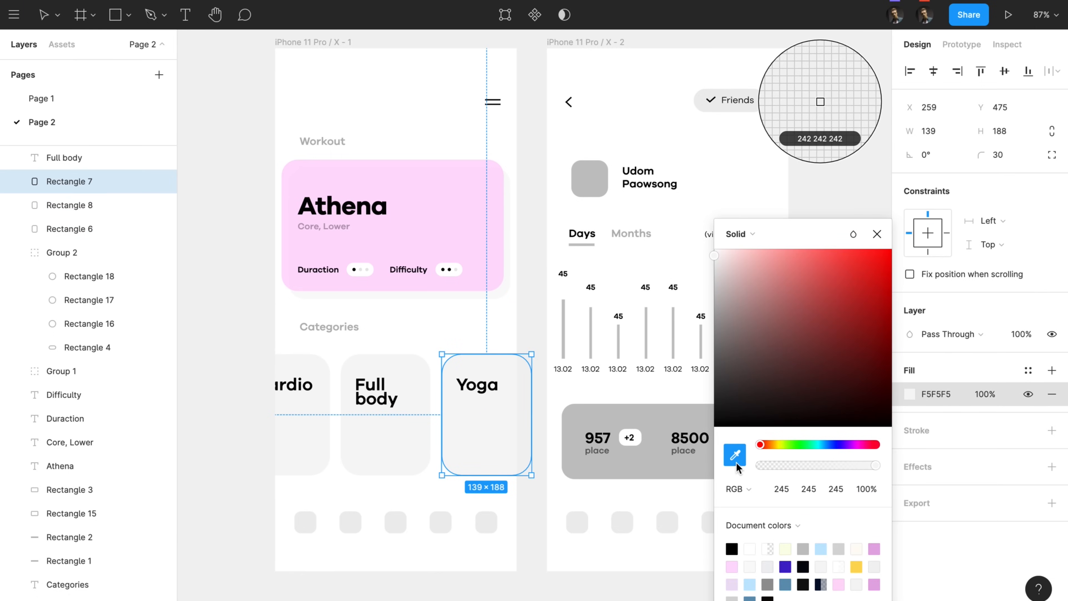
{"action": "left_click", "coordinate": [473, 240]}
Step: Fill the Cardio card with light blue DCECFE, starting from the Athena card's sampled colour and shifting its hue
{"action": "left_click", "coordinate": [317, 358]}
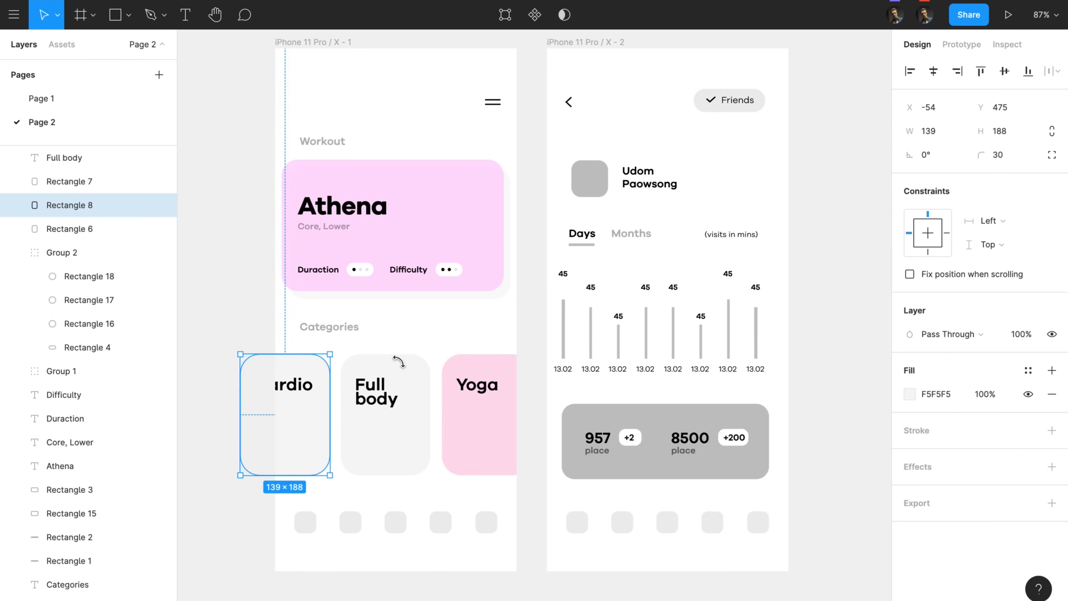
{"action": "left_click", "coordinate": [910, 391]}
{"action": "left_click", "coordinate": [735, 455]}
{"action": "left_click", "coordinate": [421, 288]}
{"action": "left_click", "coordinate": [909, 394]}
{"action": "mouse_move", "coordinate": [814, 445]}
{"action": "left_mouse_down"}
{"action": "mouse_move", "coordinate": [830, 444]}
{"action": "mouse_move", "coordinate": [804, 442]}
{"action": "mouse_move", "coordinate": [828, 444]}
{"action": "left_mouse_up"}
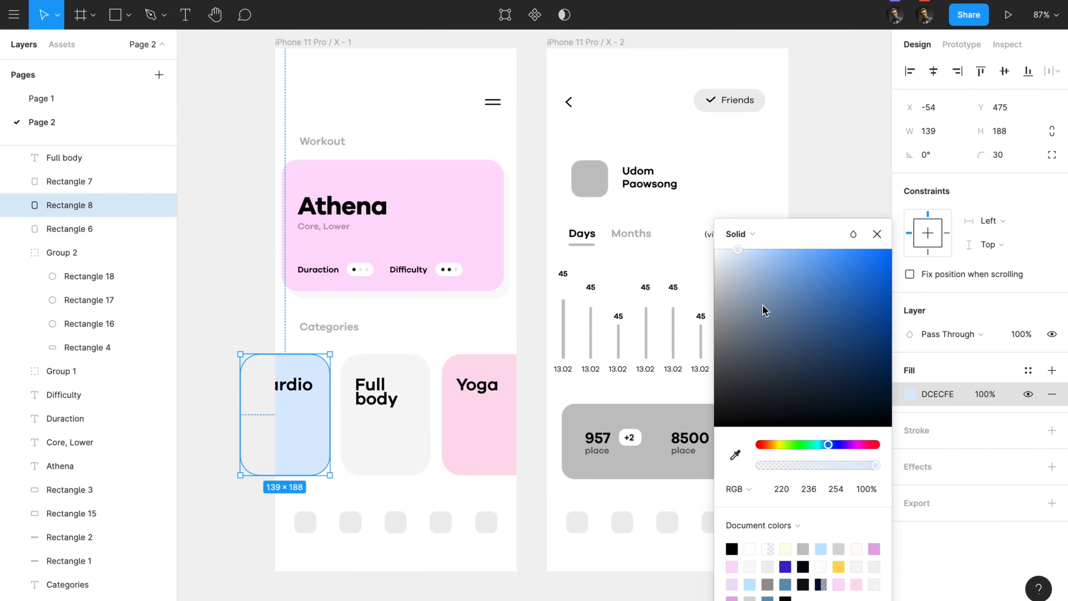
{"action": "key", "text": "Escape"}
Step: Set the "Yoga", "Full body" and "Cardio" card titles to font size 24 and 120% line height
{"action": "left_click", "coordinate": [475, 382]}
{"action": "left_click", "coordinate": [386, 396], "text": "shift"}
{"action": "left_click", "coordinate": [301, 385], "text": "shift"}
{"action": "left_click", "coordinate": [1003, 481]}
{"action": "key", "text": "Down"}
{"action": "key", "text": "Down"}
{"action": "key", "text": "Down"}
{"action": "left_click", "coordinate": [910, 501]}
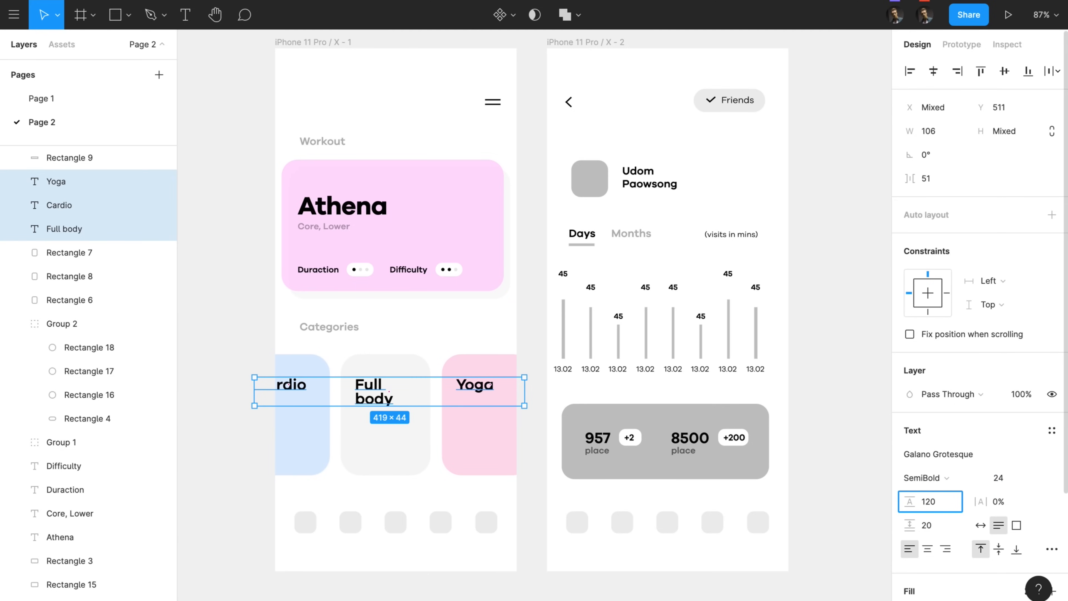
{"action": "type", "text": "120%"}
{"action": "key", "text": "Return"}
Step: Make the three card titles Bold with 108% line height and -3% letter spacing
{"action": "left_click", "coordinate": [948, 503]}
{"action": "key", "text": "shift+Down"}
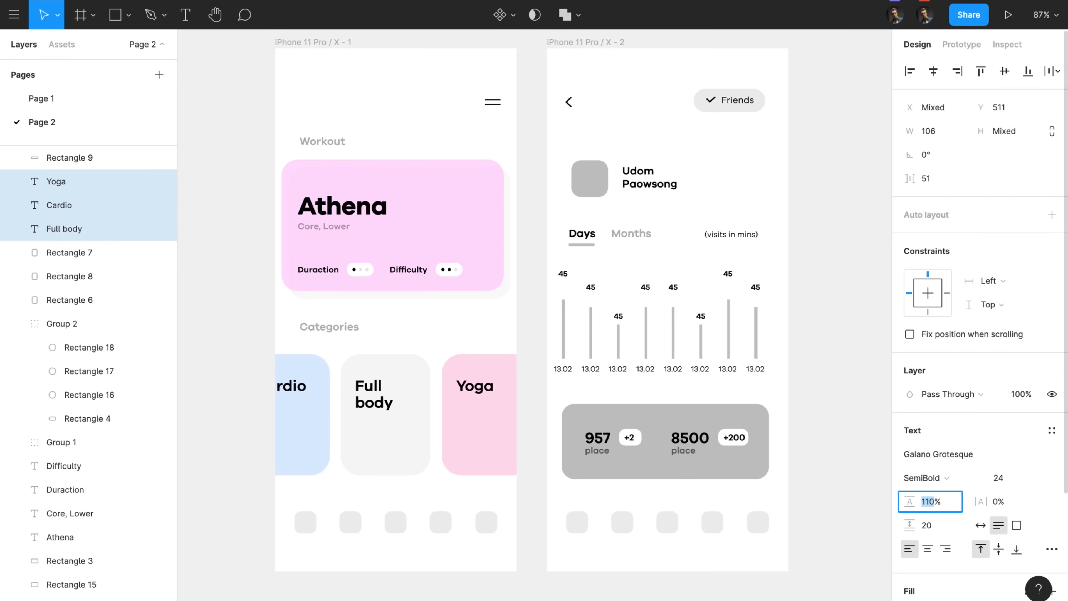
{"action": "left_click", "coordinate": [925, 478]}
{"action": "left_click", "coordinate": [921, 493]}
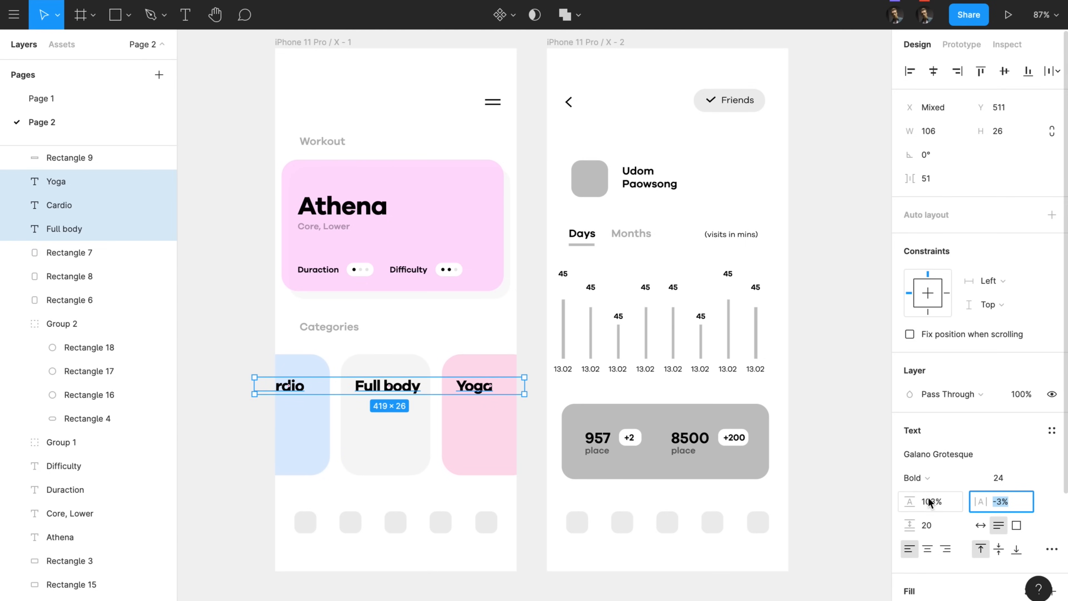
Step: Narrow the "Full body" text box to a width of 95 so that the title wraps onto two lines
{"action": "left_click", "coordinate": [447, 343]}
{"action": "left_click", "coordinate": [411, 385]}
{"action": "left_click_drag", "start_coordinate": [423, 386], "coordinate": [416, 388]}
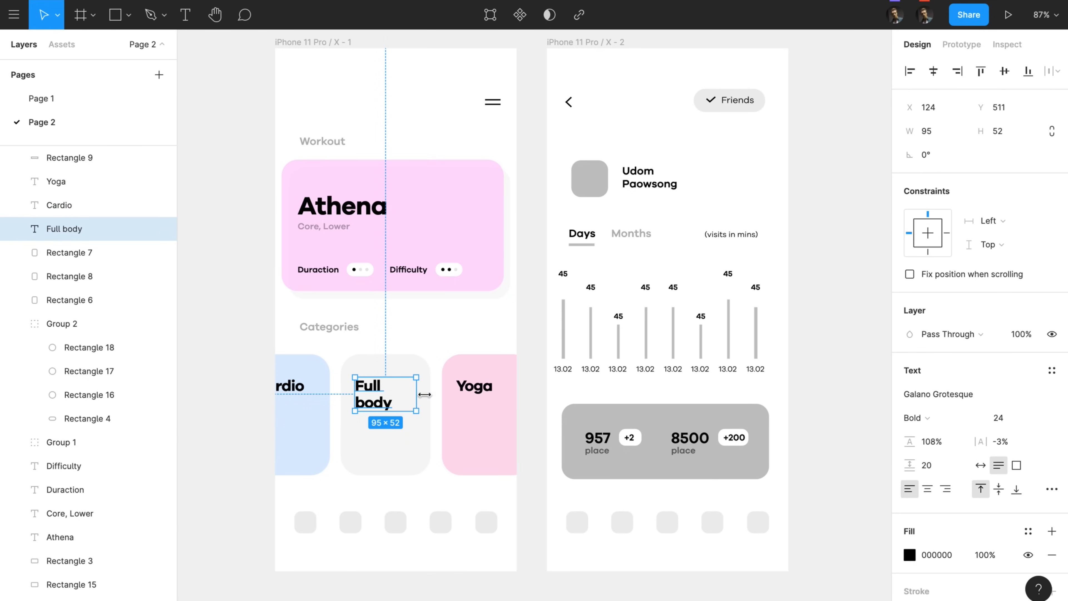
Step: Move the Yoga and Full body cards with their titles left, leaving 10 px gaps between the three category cards
{"action": "left_click", "coordinate": [454, 484]}
{"action": "left_click_drag", "start_coordinate": [454, 483], "coordinate": [447, 379]}
{"action": "key", "text": "Right"}
{"action": "key", "text": "Right"}
{"action": "key", "text": "shift+Left"}
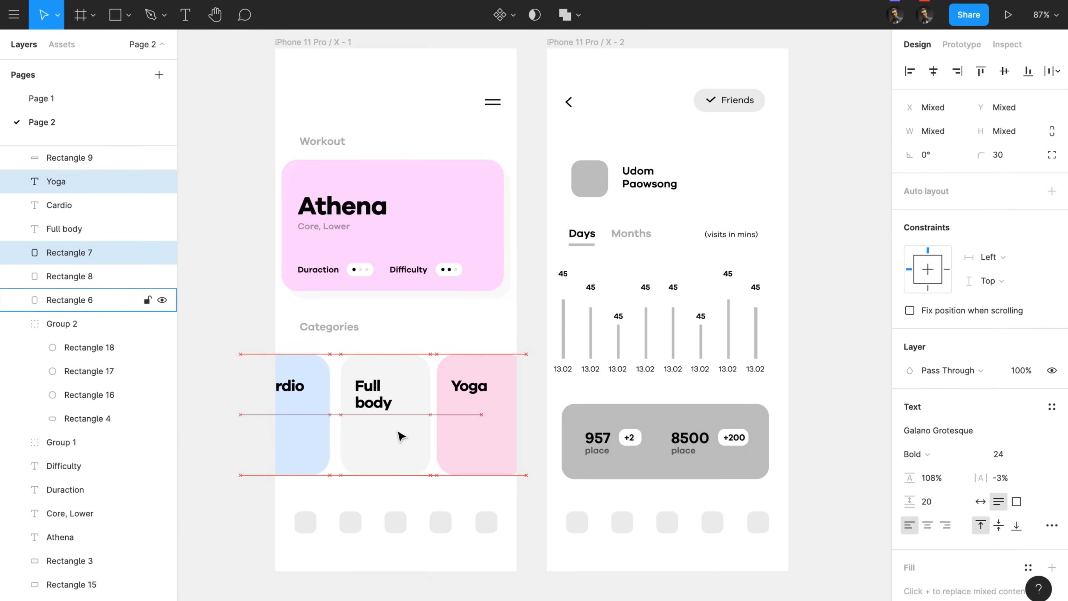
{"action": "left_click_drag", "start_coordinate": [337, 351], "coordinate": [475, 451]}
{"action": "key", "text": "Right"}
{"action": "key", "text": "Right"}
{"action": "key", "text": "Right"}
{"action": "key", "text": "shift+Left"}
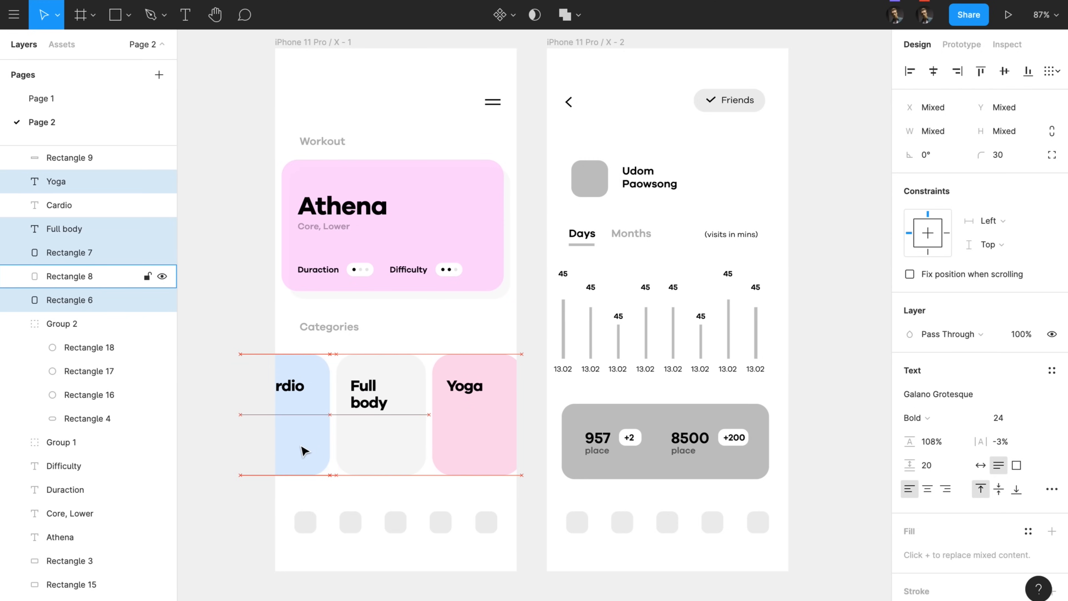
Step: Add the Cardio card and its title to the selection and shift the whole category row right
{"action": "left_click", "coordinate": [300, 387], "text": "shift"}
{"action": "left_click", "coordinate": [312, 429], "text": "shift"}
{"action": "left_click_drag", "start_coordinate": [312, 429], "coordinate": [326, 428]}
{"action": "left_click", "coordinate": [422, 340]}
Step: Nudge the "Categories" heading down and the "Workout" heading up, checking each one's distance to the card beneath
{"action": "left_click", "coordinate": [345, 327]}
{"action": "key", "text": "alt"}
{"action": "key", "text": "Down"}
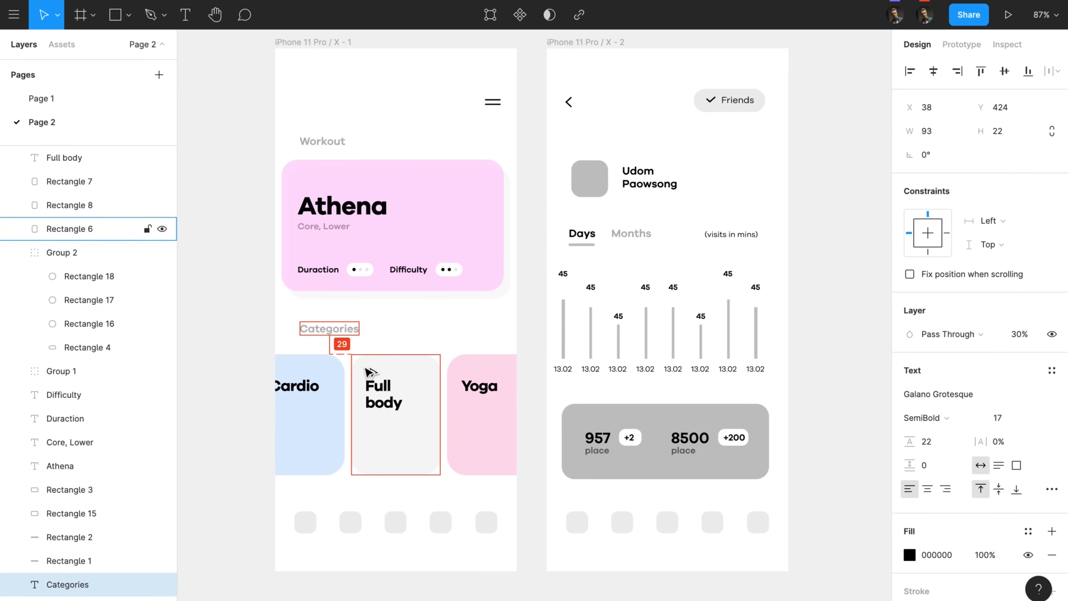
{"action": "left_click", "coordinate": [324, 141]}
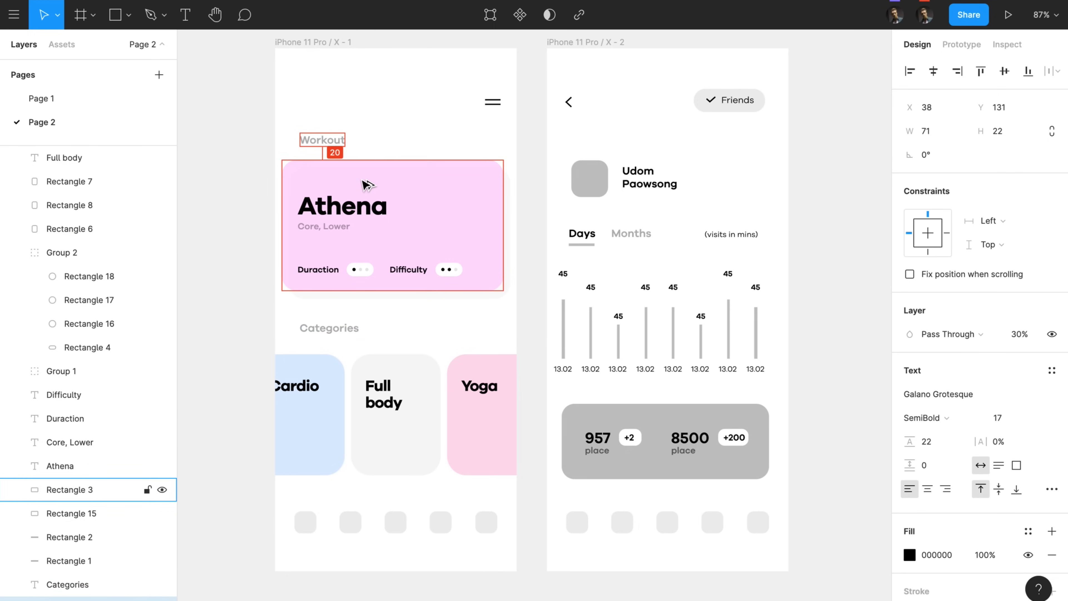
{"action": "key", "text": "shift+Up"}
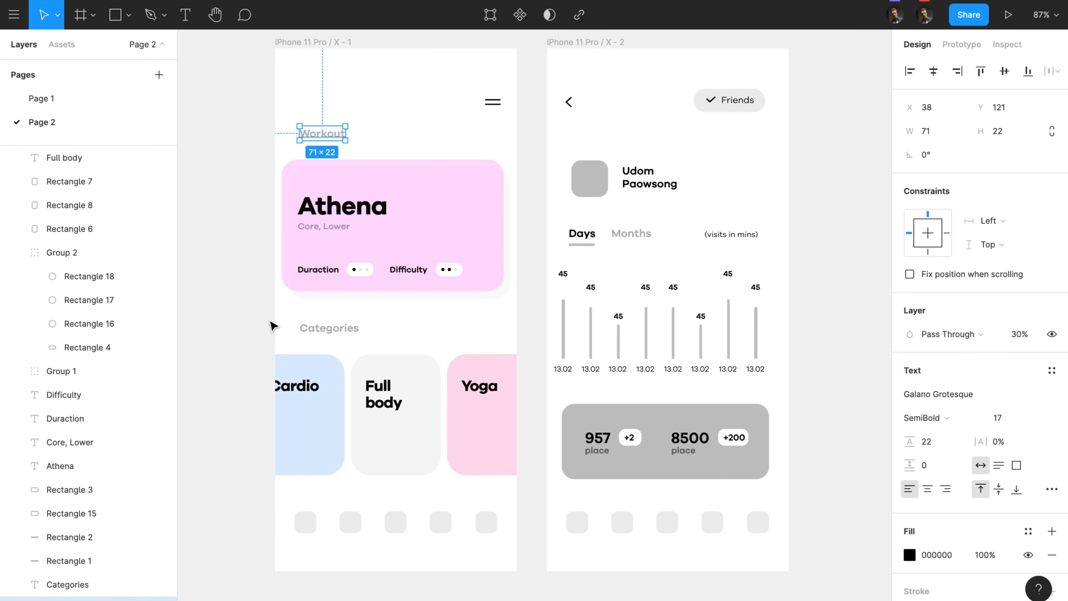
Step: Move the "Workout" and "Categories" headings down together by 5 px
{"action": "left_click", "coordinate": [312, 327], "text": "shift"}
{"action": "key", "text": "Down"}
{"action": "key", "text": "Down"}
{"action": "key", "text": "Down"}
{"action": "key", "text": "Down"}
{"action": "key", "text": "Down"}
{"action": "left_click", "coordinate": [442, 335]}
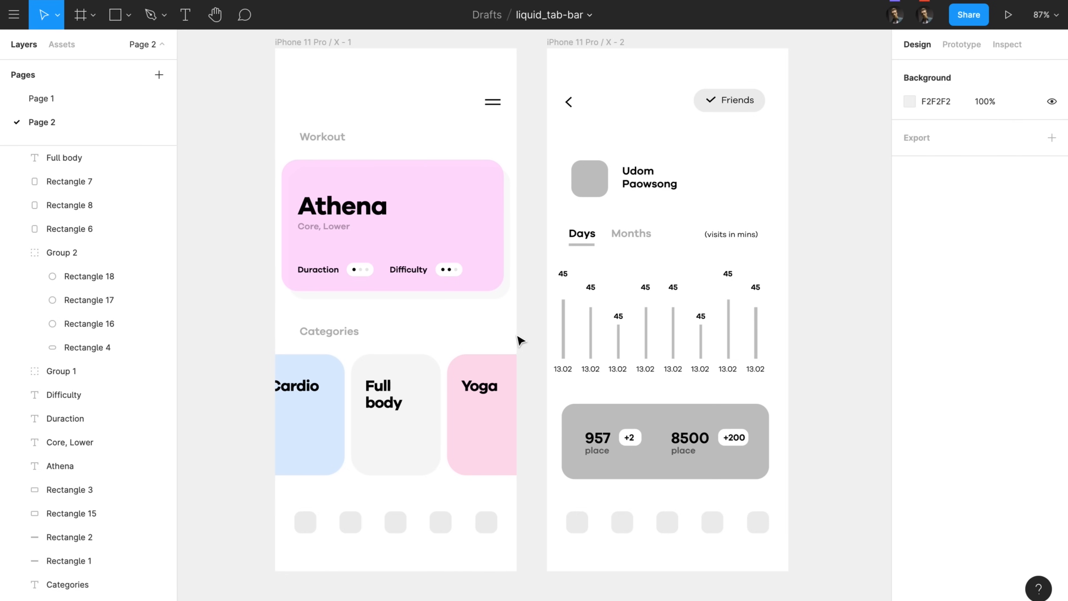
Step: Select the "Categories" heading with its three cards and shift the whole section down by 1 px
{"action": "left_click_drag", "start_coordinate": [520, 339], "coordinate": [286, 448]}
{"action": "key", "text": "shift+Down"}
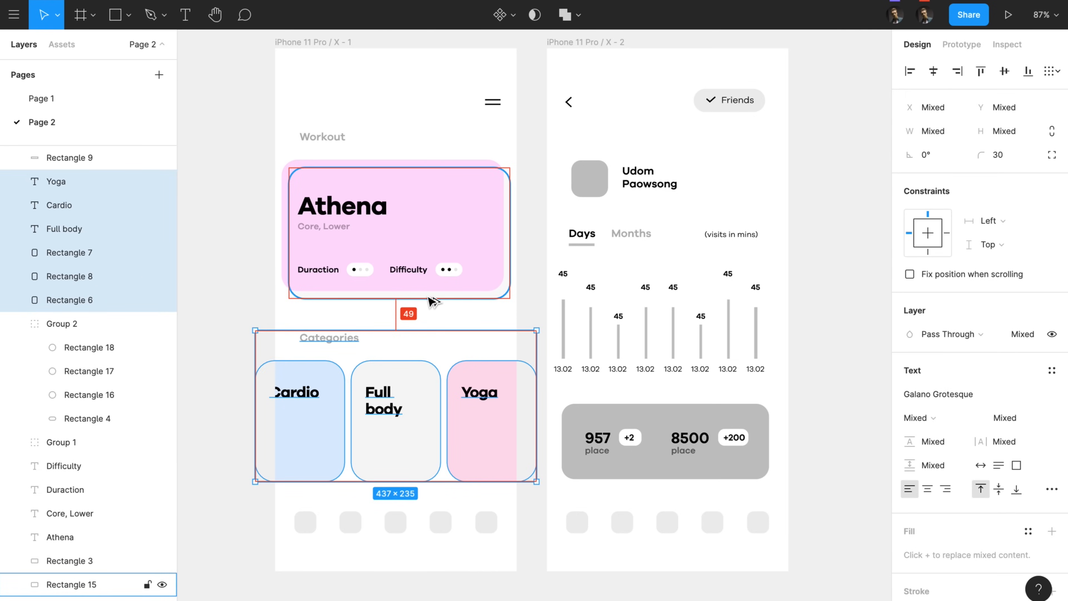
{"action": "key", "text": "Down"}
{"action": "key", "text": "shift+Up"}
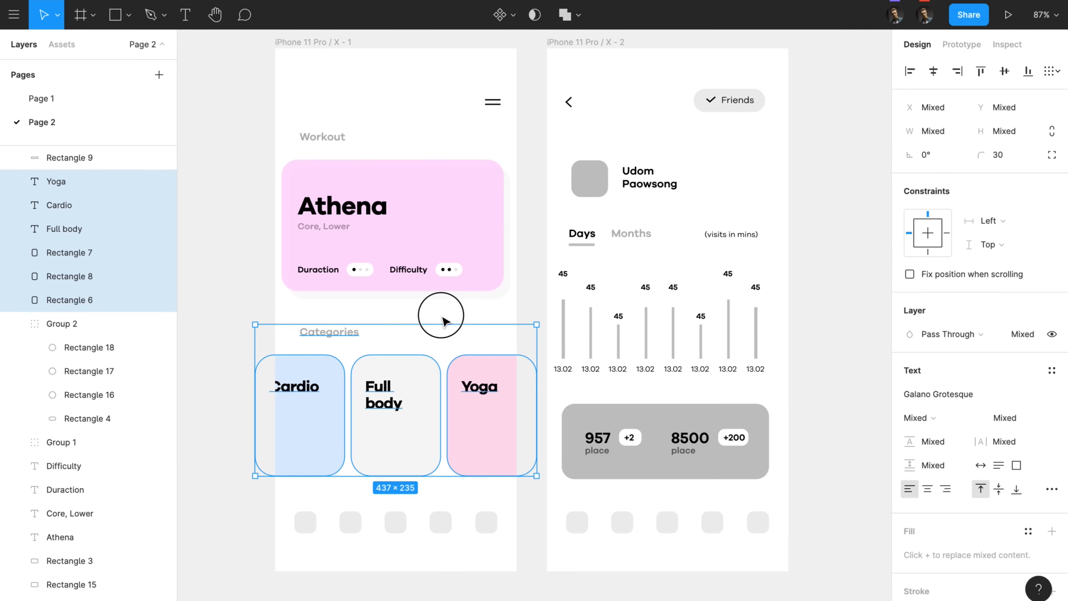
{"action": "left_click", "coordinate": [446, 322]}
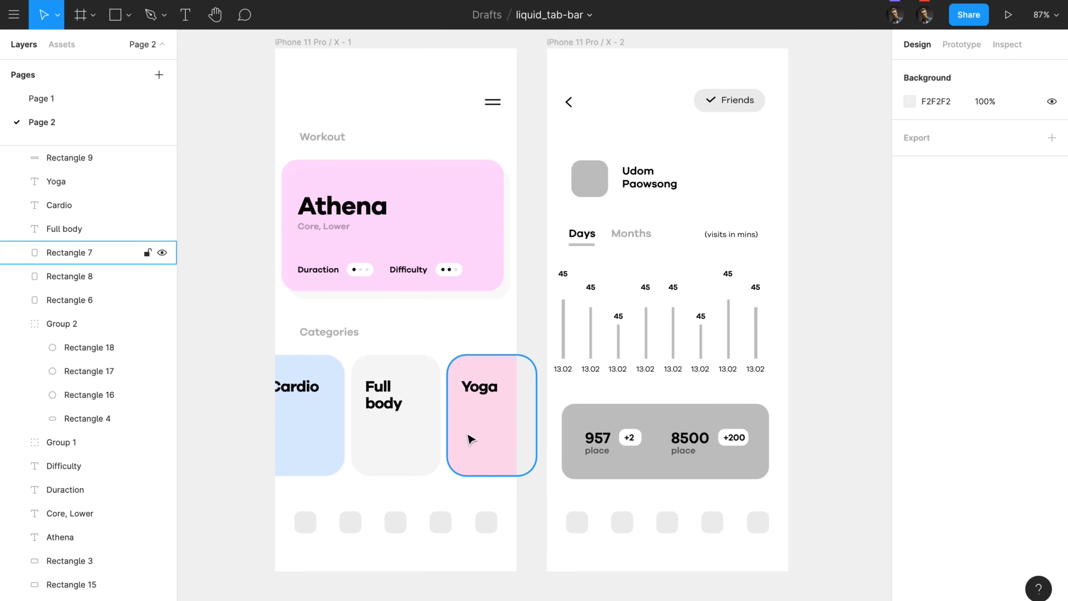
Step: Paste the praying woman's cut-out photo onto the Yoga card and the white-clad runner's onto the Full body card
{"action": "left_click", "coordinate": [479, 436]}
{"action": "key", "text": "ctrl+v"}
{"action": "left_click_drag", "start_coordinate": [534, 336], "coordinate": [490, 463]}
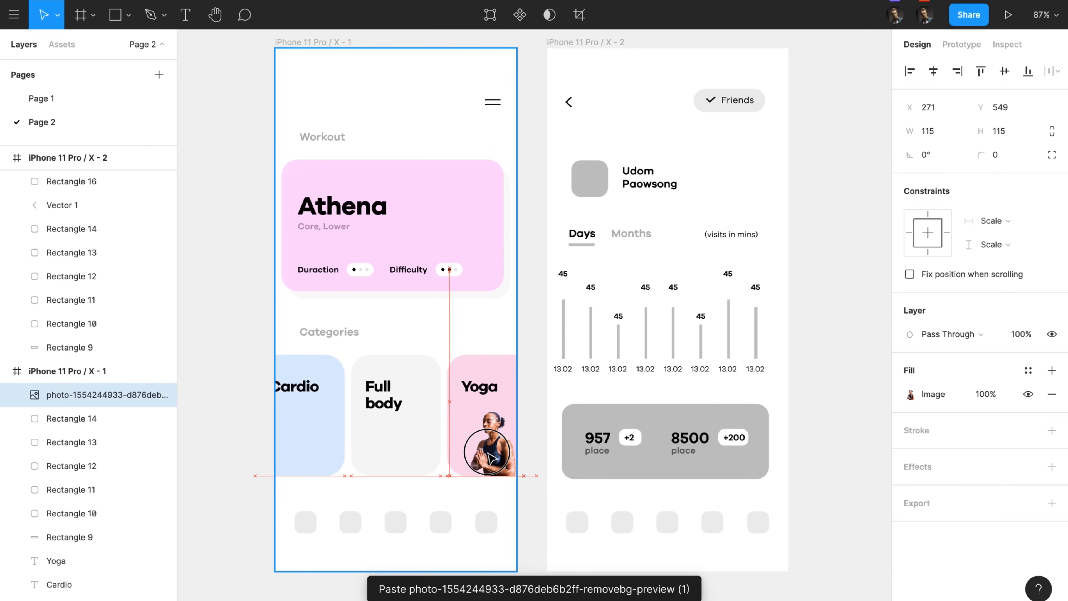
{"action": "key", "text": "ctrl+v"}
{"action": "left_click_drag", "start_coordinate": [484, 341], "coordinate": [402, 456]}
Step: Paste the cut-out photo of the woman in a red top and place it on the Cardio card
{"action": "left_click", "coordinate": [424, 330]}
{"action": "key", "text": "ctrl+v"}
{"action": "key", "text": "Delete"}
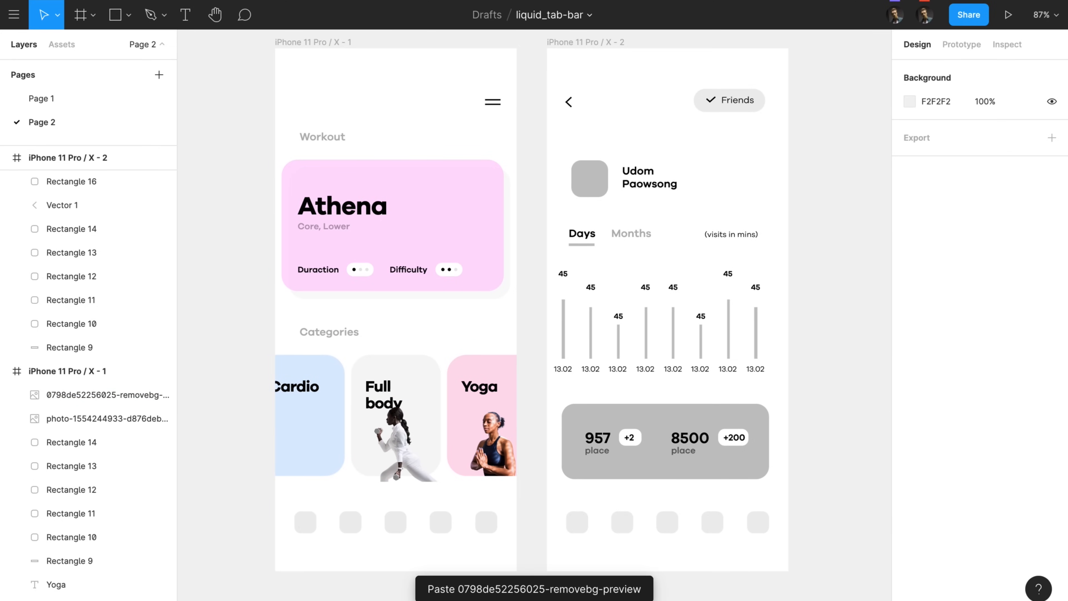
{"action": "key", "text": "ctrl+v"}
{"action": "left_click_drag", "start_coordinate": [503, 332], "coordinate": [302, 455]}
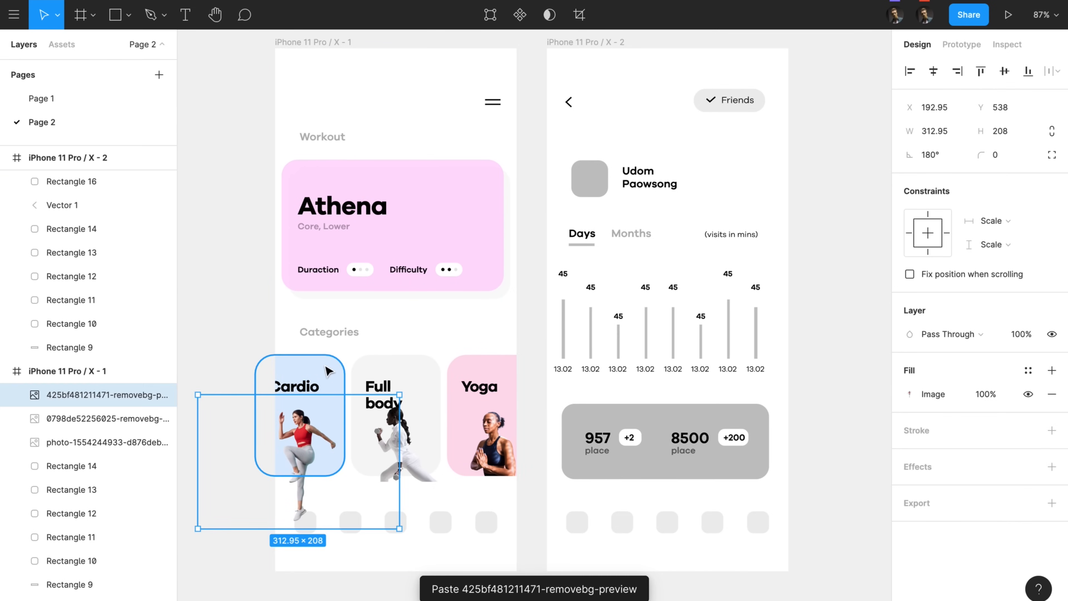
Step: Mask the Cardio photo with its card, duplicate the card shape, and turn one copy back into the visible blue background
{"action": "left_click", "coordinate": [325, 367], "text": "shift"}
{"action": "left_click", "coordinate": [533, 15]}
{"action": "left_click", "coordinate": [365, 347]}
{"action": "left_click", "coordinate": [341, 370]}
{"action": "key", "text": "ctrl+d"}
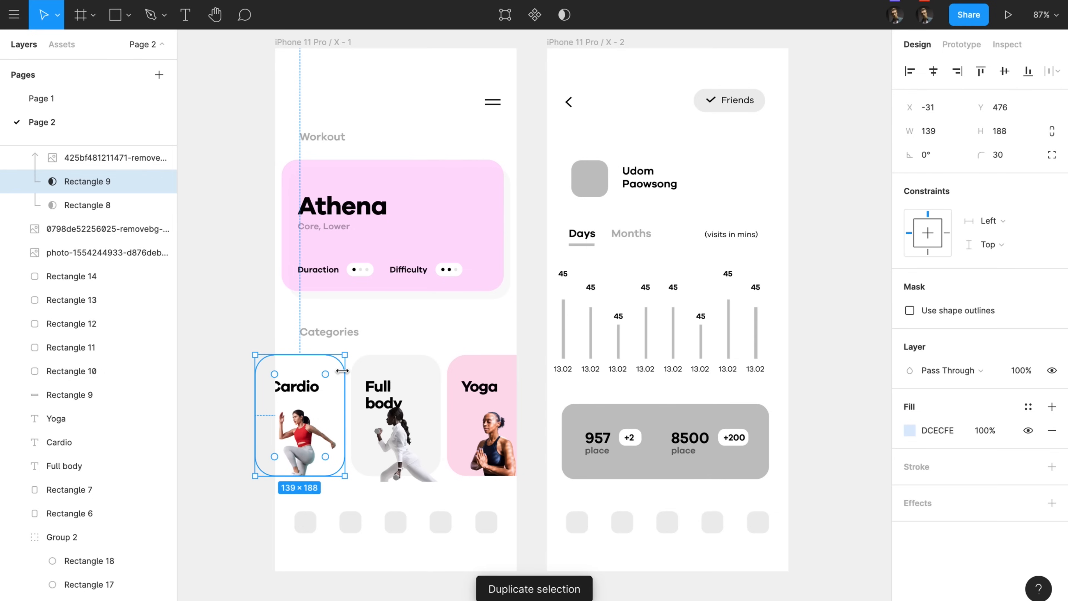
{"action": "left_click", "coordinate": [96, 206]}
{"action": "left_click", "coordinate": [563, 15]}
Step: Mask the runner photo with the Full body card and move the photo lower inside the mask
{"action": "left_click", "coordinate": [430, 387]}
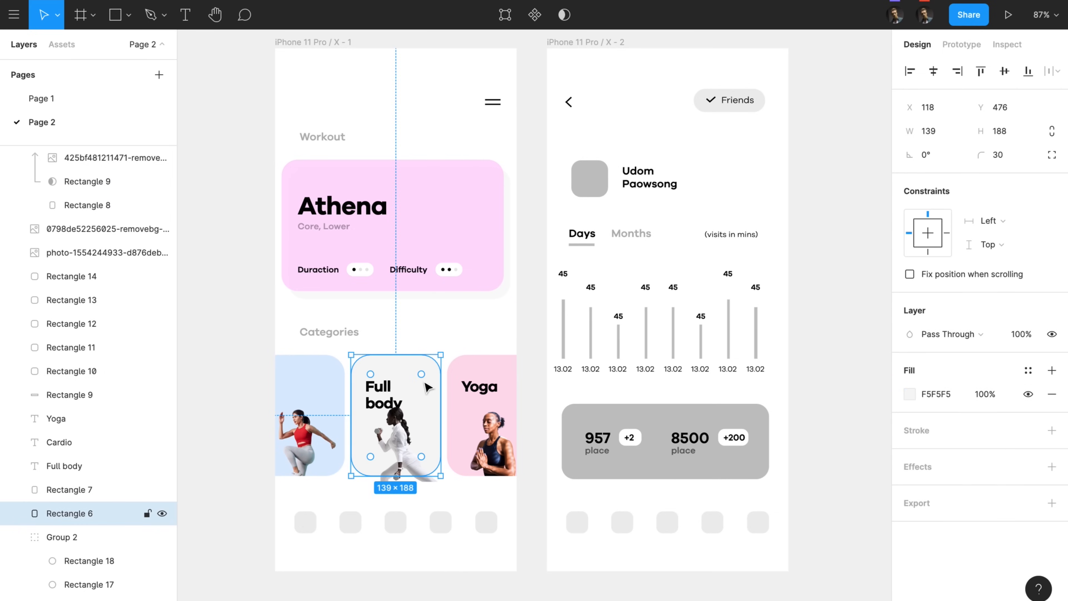
{"action": "left_click", "coordinate": [399, 442], "text": "shift"}
{"action": "left_click", "coordinate": [534, 15]}
{"action": "left_click", "coordinate": [403, 435]}
{"action": "left_click_drag", "start_coordinate": [402, 435], "coordinate": [406, 452]}
Step: Send the Full body card's mask group several levels backward in the layer stack
{"action": "left_click", "coordinate": [384, 392]}
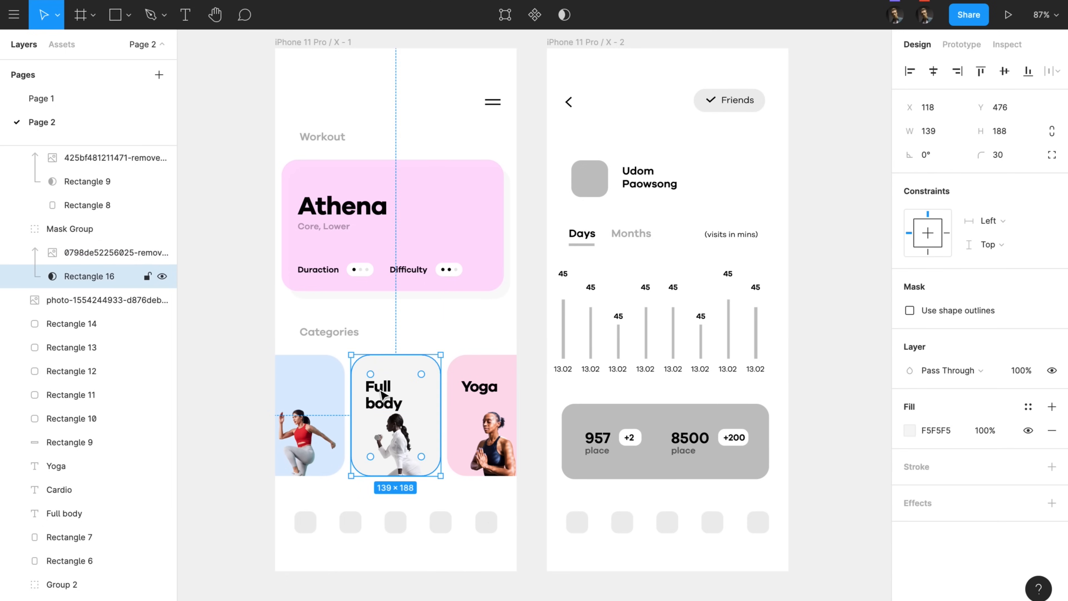
{"action": "left_click", "coordinate": [85, 235]}
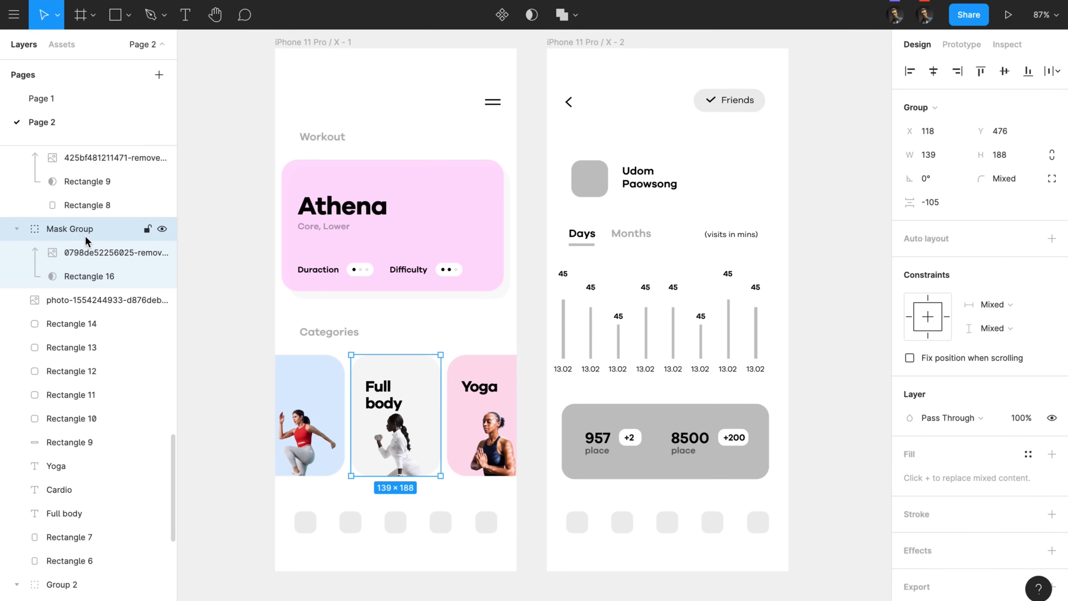
{"action": "key", "text": "super+bracketleft"}
{"action": "key", "text": "super+bracketleft"}
{"action": "key", "text": "super+bracketleft"}
{"action": "key", "text": "super+bracketleft"}
{"action": "key", "text": "super+bracketleft"}
{"action": "key", "text": "super+bracketleft"}
Step: Try to send the Full body mask group behind all other layers of the home screen
{"action": "left_click", "coordinate": [377, 400]}
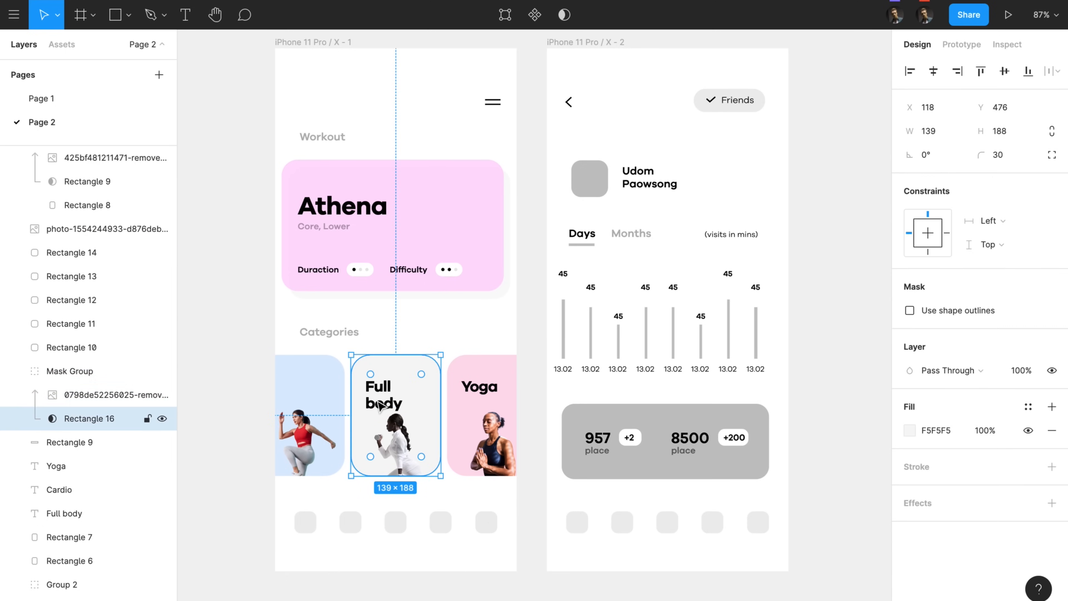
{"action": "left_click", "coordinate": [76, 377]}
{"action": "key", "text": "alt+super+bracketleft"}
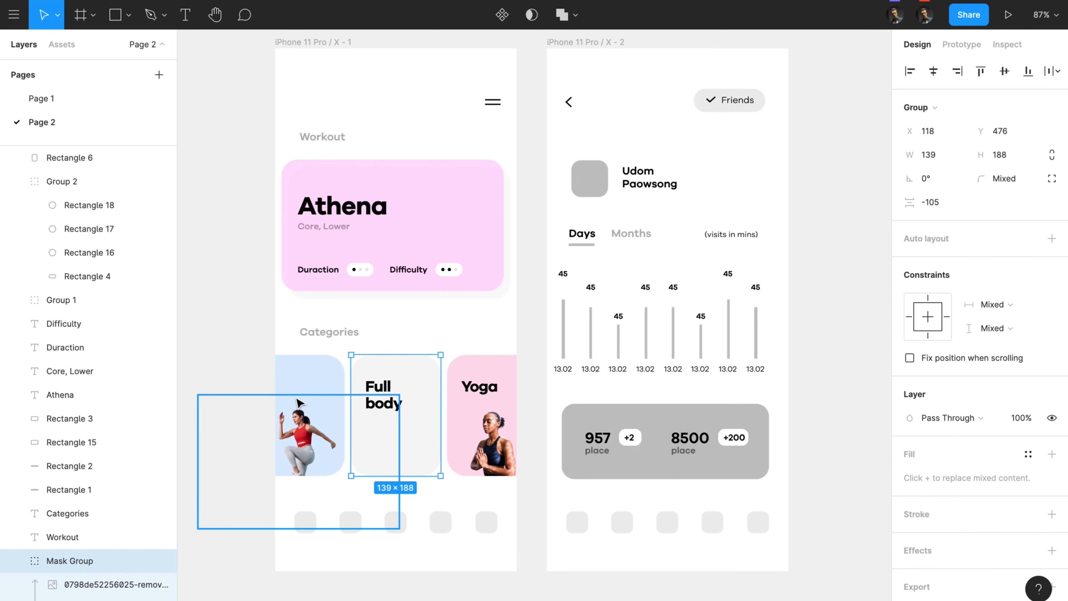
{"action": "key", "text": "super+z"}
{"action": "left_click", "coordinate": [409, 342]}
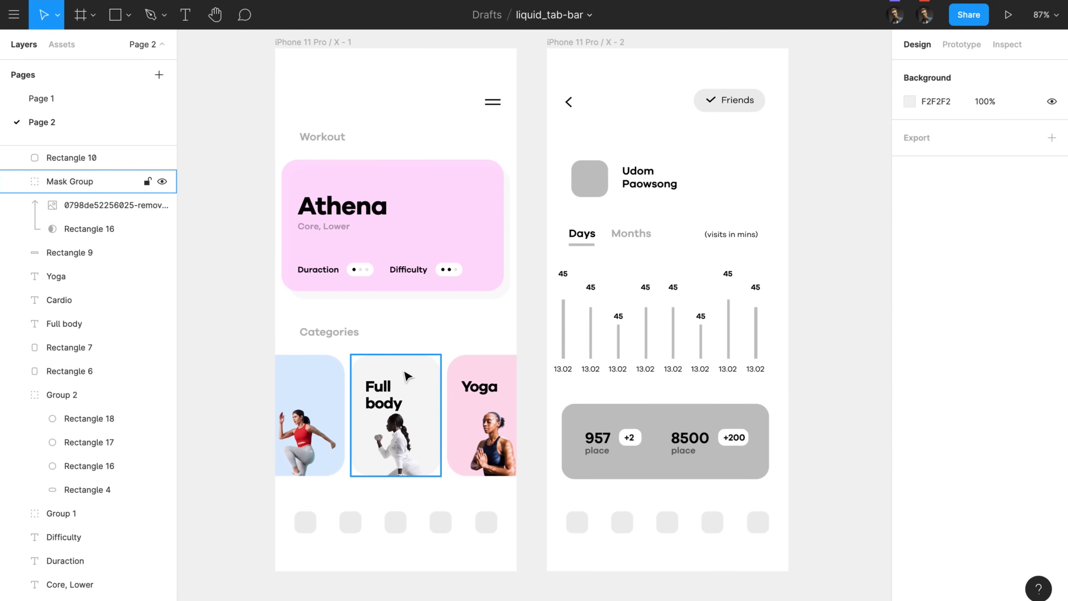
Step: Reorder the layers so that the title, image and card of Full body sit together, and likewise those of Yoga
{"action": "left_click_drag", "start_coordinate": [359, 346], "coordinate": [424, 432]}
{"action": "left_click", "coordinate": [89, 302]}
{"action": "left_click_drag", "start_coordinate": [88, 320], "coordinate": [63, 171]}
{"action": "left_click_drag", "start_coordinate": [363, 344], "coordinate": [408, 441]}
{"action": "left_click_drag", "start_coordinate": [80, 178], "coordinate": [79, 166]}
{"action": "left_click_drag", "start_coordinate": [453, 340], "coordinate": [486, 420]}
{"action": "left_click_drag", "start_coordinate": [66, 185], "coordinate": [67, 198]}
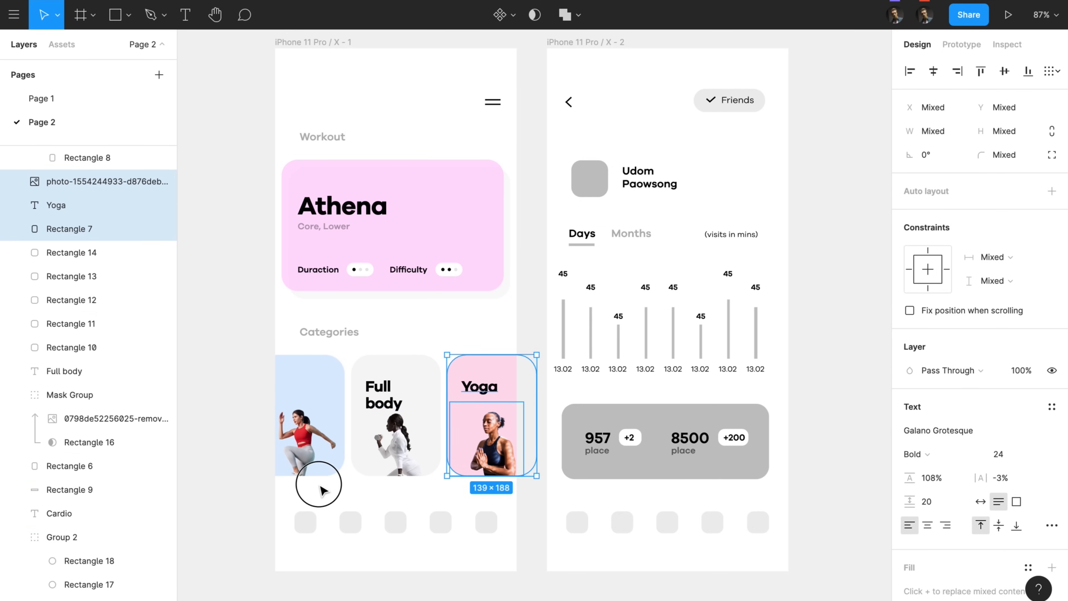
Step: Place the "Cardio" title above its mask group and bring all category card layers to the top of the home frame
{"action": "left_click_drag", "start_coordinate": [319, 484], "coordinate": [239, 353]}
{"action": "left_click_drag", "start_coordinate": [67, 181], "coordinate": [67, 171]}
{"action": "left_click", "coordinate": [90, 285]}
{"action": "left_click_drag", "start_coordinate": [90, 285], "coordinate": [69, 171]}
{"action": "left_click_drag", "start_coordinate": [492, 349], "coordinate": [294, 433]}
{"action": "left_click_drag", "start_coordinate": [58, 180], "coordinate": [59, 165]}
{"action": "left_click", "coordinate": [490, 328]}
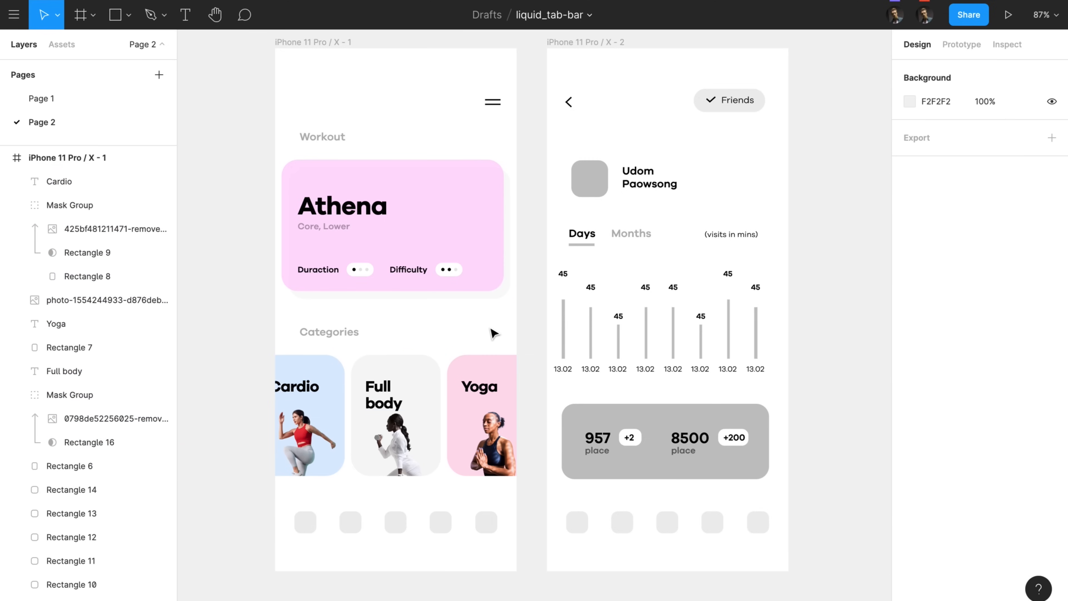
Step: Select the "Full body", "Yoga" and "Cardio" titles and move them slightly up within their cards
{"action": "left_click", "coordinate": [398, 391]}
{"action": "left_click", "coordinate": [479, 386], "text": "shift"}
{"action": "left_click", "coordinate": [296, 386], "text": "shift"}
{"action": "left_click_drag", "start_coordinate": [305, 398], "coordinate": [306, 390]}
Step: Make the category cards 10 px taller by extending them upward, keeping their lower edges in place
{"action": "left_click_drag", "start_coordinate": [241, 350], "coordinate": [293, 364]}
{"action": "key", "text": "shift+super+Down"}
{"action": "key", "text": "shift+super+Down"}
{"action": "key", "text": "shift+Up"}
{"action": "key", "text": "shift+Up"}
{"action": "key", "text": "shift+super+Up"}
{"action": "key", "text": "shift+Down"}
Step: Move the "Full body", "Yoga" and "Cardio" titles up together to Y 497 on their cards
{"action": "left_click", "coordinate": [386, 391]}
{"action": "left_click", "coordinate": [480, 385], "text": "shift"}
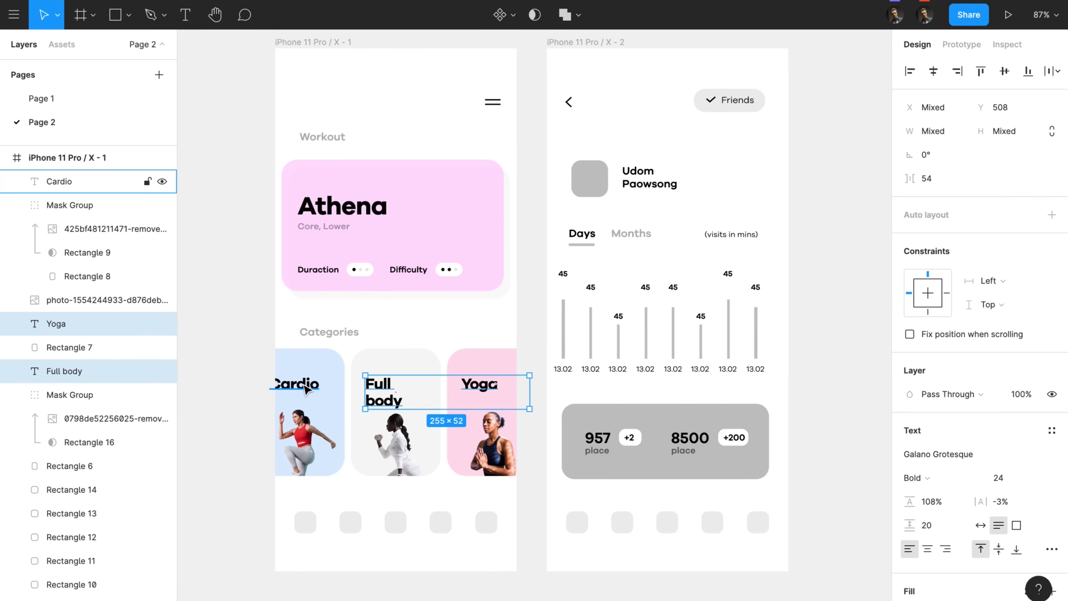
{"action": "left_click", "coordinate": [304, 385], "text": "shift"}
{"action": "key", "text": "shift+Up"}
{"action": "key", "text": "shift+Up"}
{"action": "key", "text": "shift+Down"}
{"action": "key", "text": "Down"}
{"action": "key", "text": "Up"}
{"action": "key", "text": "Up"}
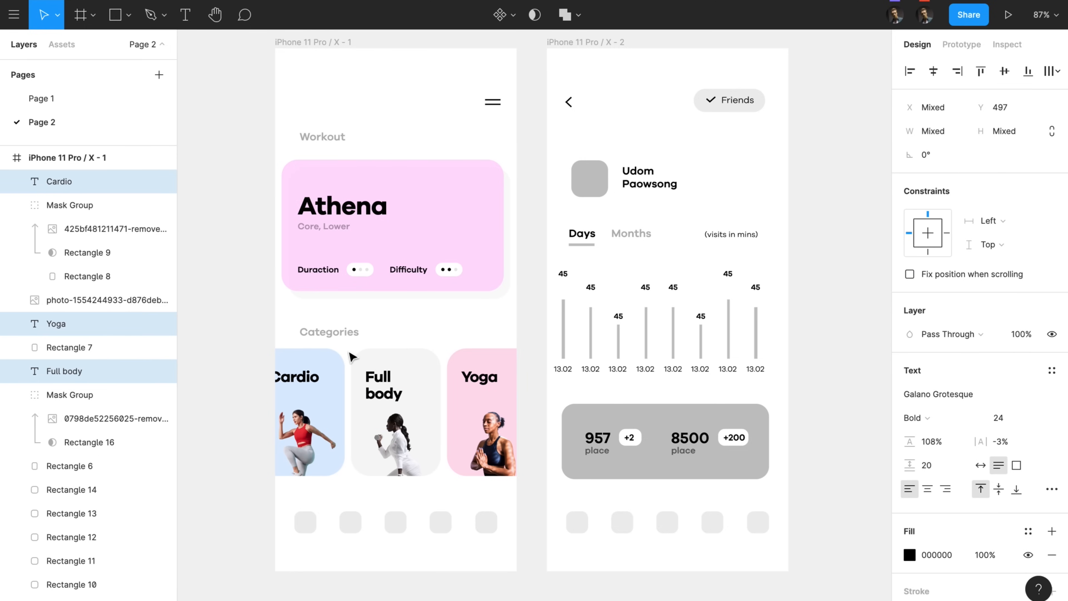
Step: Move all three category cards with their titles and photos down 10 px
{"action": "left_click_drag", "start_coordinate": [233, 365], "coordinate": [482, 460]}
{"action": "key", "text": "shift+Down"}
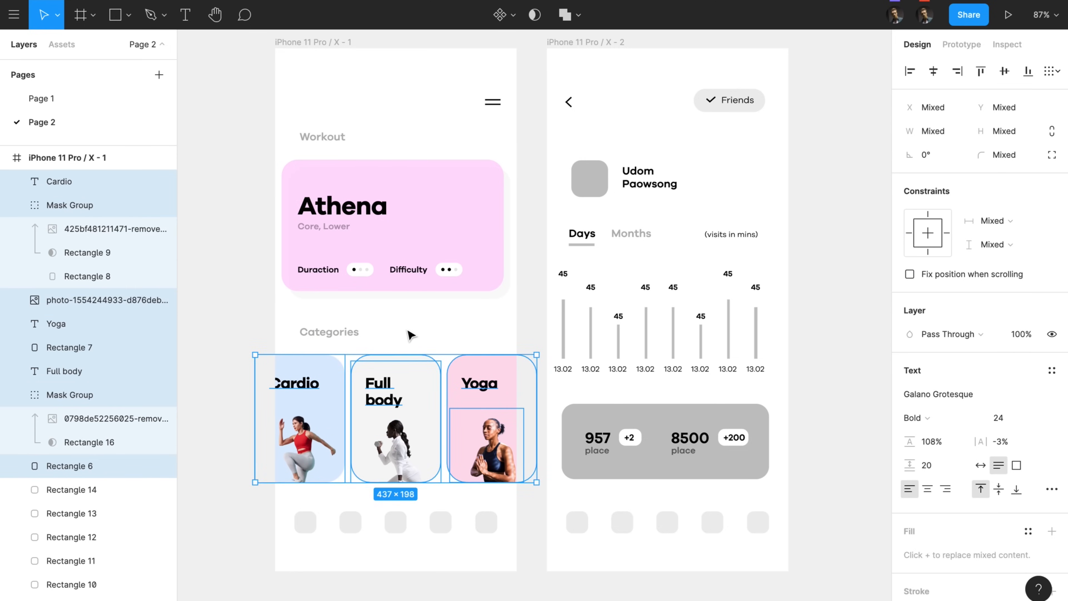
{"action": "left_click", "coordinate": [410, 335]}
Step: Search the local components for "indi" and place the Home Indicator centred along the lower edge of the home frame
{"action": "left_click", "coordinate": [62, 44]}
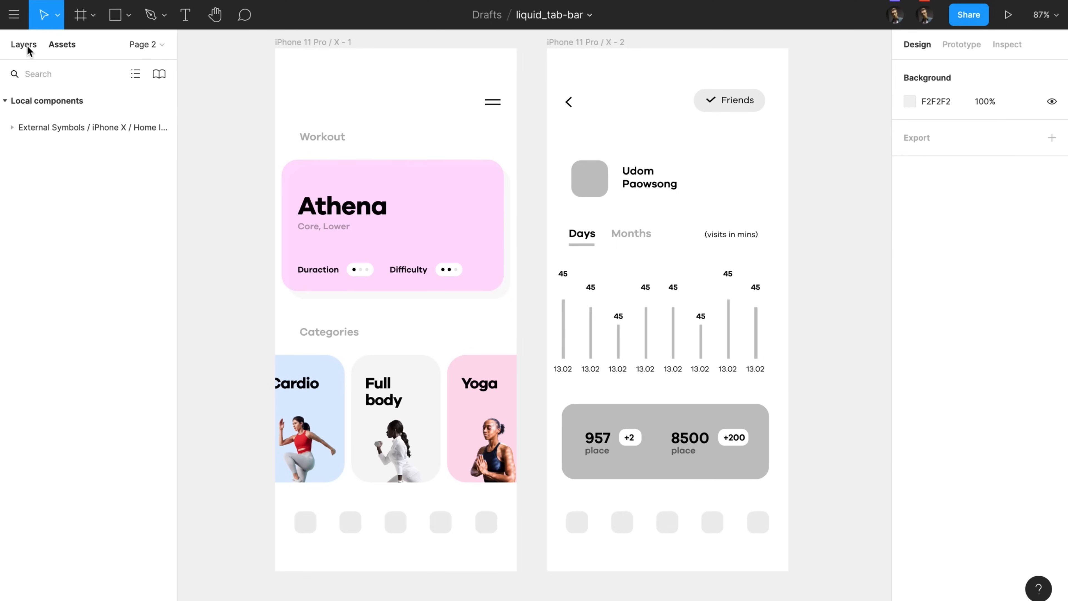
{"action": "type", "text": "indi"}
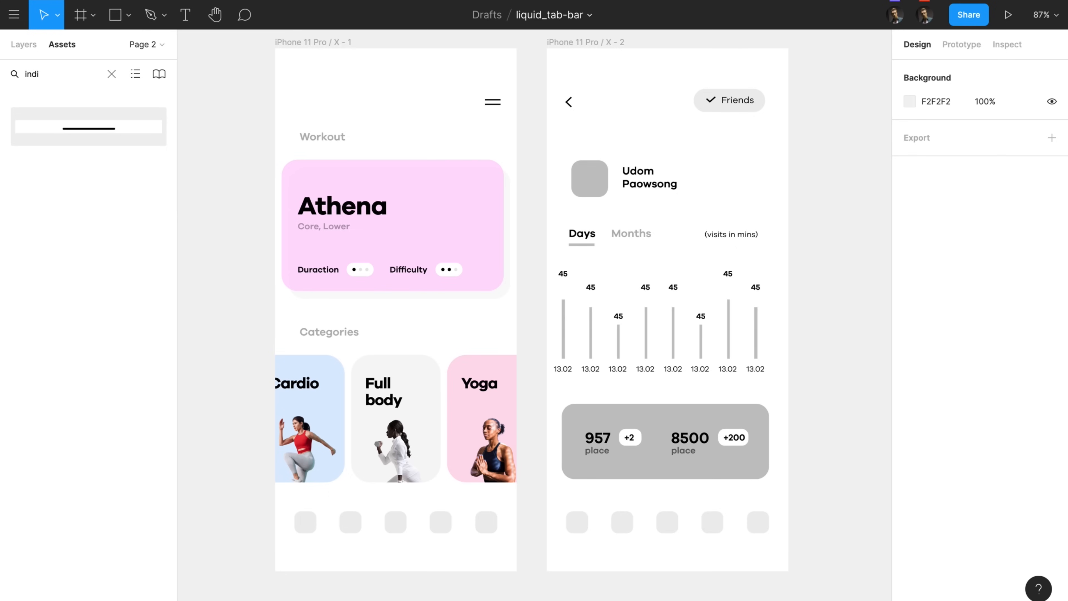
{"action": "left_click_drag", "start_coordinate": [103, 132], "coordinate": [412, 475]}
{"action": "left_click", "coordinate": [1027, 71]}
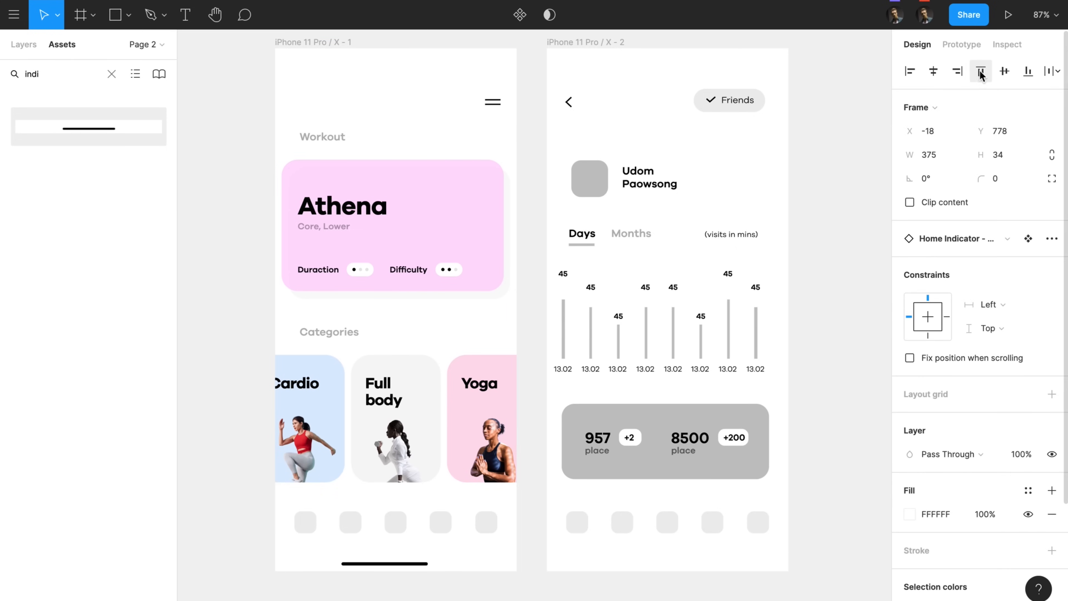
{"action": "key", "text": "Escape"}
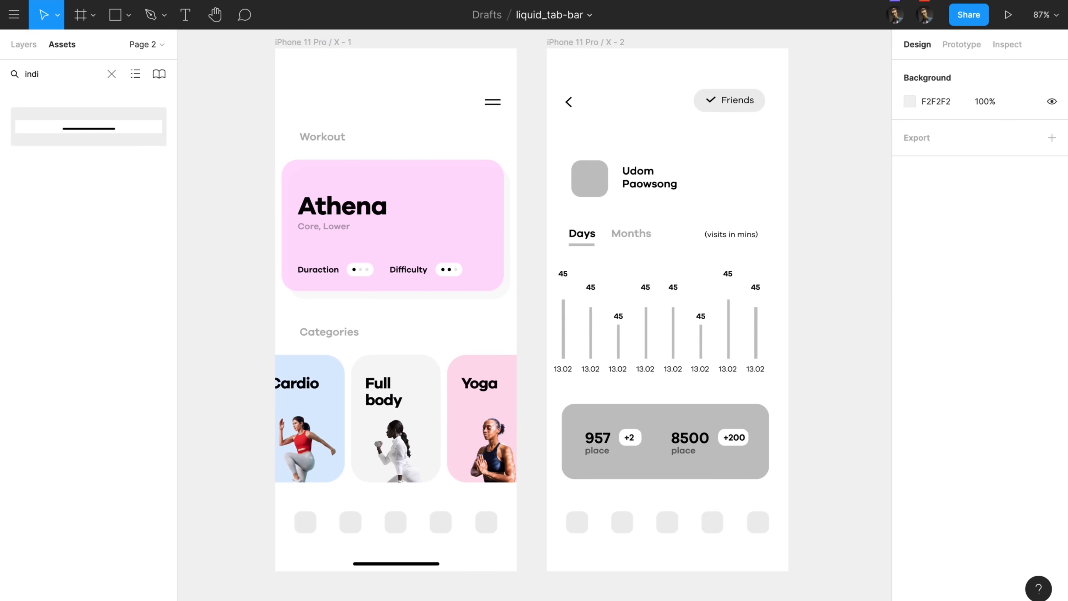
Step: Narrow the menu icon's lines on the home screen, making the upper one 20 px and the lower one 12 px wide
{"action": "left_click", "coordinate": [486, 93]}
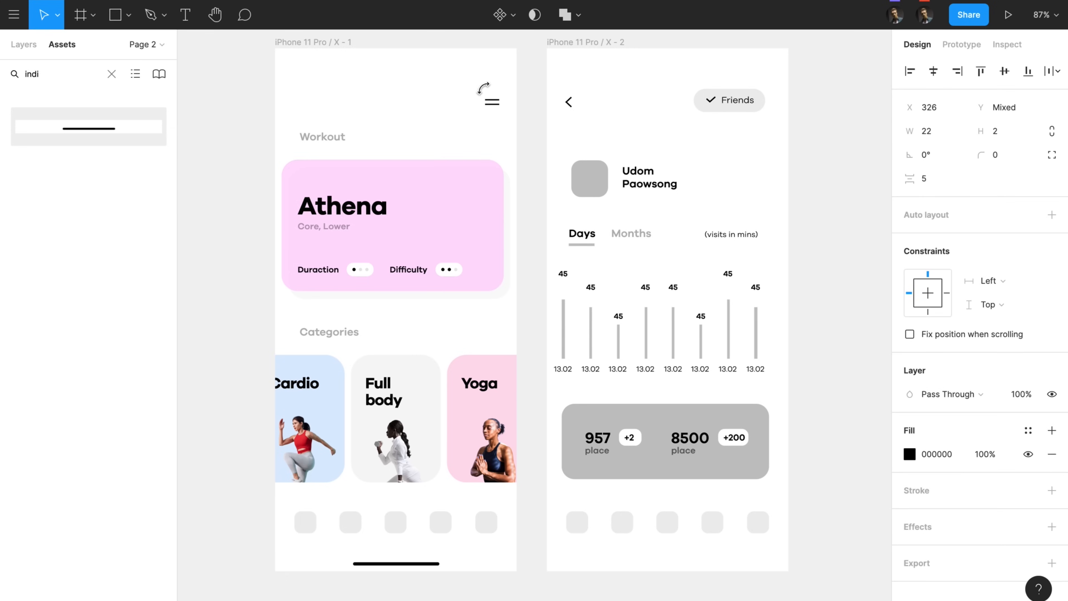
{"action": "left_click", "coordinate": [493, 123]}
{"action": "left_click", "coordinate": [492, 106]}
{"action": "key", "text": "super+Left"}
{"action": "key", "text": "super+Left"}
{"action": "key", "text": "super+Left"}
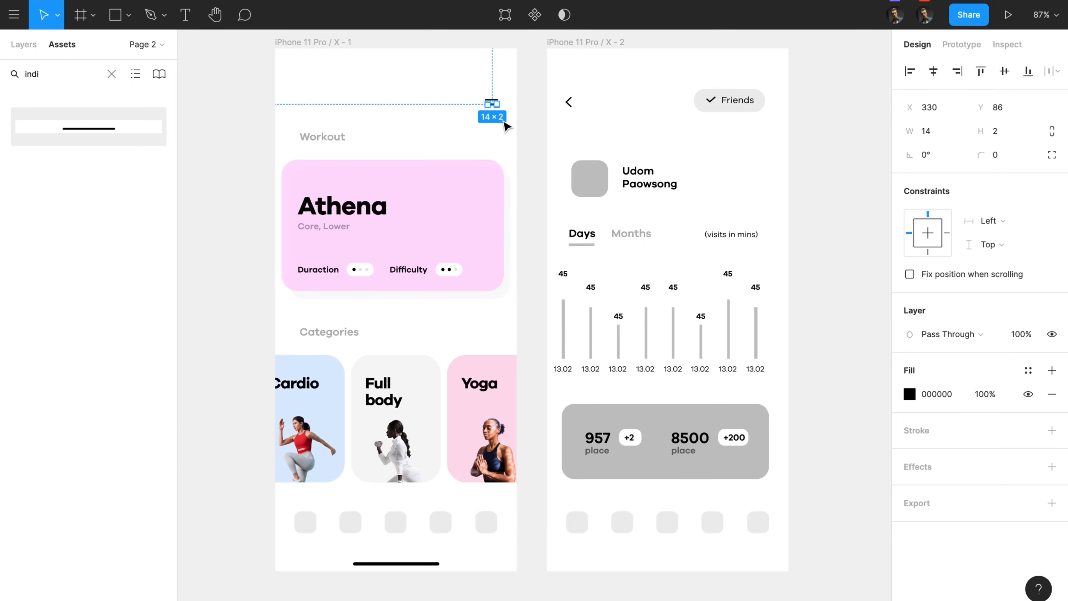
{"action": "scroll", "coordinate": [506, 127], "scroll_direction": "up", "scroll_amount": 5}
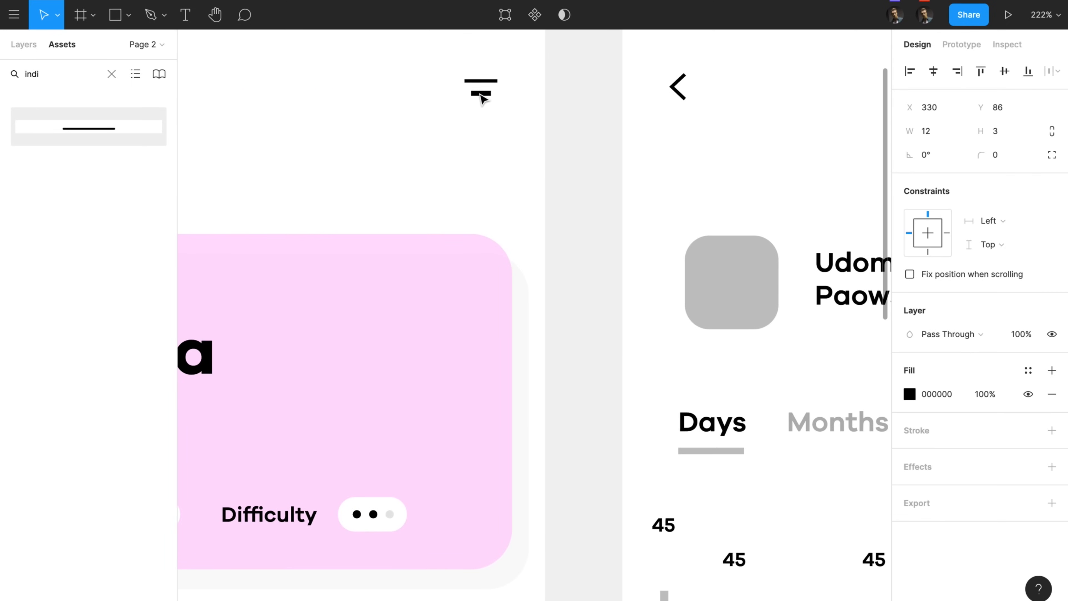
Step: Move the home screen's menu icon up to Y 62 and try to top-align it with the second screen's back arrow
{"action": "left_click_drag", "start_coordinate": [511, 134], "coordinate": [436, 48]}
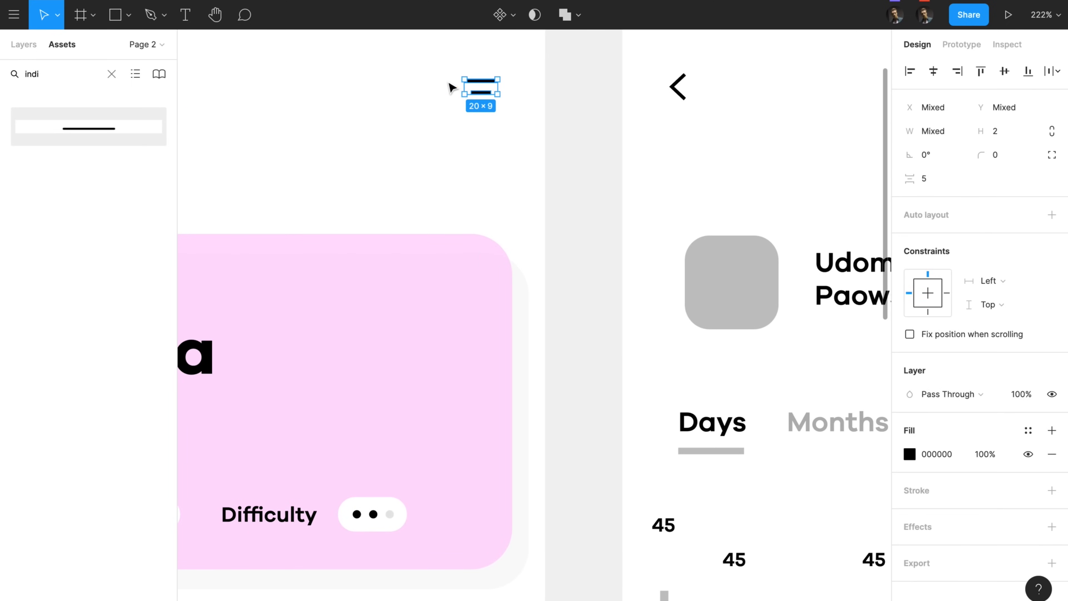
{"action": "left_click", "coordinate": [409, 101]}
{"action": "left_click_drag", "start_coordinate": [488, 84], "coordinate": [459, 74]}
{"action": "scroll", "coordinate": [510, 122], "scroll_direction": "down", "scroll_amount": 4}
{"action": "scroll", "coordinate": [510, 122], "scroll_direction": "left", "scroll_amount": 2}
{"action": "scroll", "coordinate": [622, 137], "scroll_direction": "up", "scroll_amount": 2}
{"action": "left_click_drag", "start_coordinate": [626, 162], "coordinate": [545, 201]}
{"action": "key", "text": "shift+Up"}
{"action": "key", "text": "alt+Up"}
{"action": "key", "text": "alt+Up"}
{"action": "key", "text": "alt+Up"}
{"action": "key", "text": "alt+Up"}
{"action": "key", "text": "alt+Up"}
{"action": "key", "text": "alt+Up"}
{"action": "key", "text": "alt+Up"}
{"action": "key", "text": "alt+Up"}
{"action": "key", "text": "alt+Down"}
{"action": "scroll", "coordinate": [560, 134], "scroll_direction": "right", "scroll_amount": 3}
{"action": "left_click", "coordinate": [586, 177], "text": "shift"}
{"action": "left_click", "coordinate": [981, 72]}
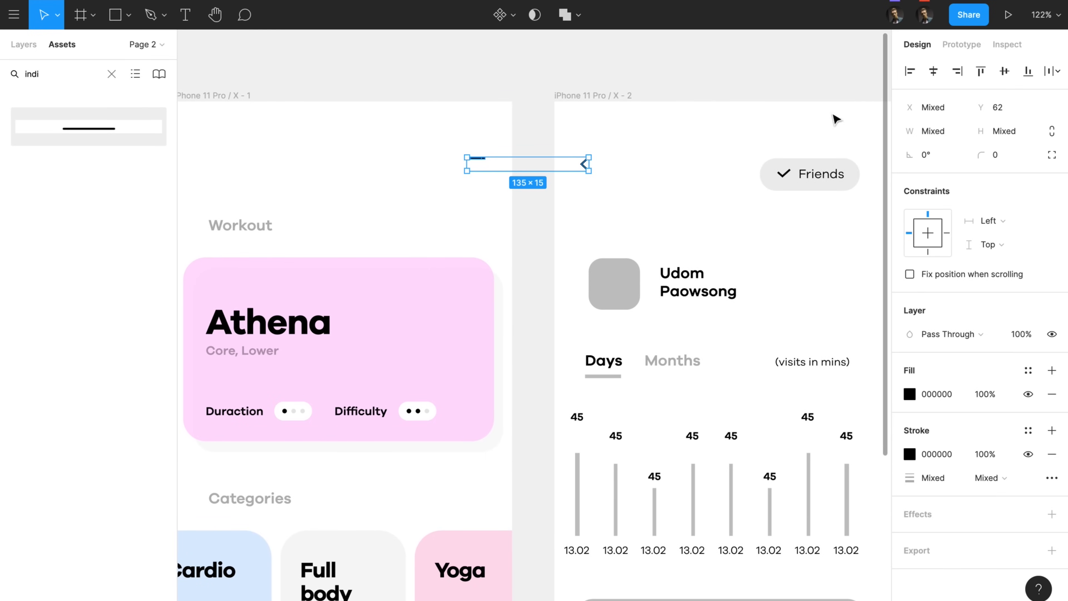
Step: Place the back arrow at X 30, Y 60 and the menu icon 30 px from its frame's right edge, checking the spacing
{"action": "left_click", "coordinate": [648, 164]}
{"action": "left_click", "coordinate": [584, 165]}
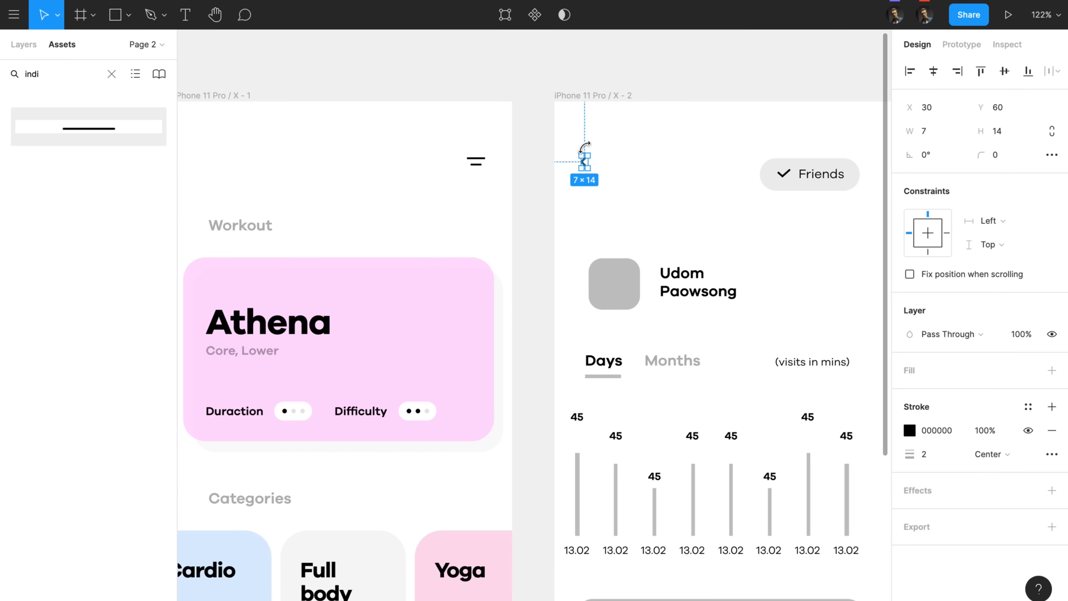
{"action": "left_click_drag", "start_coordinate": [496, 145], "coordinate": [467, 176]}
{"action": "key", "text": "alt"}
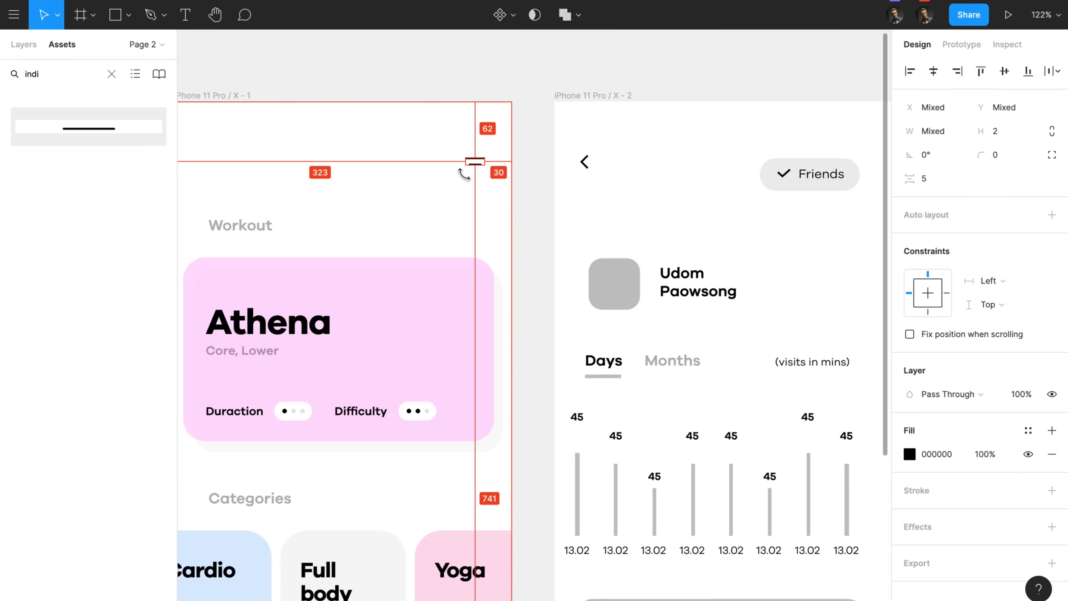
{"action": "left_click", "coordinate": [584, 164]}
{"action": "key", "text": "alt"}
Step: Move the Friends button on the second screen up to line up with the back arrow
{"action": "scroll", "coordinate": [613, 181], "scroll_direction": "right", "scroll_amount": 3}
{"action": "left_click_drag", "start_coordinate": [580, 164], "coordinate": [693, 191]}
{"action": "left_click_drag", "start_coordinate": [693, 179], "coordinate": [694, 165]}
{"action": "scroll", "coordinate": [694, 164], "scroll_direction": "down", "scroll_amount": 8}
{"action": "scroll", "coordinate": [694, 165], "scroll_direction": "left", "scroll_amount": 6}
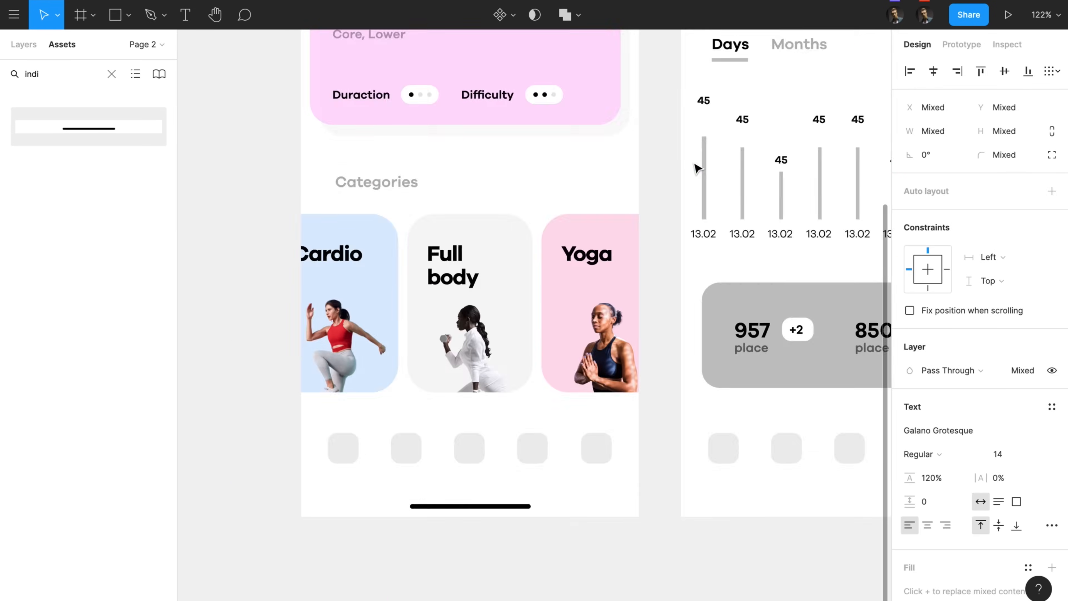
{"action": "left_click", "coordinate": [606, 173]}
Step: Try resizing the five tab bar placeholder squares on the home screen to 24 px
{"action": "scroll", "coordinate": [606, 173], "scroll_direction": "down", "scroll_amount": 1}
{"action": "scroll", "coordinate": [615, 179], "scroll_direction": "down", "scroll_amount": 3}
{"action": "scroll", "coordinate": [615, 179], "scroll_direction": "up", "scroll_amount": 5, "text": "ctrl"}
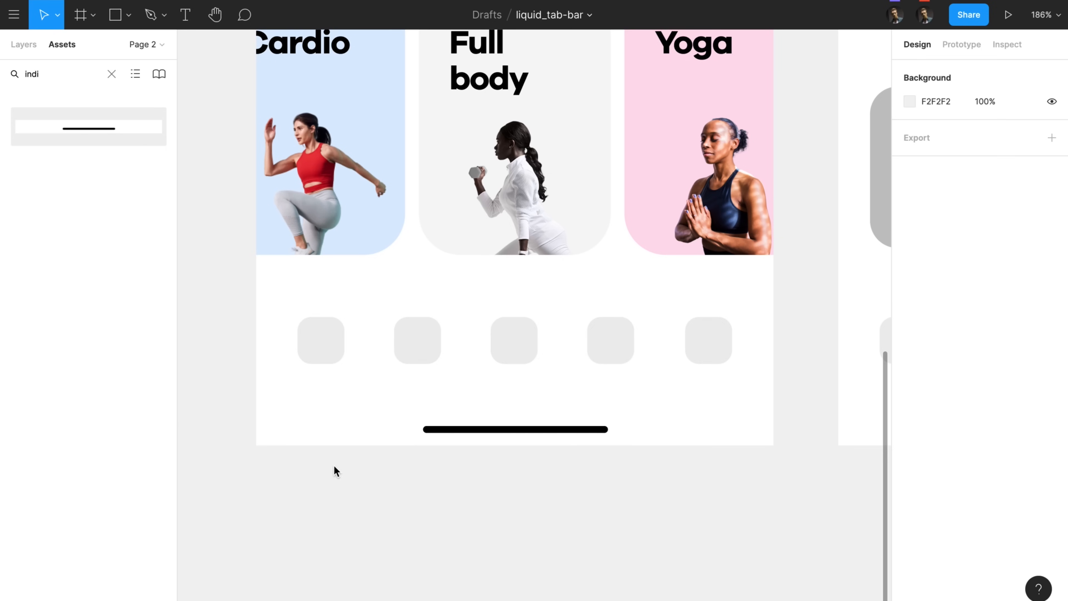
{"action": "left_click", "coordinate": [322, 341]}
{"action": "left_click", "coordinate": [418, 342], "text": "shift"}
{"action": "left_click", "coordinate": [527, 351], "text": "shift"}
{"action": "left_click", "coordinate": [622, 352], "text": "shift"}
{"action": "left_click", "coordinate": [717, 351], "text": "shift"}
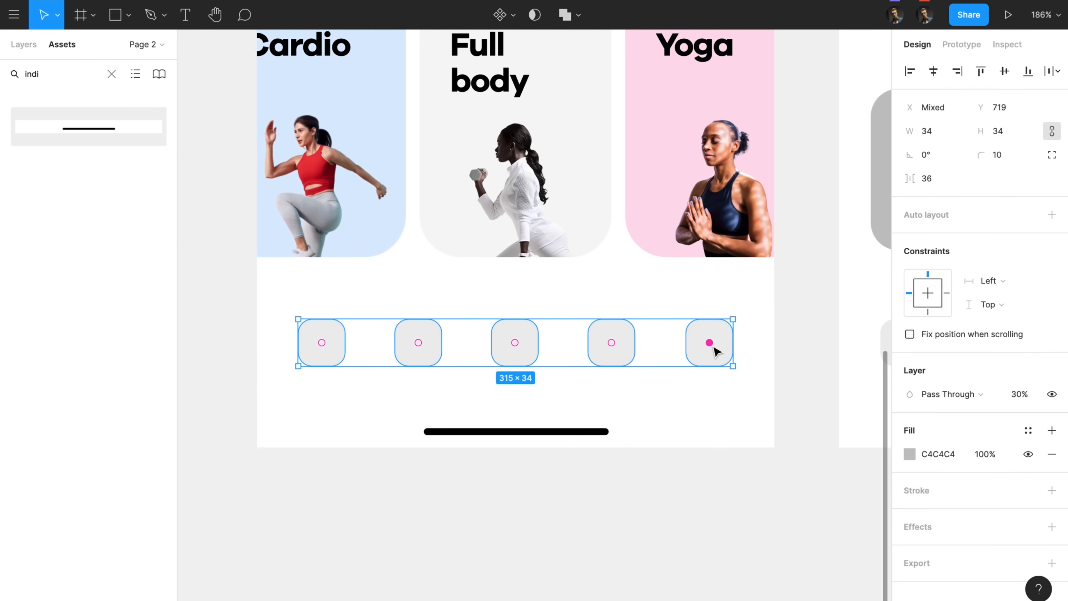
{"action": "left_click", "coordinate": [1001, 131]}
{"action": "type", "text": "24"}
{"action": "key", "text": "Return"}
{"action": "key", "text": "ctrl+z"}
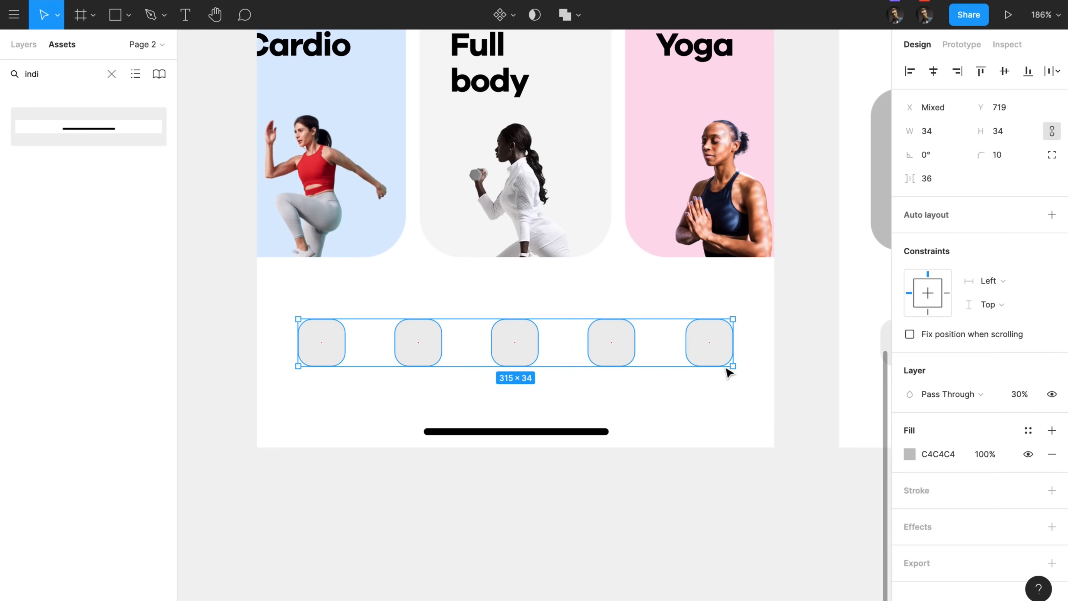
Step: Draw a rectangle about 21 × 19 px inside the first tab bar placeholder
{"action": "left_click", "coordinate": [622, 480]}
{"action": "scroll", "coordinate": [327, 333], "scroll_direction": "up", "scroll_amount": 4}
{"action": "key", "text": "r"}
{"action": "left_click_drag", "start_coordinate": [298, 329], "coordinate": [343, 369]}
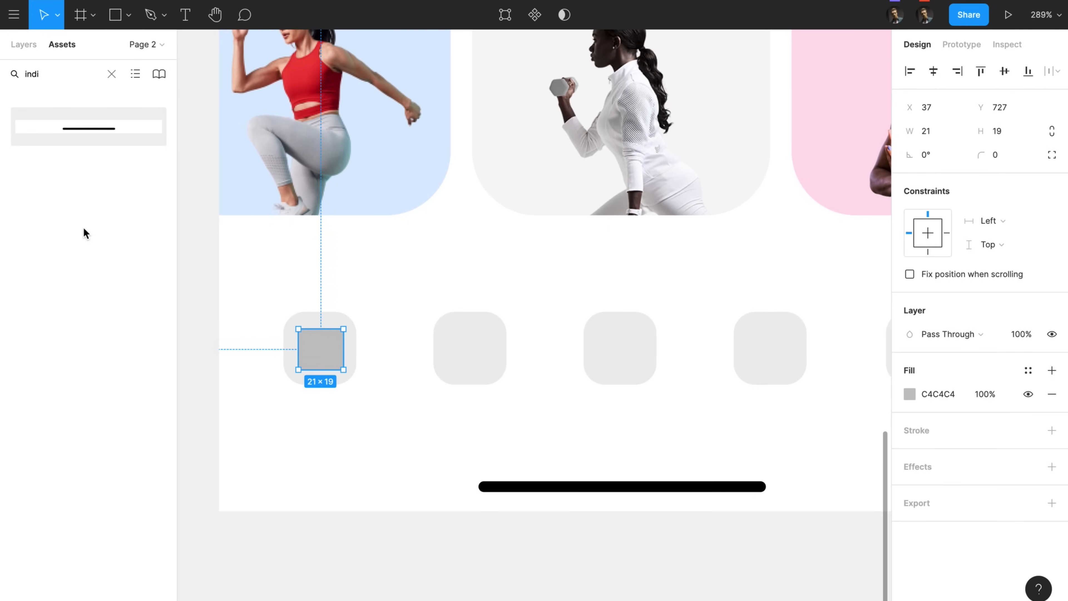
Step: Give the small rectangle a black centred stroke of 2 px
{"action": "left_click", "coordinate": [336, 457]}
{"action": "left_click", "coordinate": [322, 365]}
{"action": "left_click", "coordinate": [1051, 430]}
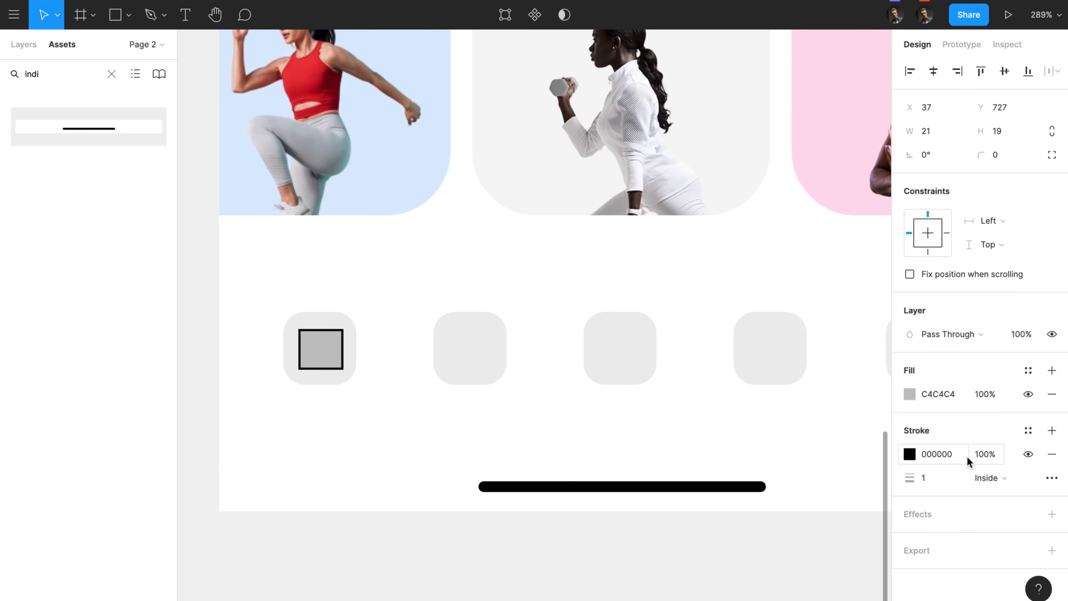
{"action": "left_click", "coordinate": [990, 478]}
{"action": "left_click", "coordinate": [986, 459]}
{"action": "left_click", "coordinate": [933, 475]}
{"action": "type", "text": "2"}
{"action": "key", "text": "Return"}
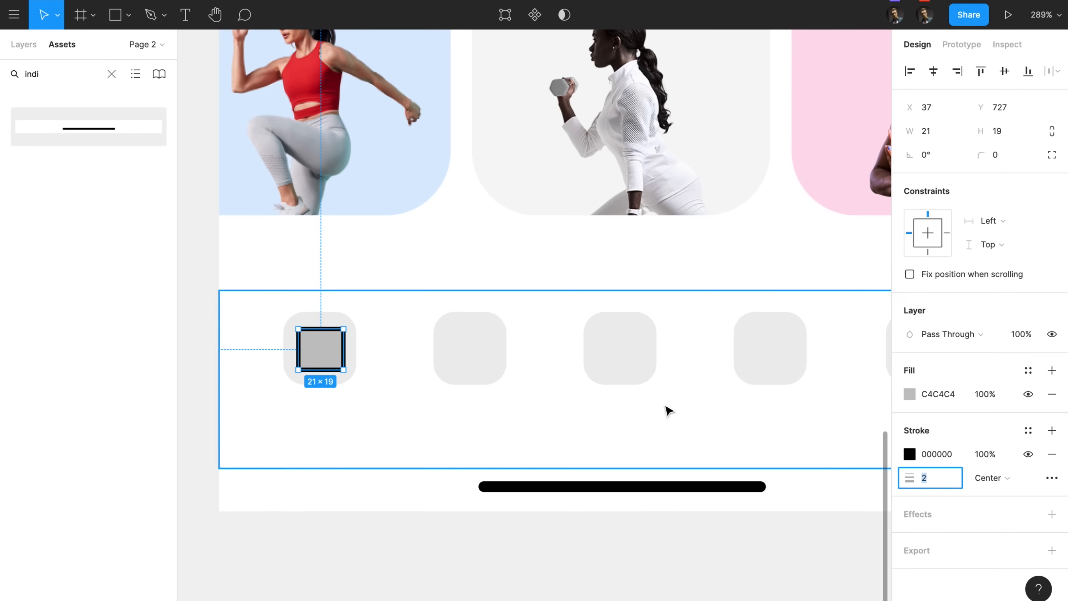
Step: Add a midpoint to the rectangle's upper edge and lower both upper corners to Y 734 to form a house shape
{"action": "left_click", "coordinate": [395, 362]}
{"action": "scroll", "coordinate": [318, 340], "scroll_direction": "up", "scroll_amount": 3}
{"action": "scroll", "coordinate": [326, 334], "scroll_direction": "down", "scroll_amount": 1}
{"action": "double_click", "coordinate": [357, 300]}
{"action": "left_click", "coordinate": [369, 264]}
{"action": "left_click", "coordinate": [398, 264]}
{"action": "left_click", "coordinate": [337, 264], "text": "shift"}
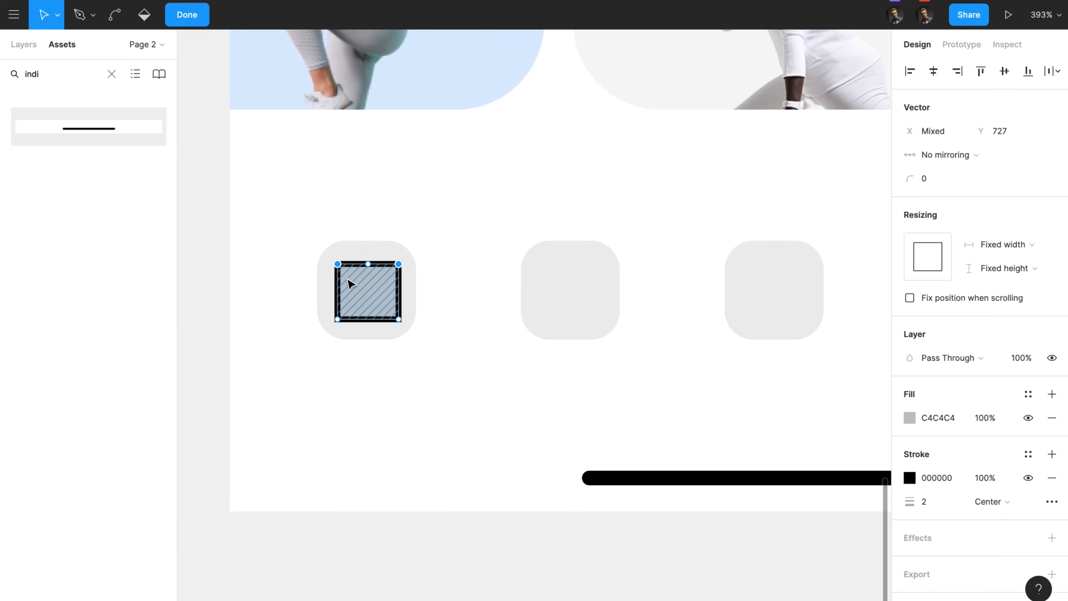
{"action": "key", "text": "ctrl+z"}
{"action": "left_click_drag", "start_coordinate": [339, 264], "coordinate": [338, 286]}
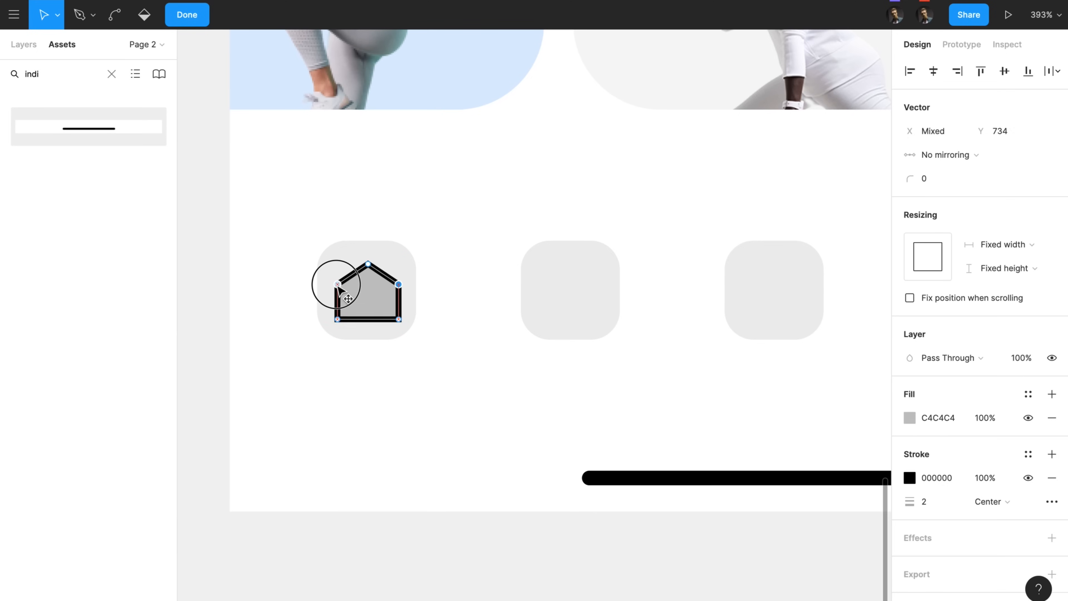
{"action": "key", "text": "Escape"}
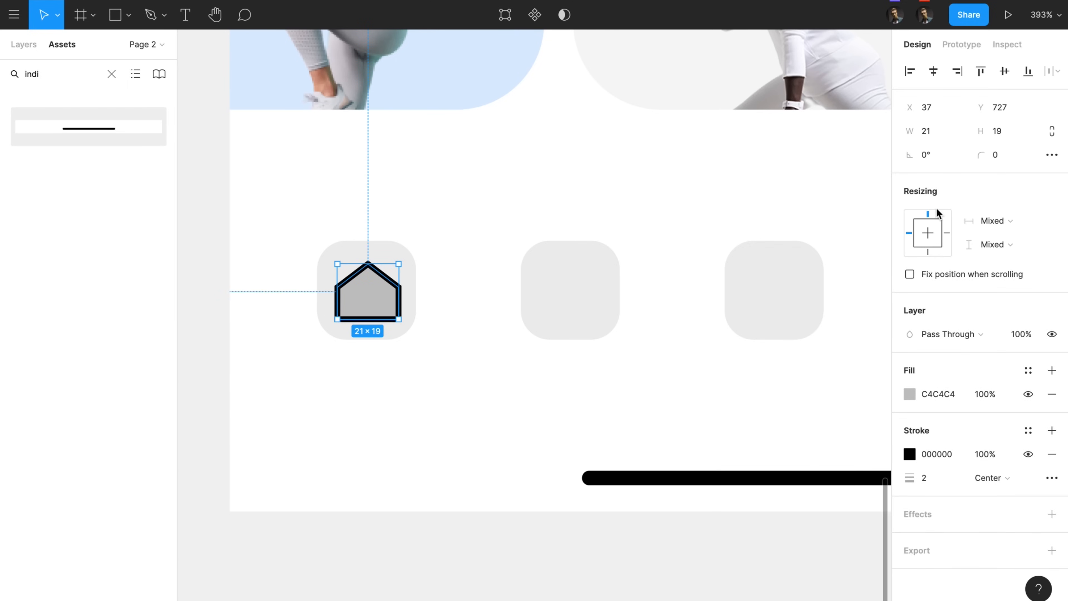
Step: Round the house icon's corners to 3, hide its fill and narrow it to 20 px
{"action": "type", "text": "3"}
{"action": "left_click", "coordinate": [1028, 394]}
{"action": "left_click", "coordinate": [421, 295]}
{"action": "left_click", "coordinate": [397, 282]}
{"action": "left_click_drag", "start_coordinate": [398, 281], "coordinate": [396, 282]}
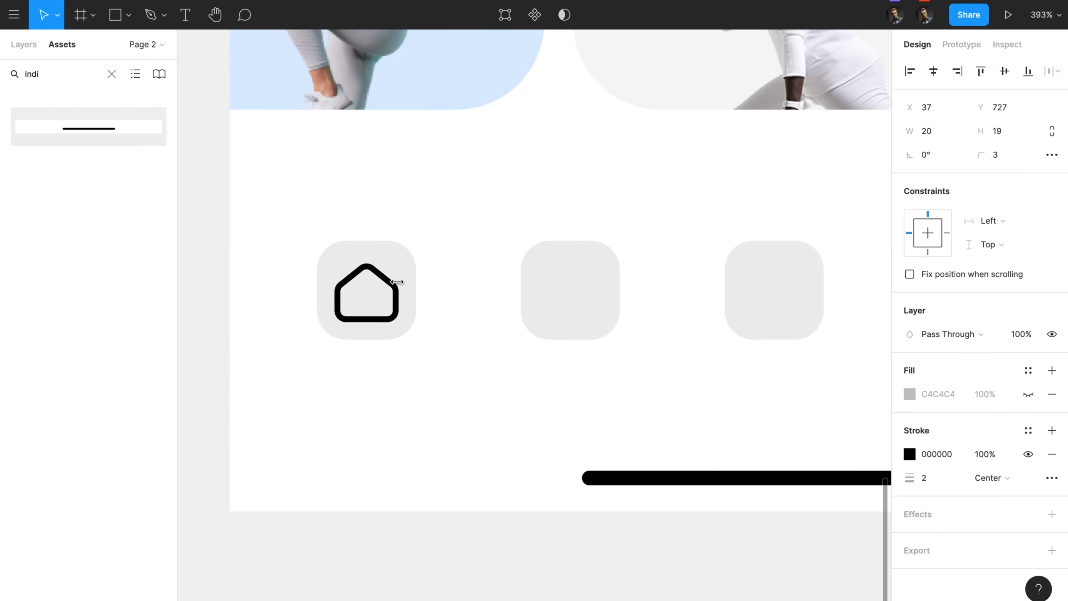
Step: Draw a rectangle about 17 × 22 px in the second tab bar placeholder and apply the house icon's style to it
{"action": "key", "text": "r"}
{"action": "left_click_drag", "start_coordinate": [547, 258], "coordinate": [596, 322]}
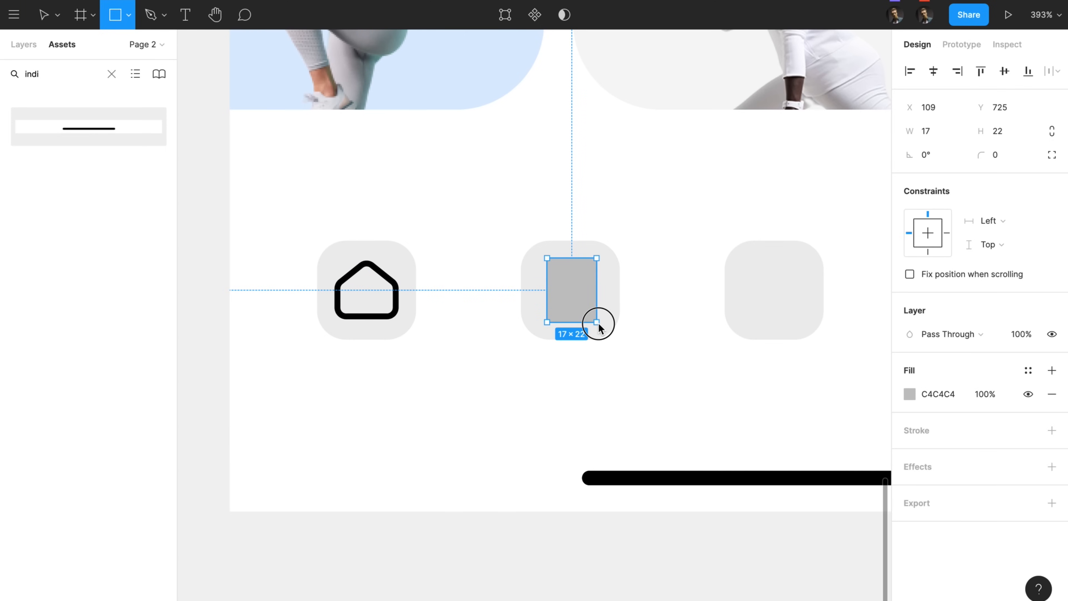
{"action": "left_click", "coordinate": [385, 283]}
{"action": "key", "text": "alt+super+c"}
{"action": "left_click", "coordinate": [585, 287]}
{"action": "key", "text": "alt+super+v"}
Step: Add a midpoint to the outlined rectangle's lower edge and pull it up into a notch to form a bookmark
{"action": "key", "text": "Return"}
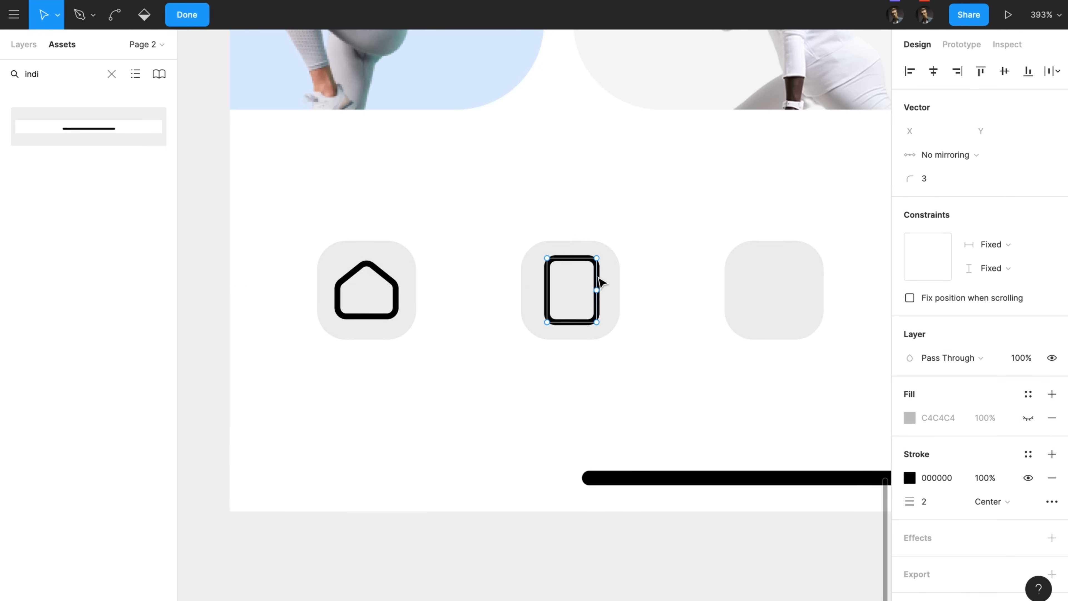
{"action": "left_click", "coordinate": [572, 322]}
{"action": "left_click_drag", "start_coordinate": [572, 323], "coordinate": [574, 319]}
{"action": "left_click_drag", "start_coordinate": [614, 290], "coordinate": [508, 354]}
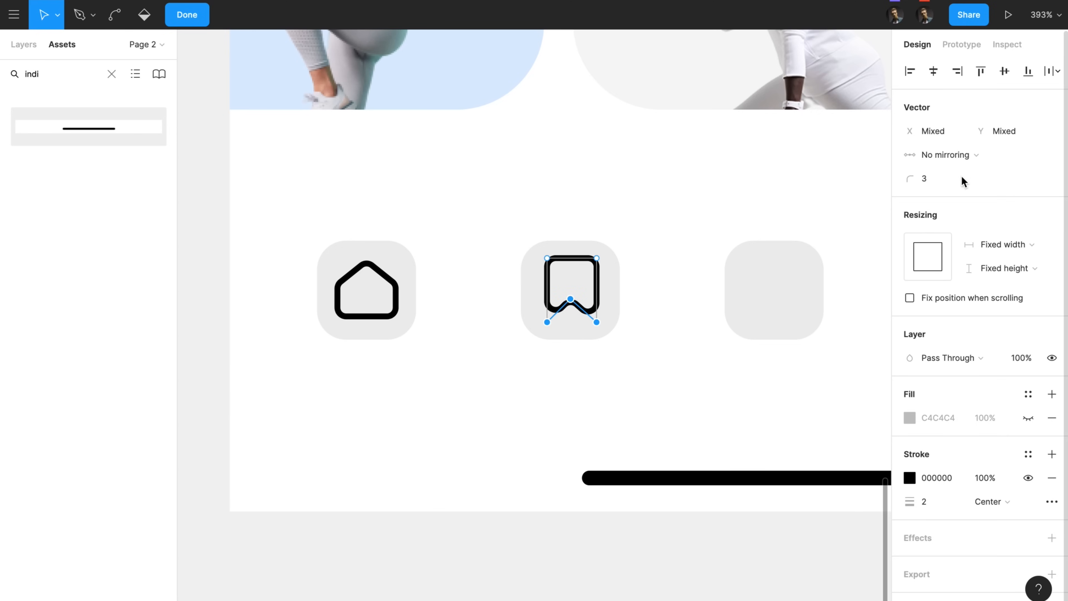
{"action": "key", "text": "Escape"}
{"action": "key", "text": "Escape"}
Step: Resize the bookmark icon to 12 × 20 px and position it at X 111, Y 726 in its placeholder
{"action": "left_click", "coordinate": [589, 257]}
{"action": "key", "text": "super+Left"}
{"action": "key", "text": "super+Left"}
{"action": "key", "text": "super+Left"}
{"action": "key", "text": "Right"}
{"action": "key", "text": "super+Left"}
{"action": "key", "text": "super+Up"}
{"action": "key", "text": "super+Up"}
{"action": "key", "text": "Down"}
{"action": "key", "text": "Down"}
{"action": "key", "text": "Up"}
{"action": "key", "text": "super+Left"}
{"action": "key", "text": "Right"}
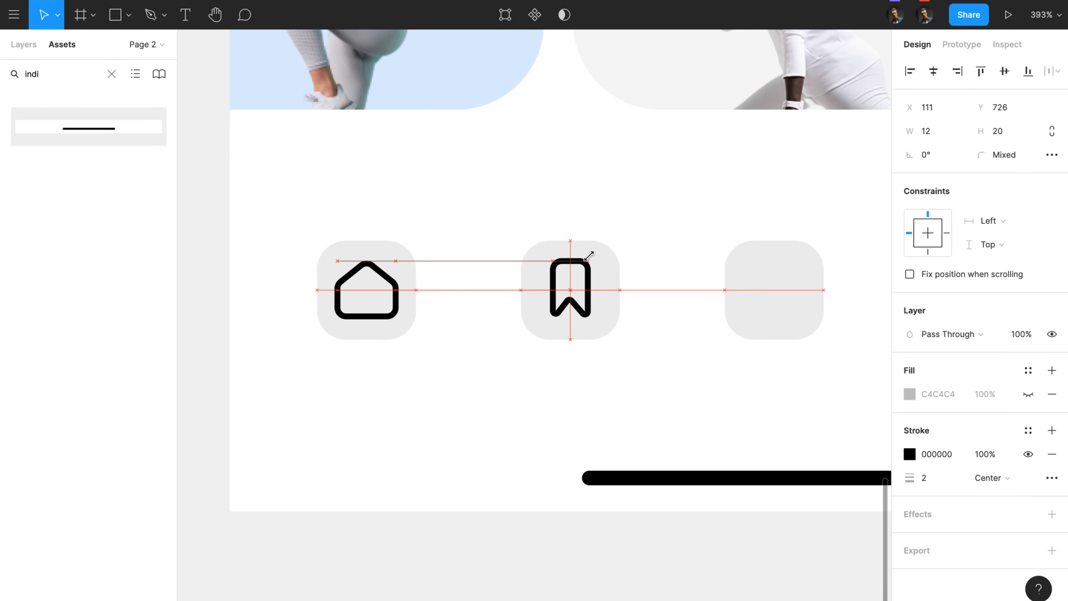
Step: Draw a circle about 21 px wide in the third placeholder, shrink it slightly and nudge it to X 177, Y 726
{"action": "scroll", "coordinate": [589, 258], "scroll_direction": "right", "scroll_amount": 3}
{"action": "scroll", "coordinate": [591, 263], "scroll_direction": "right", "scroll_amount": 2}
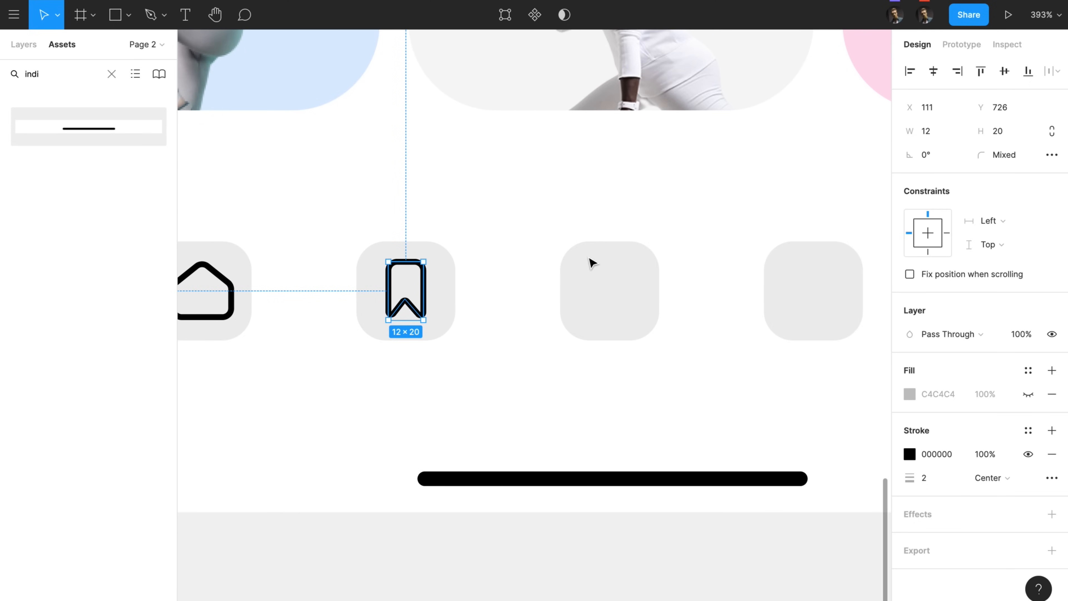
{"action": "key", "text": "o"}
{"action": "left_click_drag", "start_coordinate": [585, 264], "coordinate": [630, 313]}
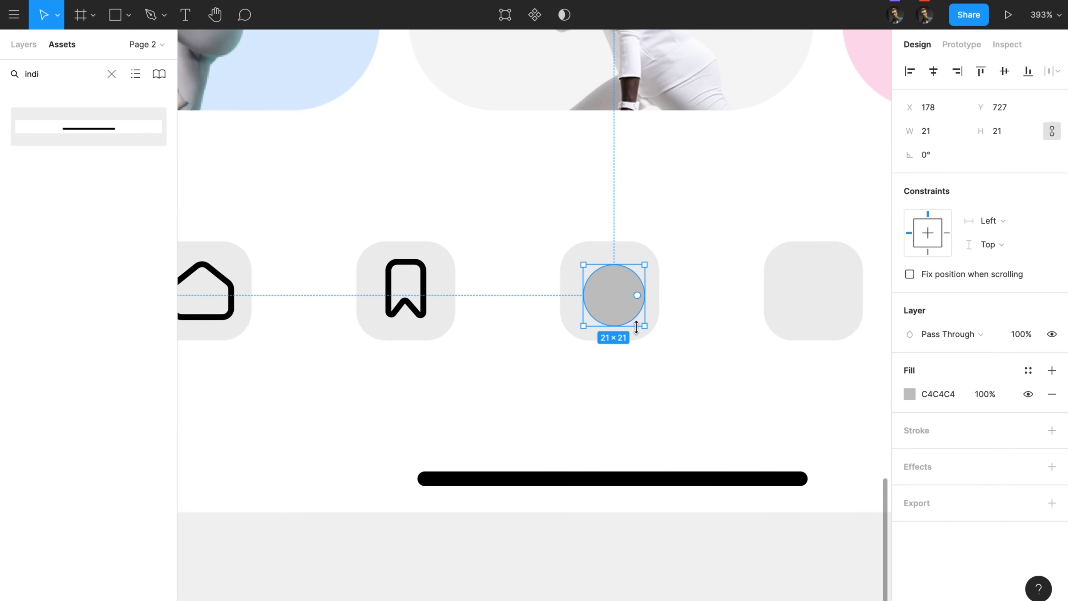
{"action": "key", "text": "super+Left"}
{"action": "key", "text": "Left"}
{"action": "key", "text": "Up"}
Step: Duplicate the circle, shrink the copy to 10 × 10 px and centre it inside the larger one at X 182, Y 731
{"action": "key", "text": "super+d"}
{"action": "key", "text": "super+Left"}
{"action": "key", "text": "super+Left"}
{"action": "key", "text": "super+Left"}
{"action": "key", "text": "super+Left"}
{"action": "key", "text": "super+Left"}
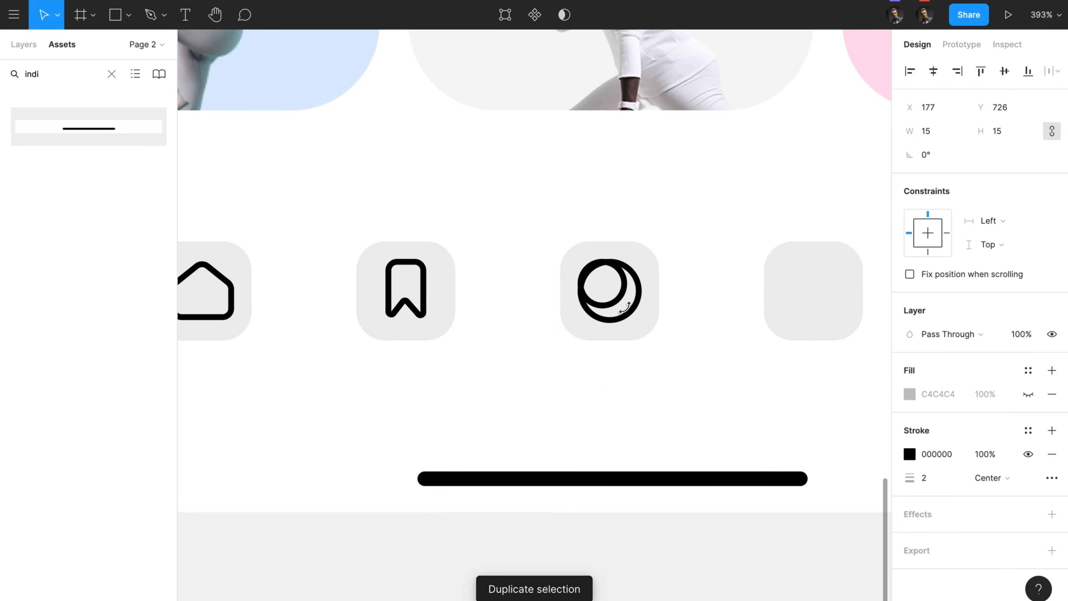
{"action": "key", "text": "Right"}
{"action": "key", "text": "Right"}
{"action": "key", "text": "Right"}
{"action": "key", "text": "Right"}
{"action": "key", "text": "Down"}
{"action": "key", "text": "Down"}
{"action": "key", "text": "Down"}
{"action": "key", "text": "Down"}
{"action": "key", "text": "super+Left"}
Step: Hide the inner circle's stroke and give it a solid black fill
{"action": "left_click", "coordinate": [1028, 453]}
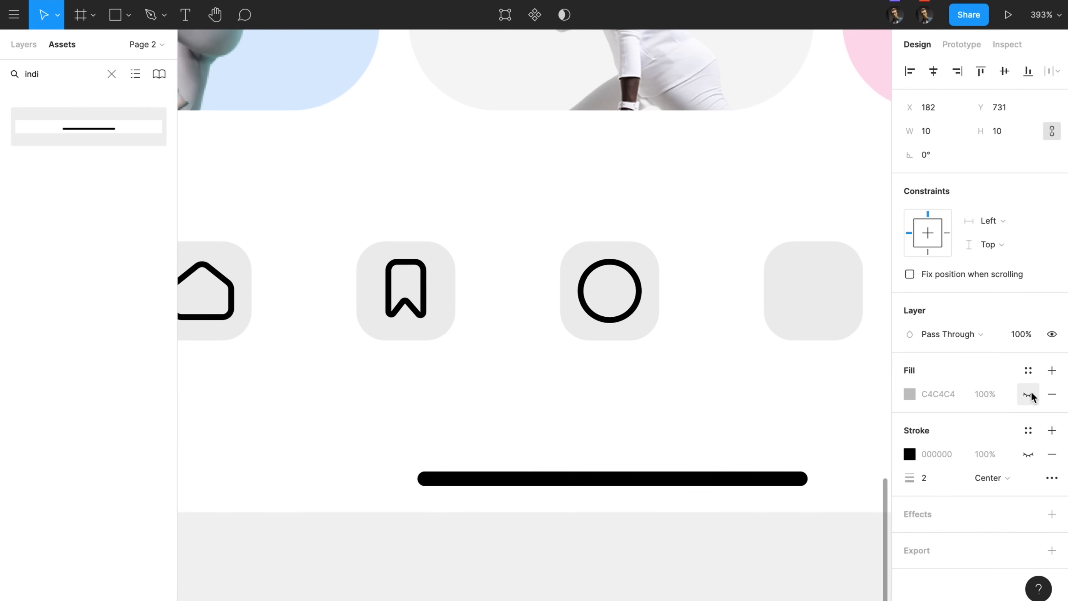
{"action": "left_click", "coordinate": [910, 394]}
{"action": "left_click_drag", "start_coordinate": [778, 396], "coordinate": [714, 431]}
{"action": "left_click", "coordinate": [617, 358]}
Step: Give the outer circle's stroke round caps
{"action": "left_click", "coordinate": [631, 305]}
{"action": "left_click", "coordinate": [1027, 430]}
{"action": "left_click", "coordinate": [1028, 430]}
{"action": "left_click", "coordinate": [1051, 478]}
{"action": "left_click", "coordinate": [775, 539]}
{"action": "left_click", "coordinate": [775, 538]}
{"action": "left_click", "coordinate": [777, 540]}
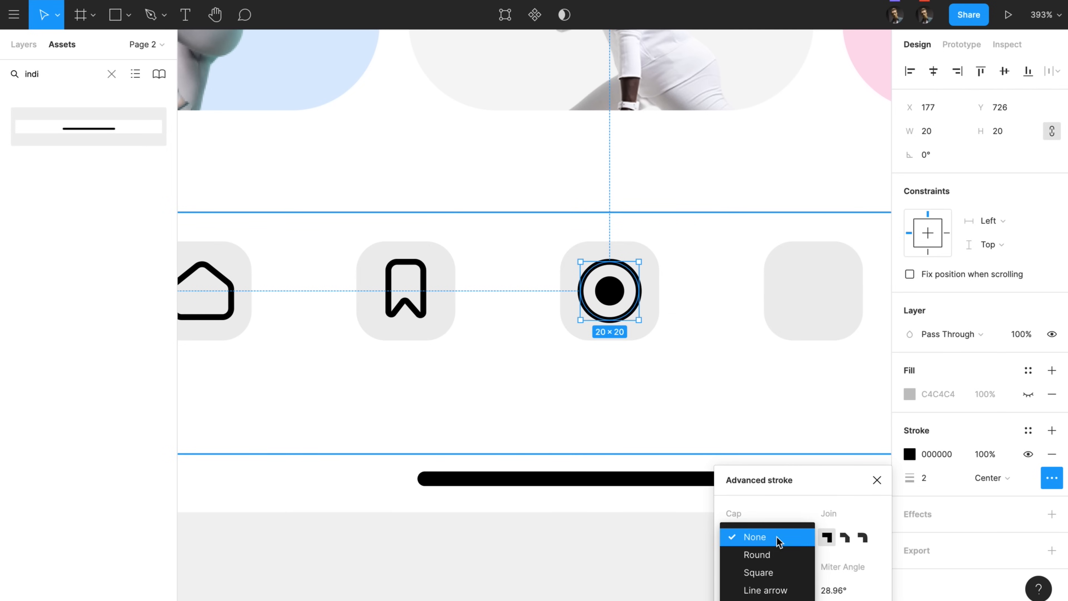
{"action": "left_click", "coordinate": [773, 555]}
Step: Break the outer circle's stroke into four arcs with a dash pattern of 10, 7
{"action": "left_click", "coordinate": [761, 590]}
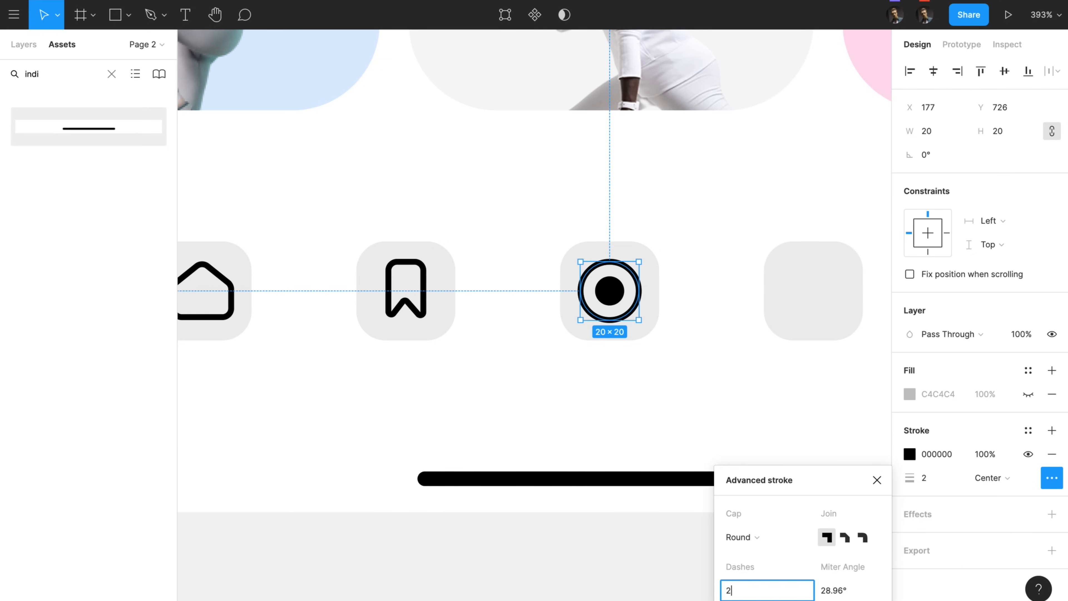
{"action": "key", "text": "Return"}
{"action": "left_click", "coordinate": [732, 591]}
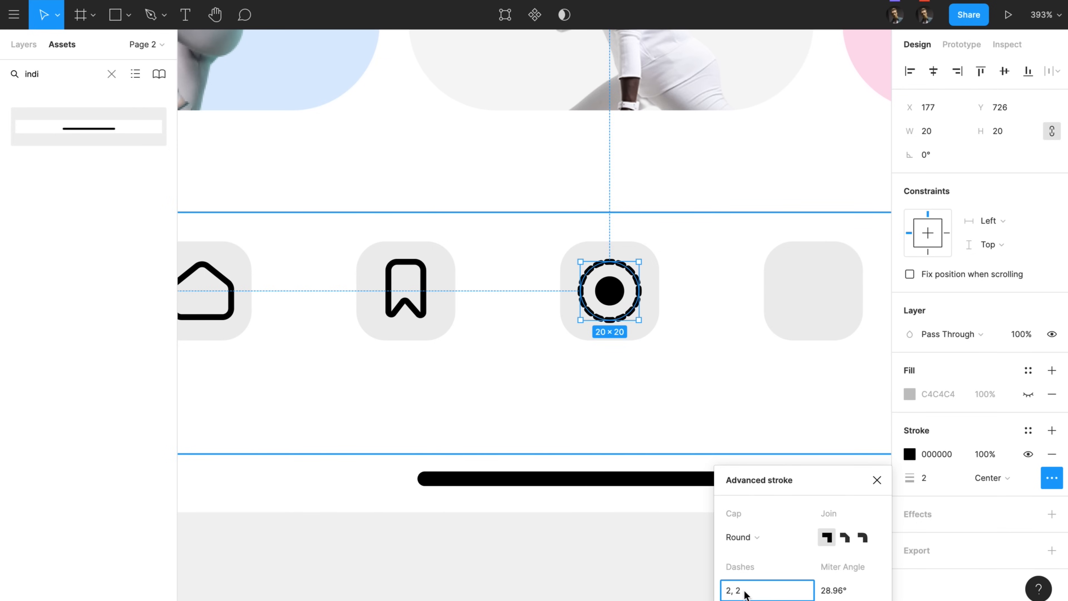
{"action": "key", "text": "Return"}
{"action": "double_click", "coordinate": [722, 592]}
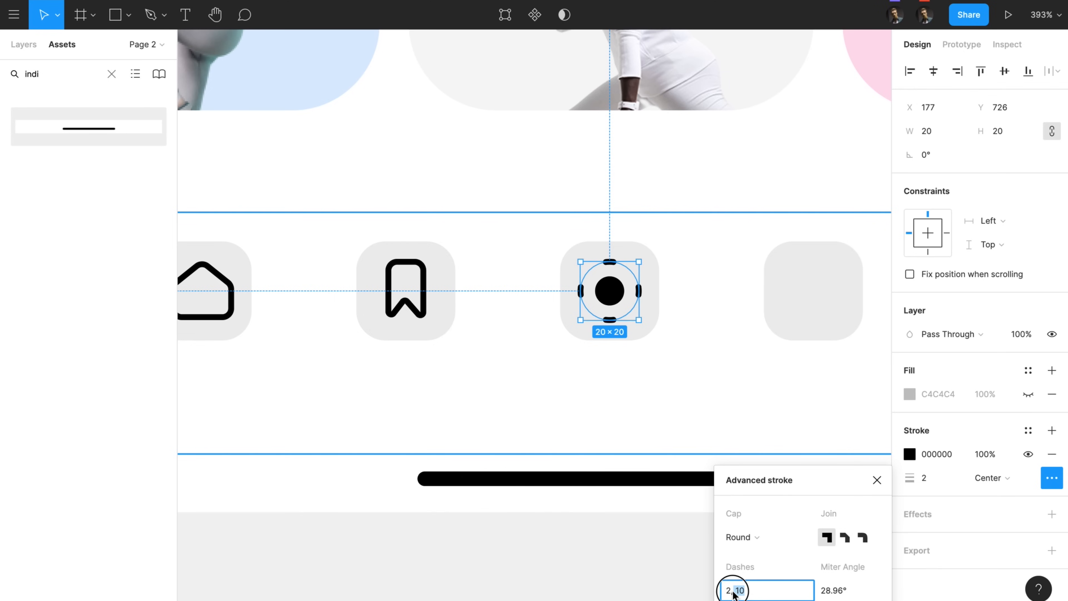
{"action": "type", "text": "5"}
{"action": "left_click_drag", "start_coordinate": [732, 591], "coordinate": [714, 593]}
{"action": "key", "text": "Return"}
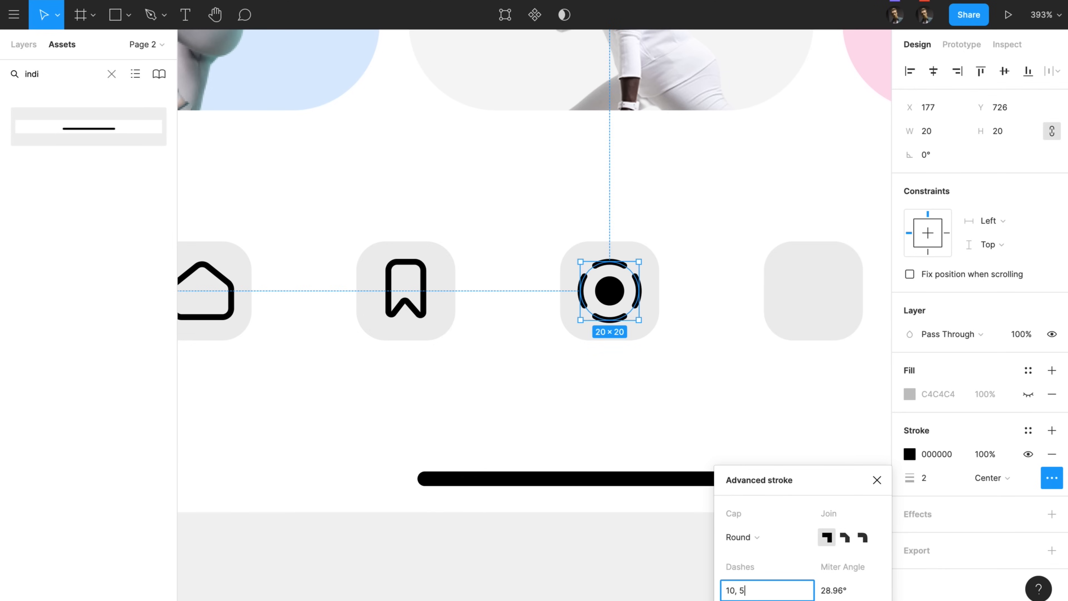
{"action": "key", "text": "Return"}
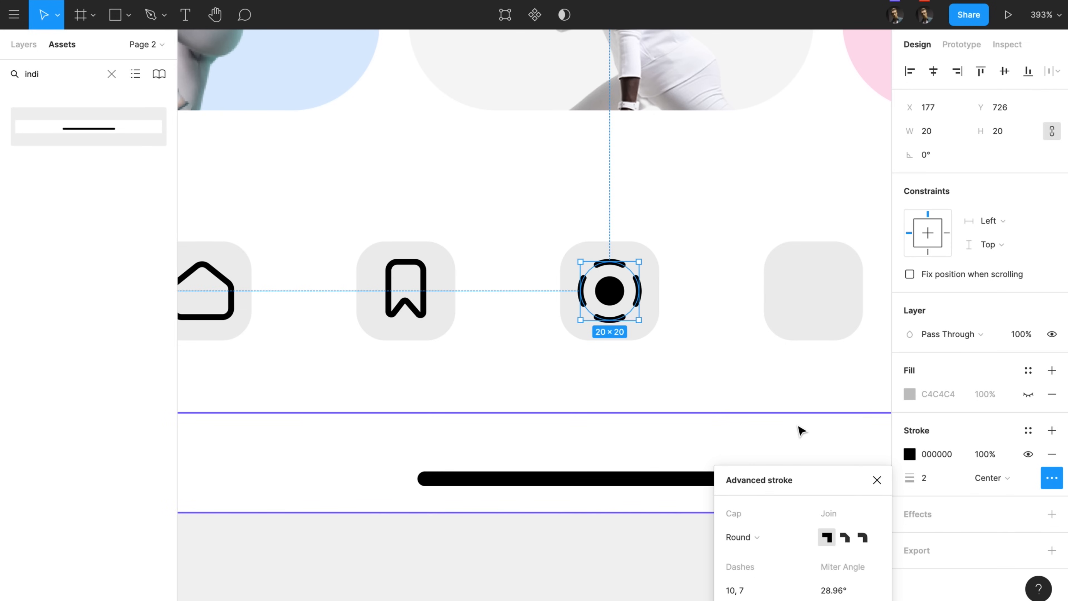
Step: Rotate the dashed outer circle to 50°
{"action": "type", "text": "30"}
{"action": "key", "text": "Return"}
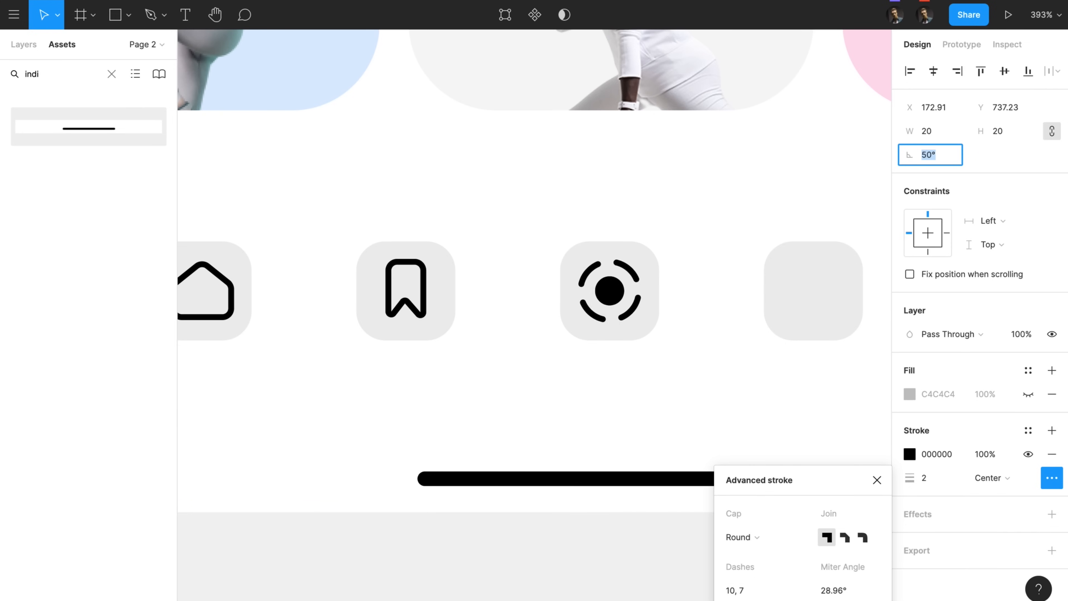
{"action": "left_click", "coordinate": [676, 385]}
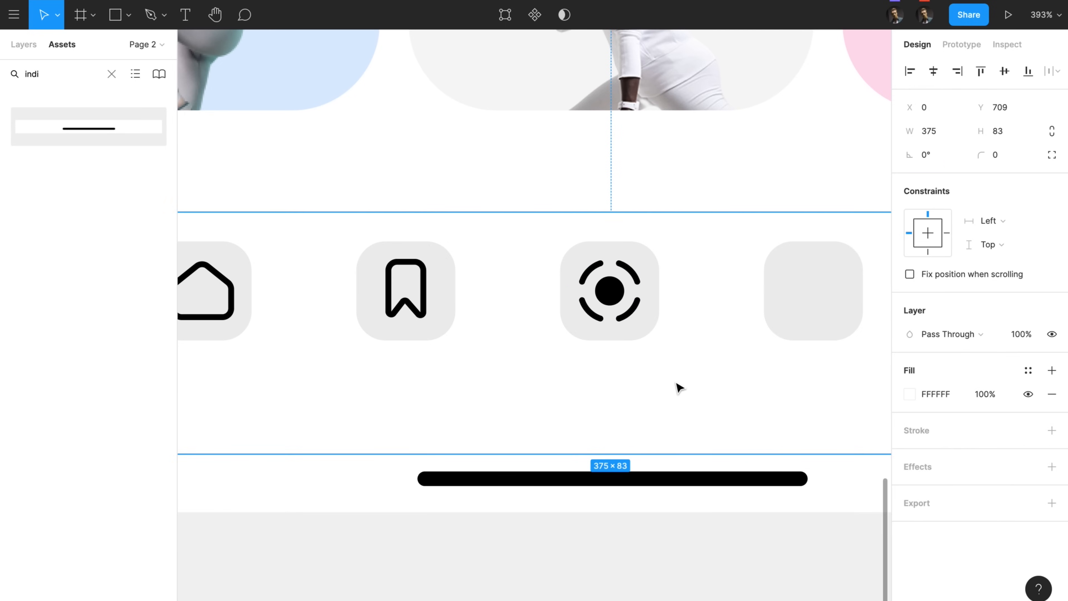
Step: Draw a 13 × 24 px outlined rectangle with corner radius 13 in the fourth placeholder at X 247, Y 726
{"action": "scroll", "coordinate": [678, 387], "scroll_direction": "right", "scroll_amount": 5}
{"action": "scroll", "coordinate": [679, 387], "scroll_direction": "right", "scroll_amount": 2}
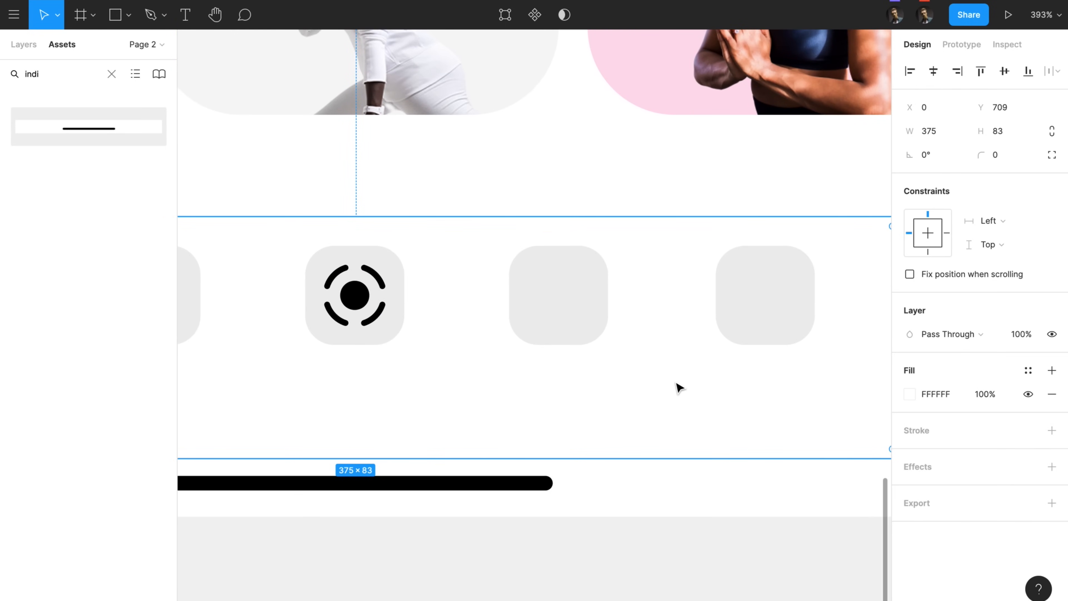
{"action": "key", "text": "r"}
{"action": "mouse_move", "coordinate": [529, 266]}
{"action": "left_mouse_down"}
{"action": "mouse_move", "coordinate": [540, 300]}
{"action": "mouse_move", "coordinate": [567, 322]}
{"action": "mouse_move", "coordinate": [549, 335]}
{"action": "left_mouse_up"}
{"action": "key", "text": "alt+super+v"}
{"action": "type", "text": "13"}
{"action": "key", "text": "Return"}
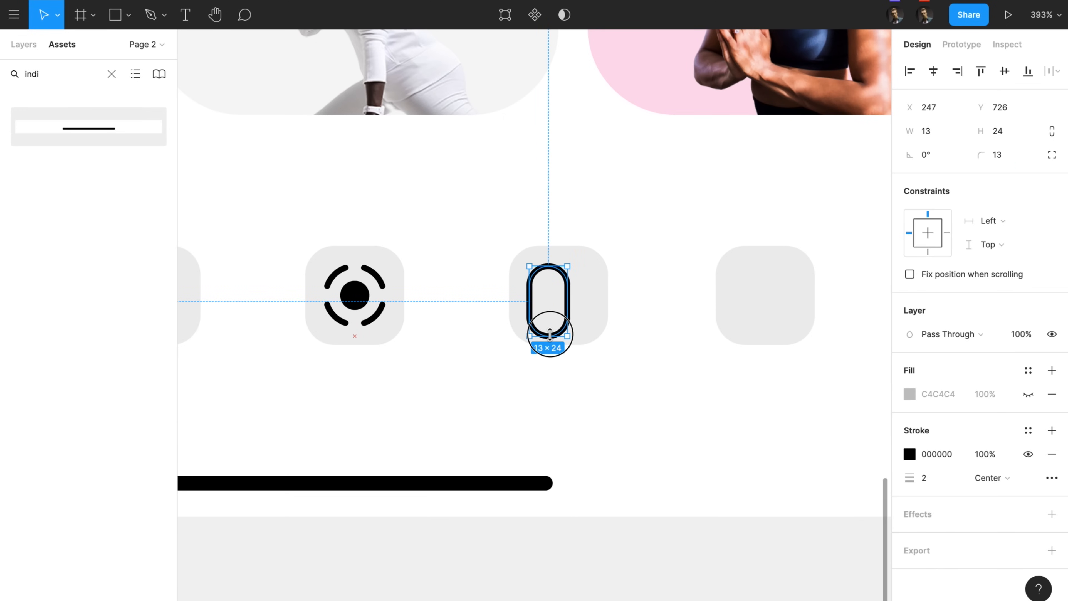
Step: Duplicate the pill shape, rotate the copy to -90° and place it at X 271.5, Y 737.5 so the lower ends overlap
{"action": "key", "text": "super+d"}
{"action": "left_click_drag", "start_coordinate": [573, 280], "coordinate": [585, 322]}
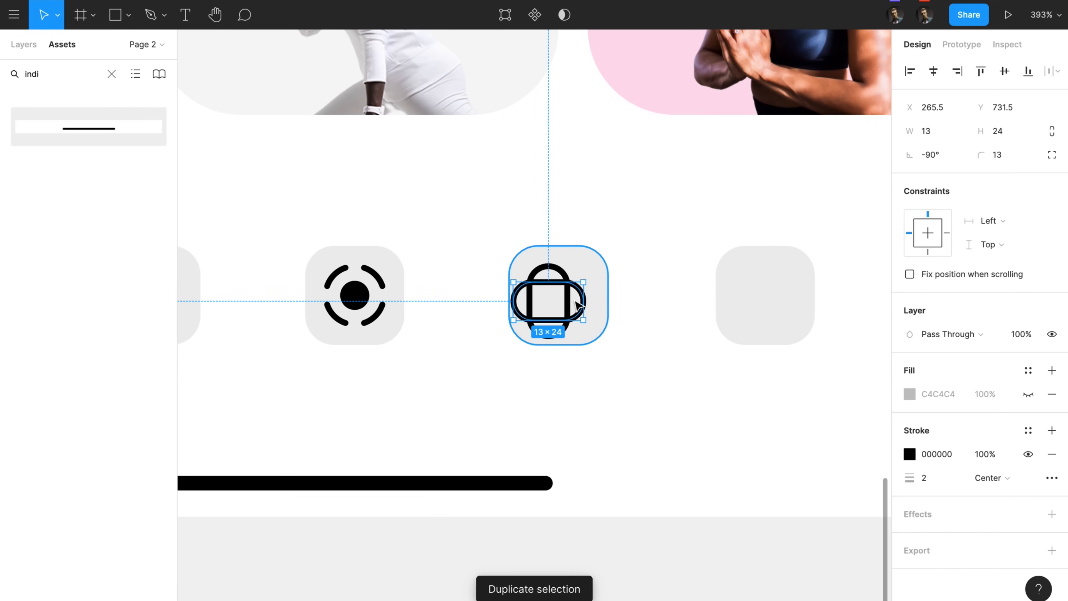
{"action": "key", "text": "Right"}
{"action": "key", "text": "Right"}
{"action": "key", "text": "Right"}
{"action": "key", "text": "Down"}
{"action": "key", "text": "Down"}
{"action": "key", "text": "Down"}
{"action": "key", "text": "Down"}
{"action": "key", "text": "Down"}
{"action": "key", "text": "Right"}
{"action": "key", "text": "Right"}
{"action": "key", "text": "Right"}
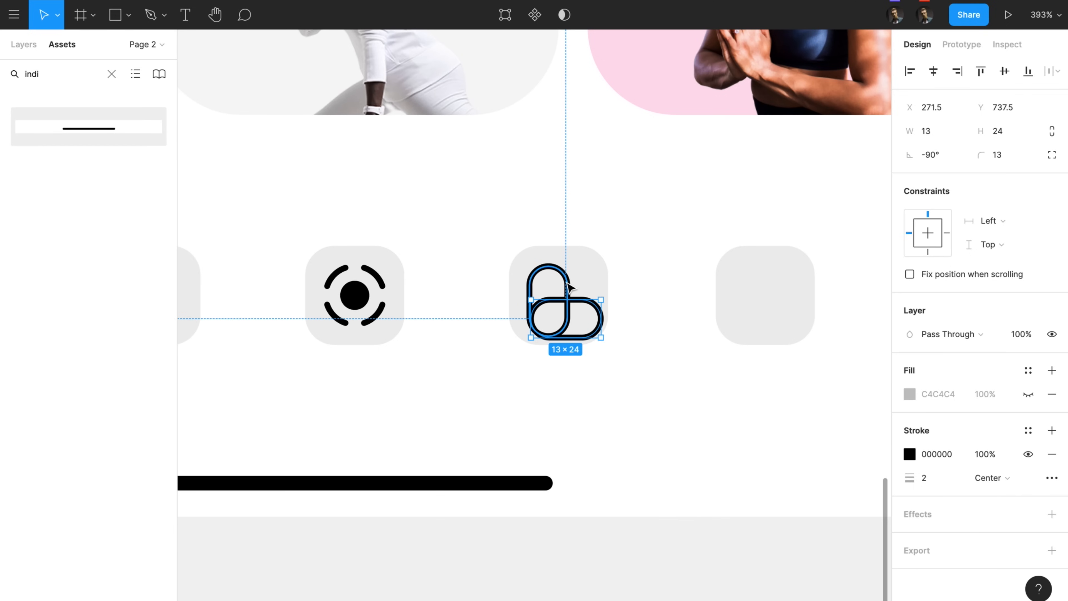
{"action": "key", "text": "Return"}
{"action": "left_click", "coordinate": [530, 338]}
{"action": "left_click", "coordinate": [925, 179]}
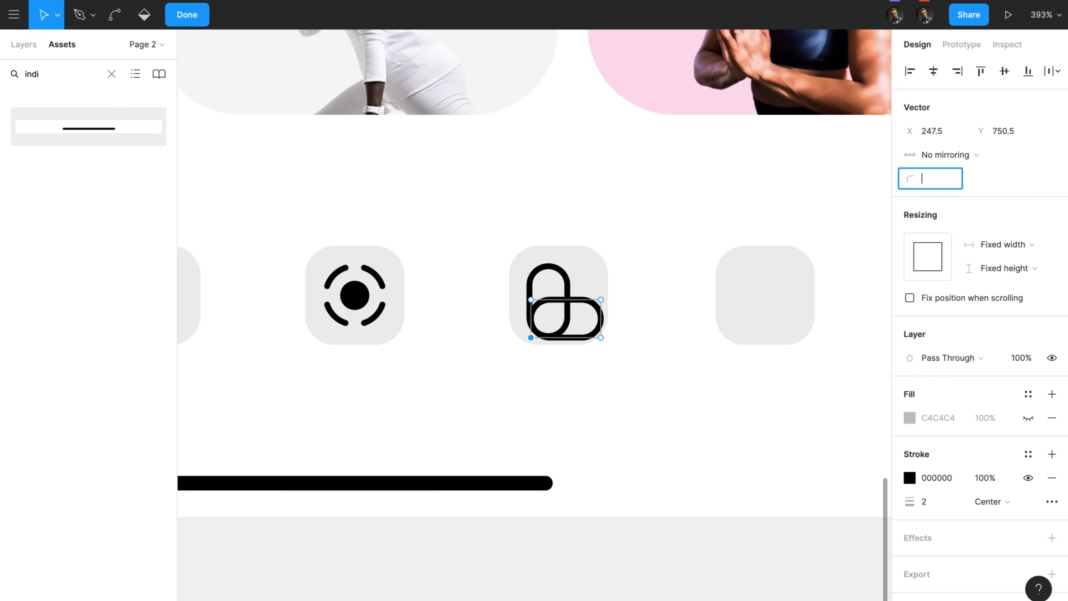
{"action": "key", "text": "Escape"}
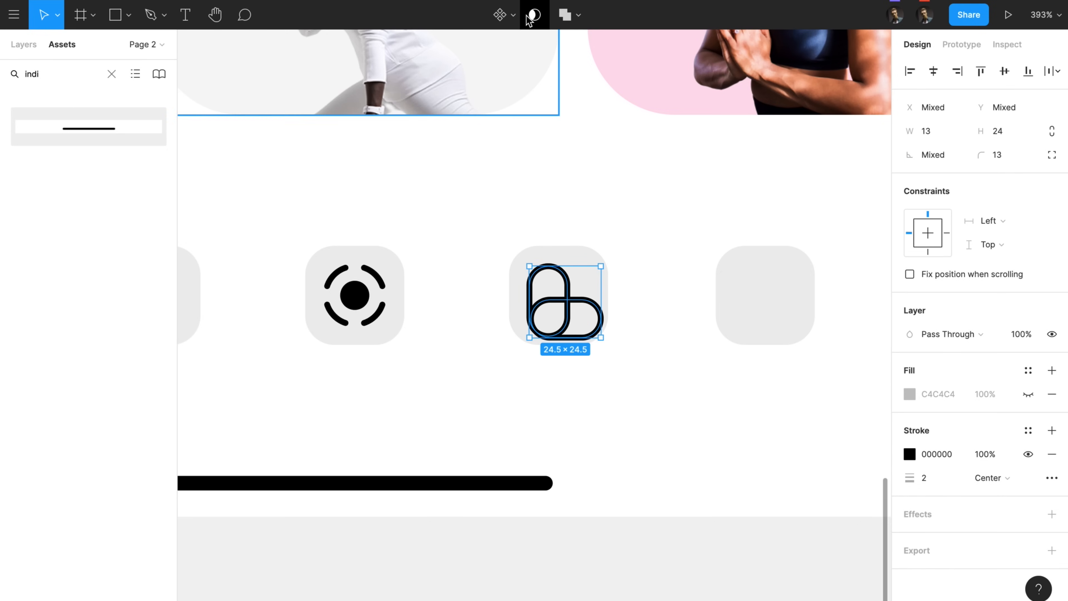
Step: Combine the two pill shapes with a Union and rotate the result to 45° to form a heart
{"action": "left_click", "coordinate": [564, 17]}
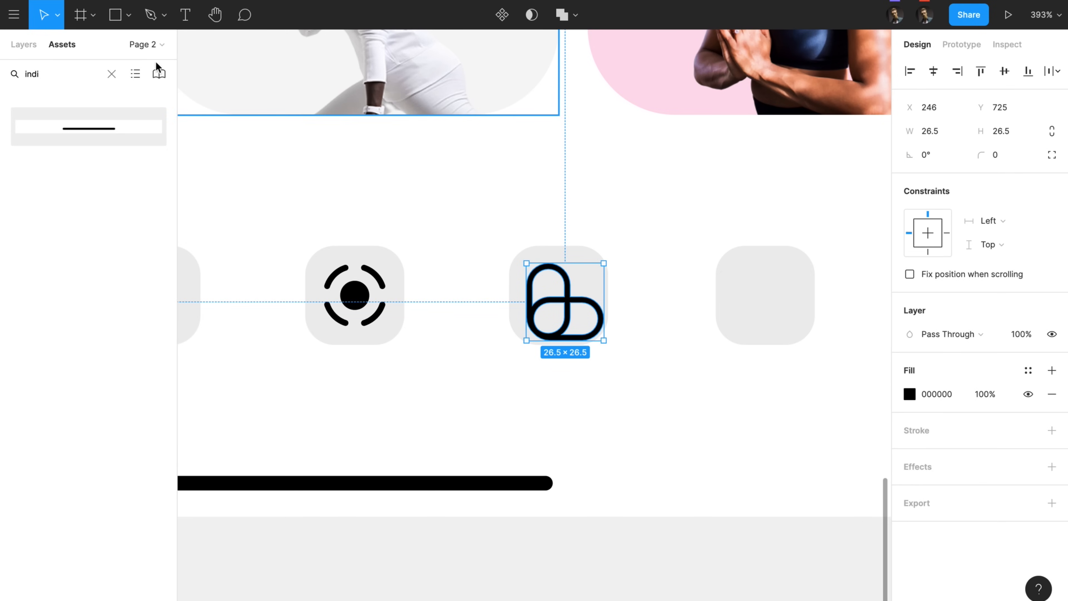
{"action": "left_click", "coordinate": [24, 44]}
{"action": "left_click_drag", "start_coordinate": [608, 258], "coordinate": [567, 241]}
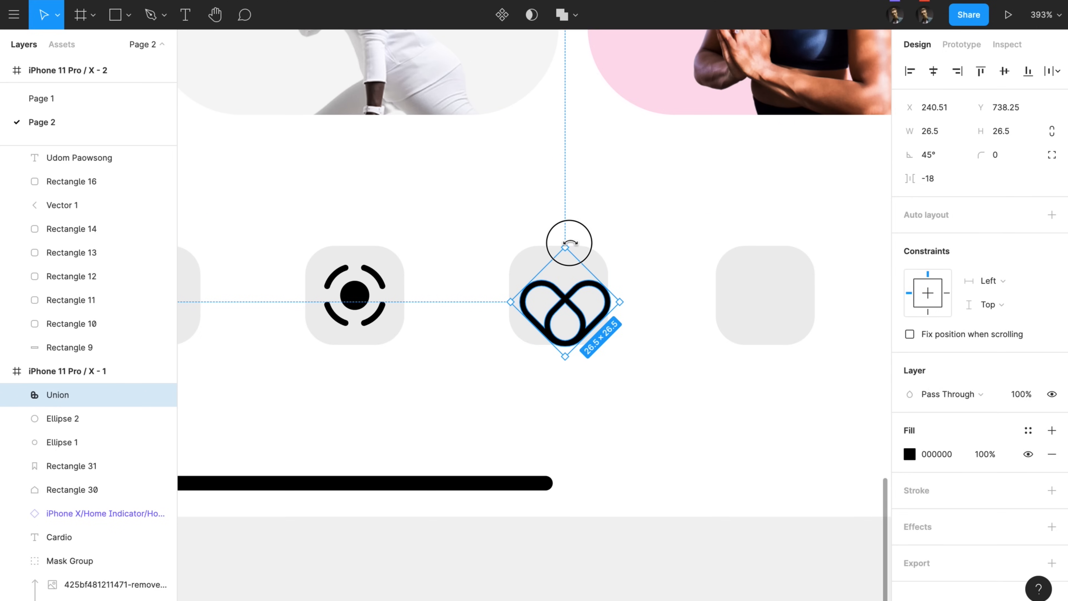
Step: Hide the strokes of the two rectangles inside the heart union
{"action": "double_click", "coordinate": [583, 324]}
{"action": "left_click", "coordinate": [67, 396]}
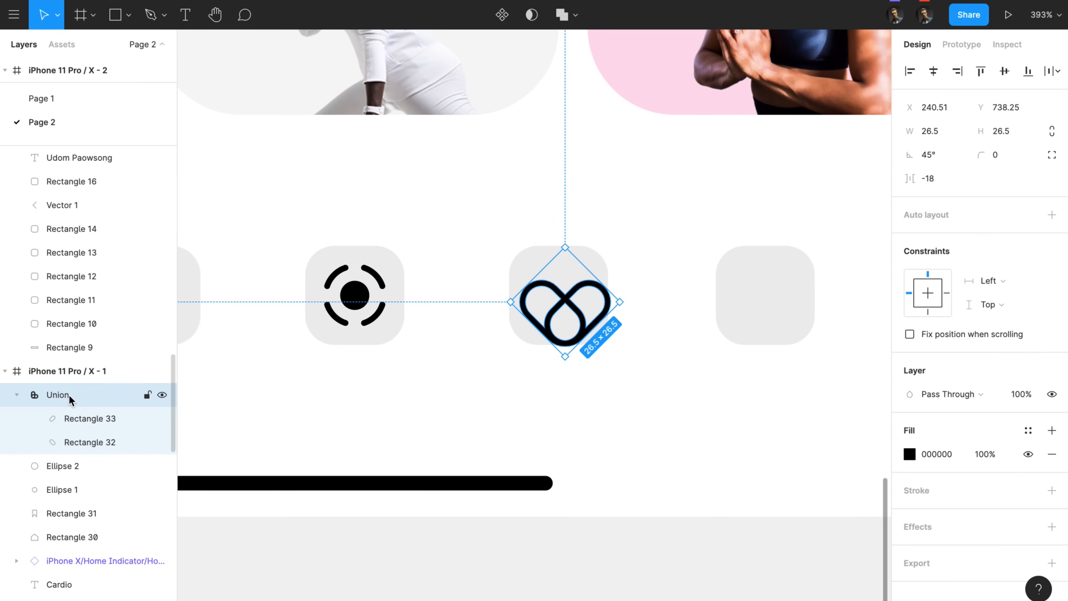
{"action": "left_click", "coordinate": [79, 418]}
{"action": "left_click", "coordinate": [126, 442]}
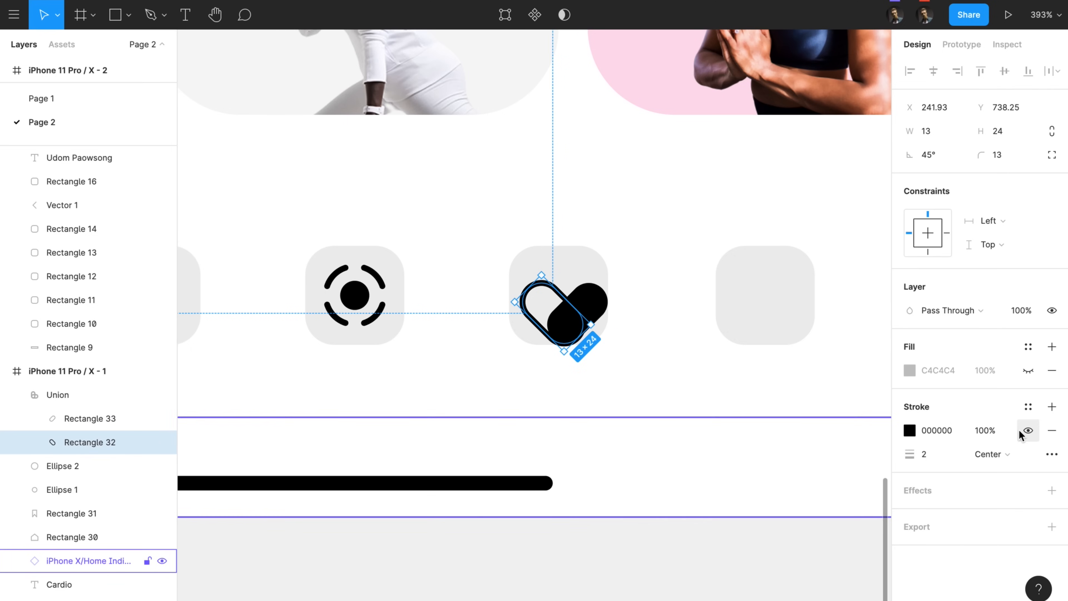
Step: Apply the icons' 2 px black outline style with hidden fill to the heart union and set its corner radius to 0
{"action": "left_click", "coordinate": [67, 396]}
{"action": "key", "text": "alt+super+v"}
{"action": "left_click", "coordinate": [1003, 156]}
{"action": "type", "text": "0"}
{"action": "key", "text": "Return"}
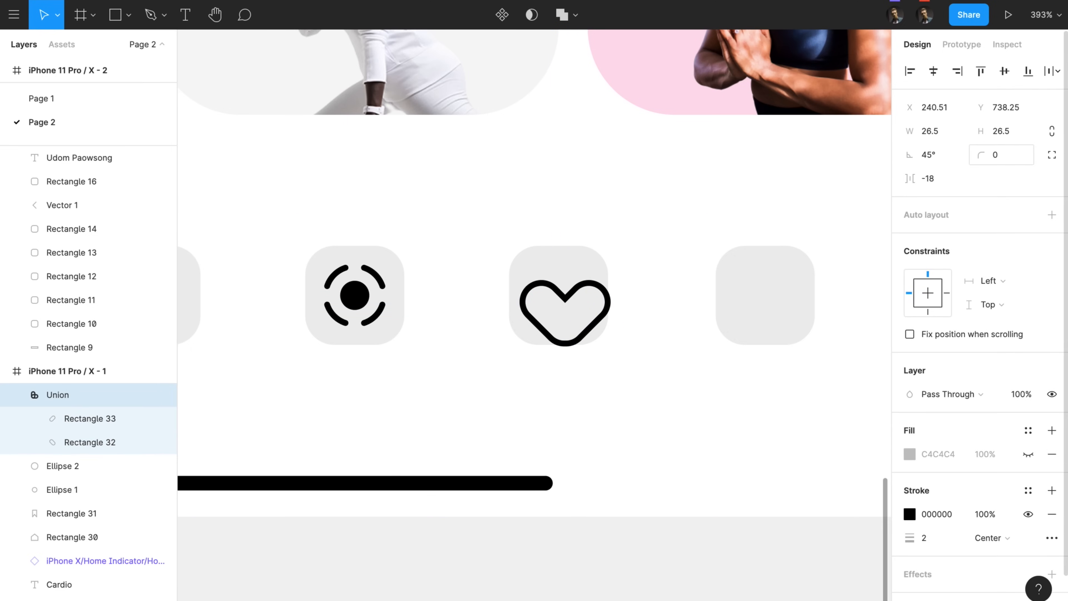
Step: Sharpen the heart's lower tip by setting the bottom corner radius of both inner rectangles to 2
{"action": "left_click", "coordinate": [56, 422]}
{"action": "key", "text": "Return"}
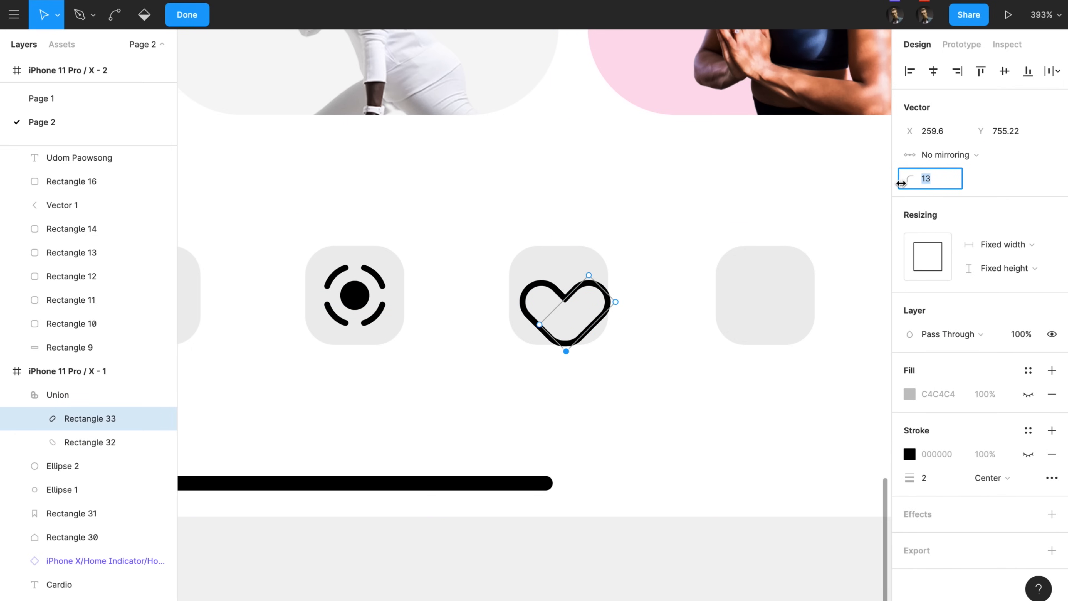
{"action": "type", "text": "2"}
{"action": "left_click", "coordinate": [91, 441]}
{"action": "key", "text": "Return"}
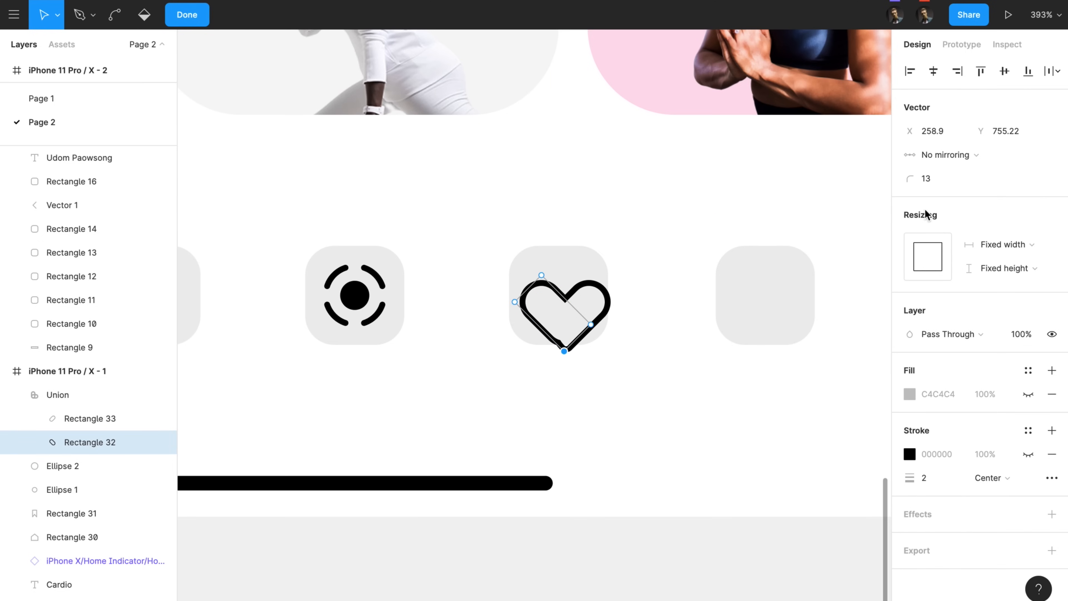
{"action": "left_click", "coordinate": [650, 367]}
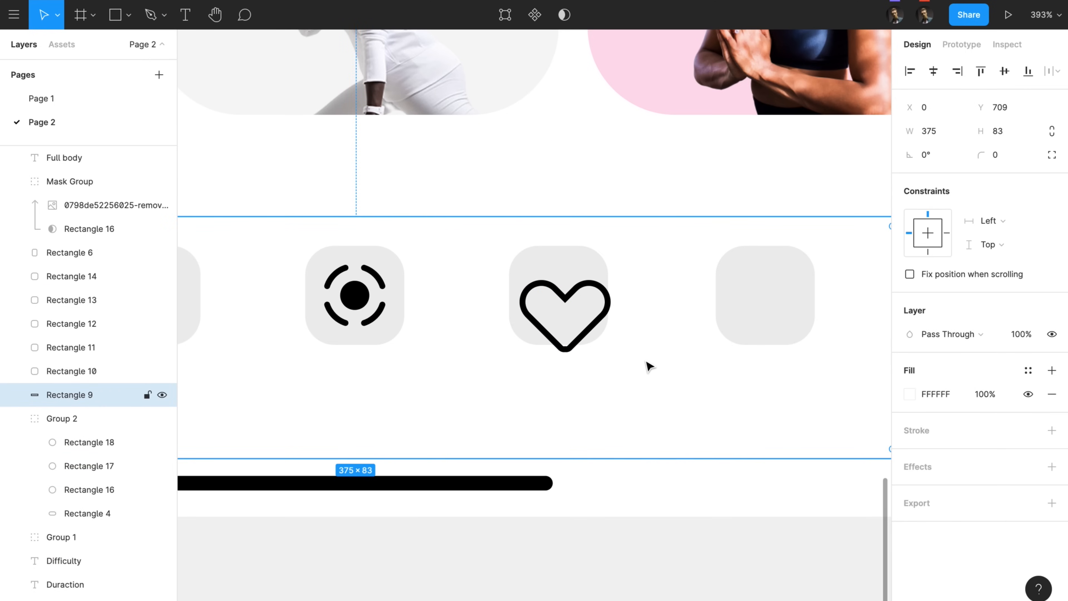
Step: Resize the heart to 16.97 × 16.97 px and position it at X 245.5, Y 733.5 in the fourth placeholder
{"action": "left_click", "coordinate": [611, 307]}
{"action": "left_click_drag", "start_coordinate": [611, 300], "coordinate": [596, 302]}
{"action": "left_click_drag", "start_coordinate": [573, 302], "coordinate": [603, 290]}
{"action": "scroll", "coordinate": [576, 287], "scroll_direction": "left", "scroll_amount": 1}
{"action": "key", "text": "super+g"}
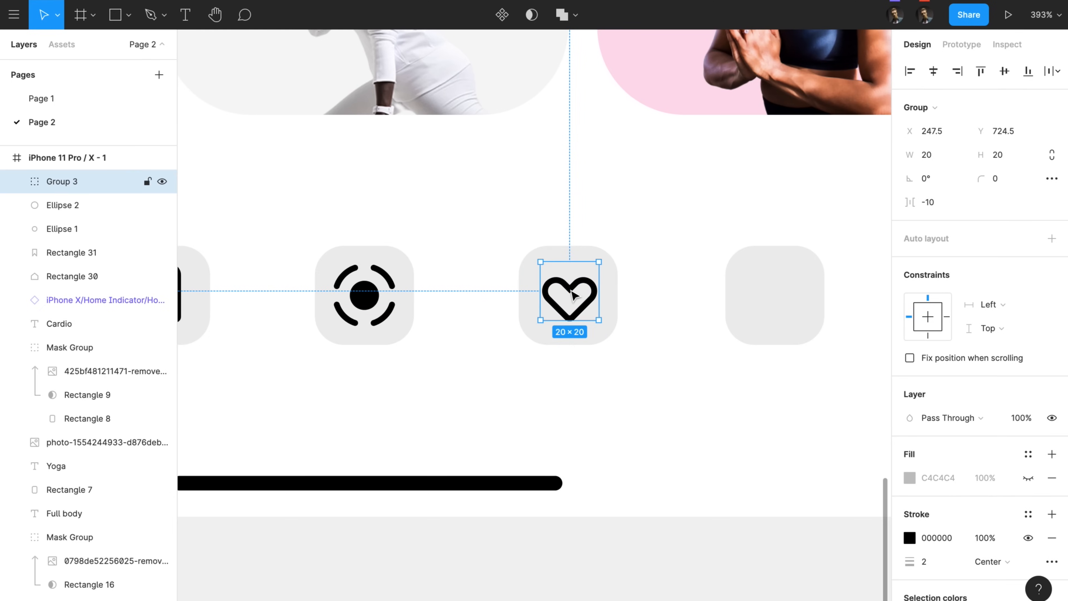
{"action": "key", "text": "super+z"}
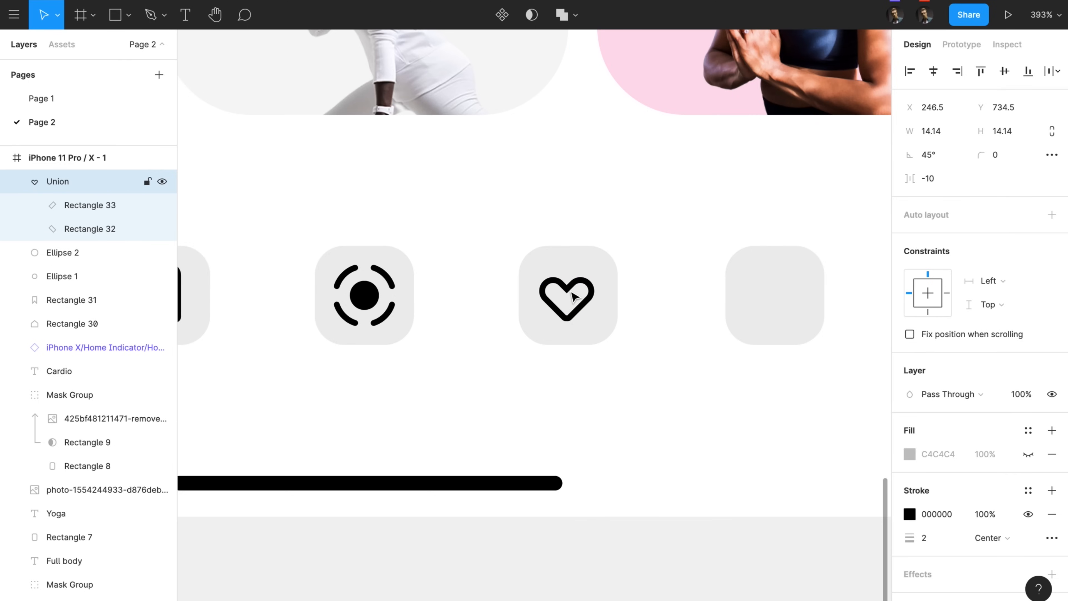
{"action": "left_click_drag", "start_coordinate": [599, 291], "coordinate": [601, 289]}
{"action": "key", "text": "Right"}
{"action": "key", "text": "Up"}
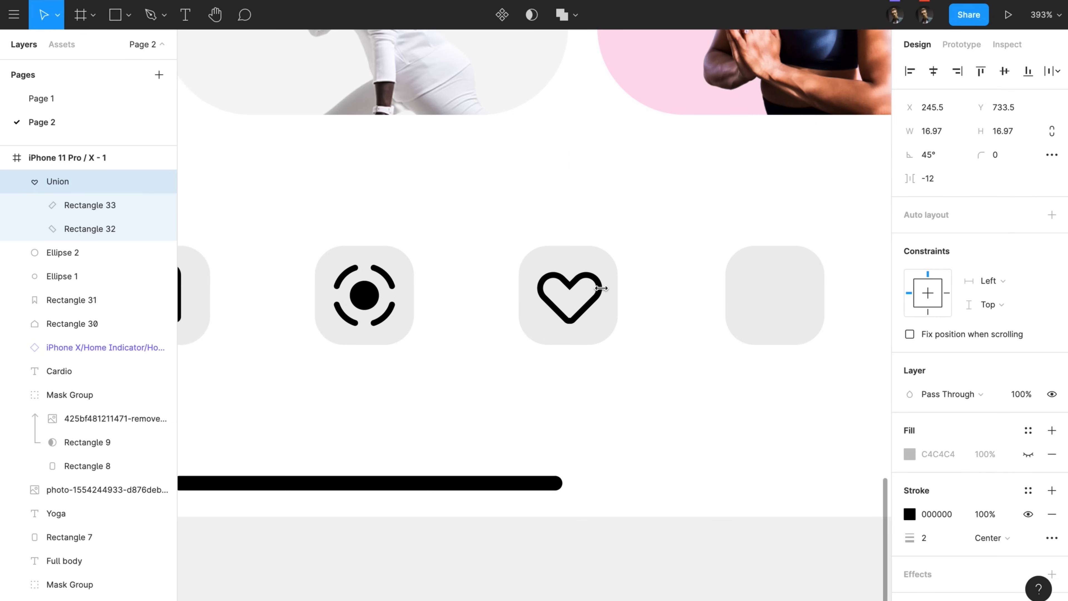
{"action": "left_click", "coordinate": [621, 374]}
Step: Draw a circle about 14 px wide in the fifth placeholder and one about 22 px wide directly below it at X 318, Y 739
{"action": "scroll", "coordinate": [622, 373], "scroll_direction": "right", "scroll_amount": 2}
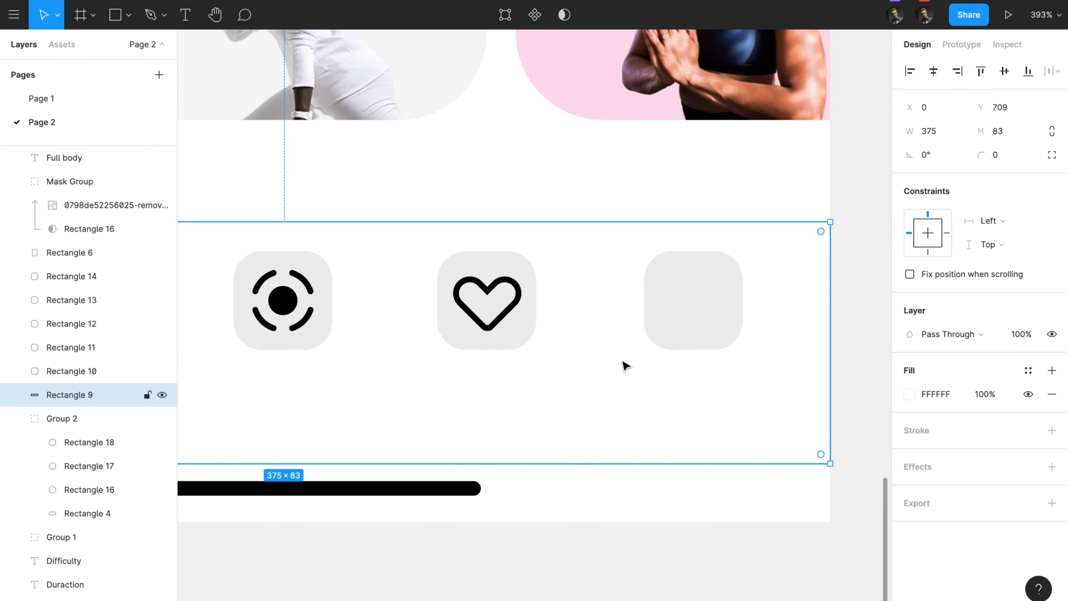
{"action": "key", "text": "o"}
{"action": "left_click_drag", "start_coordinate": [691, 291], "coordinate": [698, 303]}
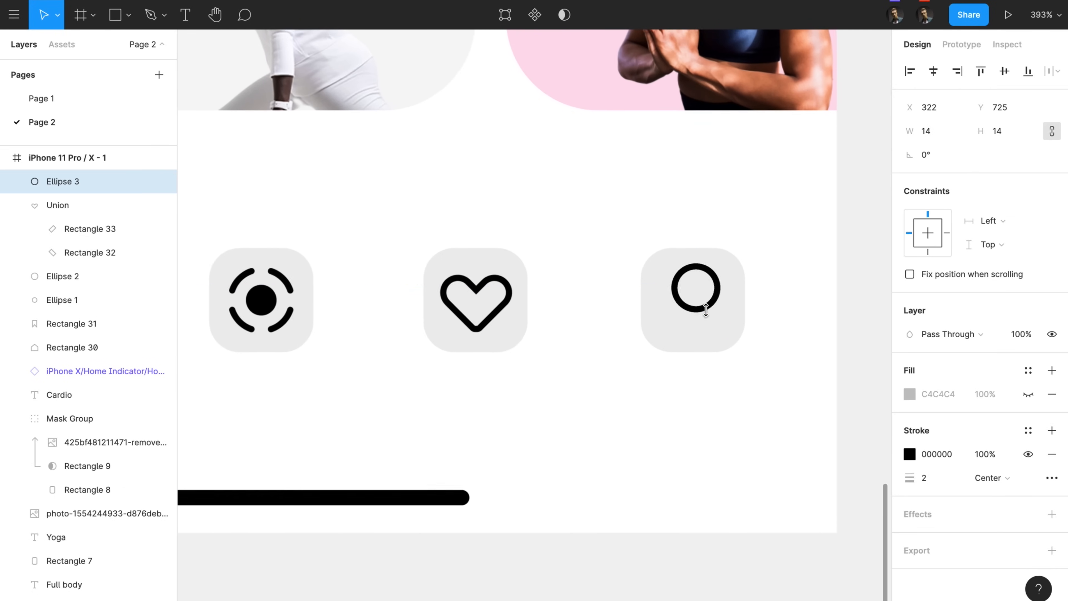
{"action": "left_click_drag", "start_coordinate": [704, 297], "coordinate": [731, 296]}
{"action": "left_click_drag", "start_coordinate": [714, 330], "coordinate": [714, 346]}
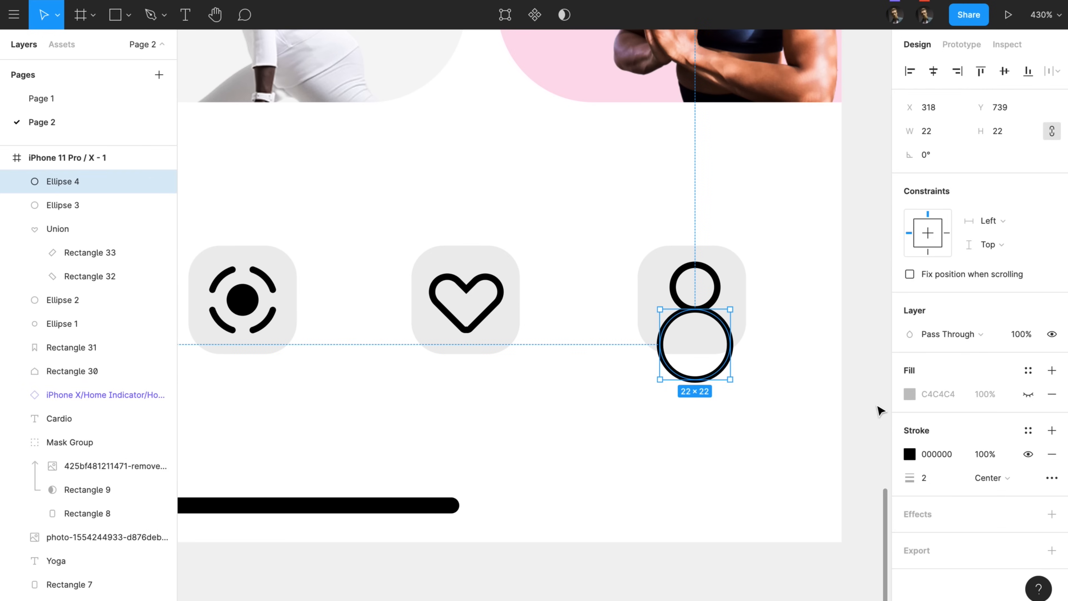
Step: Remove the lower half of the larger circle, leaving an open 22 × 11 px arc for the profile icon's shoulders
{"action": "double_click", "coordinate": [679, 330]}
{"action": "left_click_drag", "start_coordinate": [705, 392], "coordinate": [675, 364]}
{"action": "key", "text": "Delete"}
{"action": "double_click", "coordinate": [685, 367]}
{"action": "left_click", "coordinate": [725, 329]}
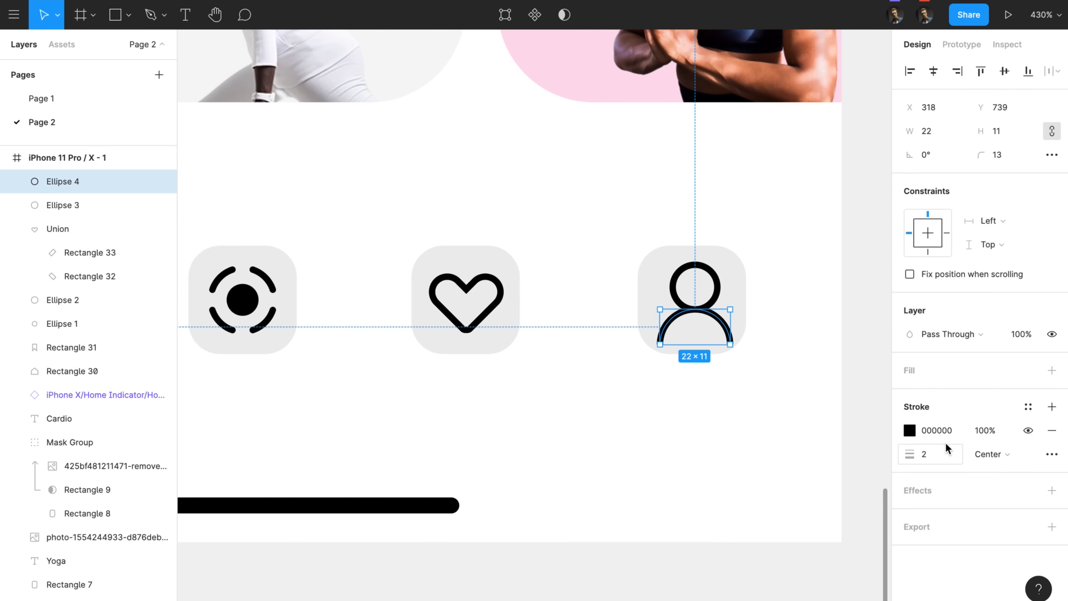
Step: Give the shoulder arc's stroke round caps
{"action": "left_click", "coordinate": [1050, 454]}
{"action": "left_click", "coordinate": [739, 510]}
{"action": "left_click", "coordinate": [765, 529]}
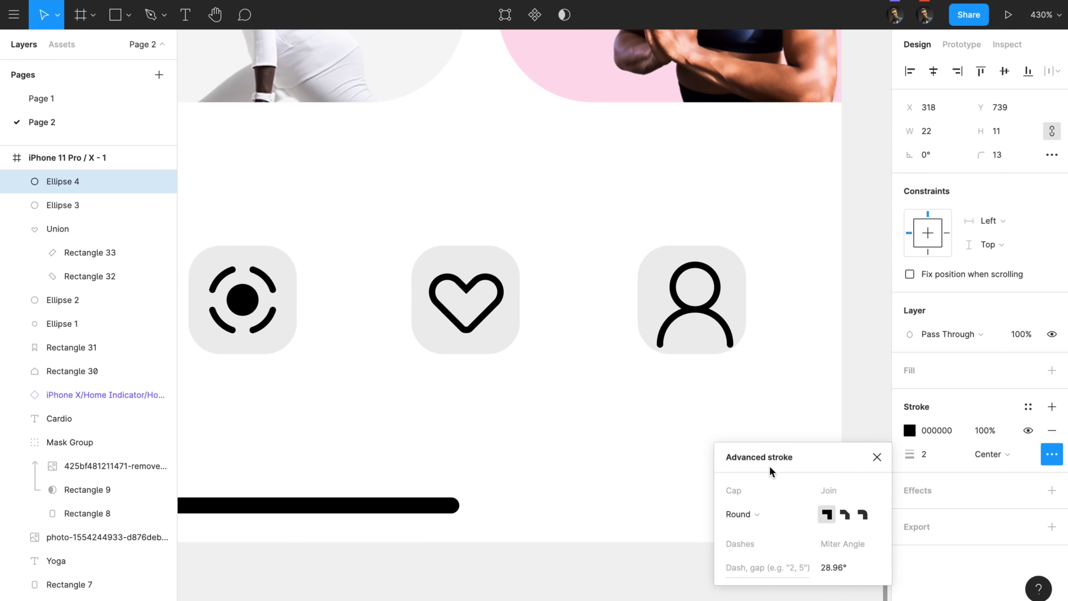
{"action": "left_click", "coordinate": [744, 393]}
Step: Group the head circle and shoulder arc, shrink the group to 17 × 18.33 px and position it at X 320, Y 726.33
{"action": "left_click", "coordinate": [731, 339]}
{"action": "left_click", "coordinate": [718, 300], "text": "shift"}
{"action": "key", "text": "ctrl+g"}
{"action": "left_click_drag", "start_coordinate": [733, 264], "coordinate": [721, 278]}
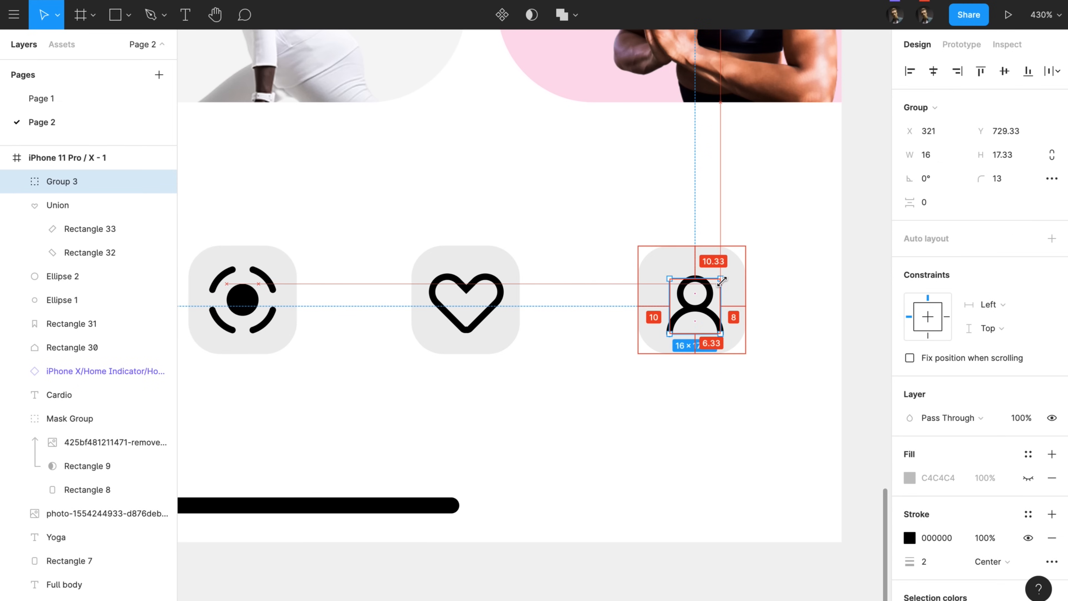
{"action": "key", "text": "ctrl+Right"}
{"action": "key", "text": "ctrl+Down"}
{"action": "key", "text": "Left"}
{"action": "key", "text": "Left"}
{"action": "key", "text": "Up"}
{"action": "key", "text": "Up"}
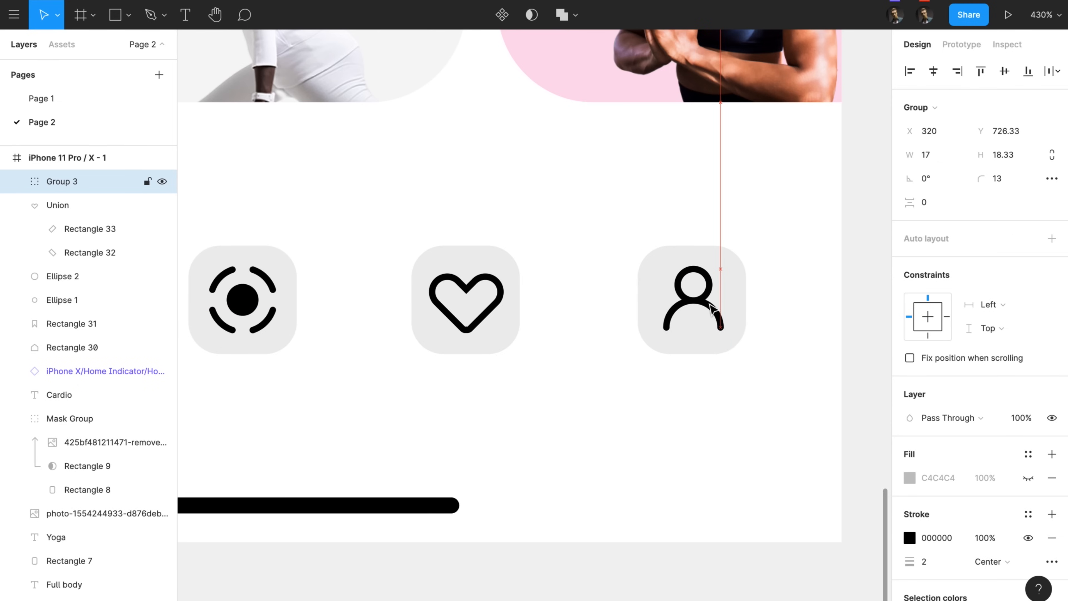
Step: Delete the five grey placeholder squares behind the tab bar icons
{"action": "left_click", "coordinate": [729, 252]}
{"action": "left_click", "coordinate": [468, 261], "text": "shift"}
{"action": "scroll", "coordinate": [477, 262], "scroll_direction": "down", "scroll_amount": 5}
{"action": "left_click", "coordinate": [363, 263], "text": "shift"}
{"action": "left_click", "coordinate": [253, 264], "text": "shift"}
{"action": "scroll", "coordinate": [268, 266], "scroll_direction": "left", "scroll_amount": 5}
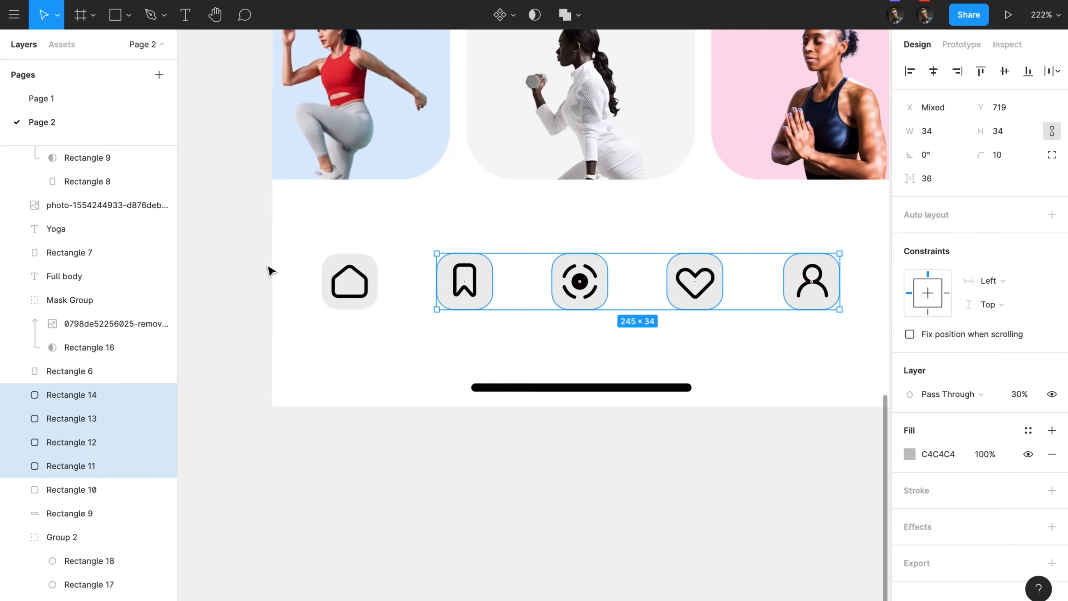
{"action": "left_click", "coordinate": [443, 270], "text": "shift"}
{"action": "key", "text": "Delete"}
{"action": "scroll", "coordinate": [443, 270], "scroll_direction": "down", "scroll_amount": 5}
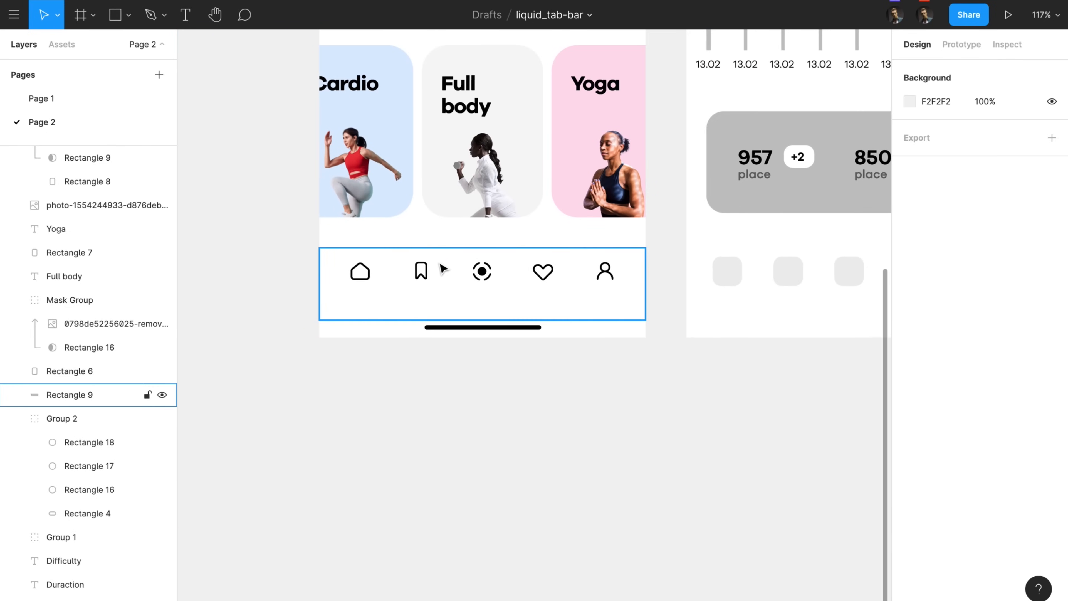
Step: Resize the tab bar's background rectangle to 375 × 69 px
{"action": "left_click", "coordinate": [444, 274]}
{"action": "mouse_move", "coordinate": [477, 321]}
{"action": "left_mouse_down"}
{"action": "mouse_move", "coordinate": [479, 332]}
{"action": "mouse_move", "coordinate": [493, 308]}
{"action": "left_mouse_up"}
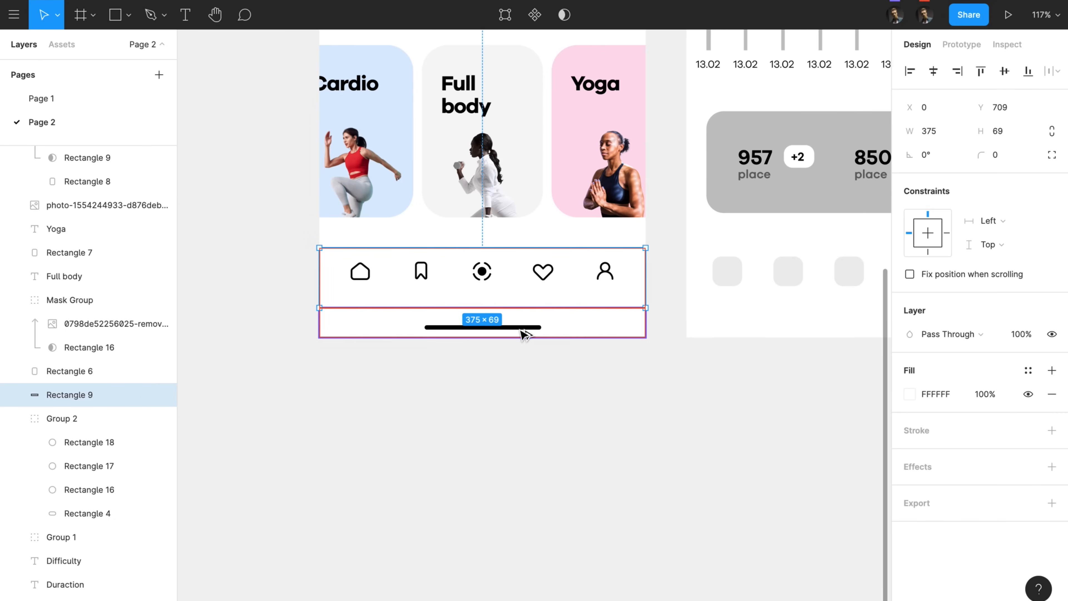
{"action": "key", "text": "ctrl+z"}
{"action": "key", "text": "ctrl+z"}
{"action": "left_click", "coordinate": [502, 298]}
{"action": "mouse_move", "coordinate": [506, 318]}
{"action": "left_mouse_down"}
{"action": "mouse_move", "coordinate": [508, 299]}
{"action": "mouse_move", "coordinate": [529, 298]}
{"action": "mouse_move", "coordinate": [536, 329]}
{"action": "mouse_move", "coordinate": [509, 308]}
{"action": "left_mouse_up"}
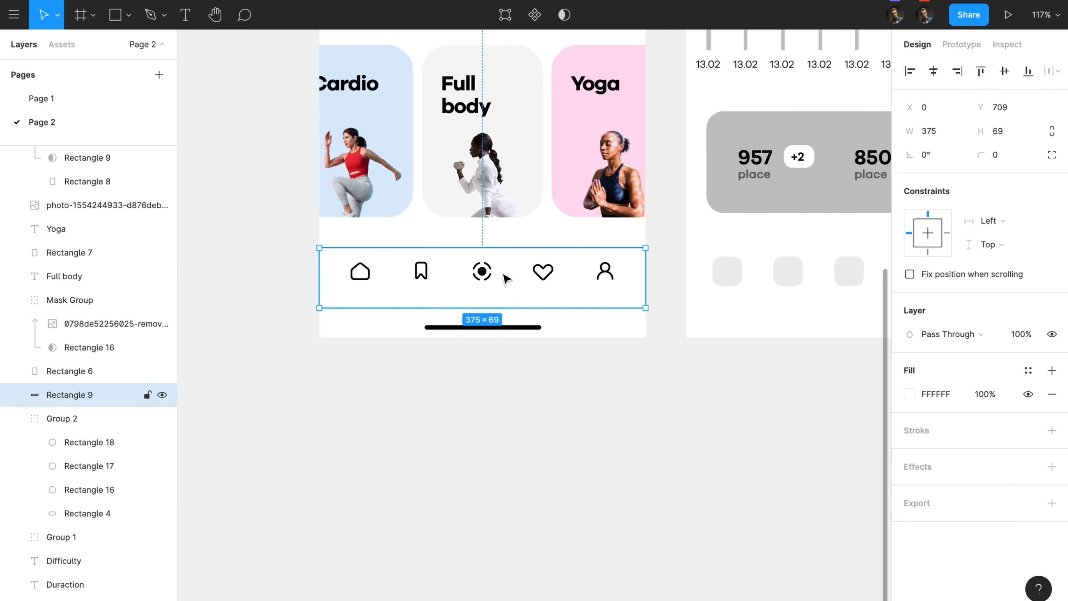
Step: Move the five icons down in the tab bar, then shift the home icon to X 27 and the profile icon outward
{"action": "left_click_drag", "start_coordinate": [318, 267], "coordinate": [613, 294]}
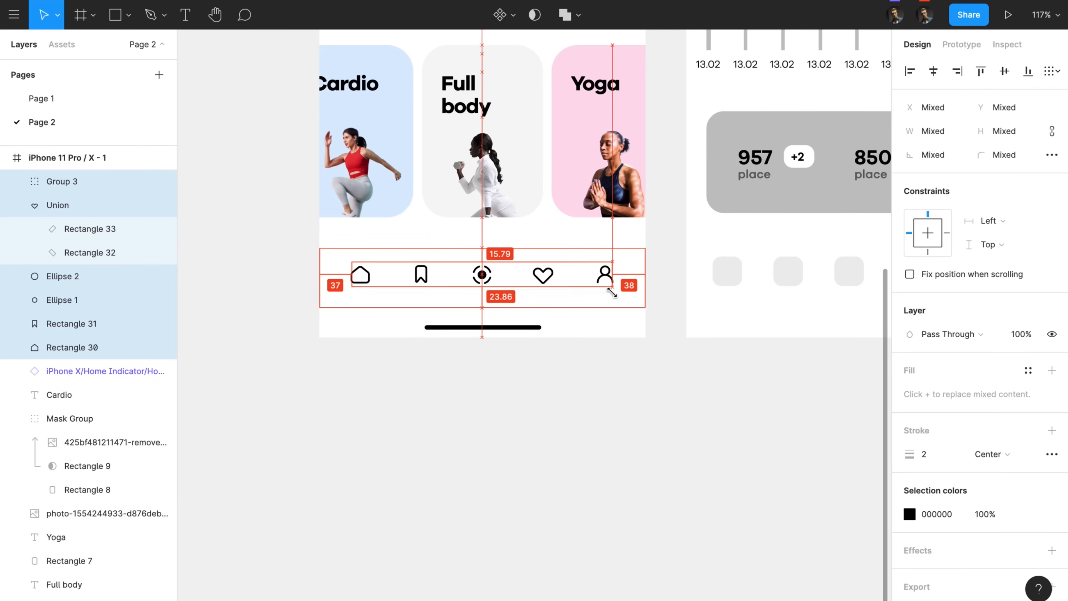
{"action": "left_click", "coordinate": [274, 286]}
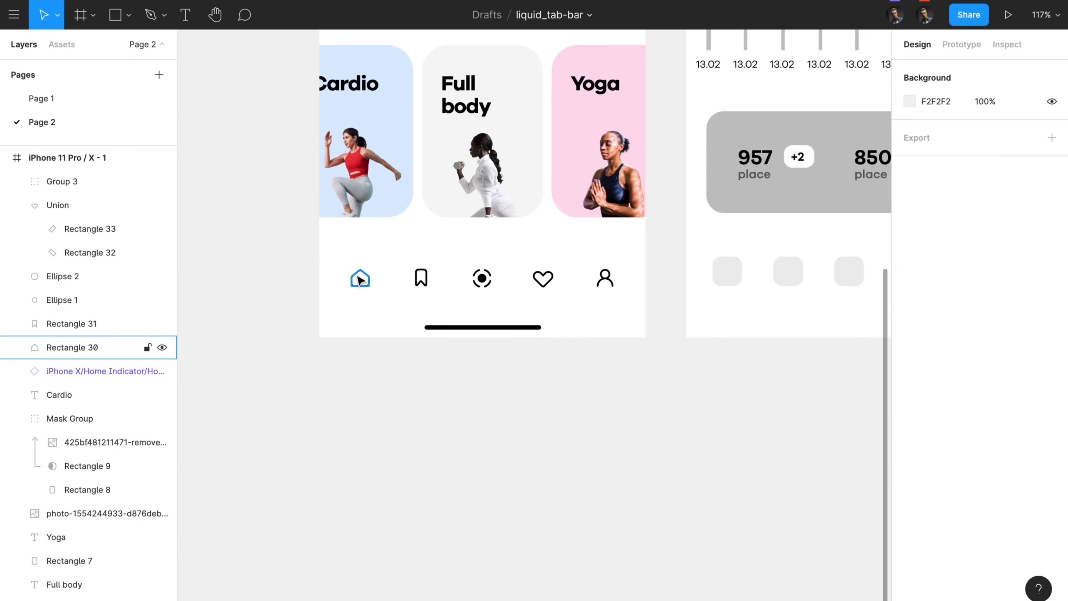
{"action": "left_click", "coordinate": [359, 279]}
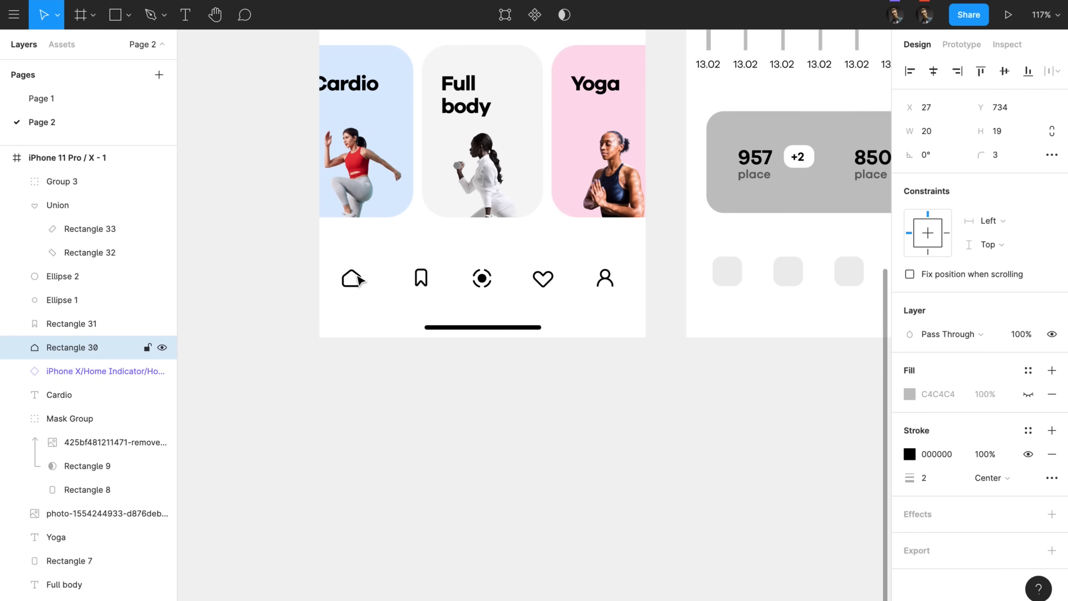
{"action": "left_click", "coordinate": [611, 279]}
{"action": "key", "text": "Left"}
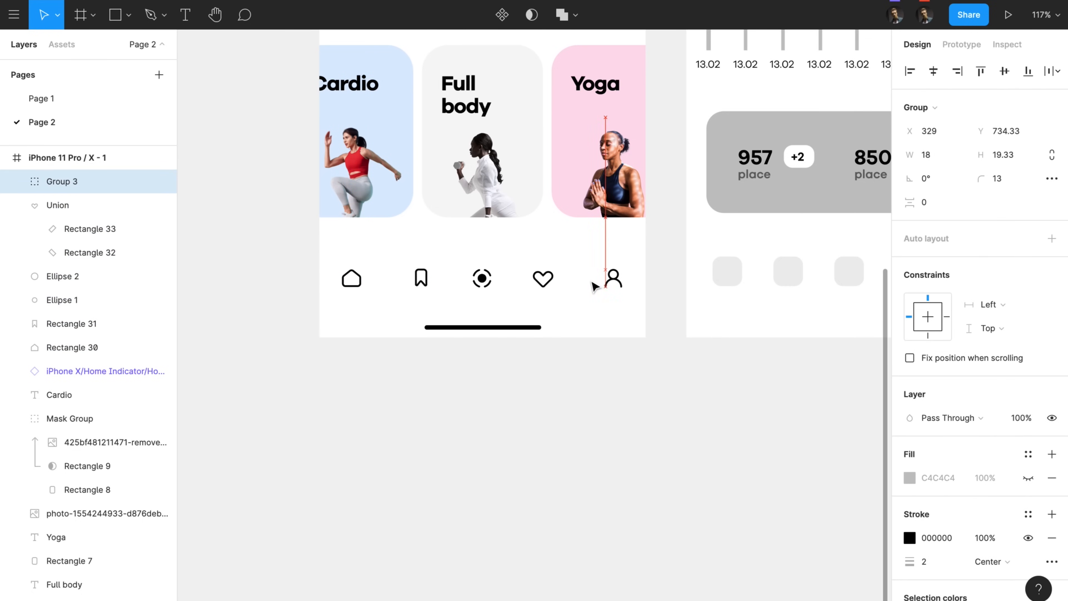
Step: Group the two circles of the target icon in the middle of the tab bar
{"action": "left_click", "coordinate": [537, 281], "text": "shift"}
{"action": "left_click", "coordinate": [482, 279], "text": "shift"}
{"action": "left_click", "coordinate": [478, 292]}
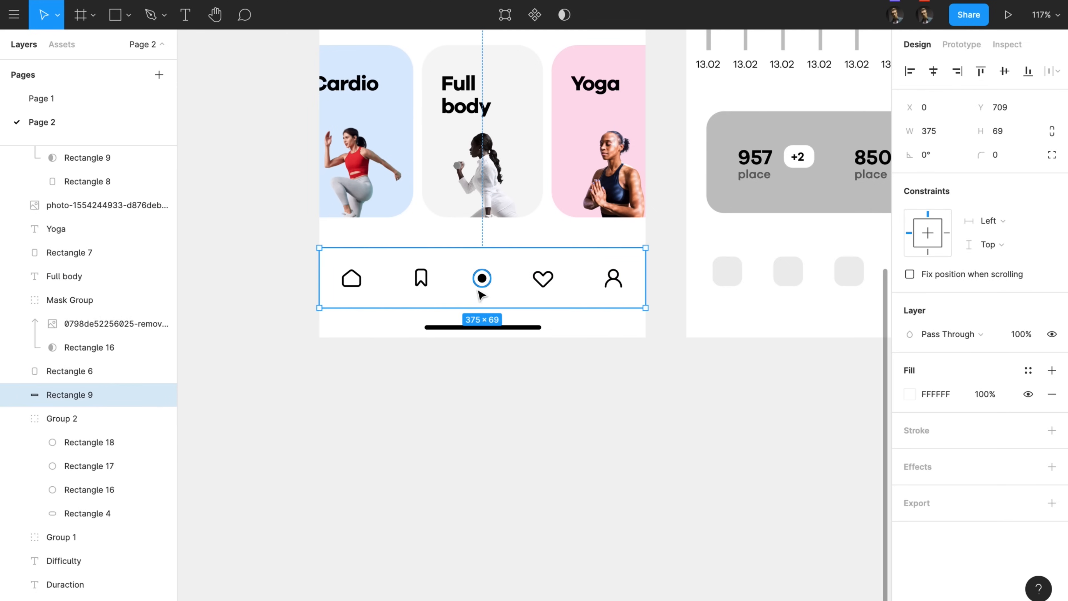
{"action": "left_click", "coordinate": [482, 278]}
{"action": "left_click", "coordinate": [487, 285], "text": "shift"}
{"action": "key", "text": "super+g"}
Step: Space the five tab bar icons evenly across the bar
{"action": "left_click", "coordinate": [423, 282], "text": "shift"}
{"action": "left_click", "coordinate": [356, 284], "text": "shift"}
{"action": "left_click", "coordinate": [542, 278], "text": "shift"}
{"action": "left_click", "coordinate": [613, 277], "text": "shift"}
{"action": "left_click", "coordinate": [1057, 71]}
{"action": "left_click", "coordinate": [967, 135]}
Step: Undo the recent tab bar changes back to before the five grey placeholder squares were deleted
{"action": "left_click", "coordinate": [624, 390]}
{"action": "key", "text": "super+z"}
{"action": "key", "text": "super+z"}
{"action": "key", "text": "super+z"}
{"action": "key", "text": "super+z"}
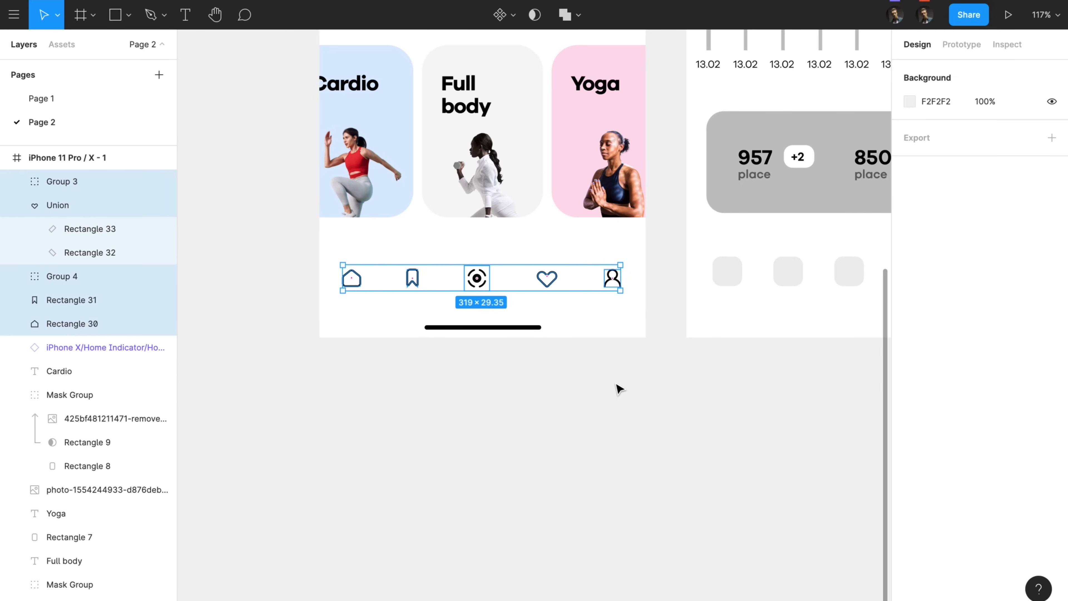
{"action": "key", "text": "super+z"}
{"action": "key", "text": "super+z"}
{"action": "key", "text": "super+z"}
{"action": "key", "text": "super+z"}
{"action": "key", "text": "super+z"}
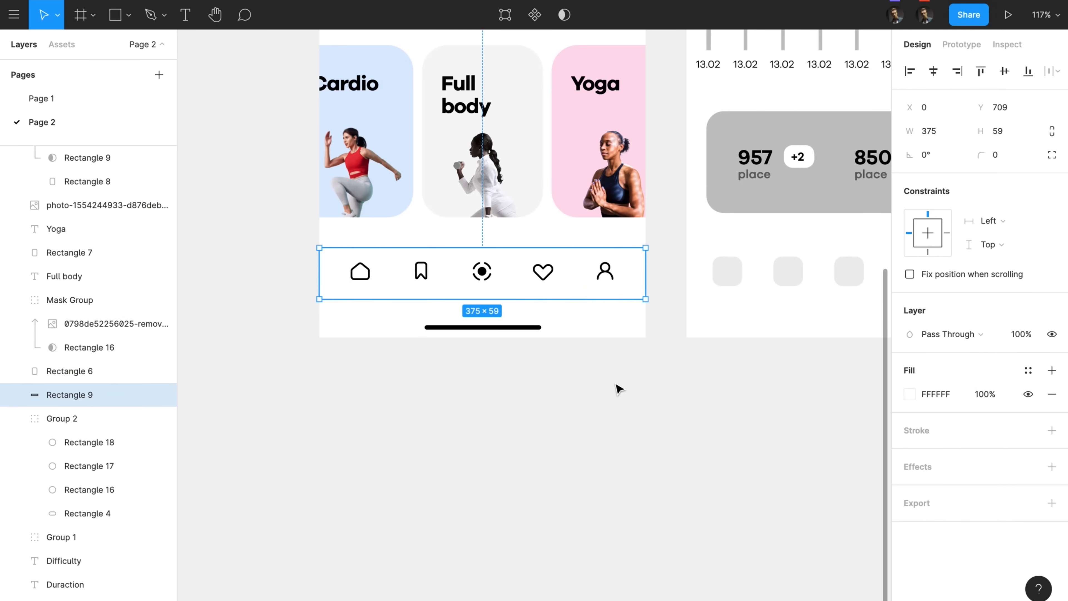
Step: Change the fill of the five grey placeholder squares behind the tab bar icons to white
{"action": "left_click", "coordinate": [368, 284]}
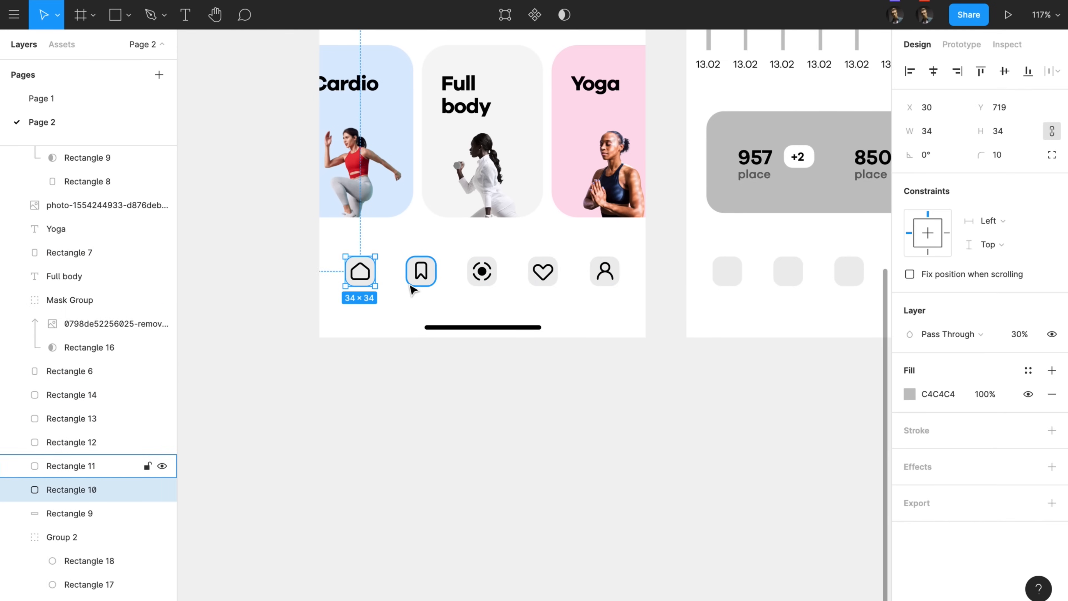
{"action": "left_click", "coordinate": [421, 278], "text": "shift"}
{"action": "left_click", "coordinate": [482, 279], "text": "shift"}
{"action": "left_click", "coordinate": [542, 279], "text": "shift"}
{"action": "left_click", "coordinate": [601, 280], "text": "shift"}
{"action": "left_click", "coordinate": [909, 455]}
{"action": "left_click_drag", "start_coordinate": [778, 332], "coordinate": [561, 167]}
{"action": "left_click", "coordinate": [605, 236]}
{"action": "left_click", "coordinate": [662, 268]}
Step: Group the profile icon and the heart icon each with its own 34 × 34 px background square
{"action": "left_click", "coordinate": [603, 272]}
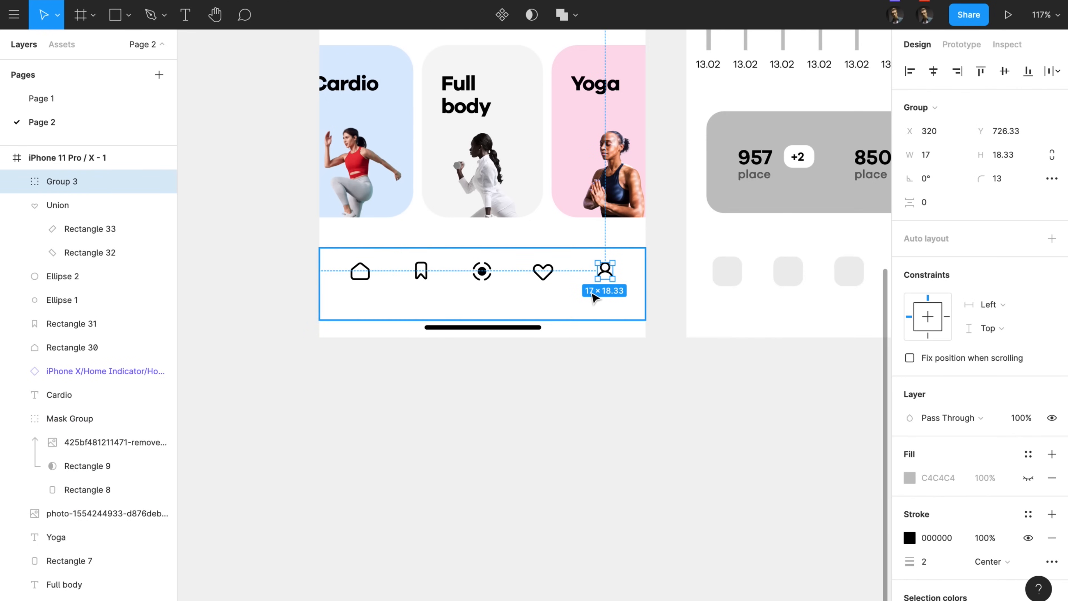
{"action": "left_click", "coordinate": [662, 277]}
{"action": "left_click", "coordinate": [605, 274]}
{"action": "left_click", "coordinate": [595, 283], "text": "shift"}
{"action": "key", "text": "super+g"}
{"action": "left_click", "coordinate": [547, 278]}
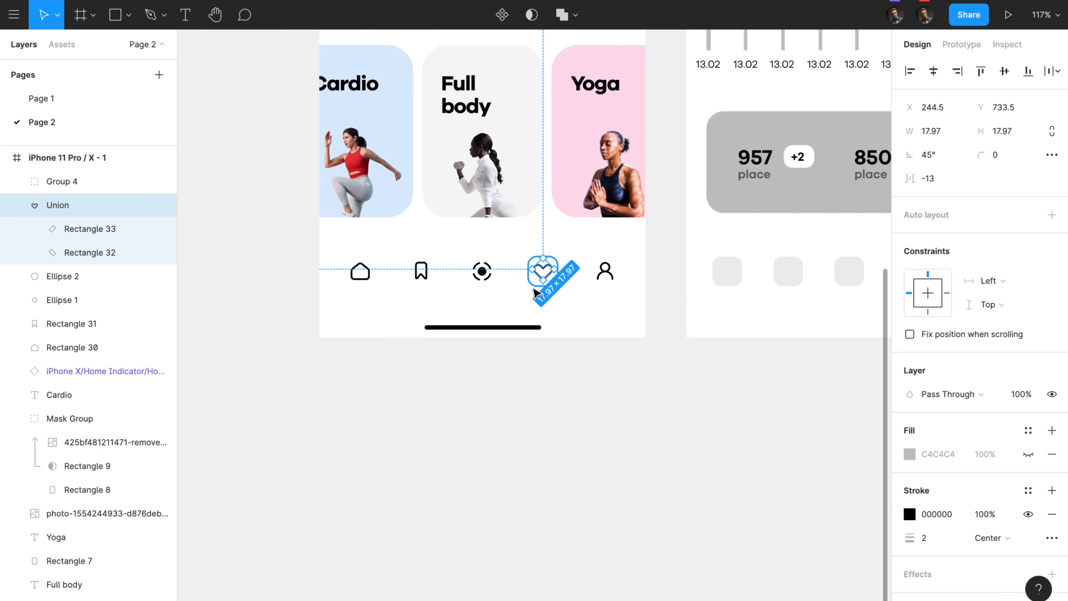
{"action": "left_click", "coordinate": [534, 285], "text": "shift"}
{"action": "key", "text": "super+g"}
Step: Group the target, bookmark and home icons each with its own 34 × 34 px background square
{"action": "left_click", "coordinate": [482, 271]}
{"action": "left_click", "coordinate": [493, 280], "text": "shift"}
{"action": "key", "text": "super+g"}
{"action": "left_click", "coordinate": [420, 272]}
{"action": "left_click", "coordinate": [441, 301], "text": "shift"}
{"action": "key", "text": "super+g"}
{"action": "left_click", "coordinate": [360, 271]}
{"action": "left_click", "coordinate": [362, 289], "text": "shift"}
{"action": "key", "text": "super+g"}
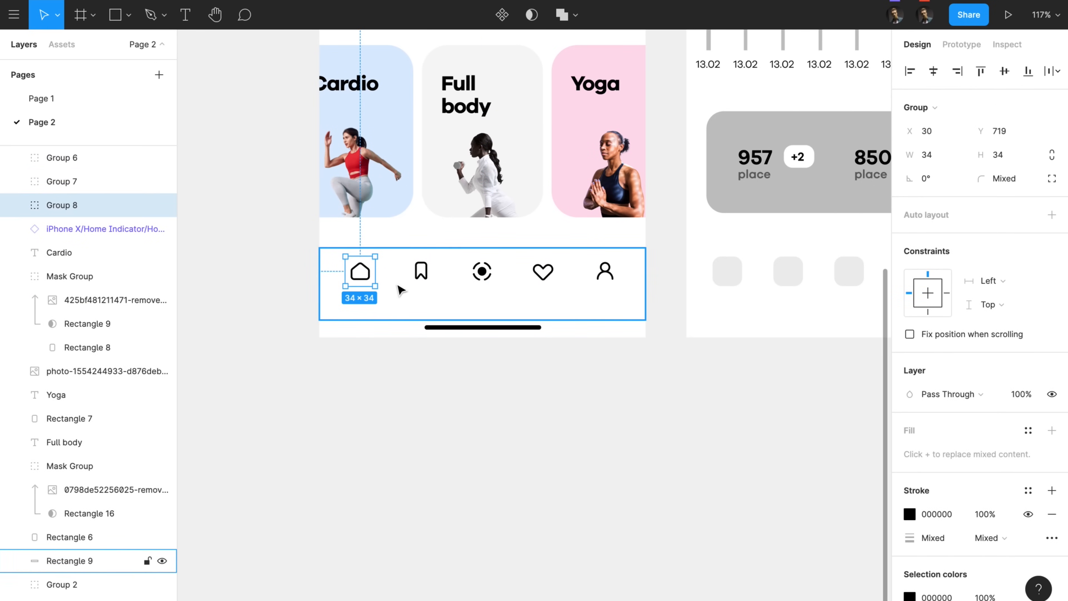
Step: Move the five icon groups together to Y 720 in the tab bar
{"action": "left_click", "coordinate": [603, 276]}
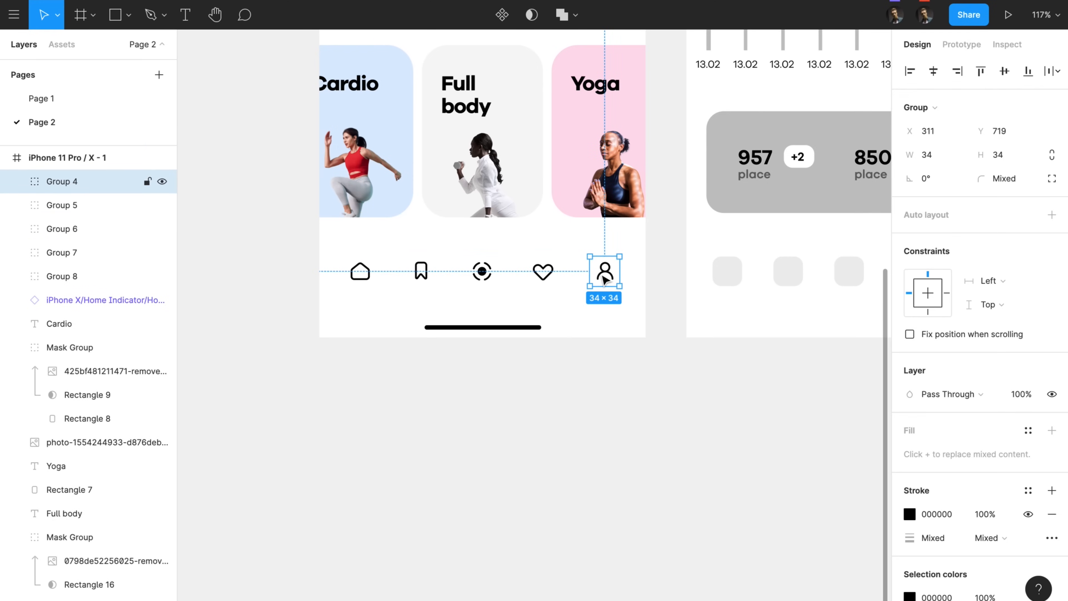
{"action": "left_click_drag", "start_coordinate": [663, 272], "coordinate": [310, 310]}
{"action": "left_click_drag", "start_coordinate": [284, 268], "coordinate": [608, 290]}
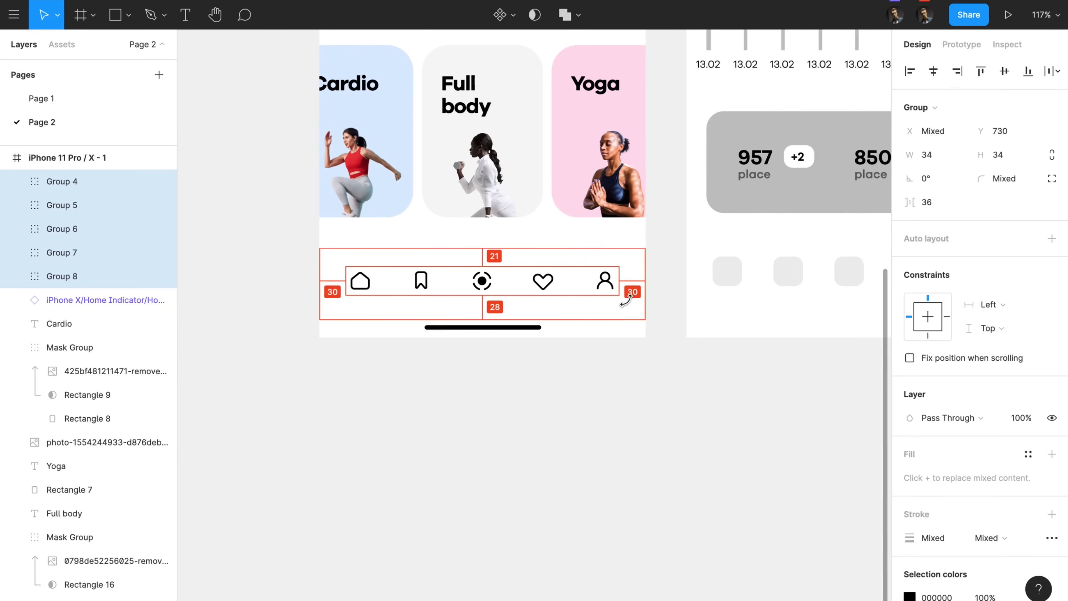
{"action": "left_click", "coordinate": [609, 309]}
{"action": "left_click_drag", "start_coordinate": [656, 269], "coordinate": [298, 290]}
{"action": "left_click", "coordinate": [426, 258], "text": "shift"}
{"action": "key", "text": "shift+Up"}
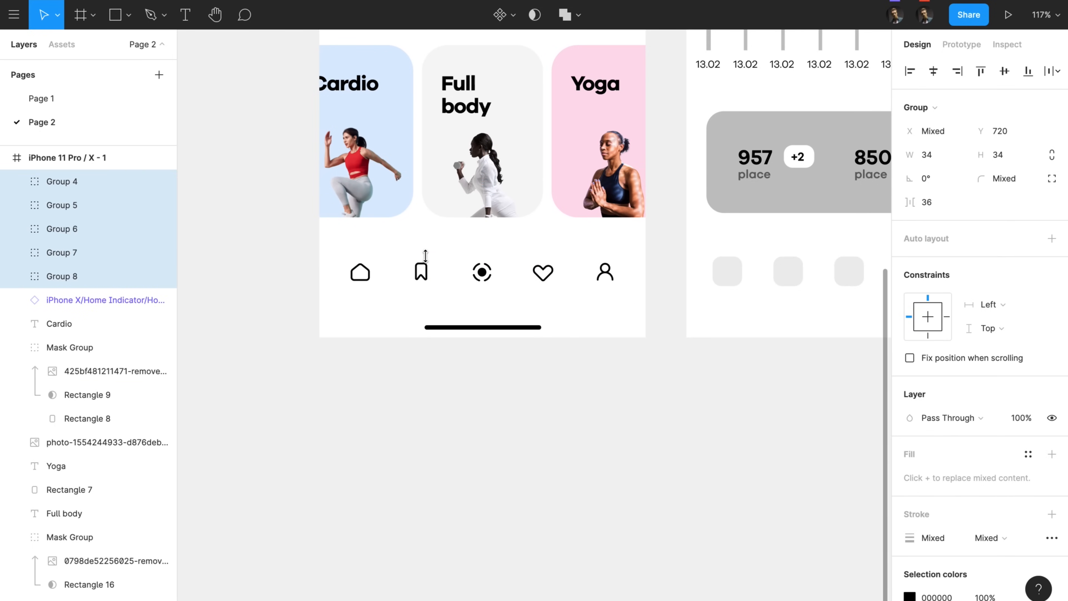
Step: Reduce the height of the tab bar's background rectangle to 69 px
{"action": "left_click", "coordinate": [533, 298]}
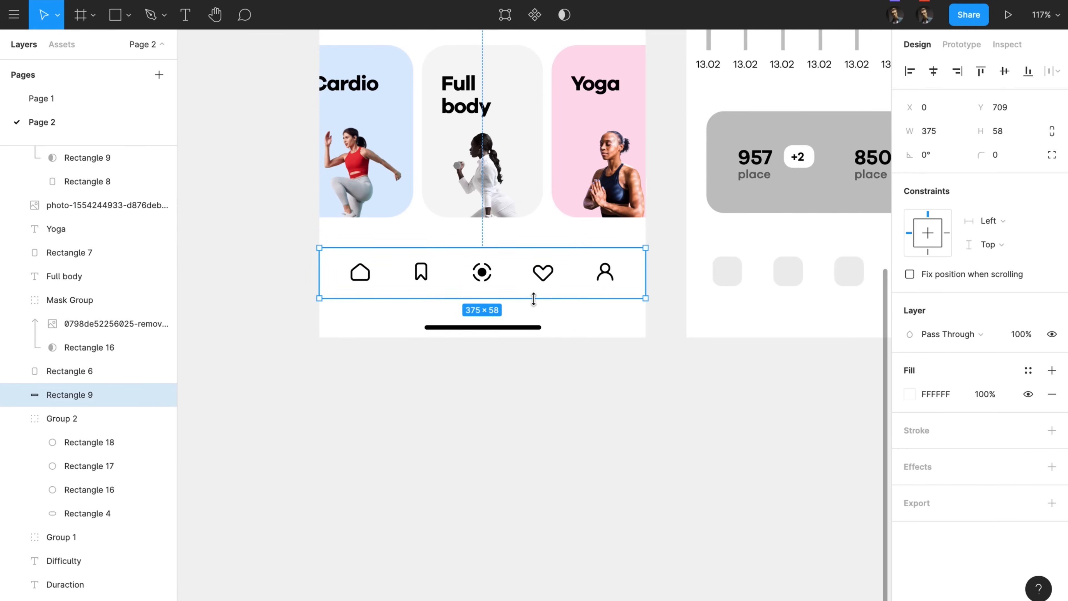
{"action": "left_click_drag", "start_coordinate": [593, 280], "coordinate": [334, 287]}
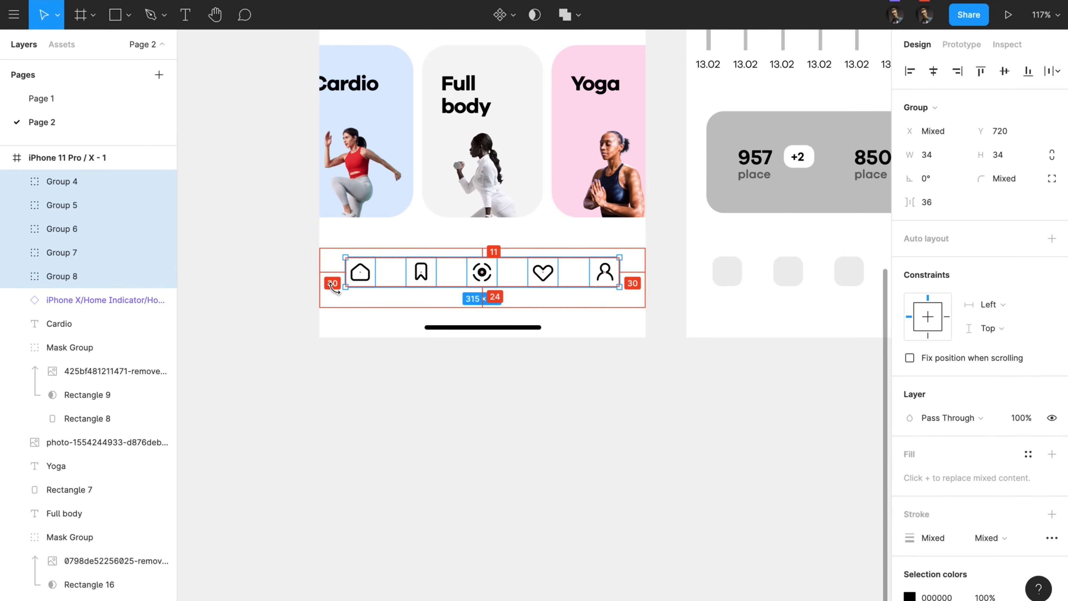
{"action": "left_click", "coordinate": [273, 286]}
Step: Space the five icon groups 40 px apart and centre the row in the tab bar at Y 727
{"action": "left_click_drag", "start_coordinate": [279, 270], "coordinate": [637, 285]}
{"action": "left_click", "coordinate": [638, 285], "text": "shift"}
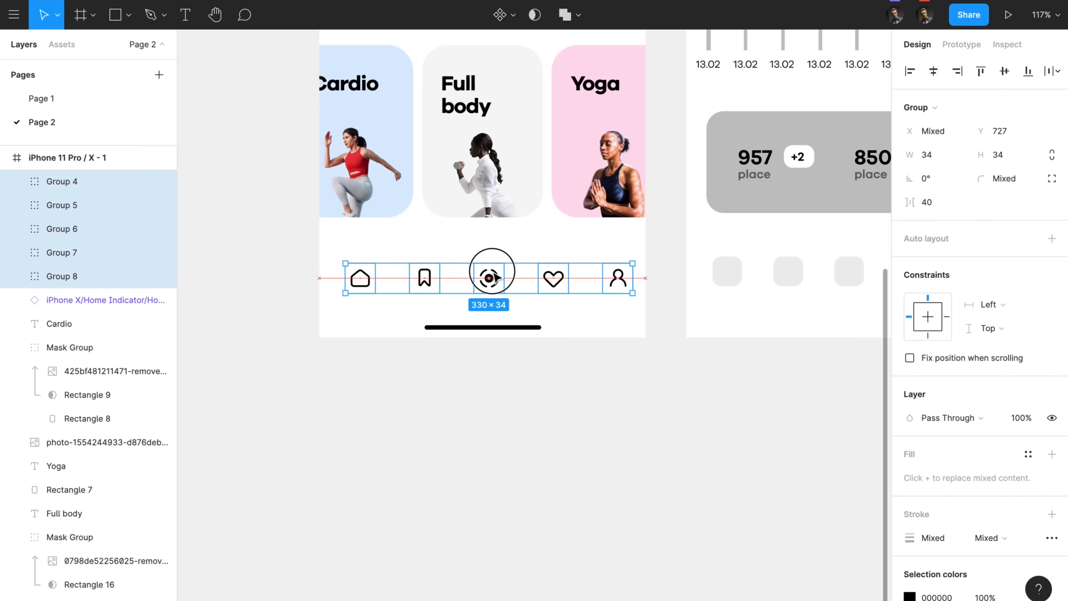
{"action": "left_click_drag", "start_coordinate": [493, 272], "coordinate": [487, 271]}
{"action": "left_click", "coordinate": [636, 383]}
Step: Replace the five placeholder squares on the second screen with a copy of the first screen's tab bar and home indicator
{"action": "scroll", "coordinate": [638, 382], "scroll_direction": "up", "scroll_amount": 2}
{"action": "left_click_drag", "start_coordinate": [647, 324], "coordinate": [374, 398]}
{"action": "key", "text": "shift+0"}
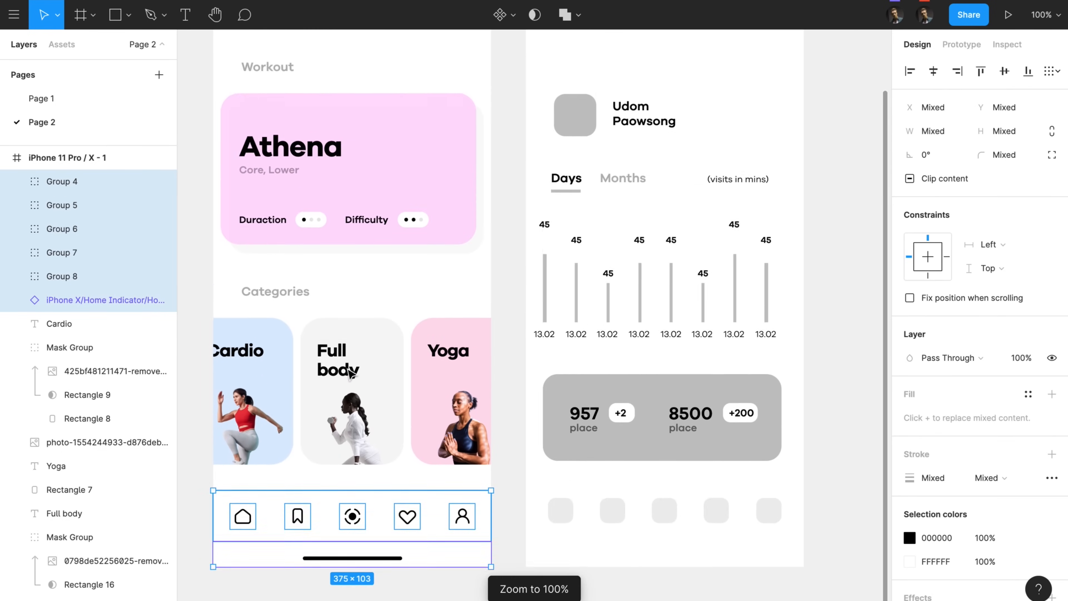
{"action": "scroll", "coordinate": [351, 374], "scroll_direction": "up", "scroll_amount": 1}
{"action": "left_click_drag", "start_coordinate": [513, 506], "coordinate": [800, 594]}
{"action": "key", "text": "Delete"}
{"action": "key", "text": "ctrl+v"}
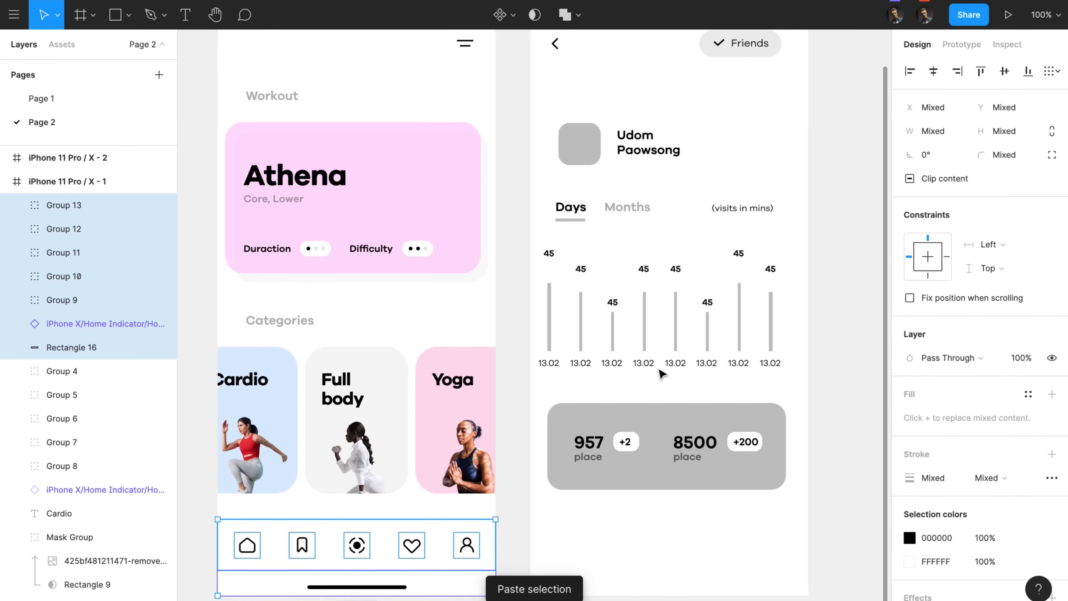
Step: Undo the last paste, then paste the tab bar icons and home indicator at the bottom of the second phone screen
{"action": "key", "text": "ctrl+z"}
{"action": "scroll", "coordinate": [659, 371], "scroll_direction": "up", "scroll_amount": 3}
{"action": "left_click", "coordinate": [565, 125]}
{"action": "scroll", "coordinate": [583, 171], "scroll_direction": "down", "scroll_amount": 7}
{"action": "key", "text": "ctrl+v"}
{"action": "left_click", "coordinate": [828, 314]}
{"action": "scroll", "coordinate": [830, 314], "scroll_direction": "up", "scroll_amount": 1}
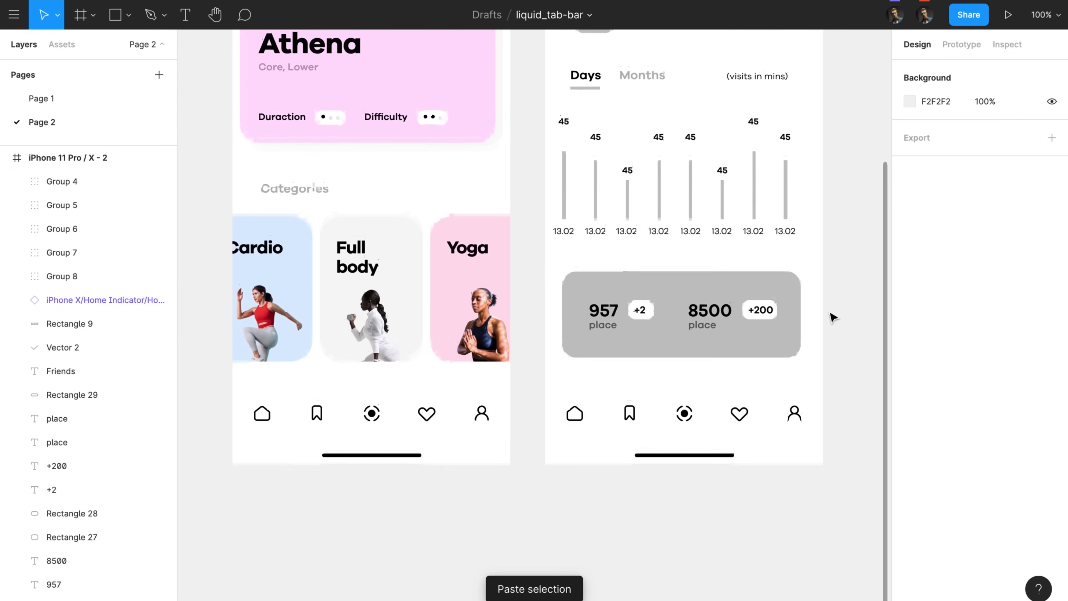
Step: Fill the grey stats card on the second screen with the Athena card's pink, FEDCFB
{"action": "left_click", "coordinate": [650, 308]}
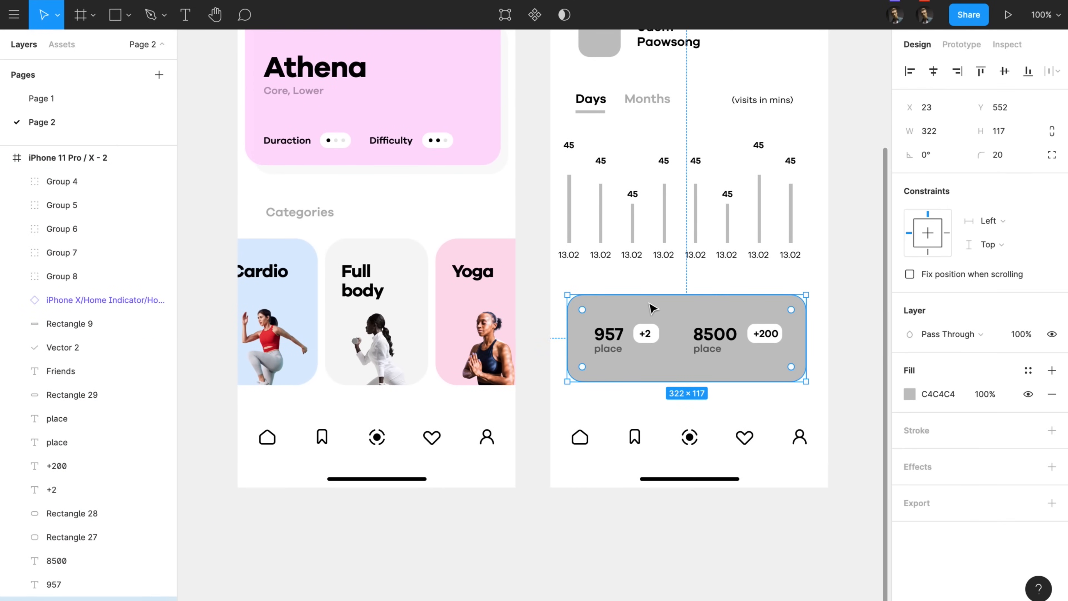
{"action": "key", "text": "i"}
{"action": "left_click", "coordinate": [444, 108]}
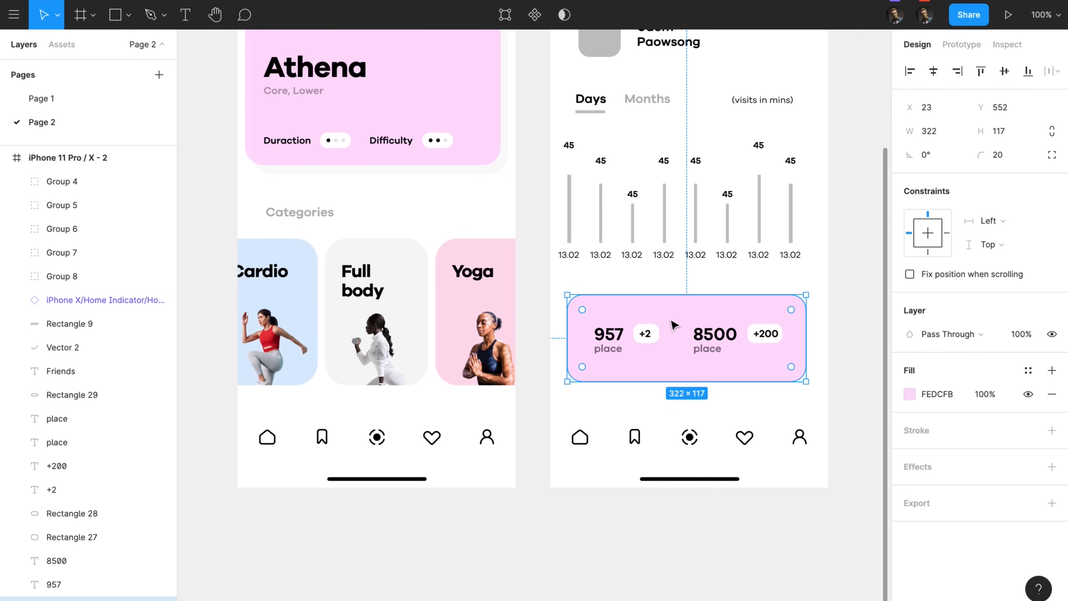
Step: Duplicate the pink stats card and narrow the copy to the card's right portion with square left corners
{"action": "key", "text": "ctrl+d"}
{"action": "key", "text": "Return"}
{"action": "left_click_drag", "start_coordinate": [605, 280], "coordinate": [517, 401]}
{"action": "left_click", "coordinate": [927, 179]}
{"action": "key", "text": "Escape"}
{"action": "key", "text": "Escape"}
{"action": "left_click_drag", "start_coordinate": [569, 321], "coordinate": [689, 322]}
{"action": "scroll", "coordinate": [775, 349], "scroll_direction": "left", "scroll_amount": 1}
Step: Recolour the duplicated card shape light blue, DCF6FE
{"action": "left_click", "coordinate": [909, 394]}
{"action": "left_click_drag", "start_coordinate": [857, 444], "coordinate": [822, 446]}
{"action": "key", "text": "Escape"}
{"action": "scroll", "coordinate": [826, 446], "scroll_direction": "left", "scroll_amount": 1}
{"action": "key", "text": "Escape"}
{"action": "scroll", "coordinate": [832, 392], "scroll_direction": "left", "scroll_amount": 1}
Step: Edit the blue shape's points so its left edge slants diagonally between the 957 and 8500 stats
{"action": "left_click", "coordinate": [758, 327]}
{"action": "key", "text": "Return"}
{"action": "left_click_drag", "start_coordinate": [708, 385], "coordinate": [668, 392]}
{"action": "key", "text": "Return"}
{"action": "key", "text": "Return"}
{"action": "left_click_drag", "start_coordinate": [739, 286], "coordinate": [634, 402]}
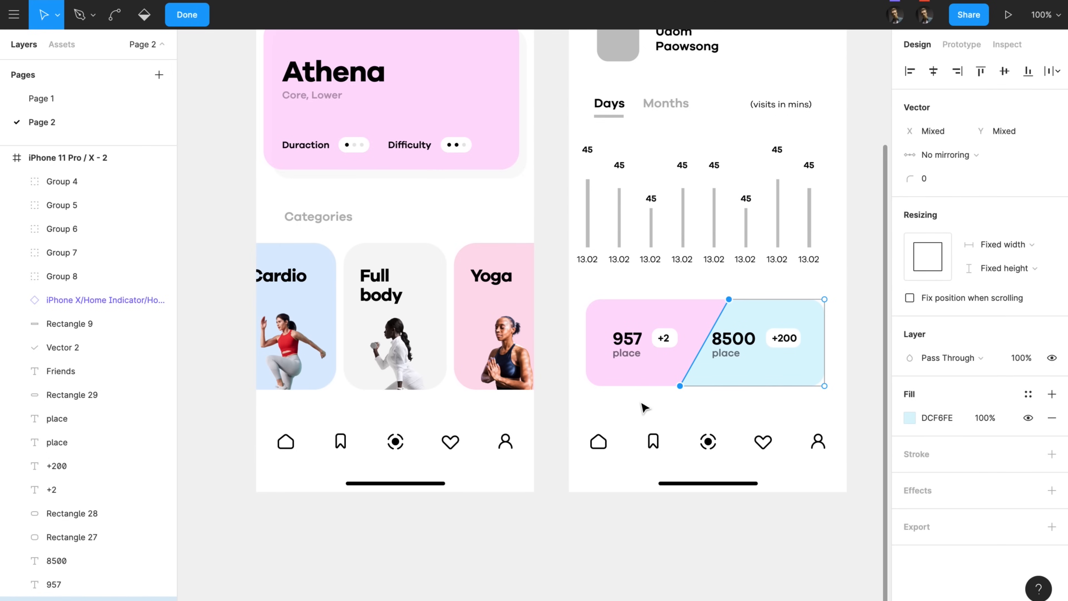
{"action": "key", "text": "Return"}
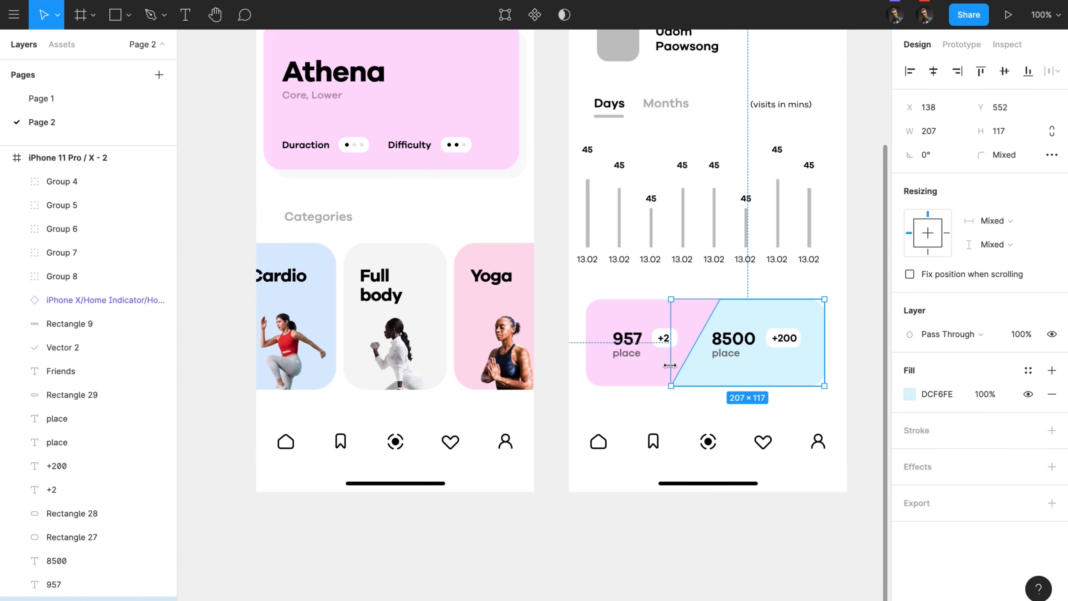
{"action": "left_click", "coordinate": [664, 341]}
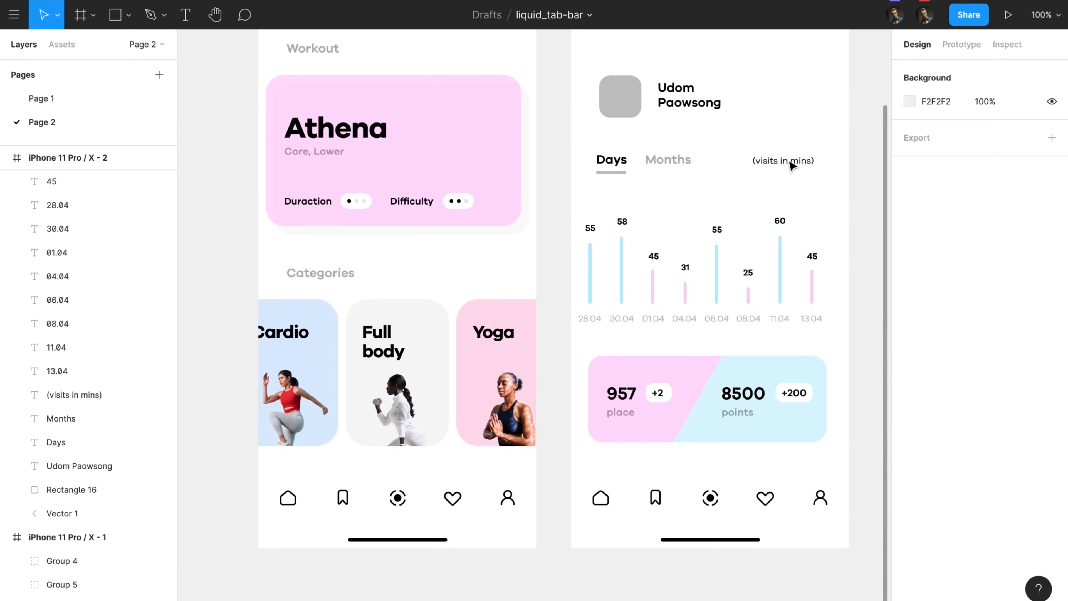
Step: Set the opacity of the "(visits in mins)" text to 40%
{"action": "left_click", "coordinate": [789, 161]}
{"action": "key", "text": "4"}
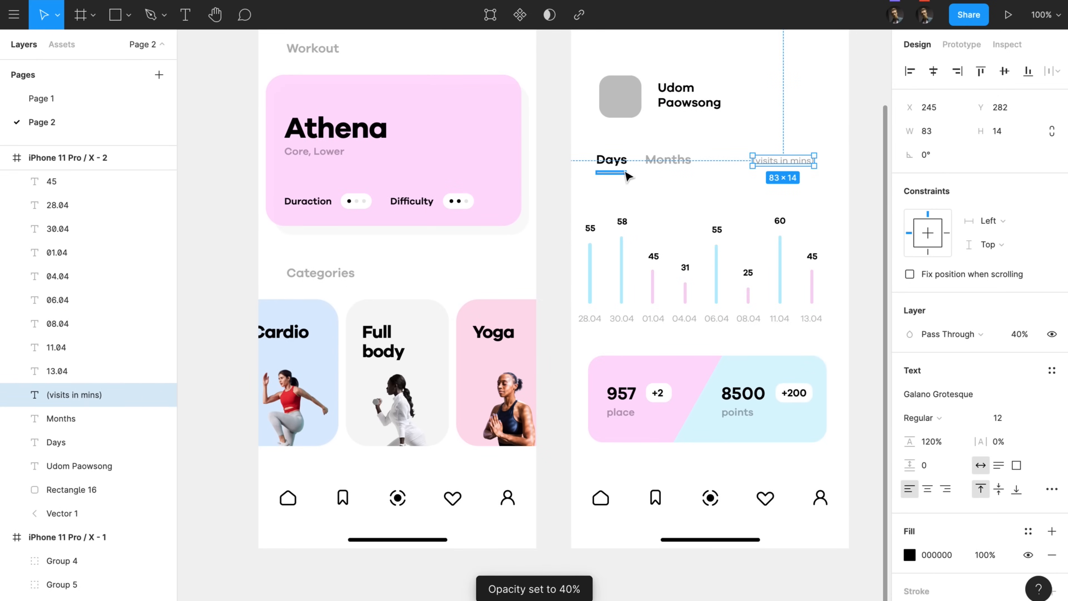
Step: Shrink the underline beneath the Days label into a small dot
{"action": "left_click", "coordinate": [623, 172]}
{"action": "key", "text": "super+shift+Left"}
{"action": "key", "text": "super+shift+Left"}
{"action": "key", "text": "super+shift+Left"}
{"action": "key", "text": "super+shift+Left"}
{"action": "key", "text": "super+Right"}
{"action": "key", "text": "super+Right"}
{"action": "key", "text": "super+Right"}
Step: Recolour the small indicator beneath Days black and fine-tune its size and position
{"action": "left_click", "coordinate": [909, 394]}
{"action": "left_click_drag", "start_coordinate": [766, 362], "coordinate": [674, 437]}
{"action": "key", "text": "Escape"}
{"action": "key", "text": "super+Right"}
{"action": "key", "text": "super+Right"}
{"action": "key", "text": "super+Down"}
{"action": "key", "text": "super+Down"}
{"action": "key", "text": "Right"}
{"action": "key", "text": "Down"}
Step: Set the avatar placeholder's opacity to 34%
{"action": "left_click", "coordinate": [620, 117]}
{"action": "key", "text": "3"}
{"action": "key", "text": "4"}
Step: Left-align the avatar placeholder, the Days label and its dot at X 35
{"action": "left_click_drag", "start_coordinate": [580, 102], "coordinate": [639, 206]}
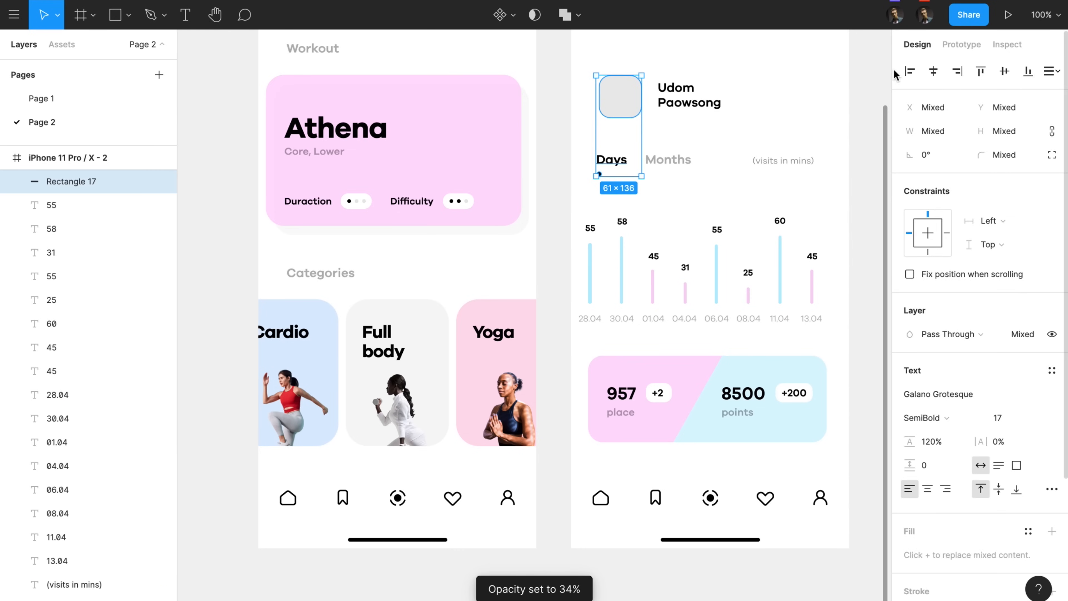
{"action": "key", "text": "alt"}
{"action": "key", "text": "Right"}
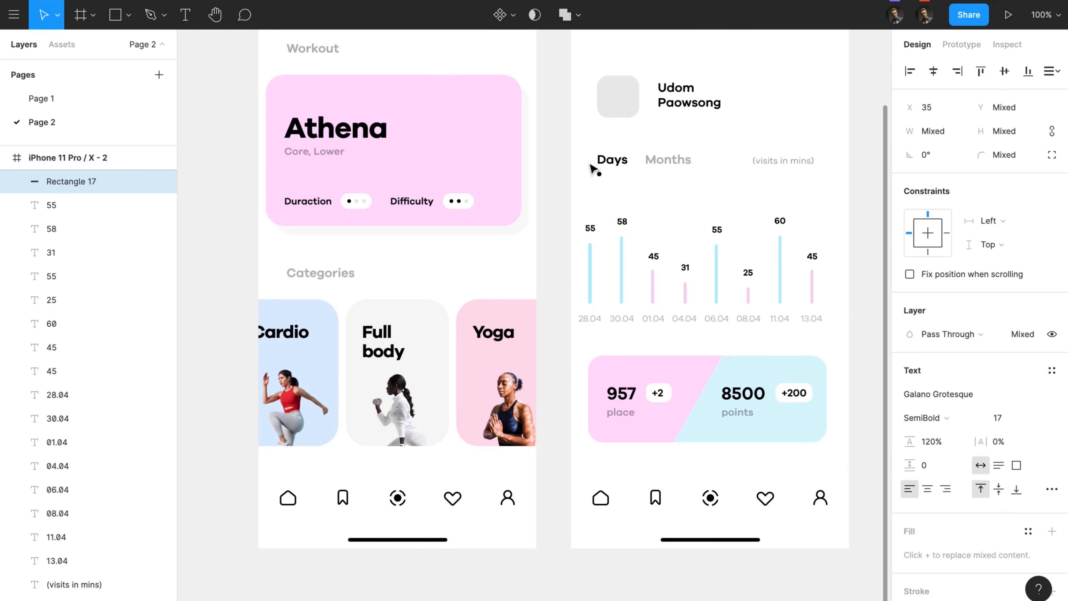
{"action": "scroll", "coordinate": [591, 167], "scroll_direction": "up", "scroll_amount": 2}
{"action": "left_click", "coordinate": [307, 104]}
{"action": "key", "text": "alt"}
{"action": "left_click", "coordinate": [317, 325]}
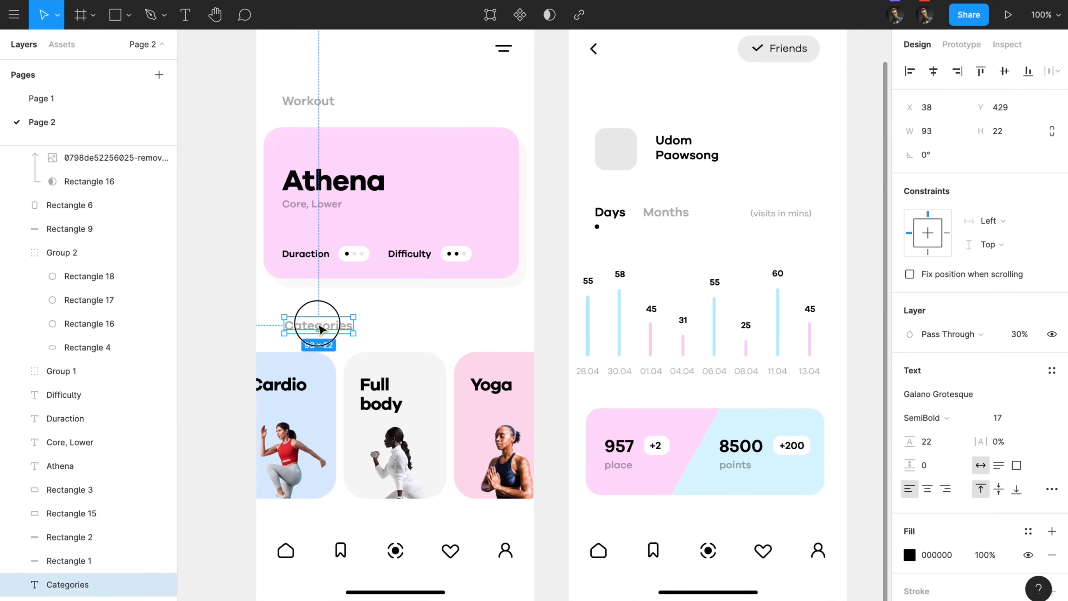
{"action": "left_click_drag", "start_coordinate": [560, 120], "coordinate": [629, 233]}
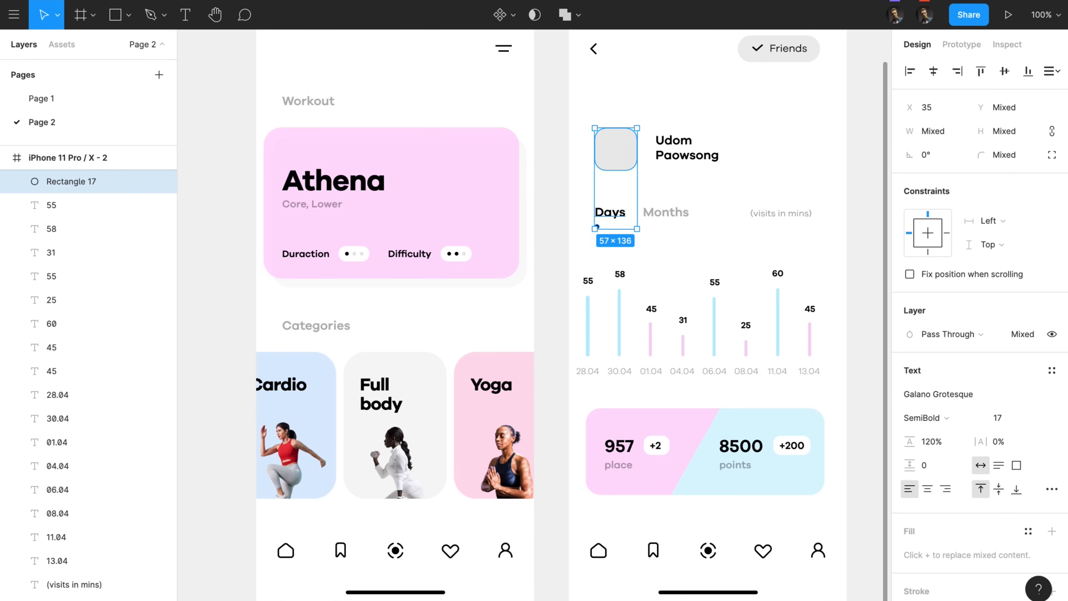
Step: Set the profile name's font size to 21
{"action": "left_click", "coordinate": [680, 162]}
{"action": "left_click", "coordinate": [1006, 418]}
{"action": "type", "text": "20"}
{"action": "key", "text": "Return"}
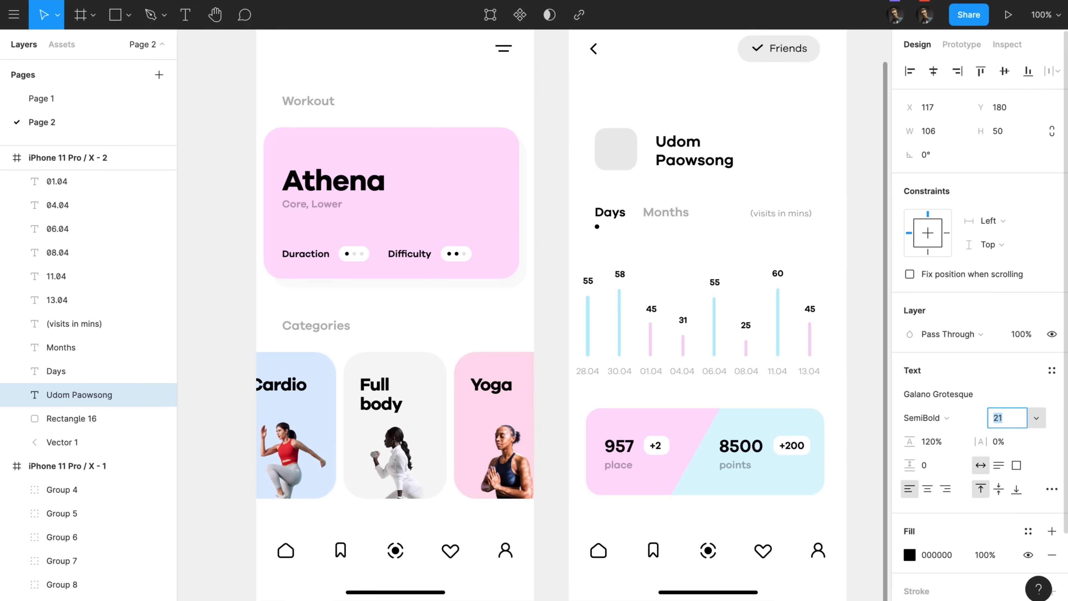
Step: Give the second line of the profile name a lighter font weight
{"action": "double_click", "coordinate": [693, 162]}
{"action": "left_click", "coordinate": [687, 162]}
{"action": "left_click_drag", "start_coordinate": [659, 162], "coordinate": [751, 163]}
{"action": "left_click", "coordinate": [925, 417]}
{"action": "left_click", "coordinate": [925, 398]}
{"action": "key", "text": "Escape"}
Step: Set the profile name's letter spacing to -3% and move the text up to Y 177
{"action": "left_click", "coordinate": [1009, 441]}
{"action": "type", "text": "-3"}
{"action": "key", "text": "Return"}
{"action": "left_click_drag", "start_coordinate": [714, 156], "coordinate": [715, 154]}
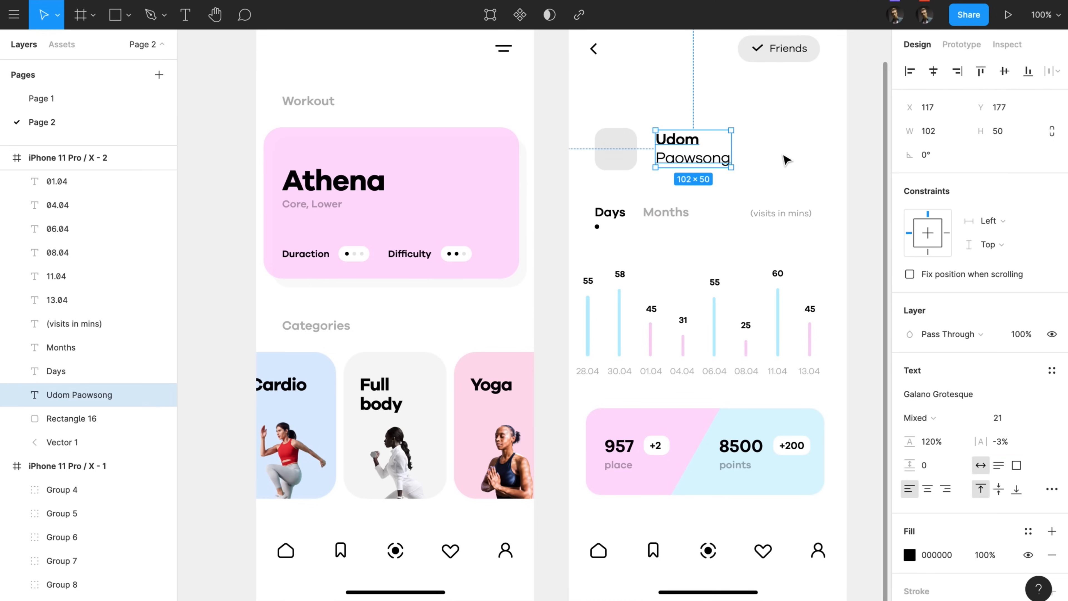
Step: Duplicate the avatar placeholder square in place and undo the stray text paste
{"action": "left_click", "coordinate": [616, 148]}
{"action": "left_click", "coordinate": [464, 150]}
{"action": "left_click", "coordinate": [717, 162]}
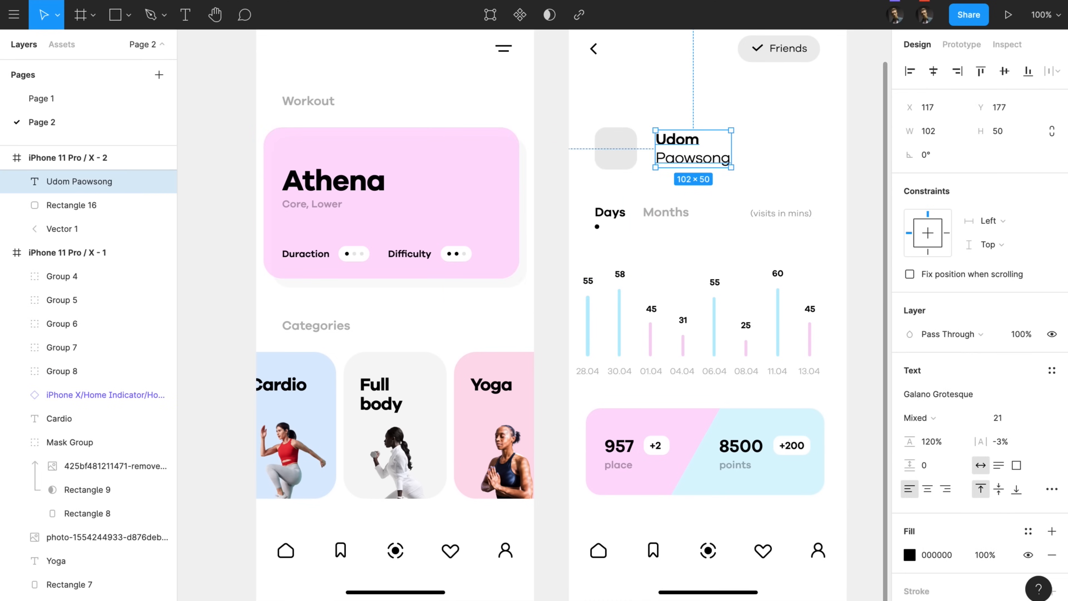
{"action": "left_click", "coordinate": [338, 76]}
{"action": "left_click", "coordinate": [606, 152]}
{"action": "key", "text": "ctrl+d"}
{"action": "key", "text": "ctrl+v"}
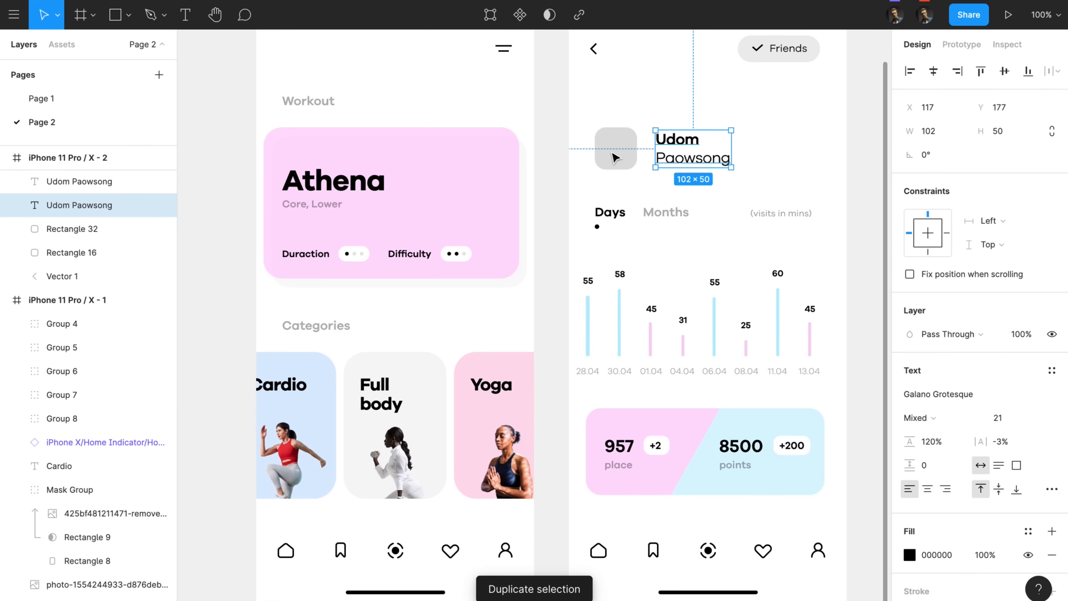
{"action": "key", "text": "ctrl+z"}
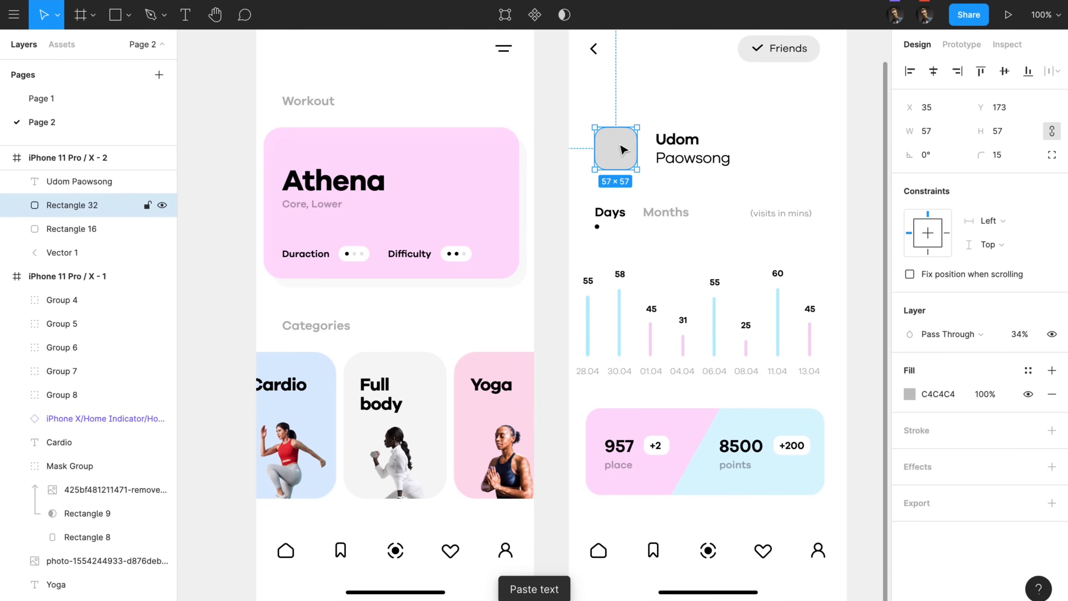
Step: Paste the portrait image over the avatar square and mask it with the duplicated square at 100% opacity
{"action": "key", "text": "ctrl+v"}
{"action": "left_click_drag", "start_coordinate": [708, 317], "coordinate": [617, 151]}
{"action": "left_click", "coordinate": [110, 229], "text": "shift"}
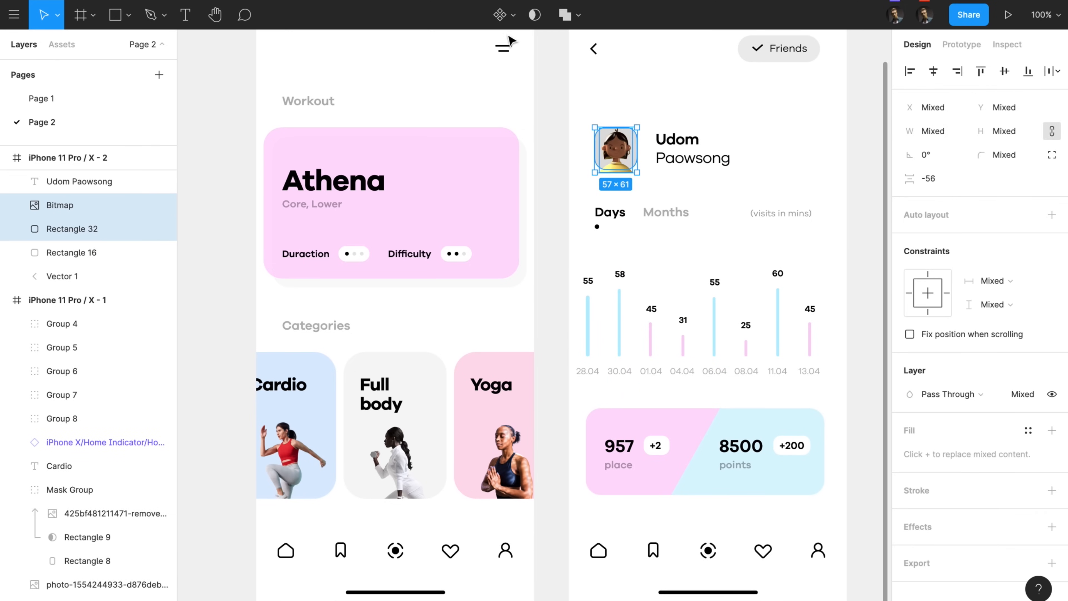
{"action": "key", "text": "ctrl+alt+m"}
{"action": "key", "text": "0"}
{"action": "left_click", "coordinate": [618, 145]}
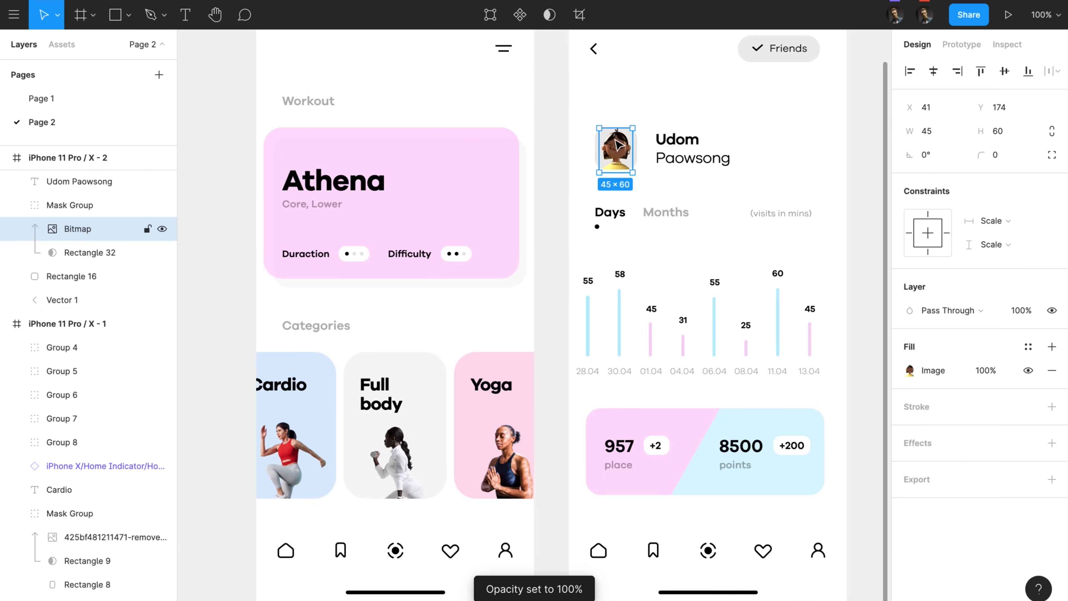
{"action": "left_click", "coordinate": [672, 115]}
{"action": "key", "text": "r"}
{"action": "left_click_drag", "start_coordinate": [604, 216], "coordinate": [822, 265]}
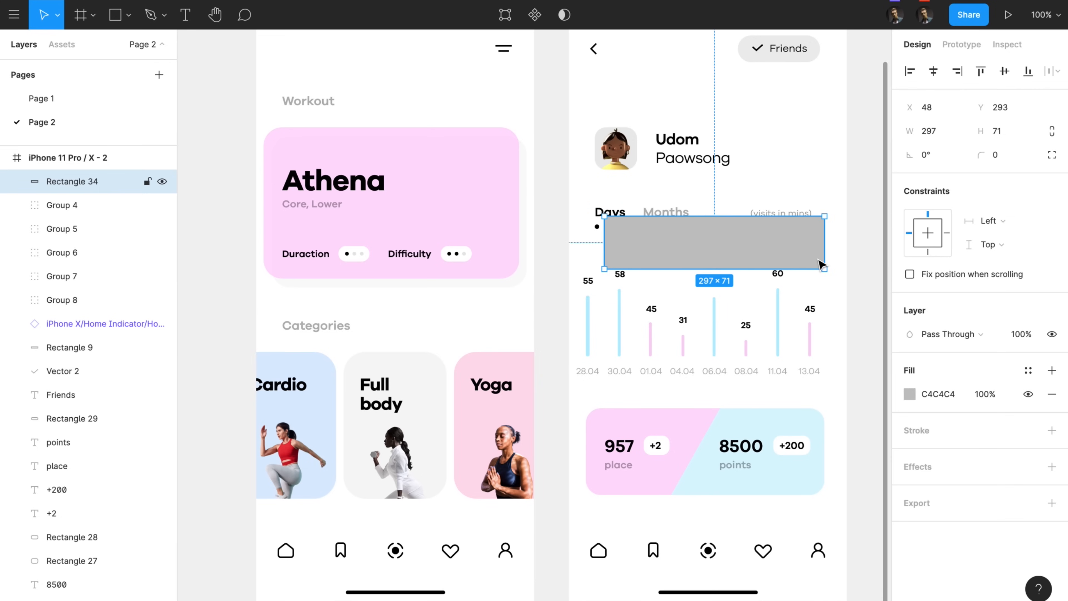
{"action": "key", "text": "Delete"}
Step: Move the "(visits in mins)" text right to X 257 and set its opacity to 30%
{"action": "left_click", "coordinate": [795, 214]}
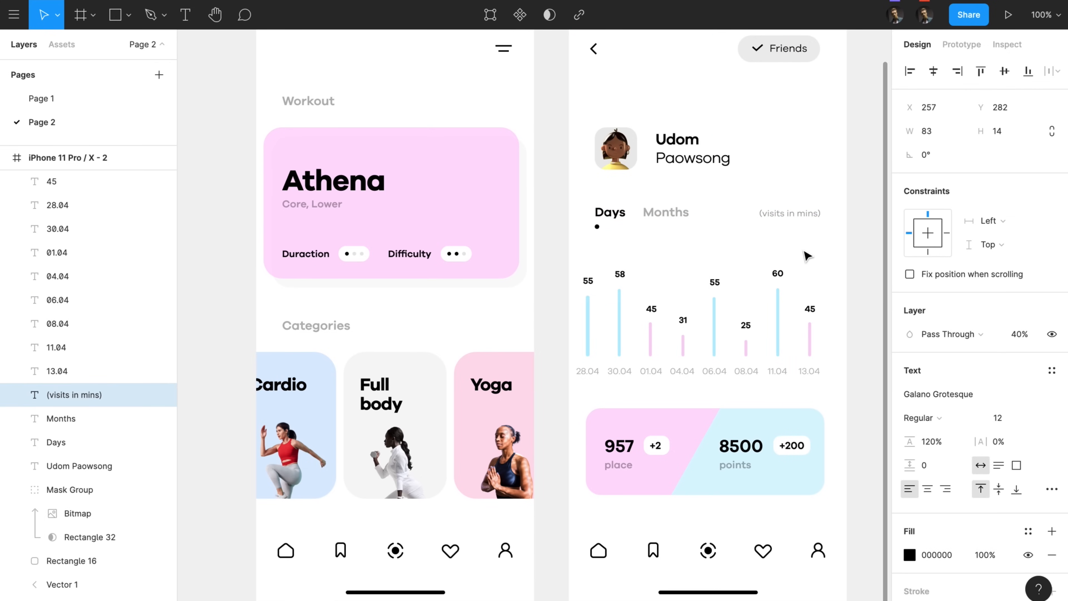
{"action": "key", "text": "3"}
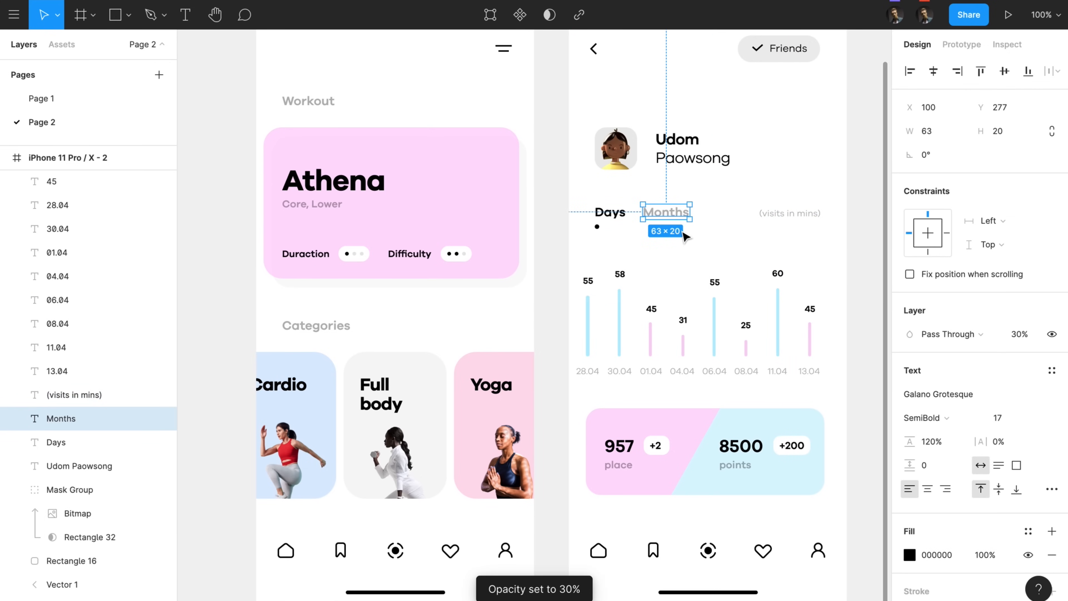
{"action": "left_click", "coordinate": [694, 241]}
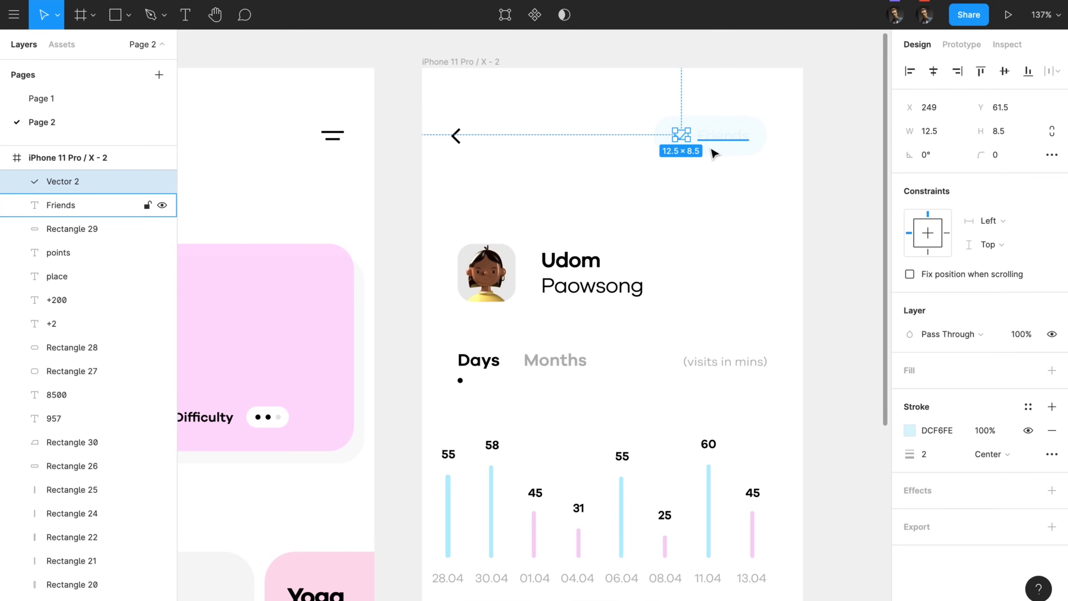
Step: Recolour the Friends button's background to the darker light blue AFDEED
{"action": "left_click", "coordinate": [742, 184]}
{"action": "left_click_drag", "start_coordinate": [741, 181], "coordinate": [678, 130]}
{"action": "left_click", "coordinate": [909, 590]}
{"action": "left_click_drag", "start_coordinate": [755, 258], "coordinate": [761, 265]}
{"action": "left_click", "coordinate": [703, 187]}
Step: Darken the stroke of the checkmark in the Friends button to 67ADC3
{"action": "left_click", "coordinate": [678, 139]}
{"action": "left_click", "coordinate": [679, 137]}
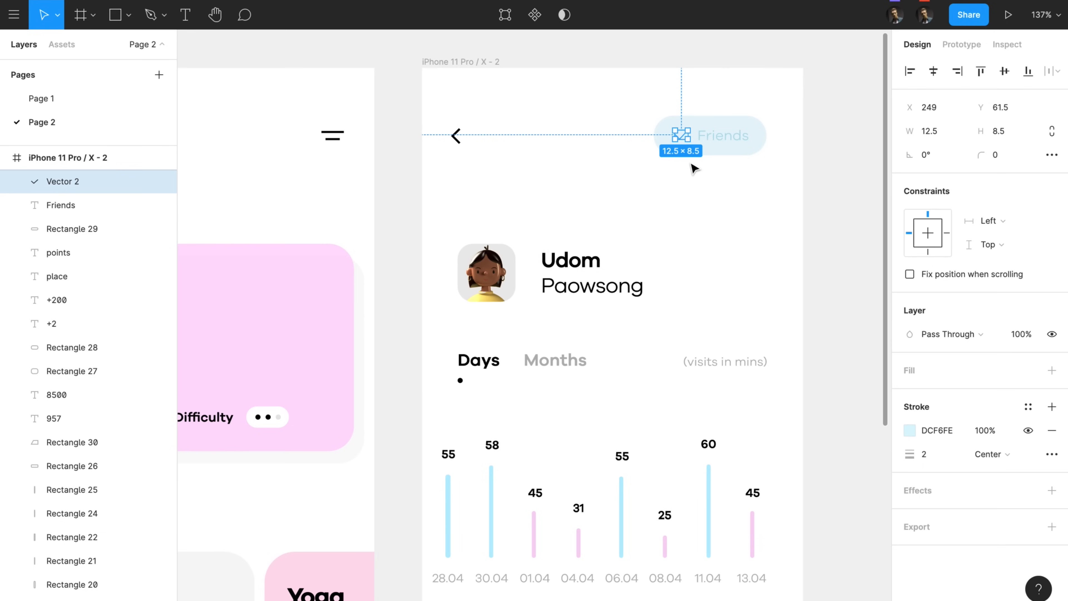
{"action": "left_click", "coordinate": [909, 432]}
{"action": "left_click", "coordinate": [773, 276]}
{"action": "mouse_move", "coordinate": [814, 263]}
{"action": "left_mouse_down"}
{"action": "mouse_move", "coordinate": [809, 309]}
{"action": "mouse_move", "coordinate": [800, 297]}
{"action": "left_mouse_up"}
{"action": "key", "text": "Escape"}
Step: Recolour the Friends label to match the checkmark's blue
{"action": "left_click", "coordinate": [723, 143]}
{"action": "key", "text": "o"}
{"action": "key", "text": "i"}
{"action": "key", "text": "Escape"}
{"action": "left_click", "coordinate": [699, 198]}
Step: Even out the Friends button's padding by narrowing its background slightly and nudging it right
{"action": "left_click", "coordinate": [692, 140]}
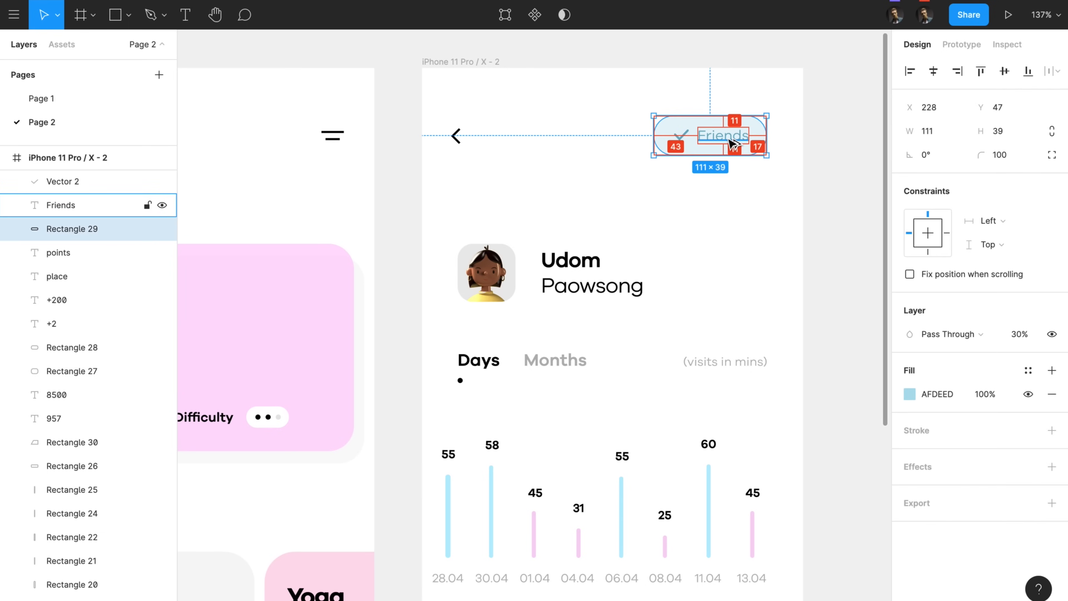
{"action": "key", "text": "alt"}
{"action": "key", "text": "ctrl+Left"}
{"action": "key", "text": "ctrl+Left"}
{"action": "key", "text": "Right"}
{"action": "key", "text": "Right"}
{"action": "key", "text": "shift+0"}
{"action": "left_click", "coordinate": [642, 189]}
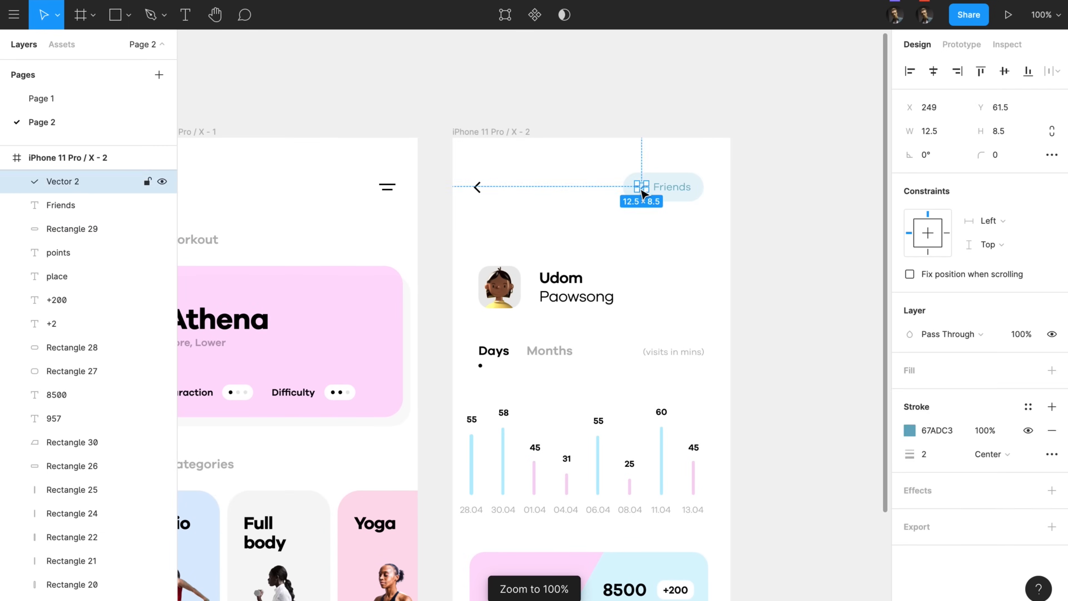
{"action": "left_click", "coordinate": [672, 188], "text": "shift"}
{"action": "left_click", "coordinate": [690, 197], "text": "shift"}
Step: Set the canvas background to the Yoga card's pink, FEDCEC
{"action": "scroll", "coordinate": [688, 234], "scroll_direction": "down", "scroll_amount": 2}
{"action": "left_click", "coordinate": [694, 234]}
{"action": "scroll", "coordinate": [698, 231], "scroll_direction": "down", "scroll_amount": 3}
{"action": "scroll", "coordinate": [698, 230], "scroll_direction": "left", "scroll_amount": 1}
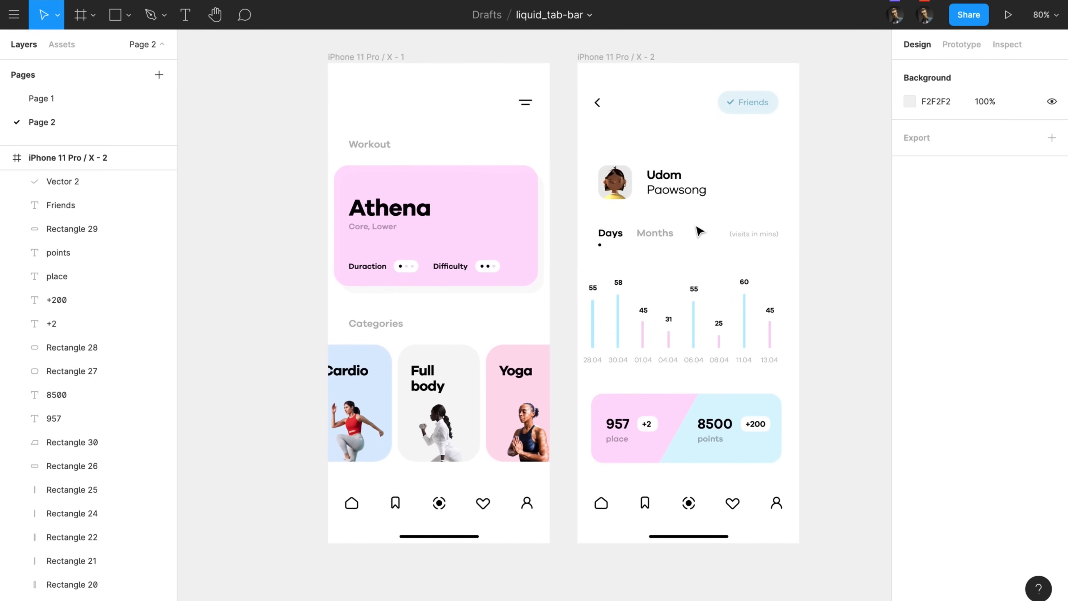
{"action": "scroll", "coordinate": [699, 230], "scroll_direction": "right", "scroll_amount": 1}
{"action": "left_click", "coordinate": [909, 101]}
{"action": "left_click", "coordinate": [735, 325]}
{"action": "left_click", "coordinate": [468, 354]}
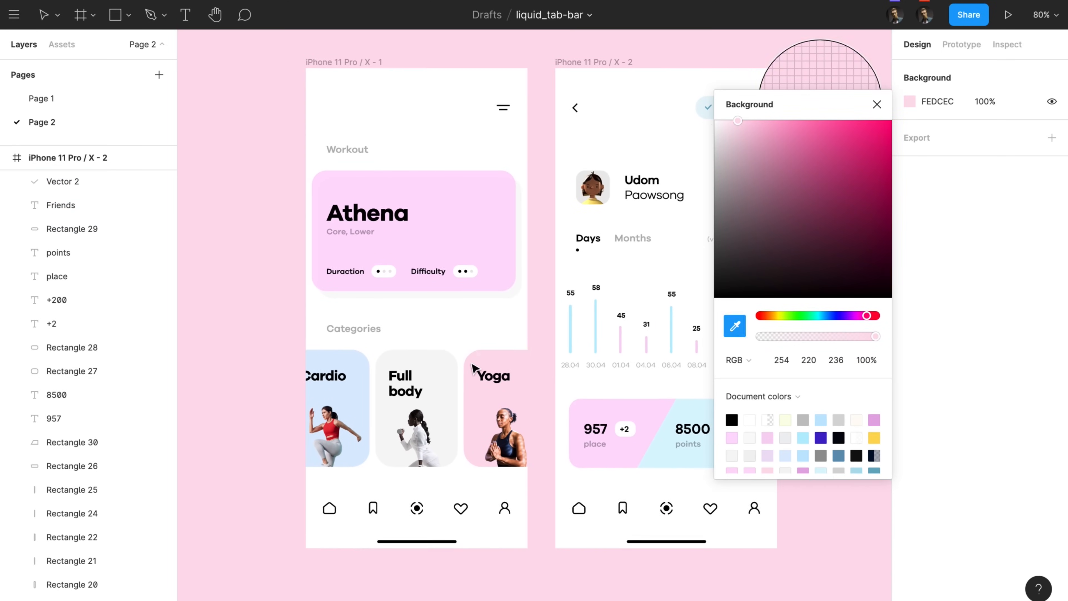
Step: Lighten the canvas background to the paler pink FFEBF4
{"action": "left_click_drag", "start_coordinate": [732, 126], "coordinate": [729, 119]}
{"action": "left_click", "coordinate": [877, 104]}
{"action": "left_click", "coordinate": [910, 101]}
{"action": "left_click", "coordinate": [735, 325]}
{"action": "key", "text": "Escape"}
{"action": "scroll", "coordinate": [805, 184], "scroll_direction": "right", "scroll_amount": 1}
Step: Round the corners of both phone frames with a radius of 40
{"action": "left_click", "coordinate": [555, 68]}
{"action": "key", "text": "ctrl+a"}
{"action": "left_click", "coordinate": [1006, 176]}
{"action": "type", "text": "50"}
{"action": "key", "text": "Return"}
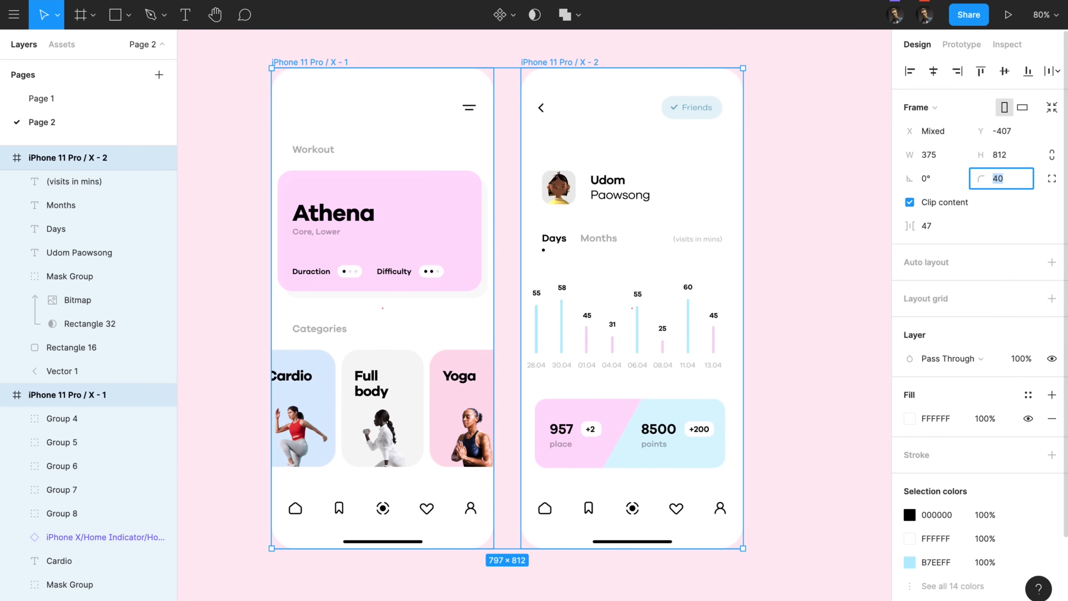
{"action": "left_click", "coordinate": [844, 239]}
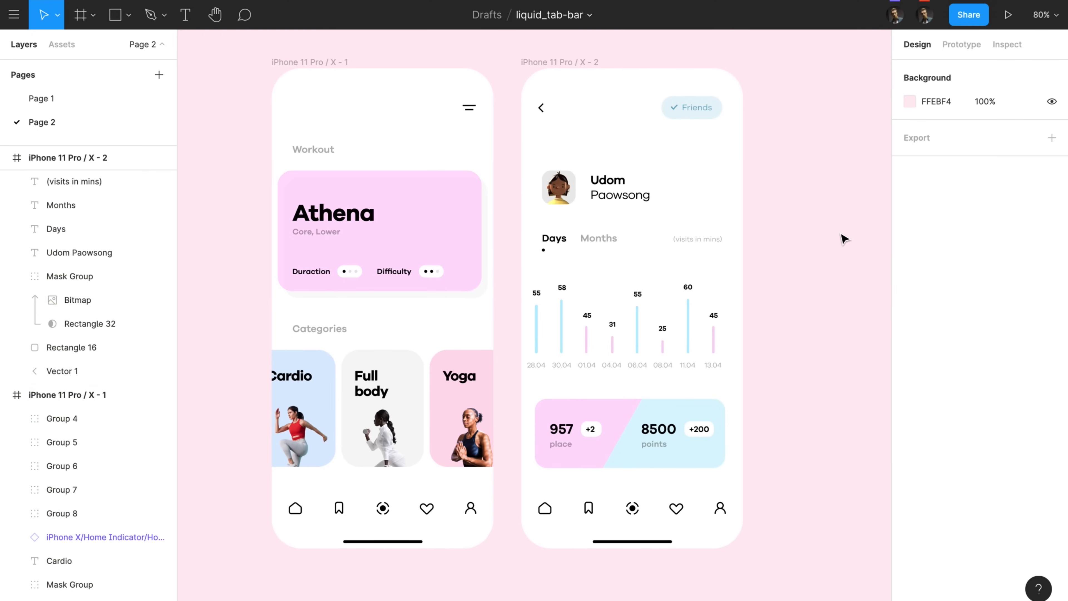
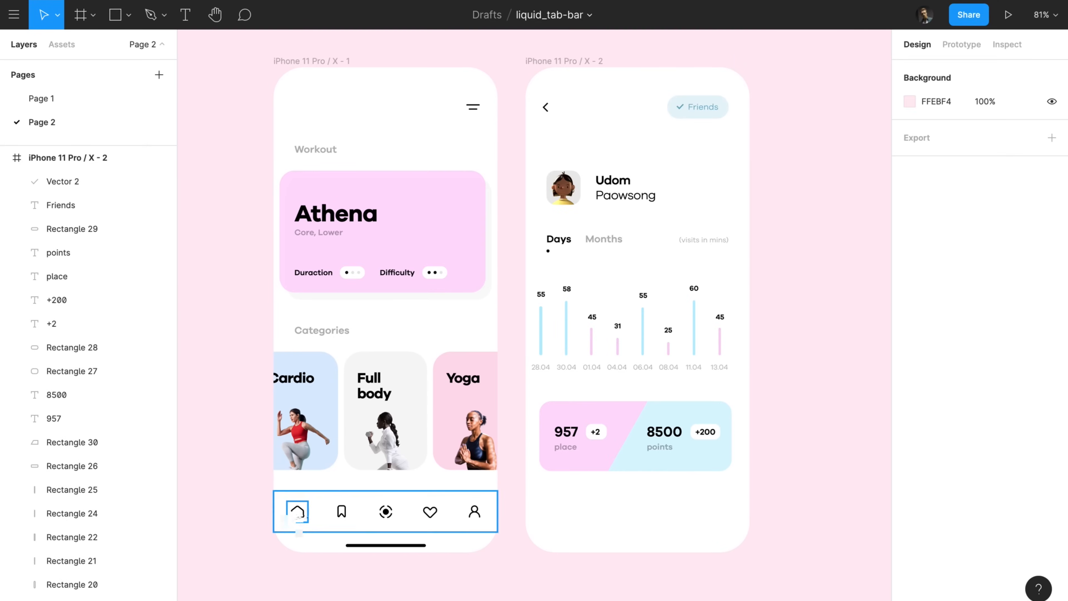
Step: Rename the house icon's layer in the first screen's tab bar to icon1
{"action": "left_click", "coordinate": [298, 512]}
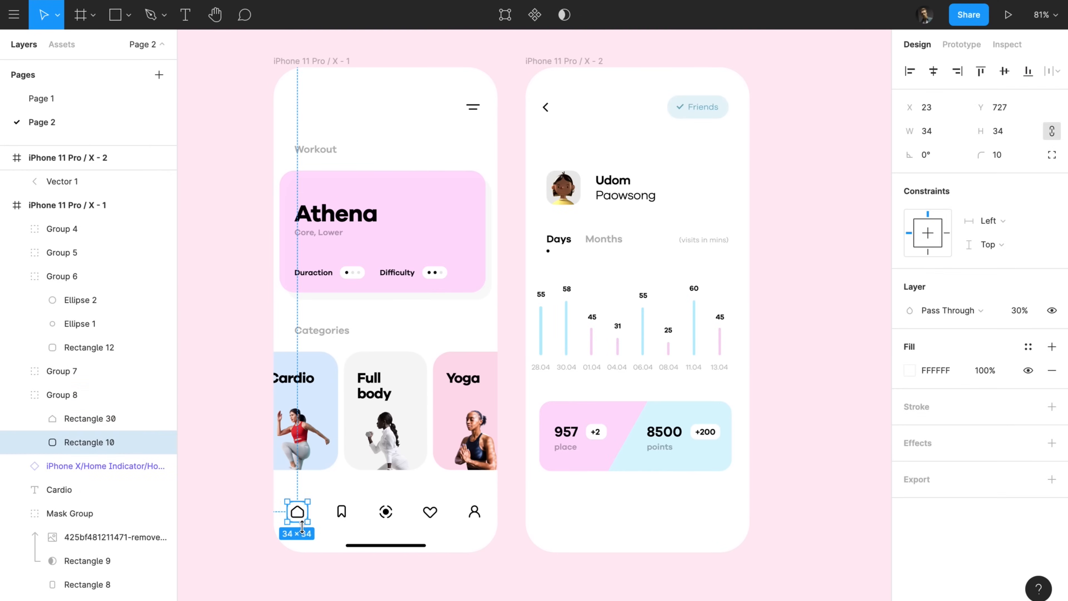
{"action": "left_click", "coordinate": [297, 512]}
{"action": "scroll", "coordinate": [298, 513], "scroll_direction": "up", "scroll_amount": 5}
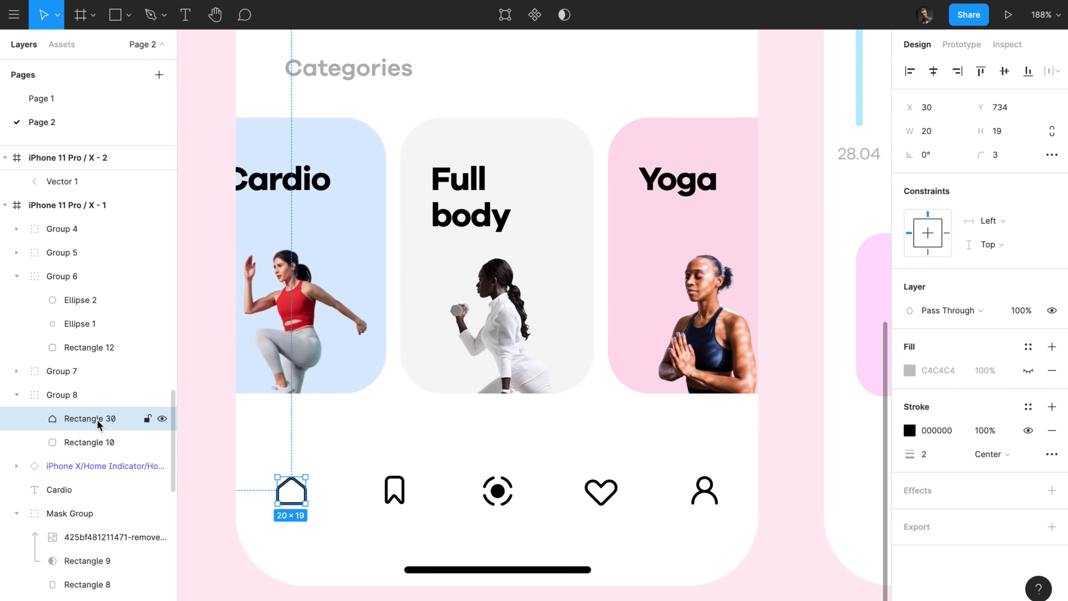
{"action": "scroll", "coordinate": [291, 439], "scroll_direction": "right", "scroll_amount": 3}
{"action": "double_click", "coordinate": [90, 418]}
{"action": "type", "text": "icon1"}
{"action": "key", "text": "Return"}
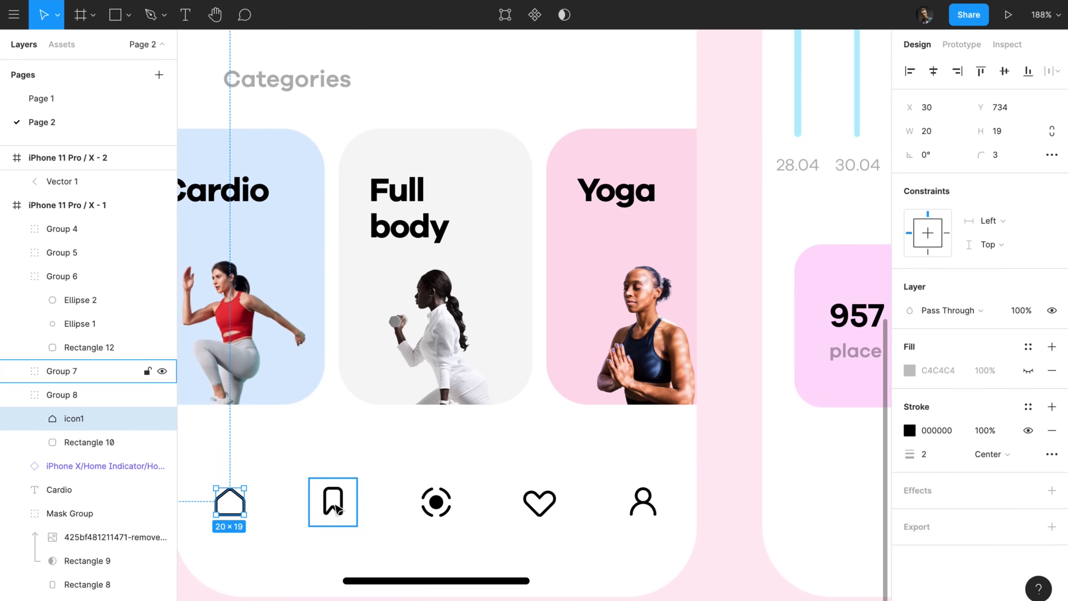
Step: Rename the bookmark icon's layer in the tab bar to icon2
{"action": "left_click", "coordinate": [16, 370]}
{"action": "left_click", "coordinate": [84, 395]}
{"action": "double_click", "coordinate": [84, 396]}
{"action": "type", "text": "icon2"}
{"action": "key", "text": "Return"}
Step: Group the two ellipses of the first screen's centre tab bar icon and name the group icon3
{"action": "left_click", "coordinate": [88, 292]}
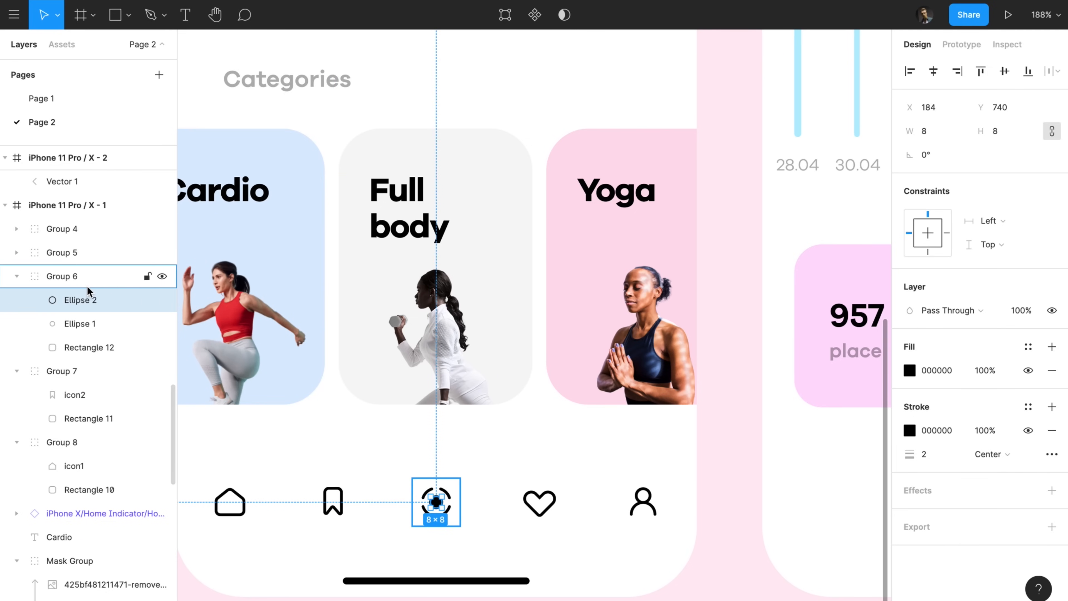
{"action": "left_click", "coordinate": [86, 325], "text": "shift"}
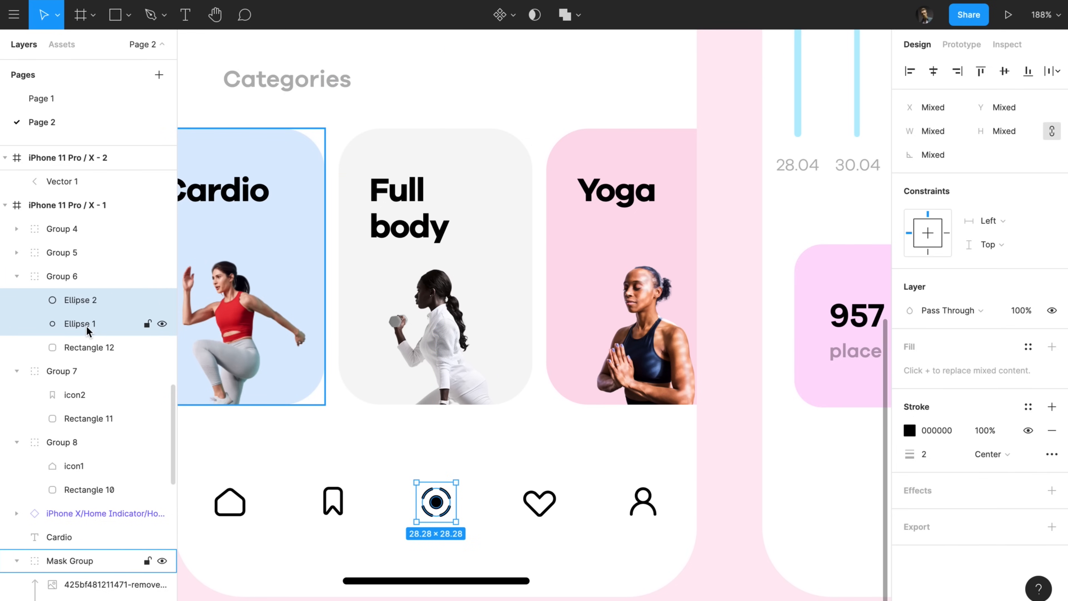
{"action": "key", "text": "ctrl+g"}
{"action": "double_click", "coordinate": [83, 306]}
{"action": "type", "text": "icon3"}
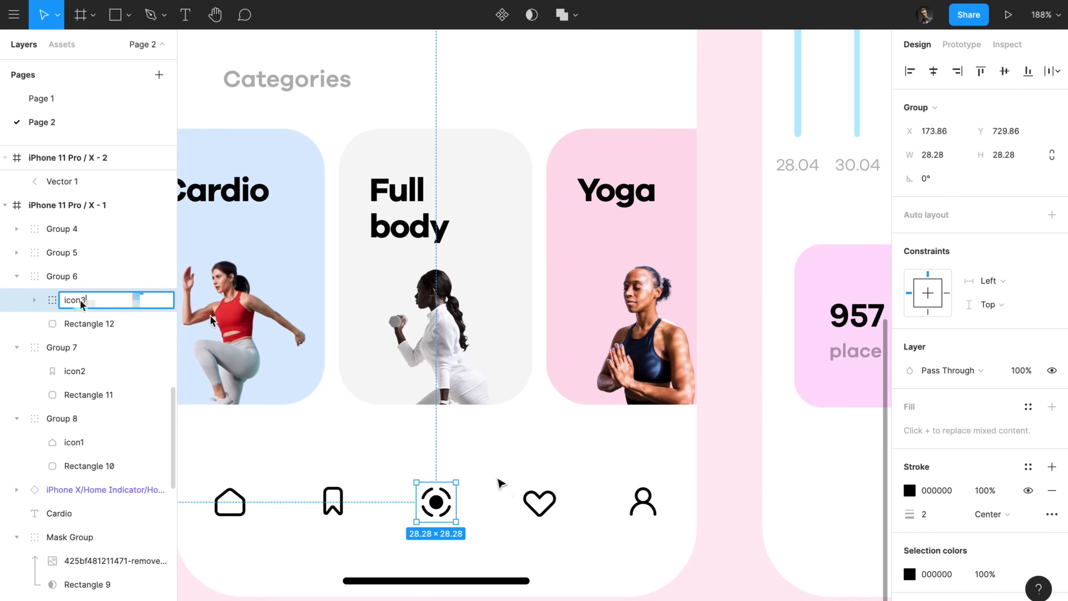
Step: Rename the heart icon's layer in the first screen's tab bar to icon4
{"action": "double_click", "coordinate": [539, 503]}
{"action": "double_click", "coordinate": [86, 276]}
{"action": "type", "text": "icon4"}
{"action": "key", "text": "Return"}
Step: Rename the profile icon's inner group in the first screen's tab bar to icon5
{"action": "double_click", "coordinate": [643, 507]}
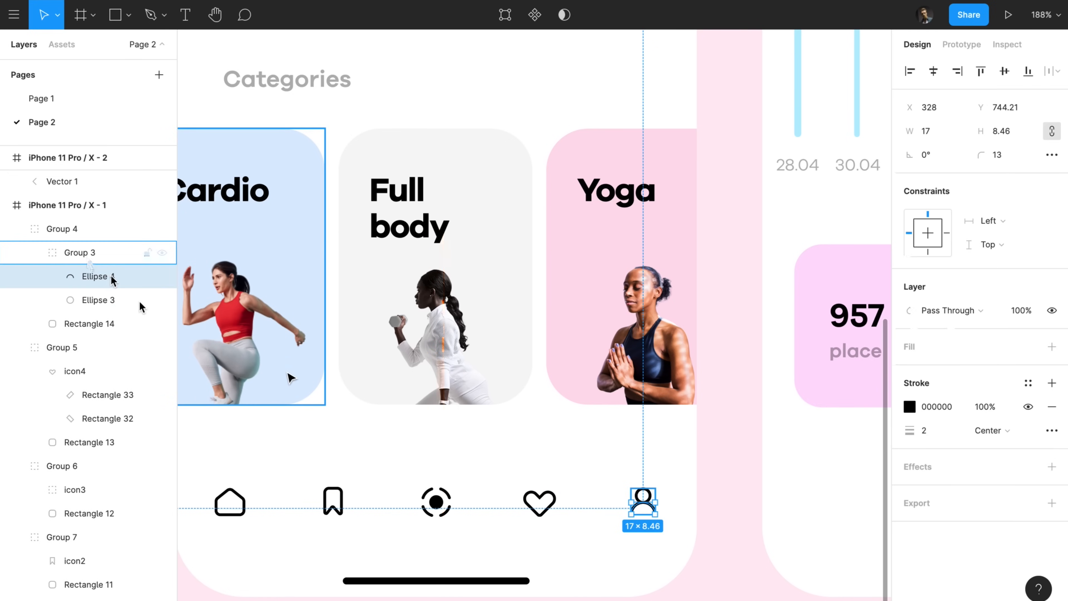
{"action": "double_click", "coordinate": [80, 252]}
{"action": "type", "text": "icon5"}
{"action": "key", "text": "Return"}
{"action": "left_click", "coordinate": [410, 464]}
Step: Rename the first phone frame to 1 and the second phone frame to 2
{"action": "scroll", "coordinate": [409, 464], "scroll_direction": "down", "scroll_amount": 5}
{"action": "left_click", "coordinate": [55, 161]}
{"action": "double_click", "coordinate": [55, 160]}
{"action": "type", "text": "1"}
{"action": "key", "text": "Tab"}
{"action": "type", "text": "2"}
{"action": "key", "text": "Return"}
{"action": "left_click", "coordinate": [613, 65]}
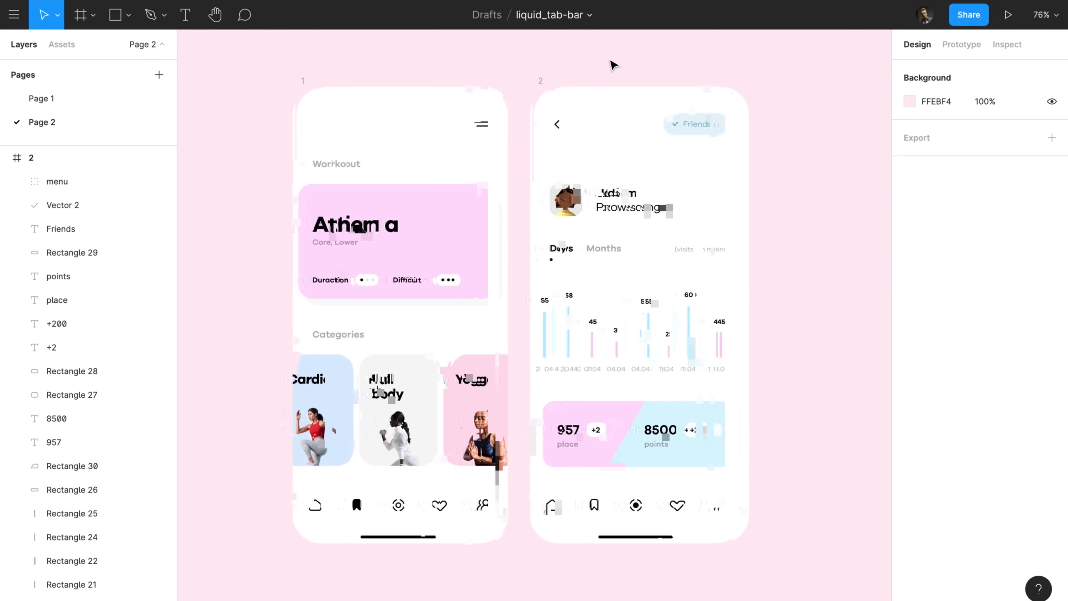
Step: Export both phone frames as PNG files at 3x scale into the mk_menu_liquid folder
{"action": "scroll", "coordinate": [613, 65], "scroll_direction": "right", "scroll_amount": 2}
{"action": "left_click", "coordinate": [505, 80]}
{"action": "left_click", "coordinate": [267, 80], "text": "shift"}
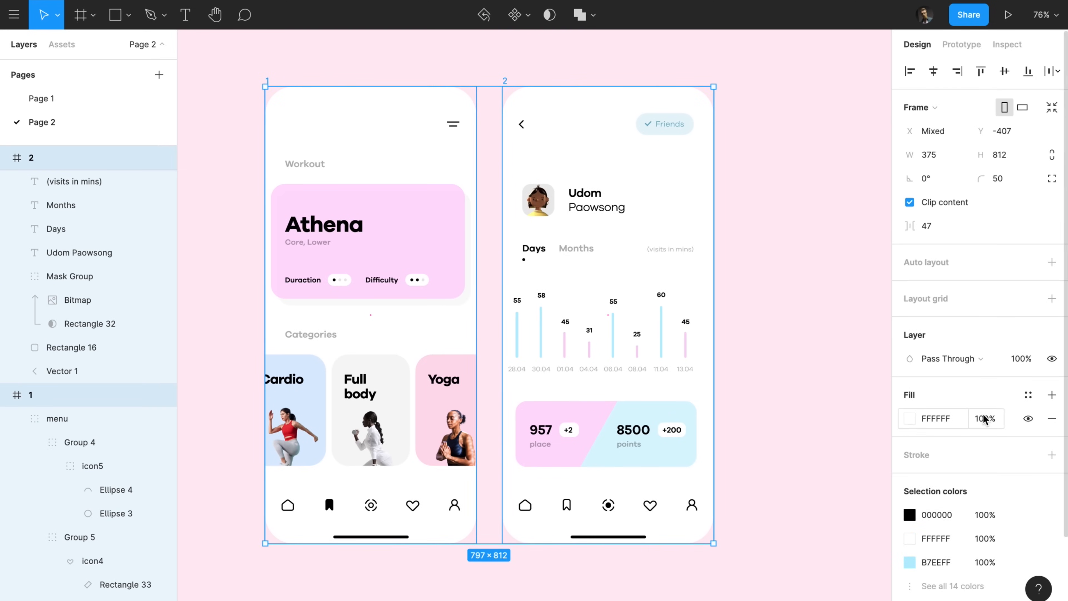
{"action": "scroll", "coordinate": [984, 420], "scroll_direction": "down", "scroll_amount": 5}
{"action": "left_click", "coordinate": [1051, 563]}
{"action": "scroll", "coordinate": [1013, 547], "scroll_direction": "down", "scroll_amount": 3}
{"action": "left_click", "coordinate": [927, 530]}
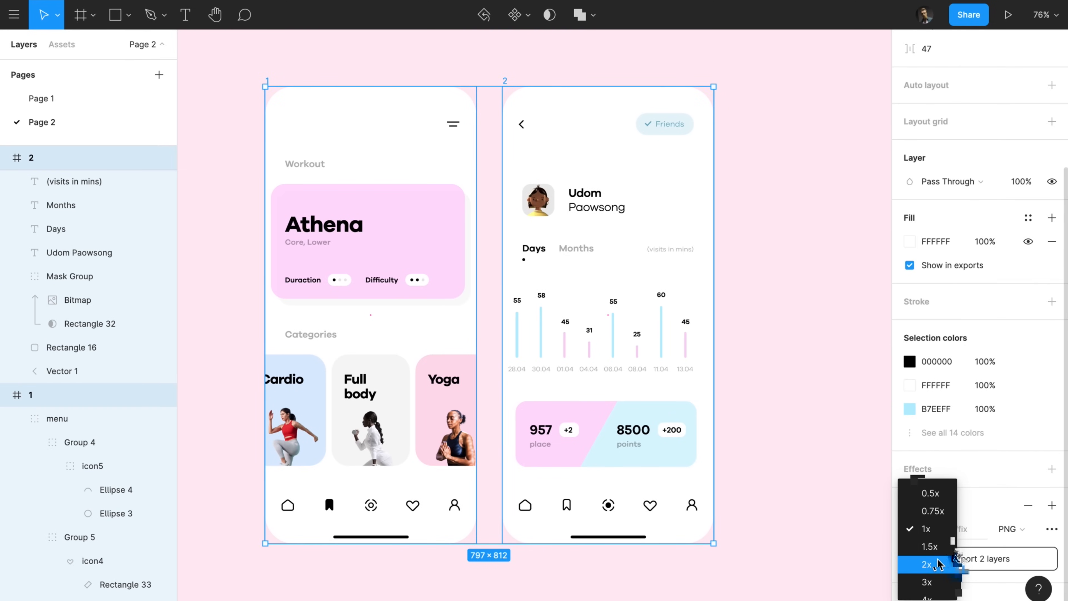
{"action": "left_click", "coordinate": [944, 562]}
{"action": "left_click", "coordinate": [928, 531]}
{"action": "left_click", "coordinate": [932, 547]}
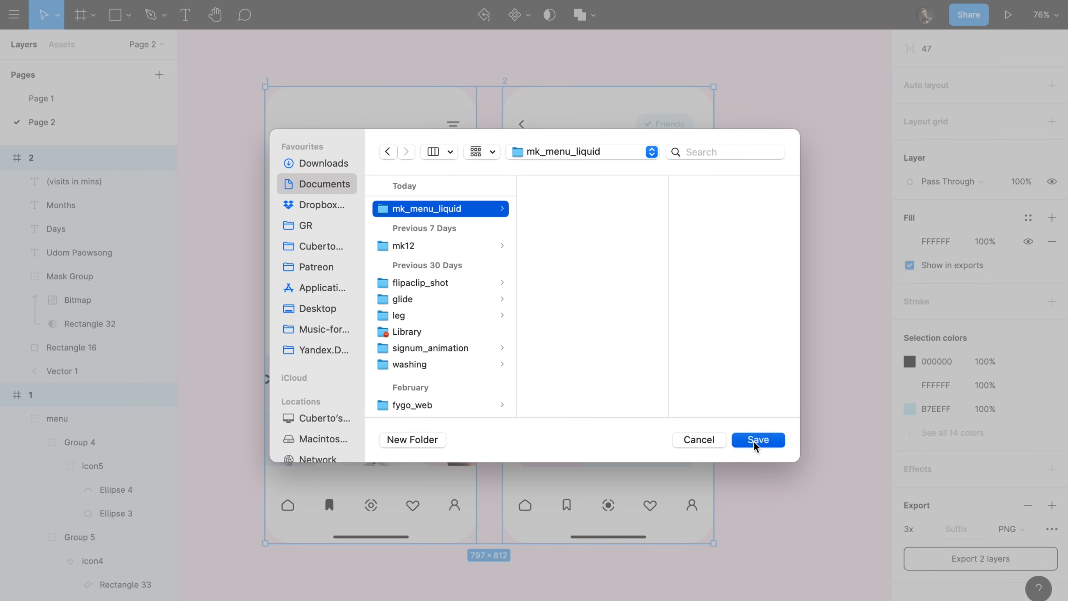
{"action": "left_click", "coordinate": [755, 445]}
{"action": "left_click", "coordinate": [768, 418]}
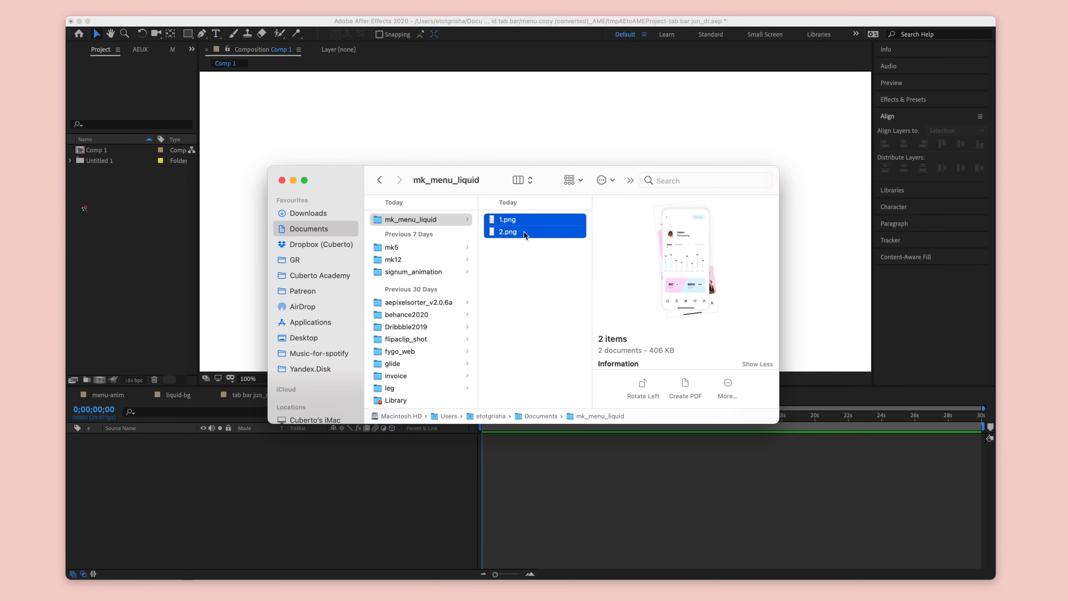
Step: Import 1.png and 2.png into After Effects and create a new composition from 1.png
{"action": "left_click_drag", "start_coordinate": [517, 225], "coordinate": [125, 209]}
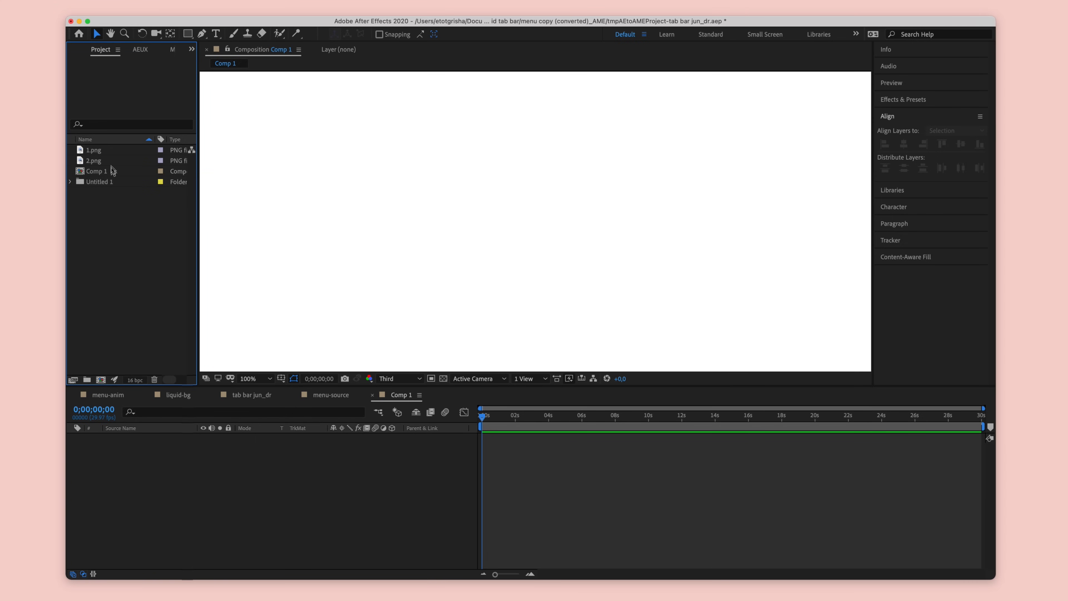
{"action": "right_click", "coordinate": [125, 152]}
{"action": "left_click", "coordinate": [164, 187]}
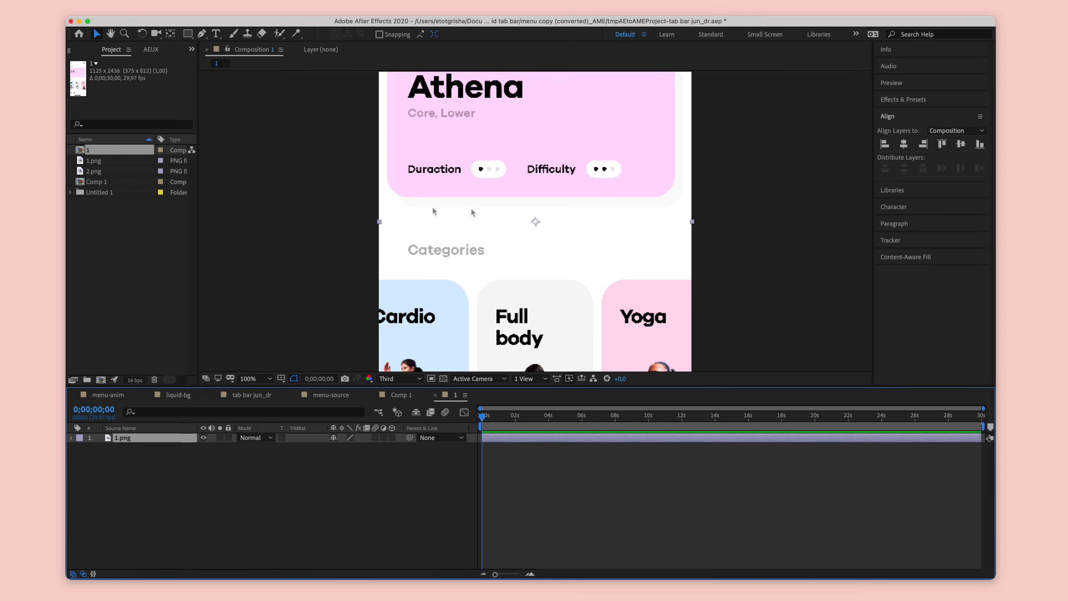
{"action": "scroll", "coordinate": [416, 210], "scroll_direction": "down", "scroll_amount": 3}
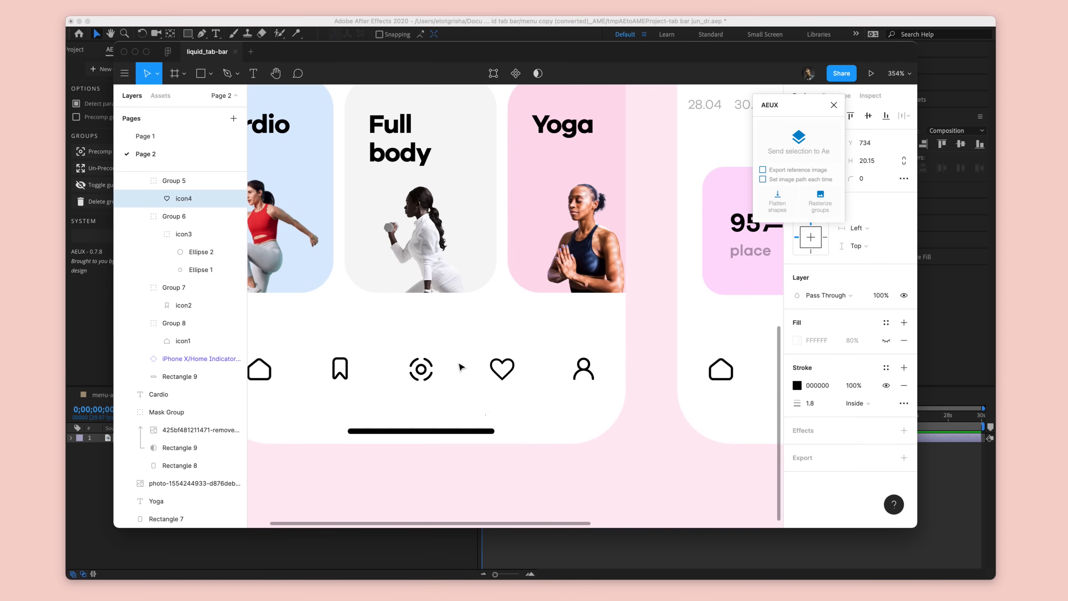
Step: Switch to Figma and send the first screen's five tab bar icons and background rectangle to the After Effects composition with AEUX
{"action": "scroll", "coordinate": [461, 367], "scroll_direction": "down", "scroll_amount": 3}
{"action": "left_click", "coordinate": [367, 367]}
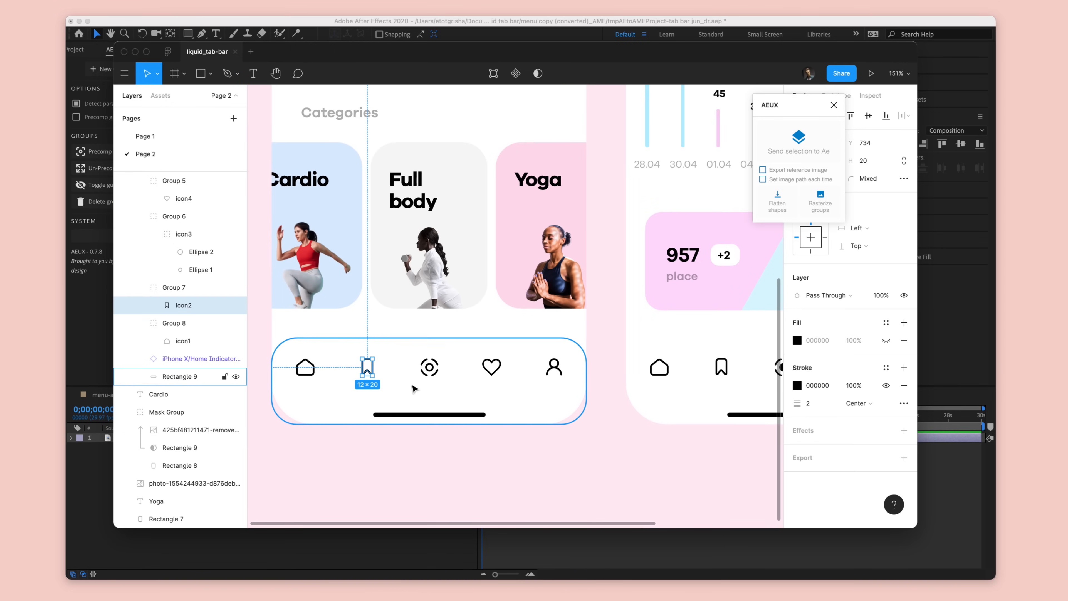
{"action": "left_click", "coordinate": [184, 234], "text": "shift"}
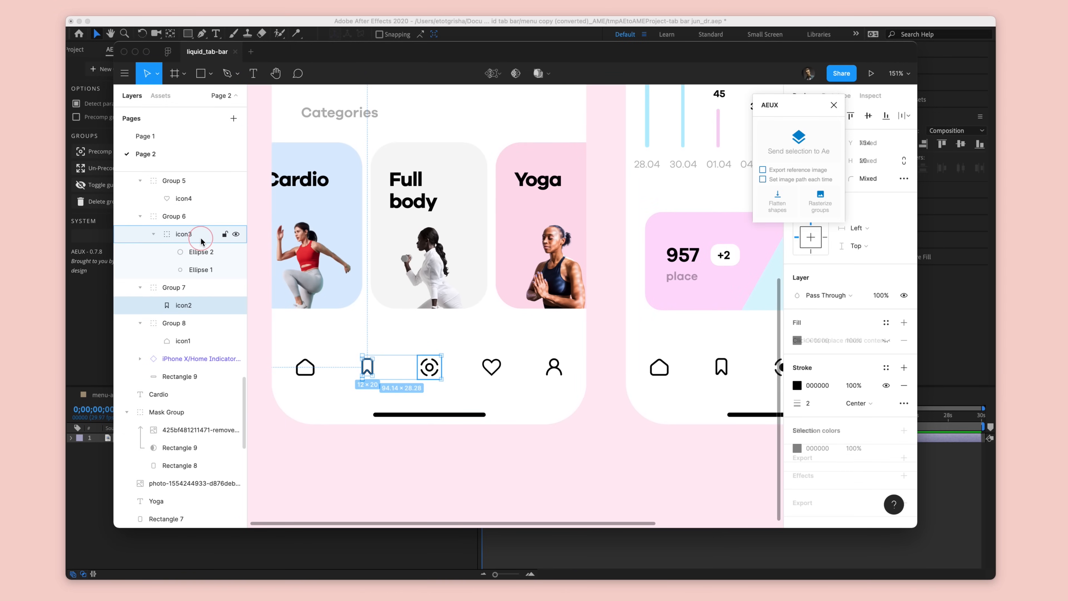
{"action": "left_click", "coordinate": [184, 198], "text": "shift"}
{"action": "left_click", "coordinate": [183, 340], "text": "shift"}
{"action": "left_click", "coordinate": [554, 367], "text": "shift"}
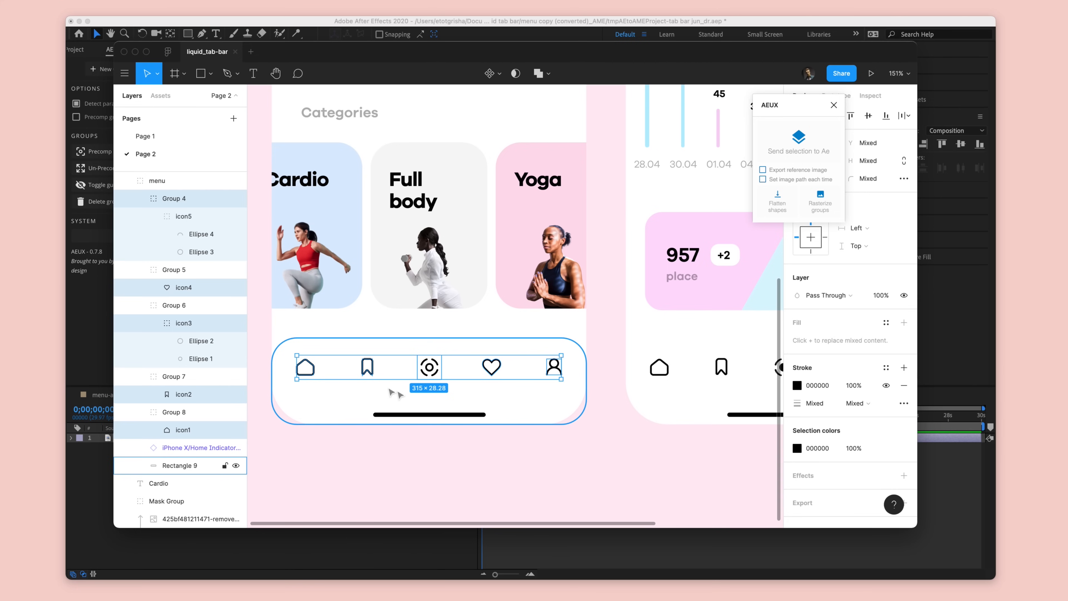
{"action": "left_click", "coordinate": [353, 391], "text": "shift"}
{"action": "key", "text": "super+Tab"}
{"action": "scroll", "coordinate": [631, 241], "scroll_direction": "left", "scroll_amount": 1}
{"action": "left_click", "coordinate": [799, 151]}
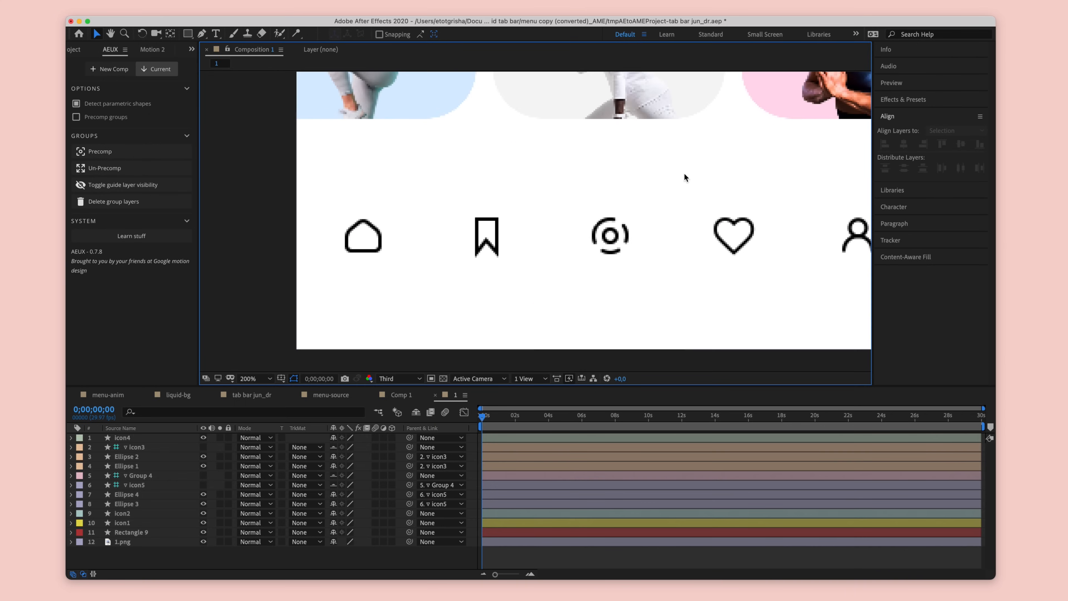
Step: Expand the icon2 shape layer down to its path and shape transform properties
{"action": "left_click", "coordinate": [122, 513]}
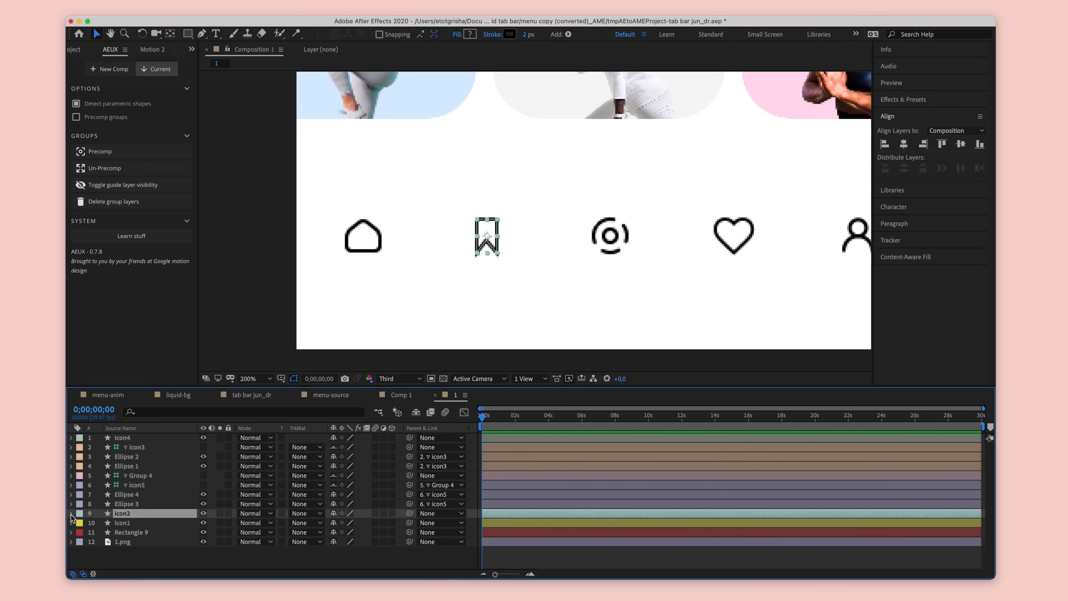
{"action": "left_click", "coordinate": [71, 513]}
{"action": "left_click", "coordinate": [82, 523]}
{"action": "left_click", "coordinate": [90, 532]}
{"action": "left_click", "coordinate": [100, 542]}
{"action": "scroll", "coordinate": [155, 546], "scroll_direction": "down", "scroll_amount": 3}
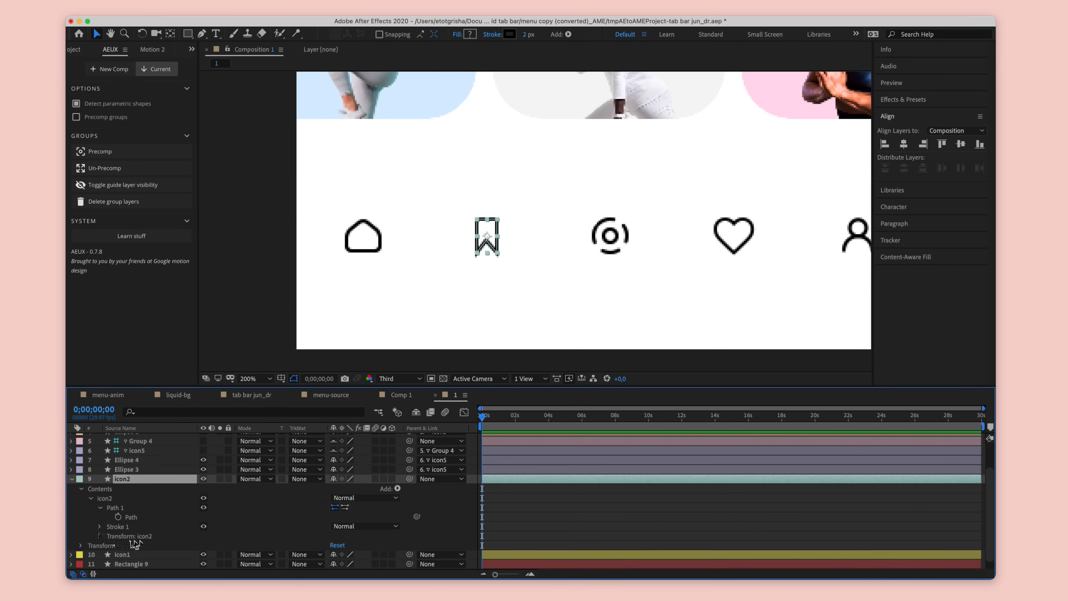
{"action": "left_click", "coordinate": [101, 537]}
Step: Copy the Round Corners operator from the house icon's shape group into the bookmark icon's shape group
{"action": "left_click", "coordinate": [356, 253]}
{"action": "scroll", "coordinate": [169, 496], "scroll_direction": "up", "scroll_amount": 3}
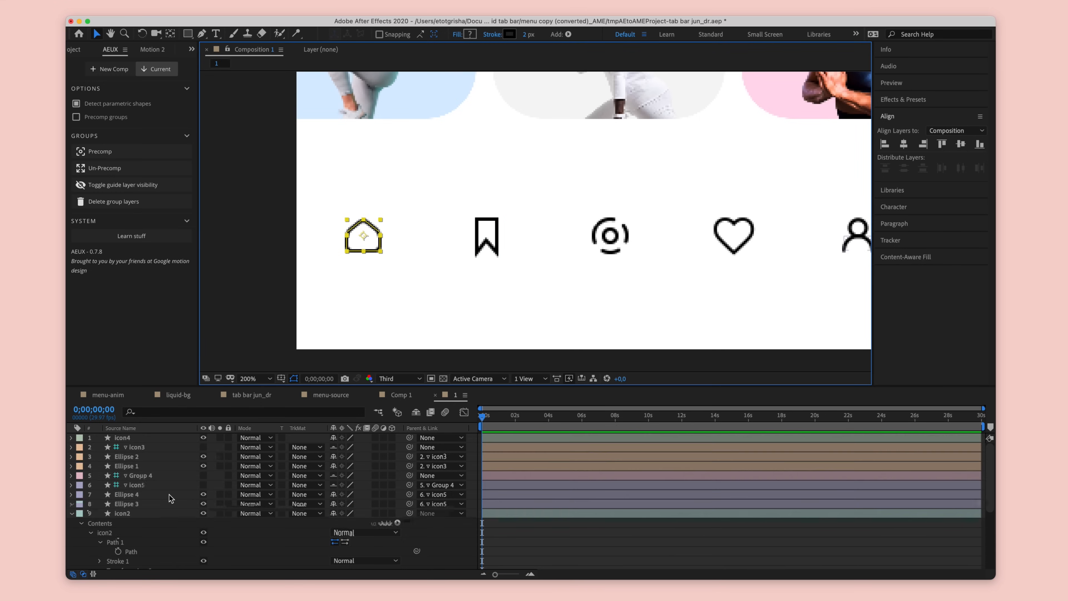
{"action": "scroll", "coordinate": [168, 499], "scroll_direction": "down", "scroll_amount": 5}
{"action": "left_click", "coordinate": [71, 544]}
{"action": "left_click", "coordinate": [81, 556]}
{"action": "scroll", "coordinate": [116, 554], "scroll_direction": "down", "scroll_amount": 3}
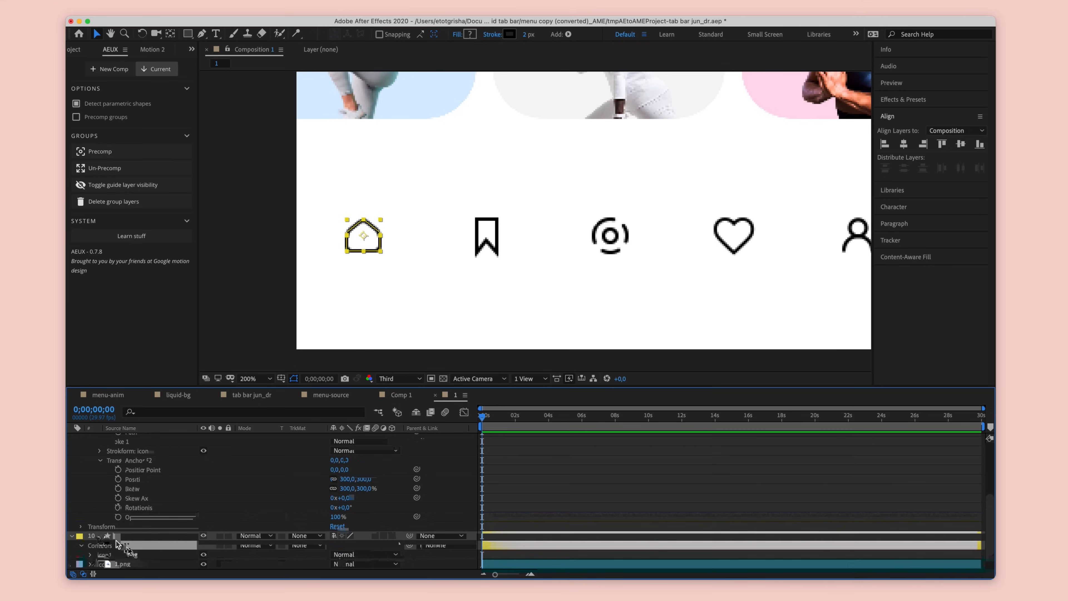
{"action": "left_click", "coordinate": [91, 536]}
{"action": "scroll", "coordinate": [101, 548], "scroll_direction": "down", "scroll_amount": 1}
{"action": "left_click", "coordinate": [136, 546]}
{"action": "key", "text": "super+c"}
{"action": "scroll", "coordinate": [141, 545], "scroll_direction": "up", "scroll_amount": 3}
{"action": "scroll", "coordinate": [140, 545], "scroll_direction": "down", "scroll_amount": 4}
{"action": "scroll", "coordinate": [140, 545], "scroll_direction": "up", "scroll_amount": 5}
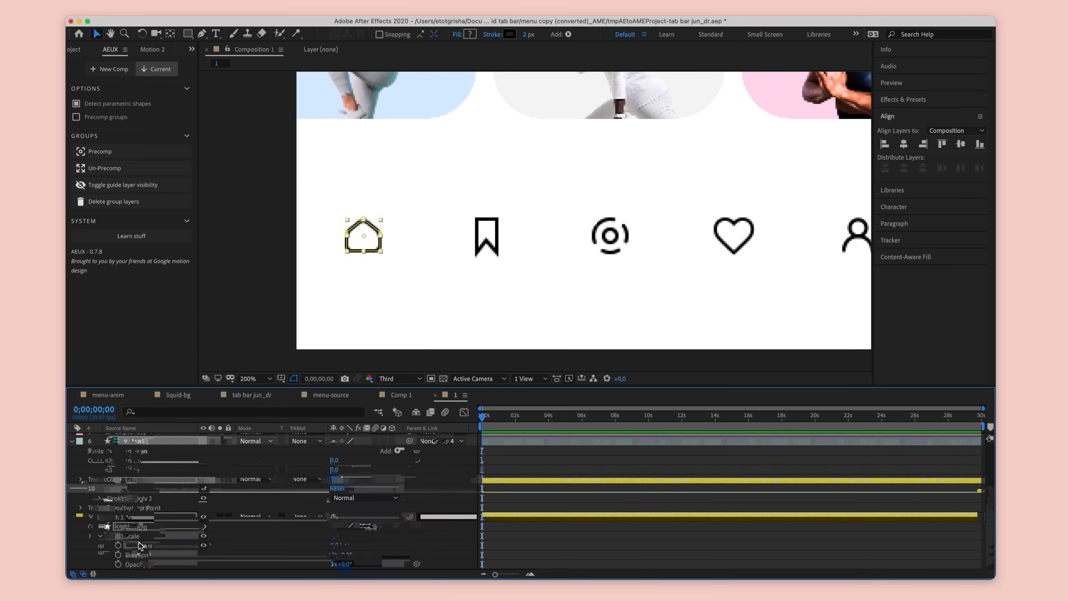
{"action": "left_click", "coordinate": [112, 499]}
{"action": "key", "text": "super+v"}
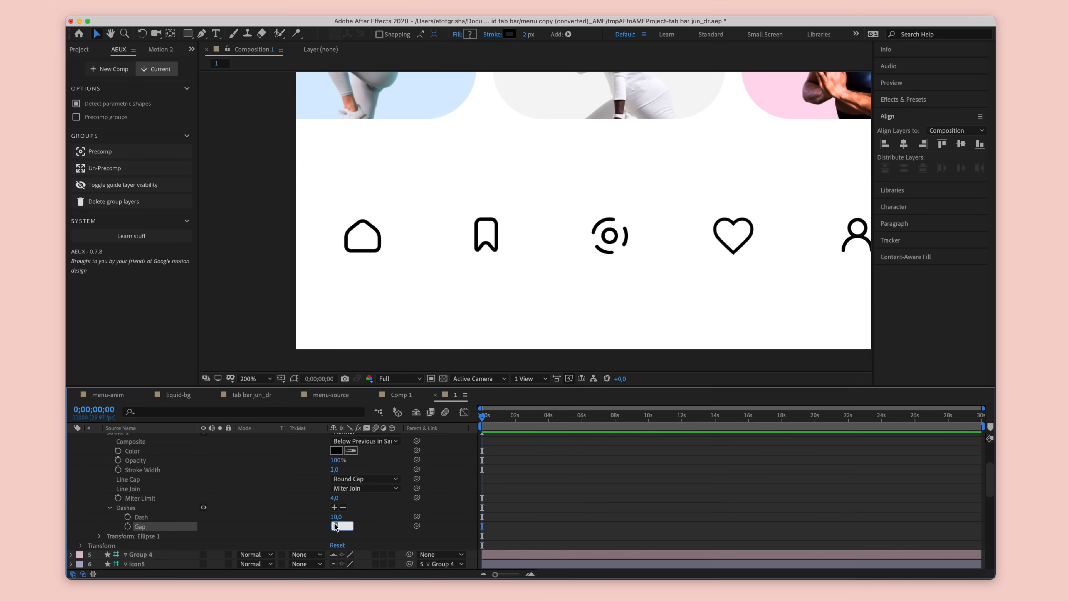
Step: Set the stroke gap of the centre icon's dashed ring, Ellipse 1, to 6 and fine-tune its dash length
{"action": "left_click", "coordinate": [335, 526]}
{"action": "type", "text": "6"}
{"action": "left_click", "coordinate": [336, 517]}
{"action": "key", "text": "Return"}
{"action": "key", "text": "Up"}
{"action": "left_click", "coordinate": [337, 516]}
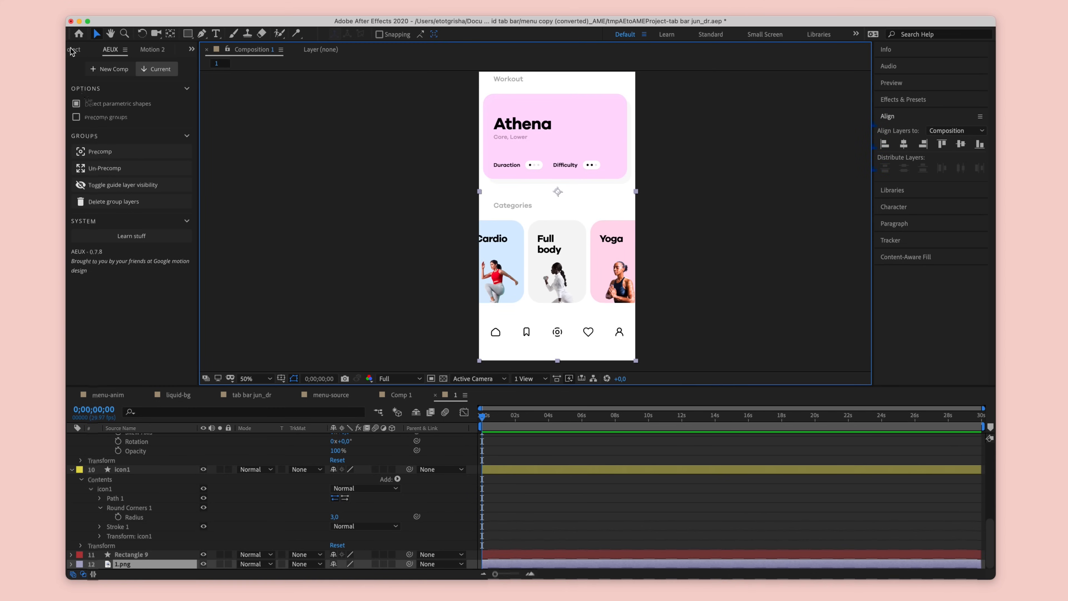
Step: Add 2.png at the bottom of the composition's layer stack and offset the timing so 1.png starts after about 2 seconds
{"action": "left_click", "coordinate": [72, 49]}
{"action": "left_click_drag", "start_coordinate": [99, 171], "coordinate": [552, 194]}
{"action": "left_click_drag", "start_coordinate": [491, 437], "coordinate": [522, 437]}
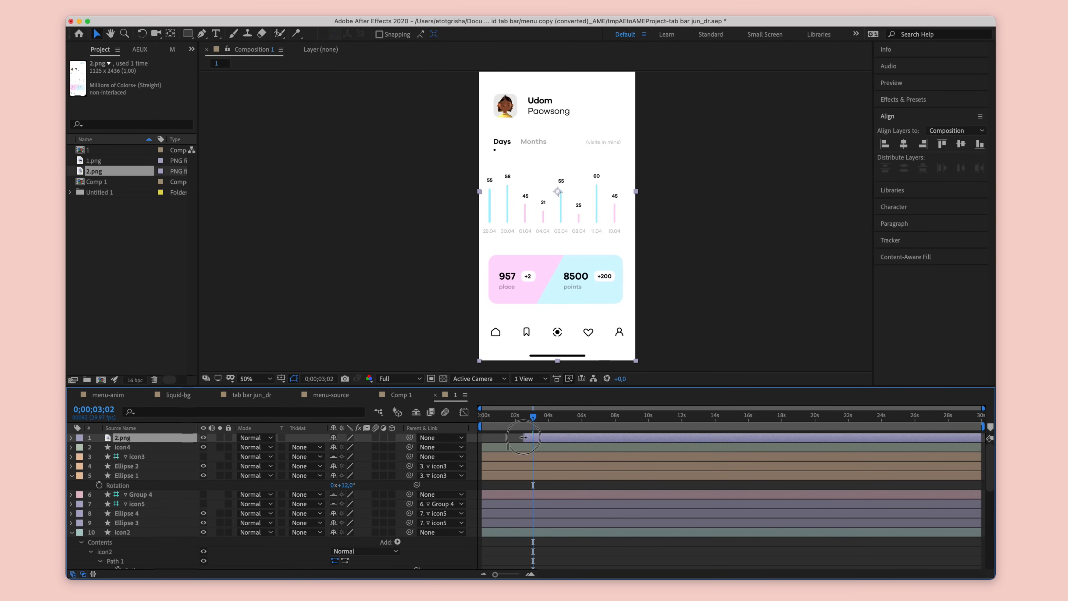
{"action": "left_click_drag", "start_coordinate": [135, 441], "coordinate": [136, 556]}
{"action": "left_click", "coordinate": [134, 547]}
{"action": "mouse_move", "coordinate": [533, 417]}
{"action": "left_mouse_down"}
{"action": "mouse_move", "coordinate": [507, 420]}
{"action": "mouse_move", "coordinate": [536, 418]}
{"action": "left_mouse_up"}
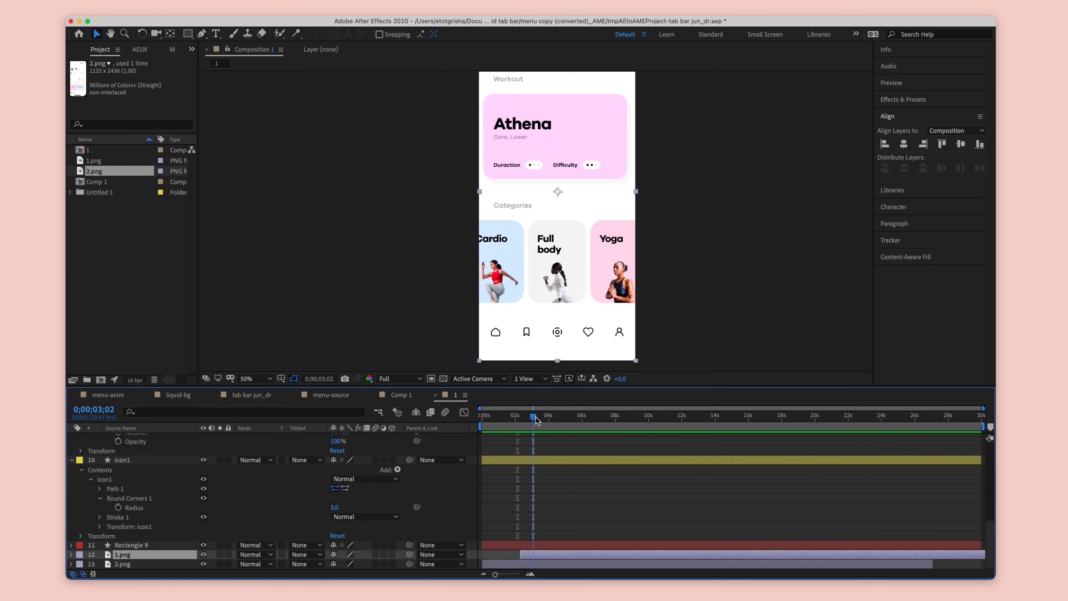
Step: Draw a circle about 188.6 px wide around the centre icon inside the Rectangle 9 layer and keyframe its size and position
{"action": "left_click", "coordinate": [597, 323]}
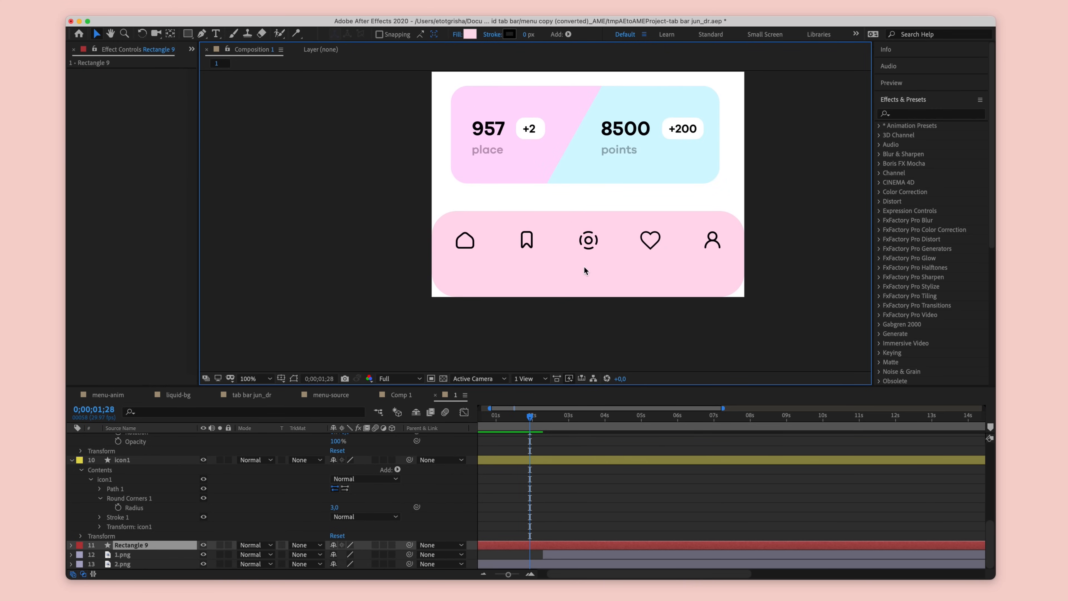
{"action": "left_click_drag", "start_coordinate": [187, 33], "coordinate": [226, 63]}
{"action": "left_click_drag", "start_coordinate": [567, 218], "coordinate": [617, 266]}
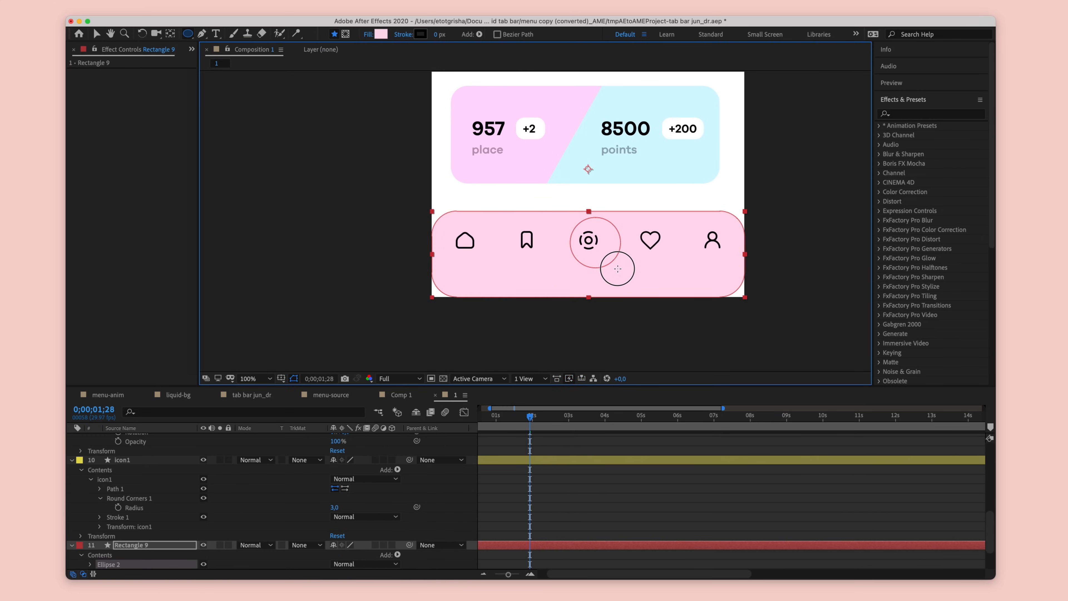
{"action": "scroll", "coordinate": [169, 505], "scroll_direction": "down", "scroll_amount": 3}
{"action": "left_click", "coordinate": [91, 497]}
{"action": "left_click", "coordinate": [99, 507]}
{"action": "mouse_move", "coordinate": [334, 526]}
{"action": "left_mouse_down"}
{"action": "mouse_move", "coordinate": [319, 527]}
{"action": "mouse_move", "coordinate": [335, 527]}
{"action": "left_mouse_up"}
{"action": "key", "text": "super+z"}
{"action": "left_click", "coordinate": [118, 517]}
{"action": "left_click", "coordinate": [118, 526]}
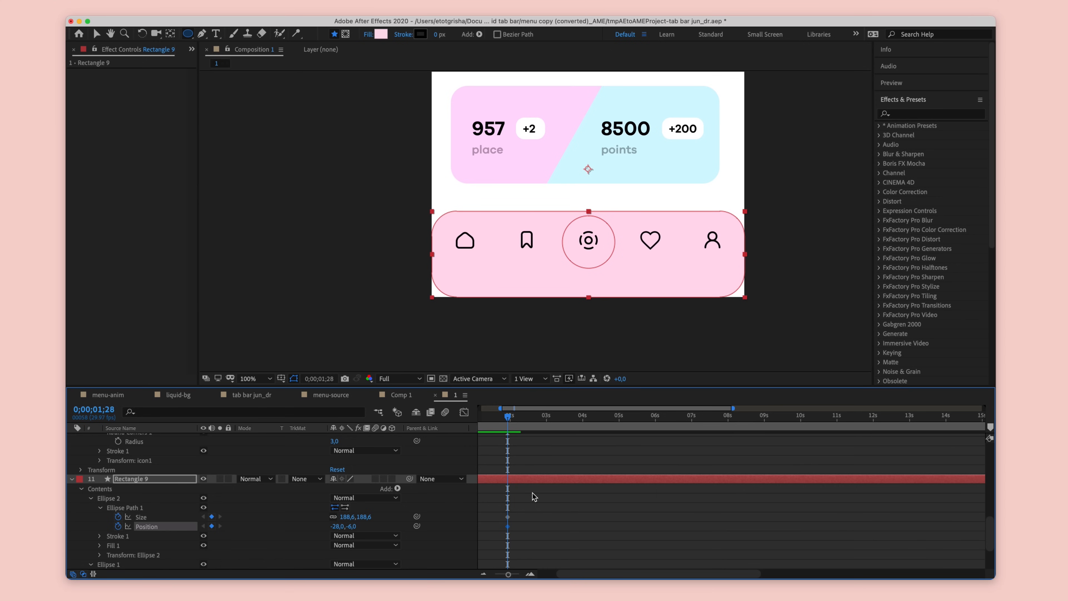
Step: Draw a narrow rectangle about 71.6 by 278.5 px below the centre icon in the Rectangle 9 layer and keyframe its size and position
{"action": "key", "text": "q"}
{"action": "left_click_drag", "start_coordinate": [578, 237], "coordinate": [599, 314]}
{"action": "scroll", "coordinate": [261, 501], "scroll_direction": "up", "scroll_amount": 2}
{"action": "left_click", "coordinate": [90, 517]}
{"action": "left_click", "coordinate": [99, 527]}
{"action": "left_click", "coordinate": [118, 537]}
{"action": "left_click", "coordinate": [118, 546]}
{"action": "scroll", "coordinate": [517, 497], "scroll_direction": "down", "scroll_amount": 5}
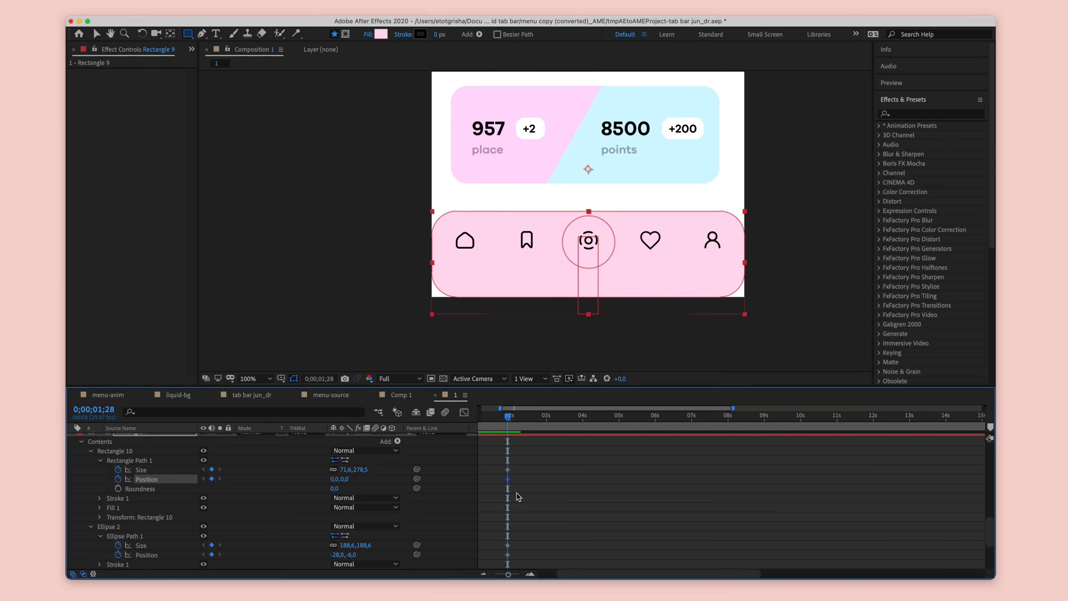
Step: Animate the circle and narrow rectangle rising from the tab bar, with end positions of -28, -278 and 0, -246
{"action": "key", "text": "u"}
{"action": "left_click_drag", "start_coordinate": [512, 420], "coordinate": [525, 417]}
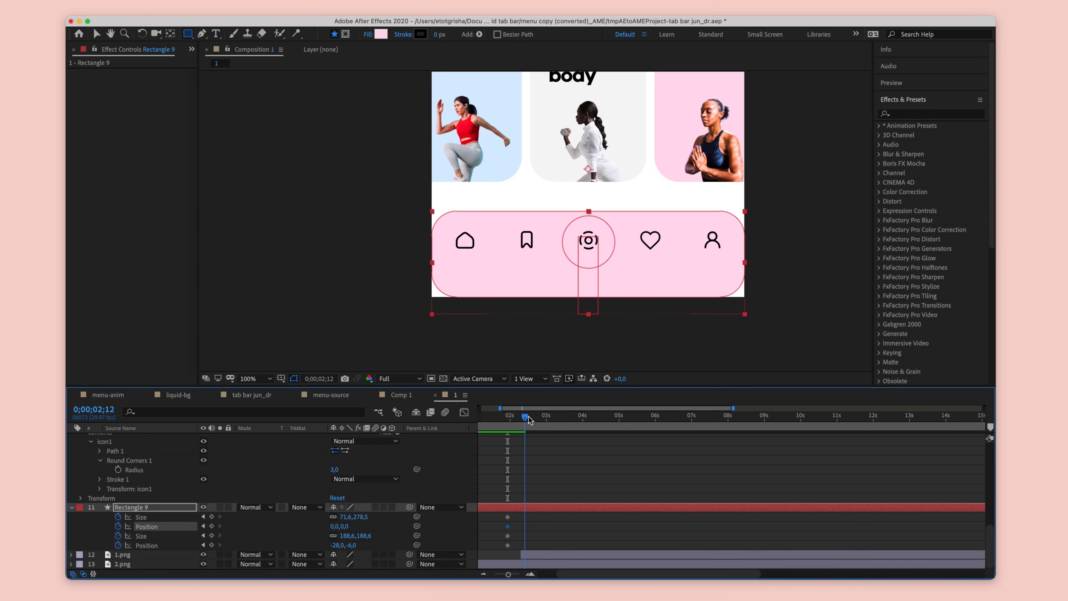
{"action": "left_click", "coordinate": [212, 545]}
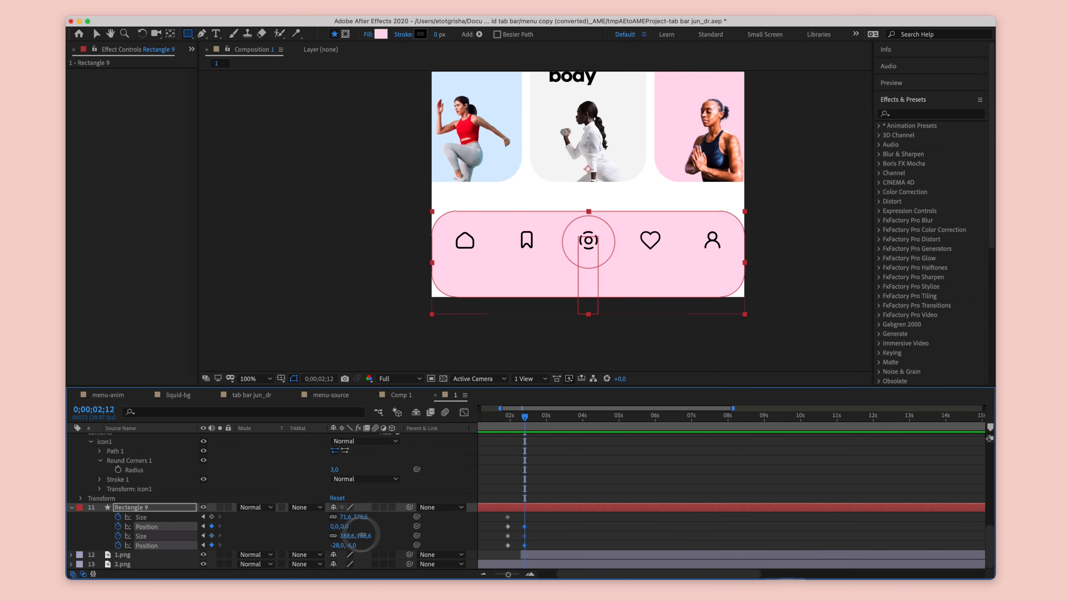
{"action": "mouse_move", "coordinate": [345, 526]}
{"action": "left_mouse_down"}
{"action": "mouse_move", "coordinate": [326, 527]}
{"action": "mouse_move", "coordinate": [334, 546]}
{"action": "mouse_move", "coordinate": [309, 545]}
{"action": "mouse_move", "coordinate": [353, 537]}
{"action": "left_mouse_up"}
{"action": "key", "text": "super+z"}
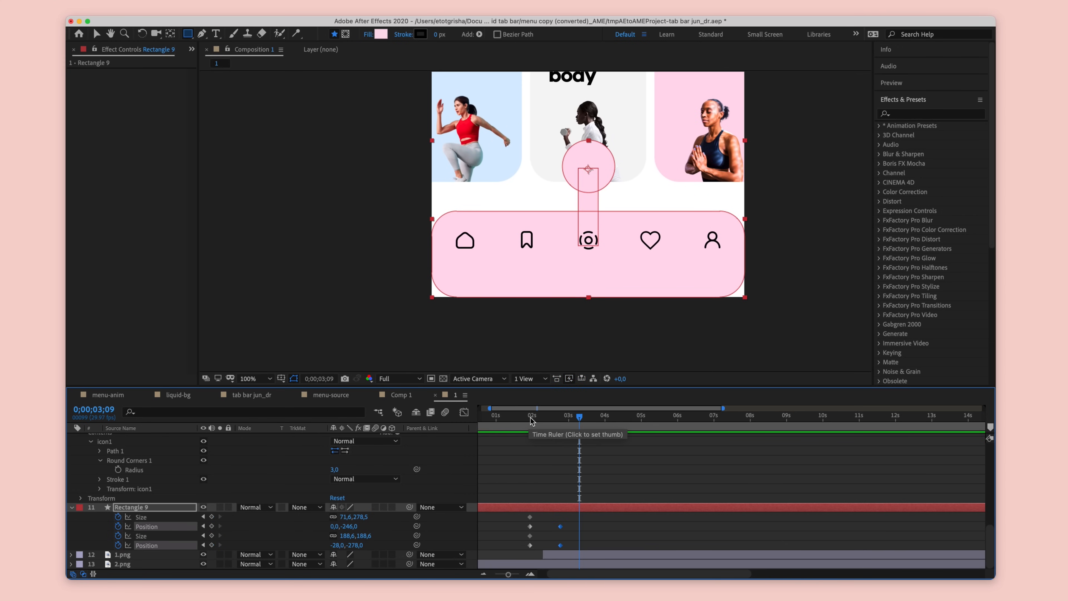
Step: Keyframe the circle shrinking to size 0 near the end of its rise and set the first Motion 2 easing value to 0
{"action": "left_click_drag", "start_coordinate": [532, 419], "coordinate": [577, 420]}
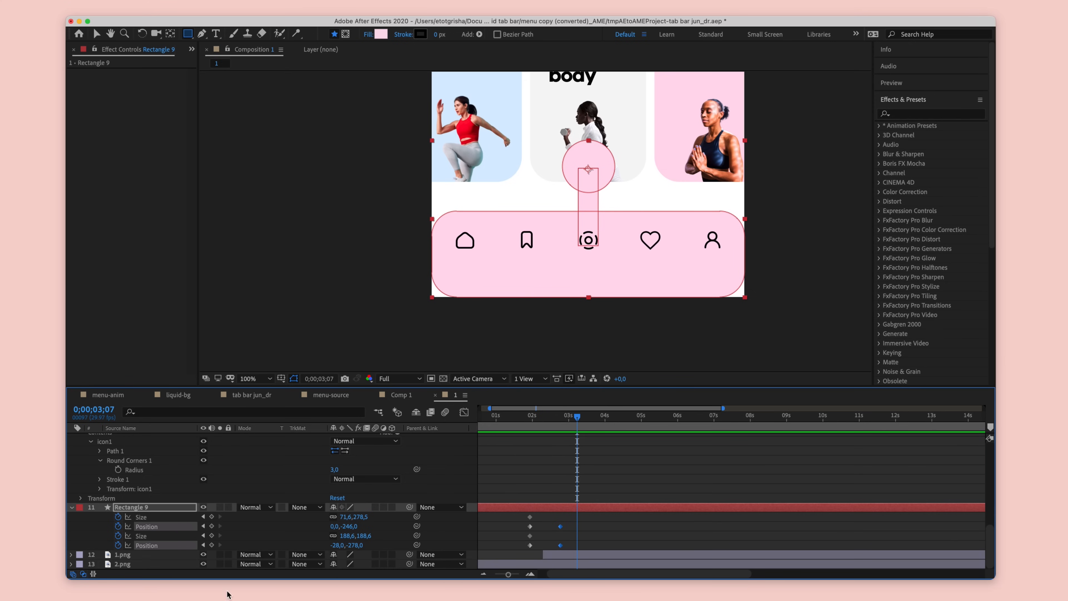
{"action": "left_click", "coordinate": [212, 535]}
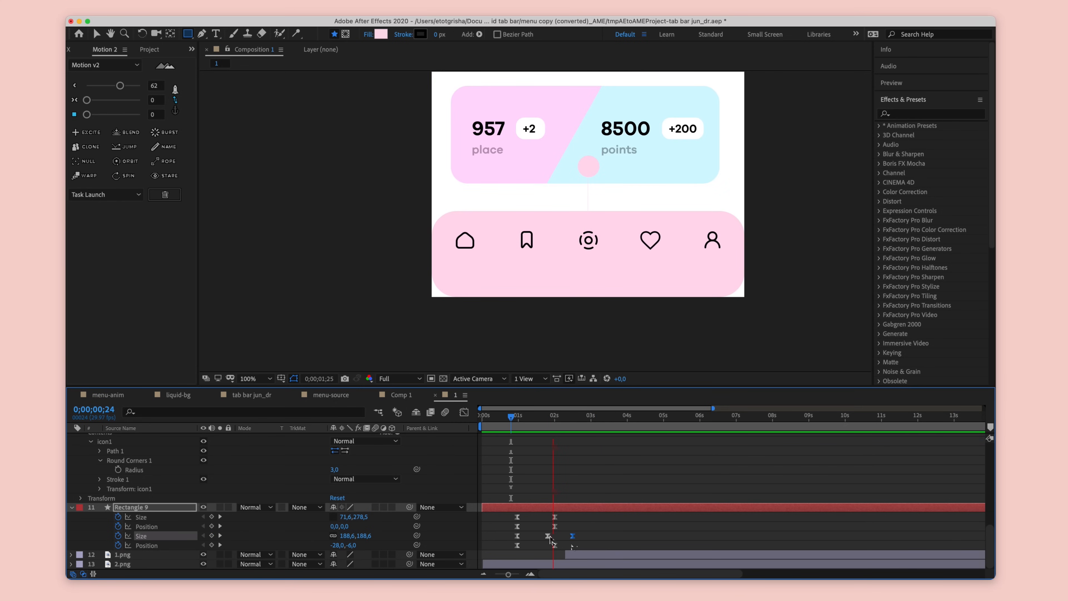
{"action": "left_click", "coordinate": [540, 537]}
{"action": "left_click_drag", "start_coordinate": [562, 416], "coordinate": [578, 538]}
{"action": "left_click_drag", "start_coordinate": [120, 86], "coordinate": [36, 89]}
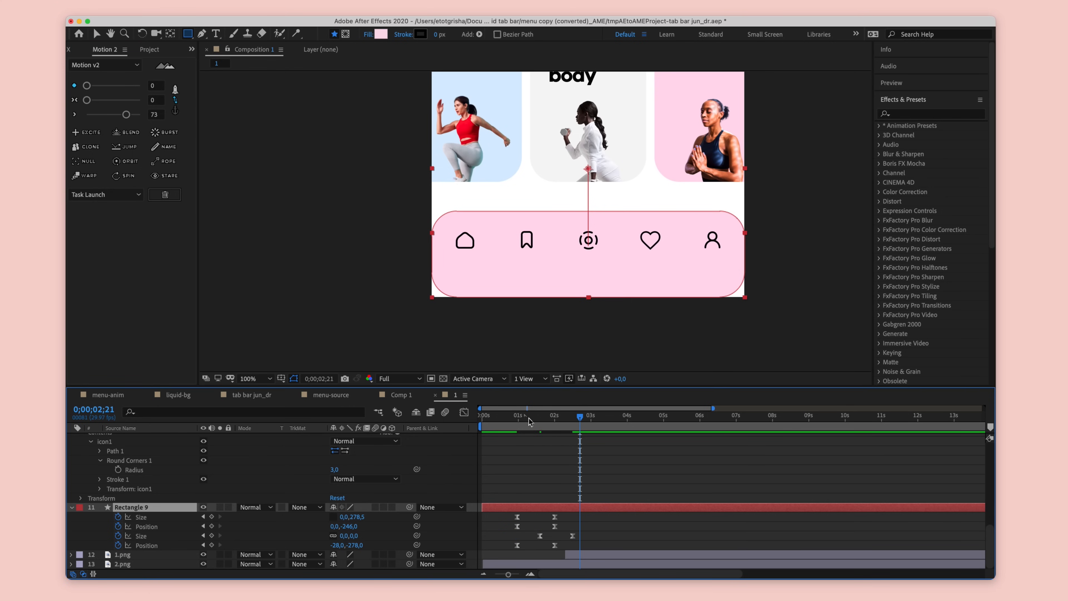
Step: Apply the Roughen Edges effect to the Rectangle 9 layer
{"action": "left_click", "coordinate": [518, 416]}
{"action": "left_click_drag", "start_coordinate": [520, 421], "coordinate": [575, 519]}
{"action": "left_click", "coordinate": [903, 113]}
{"action": "type", "text": "rough"}
{"action": "left_click_drag", "start_coordinate": [933, 135], "coordinate": [493, 131]}
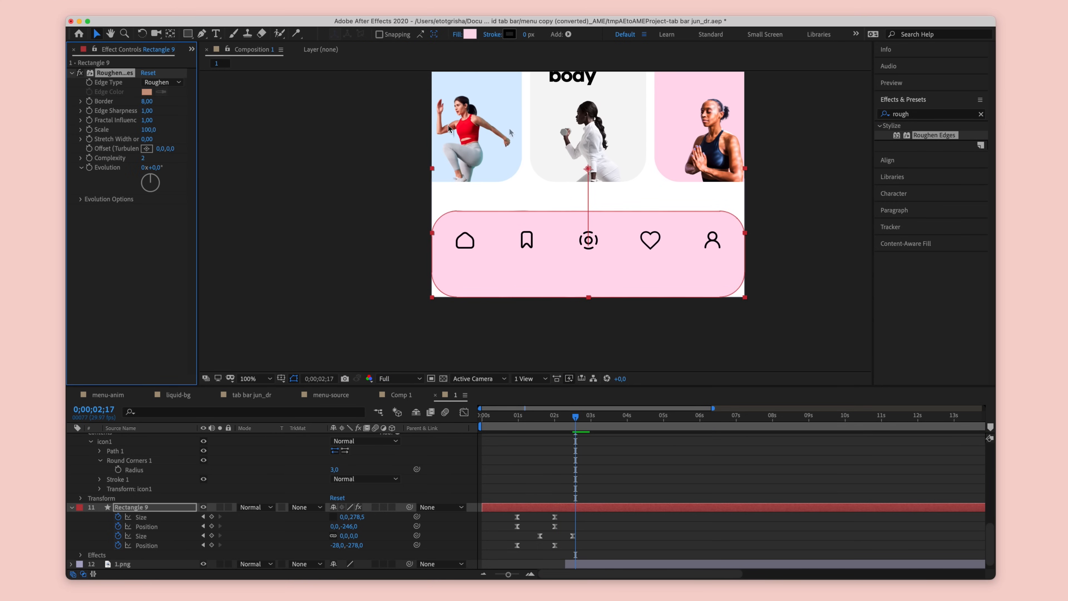
Step: Set the Roughen Edges Border to 80 and Edge Sharpness to 0
{"action": "left_click", "coordinate": [149, 103]}
{"action": "type", "text": "80"}
{"action": "key", "text": "Return"}
{"action": "left_click_drag", "start_coordinate": [147, 111], "coordinate": [17, 107]}
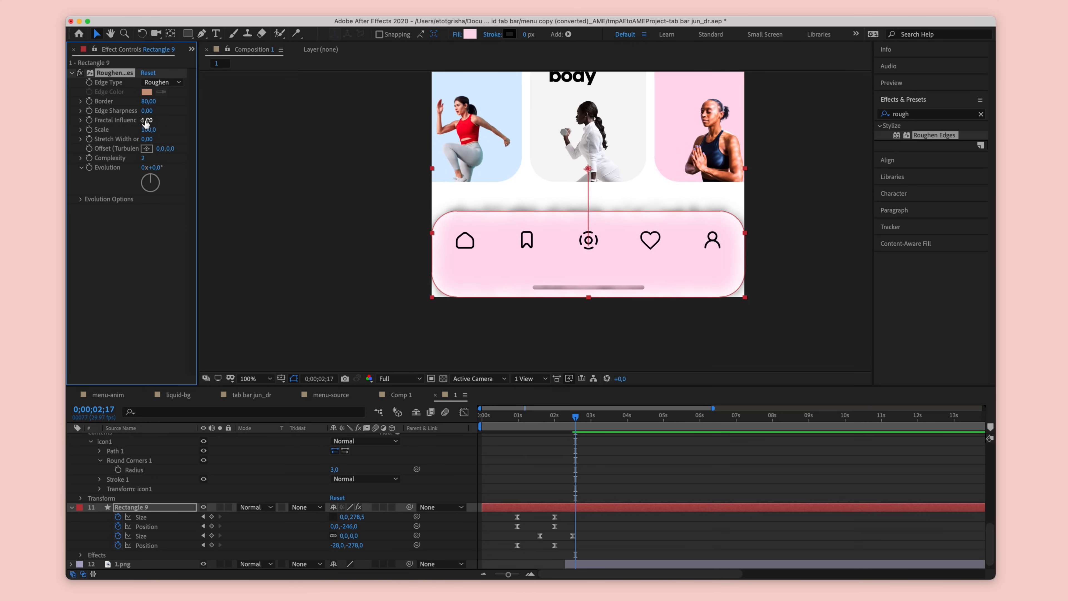
Step: Apply the Fill effect to Rectangle 9 and sample its colour from the pink card in the mockup
{"action": "left_click", "coordinate": [903, 114]}
{"action": "type", "text": "fill"}
{"action": "left_click_drag", "start_coordinate": [917, 201], "coordinate": [192, 252]}
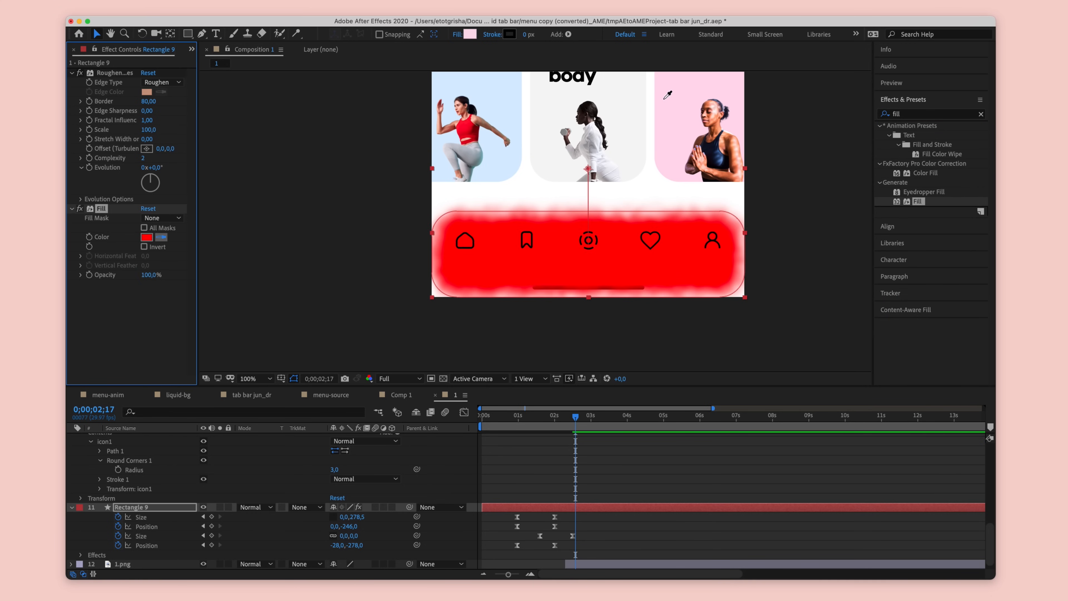
{"action": "left_click", "coordinate": [664, 98]}
{"action": "left_click", "coordinate": [305, 210]}
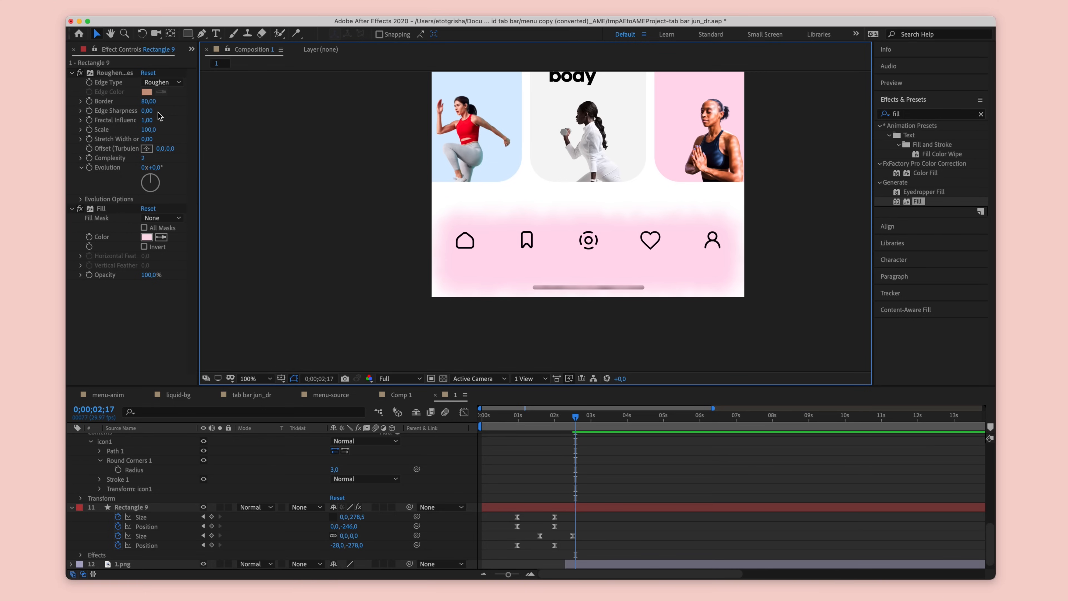
Step: Lower the Roughen Edges Fractal Influence to 0.08 and check the rising blob at 0;00;01;12
{"action": "left_click_drag", "start_coordinate": [153, 120], "coordinate": [155, 118]}
{"action": "left_click_drag", "start_coordinate": [575, 417], "coordinate": [533, 424]}
{"action": "left_click", "coordinate": [363, 294]}
Step: Apply the Levels effect to Rectangle 9 and switch its channel to Alpha
{"action": "left_click", "coordinate": [895, 113]}
{"action": "type", "text": "levels"}
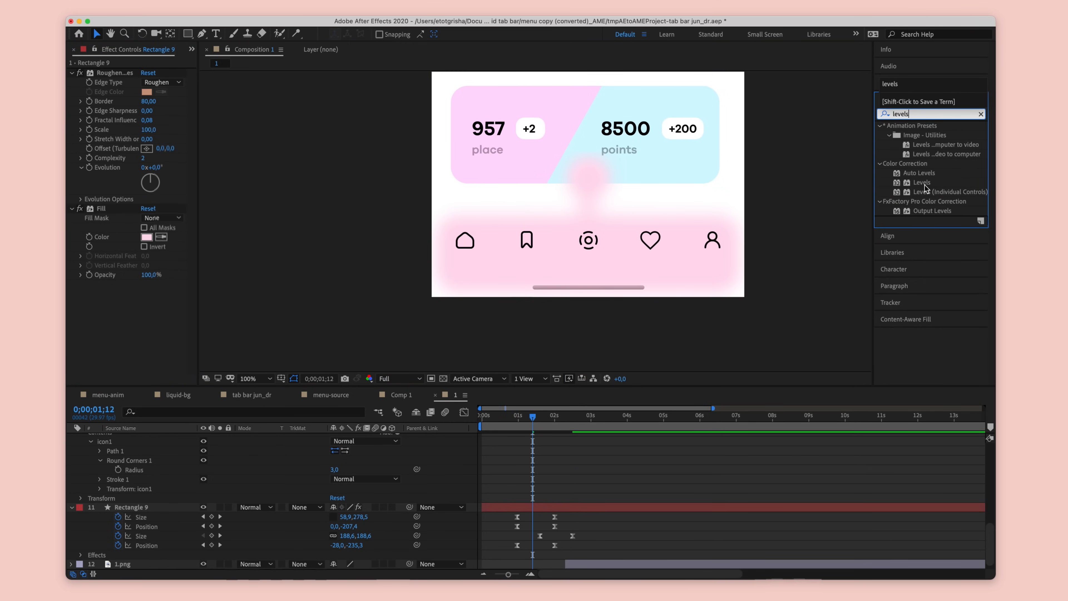
{"action": "left_click_drag", "start_coordinate": [920, 182], "coordinate": [599, 202]}
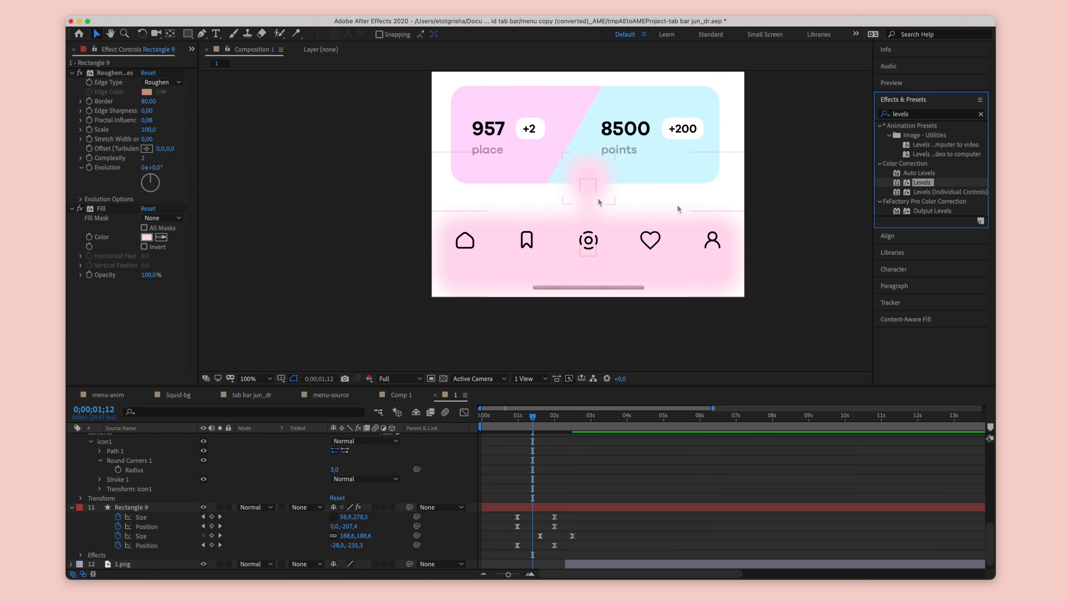
{"action": "left_click_drag", "start_coordinate": [636, 496], "coordinate": [629, 506]}
{"action": "left_click", "coordinate": [163, 270]}
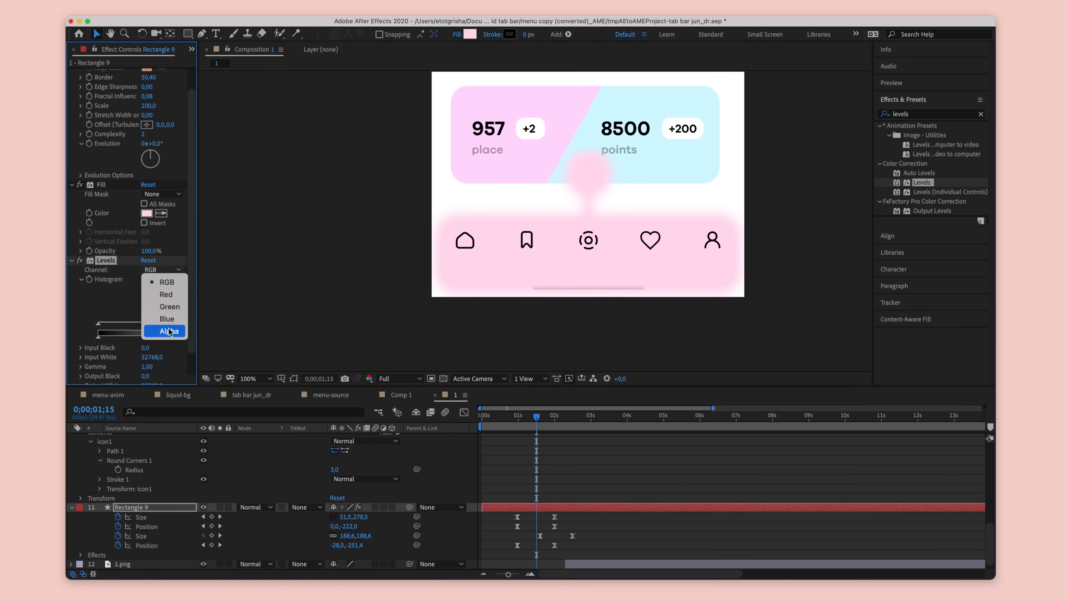
{"action": "left_click", "coordinate": [167, 332]}
Step: Sharpen the blob's edge in Levels with Alpha Input Black 12124.2, Alpha Output White 223150.1 and Alpha Gamma 1.51
{"action": "mouse_move", "coordinate": [147, 348]}
{"action": "left_mouse_down"}
{"action": "mouse_move", "coordinate": [185, 345]}
{"action": "mouse_move", "coordinate": [156, 347]}
{"action": "left_mouse_up"}
{"action": "left_click_drag", "start_coordinate": [160, 344], "coordinate": [156, 345]}
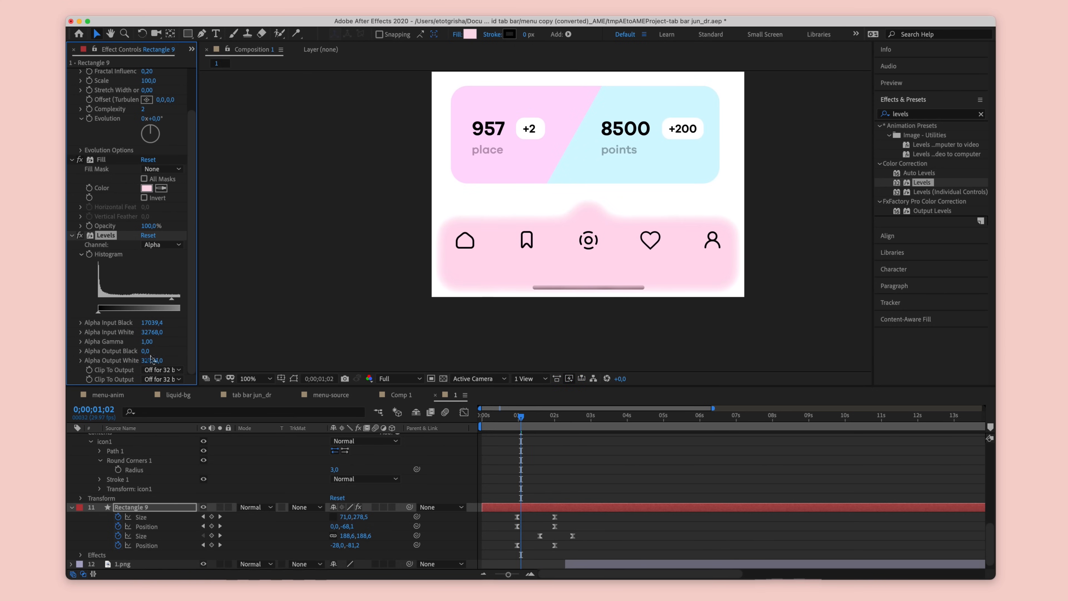
{"action": "left_click_drag", "start_coordinate": [158, 361], "coordinate": [420, 349]}
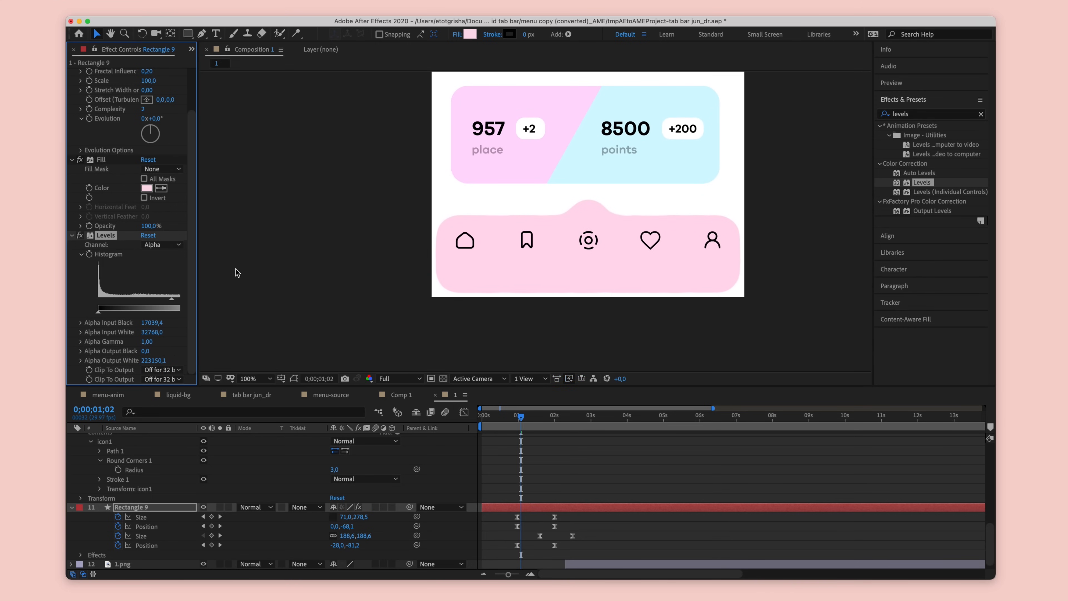
{"action": "left_click_drag", "start_coordinate": [148, 321], "coordinate": [200, 333]}
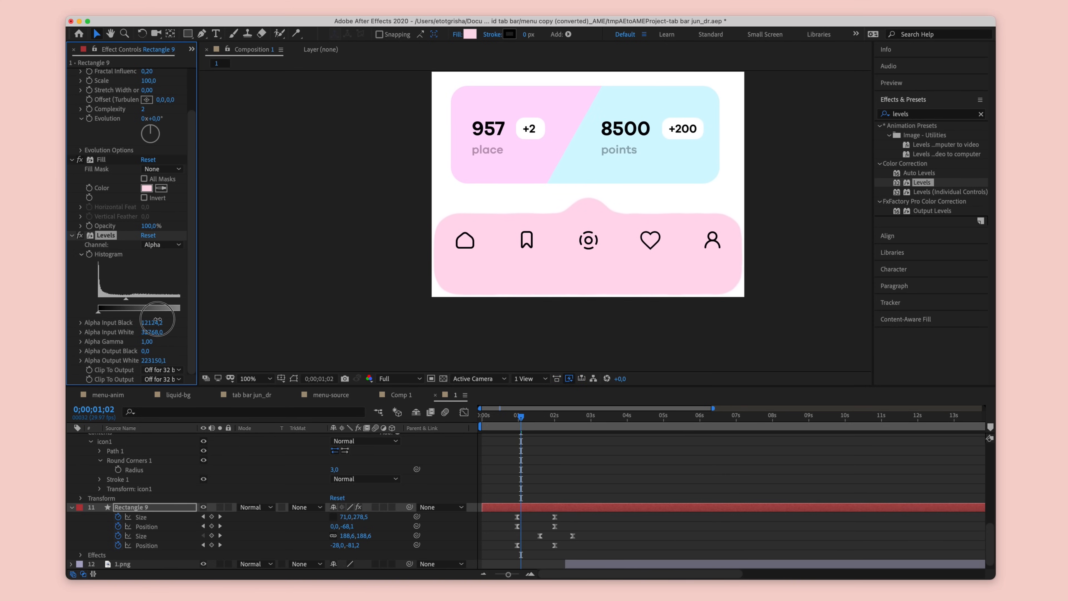
{"action": "left_click_drag", "start_coordinate": [147, 341], "coordinate": [173, 338]}
{"action": "scroll", "coordinate": [174, 342], "scroll_direction": "up", "scroll_amount": 3}
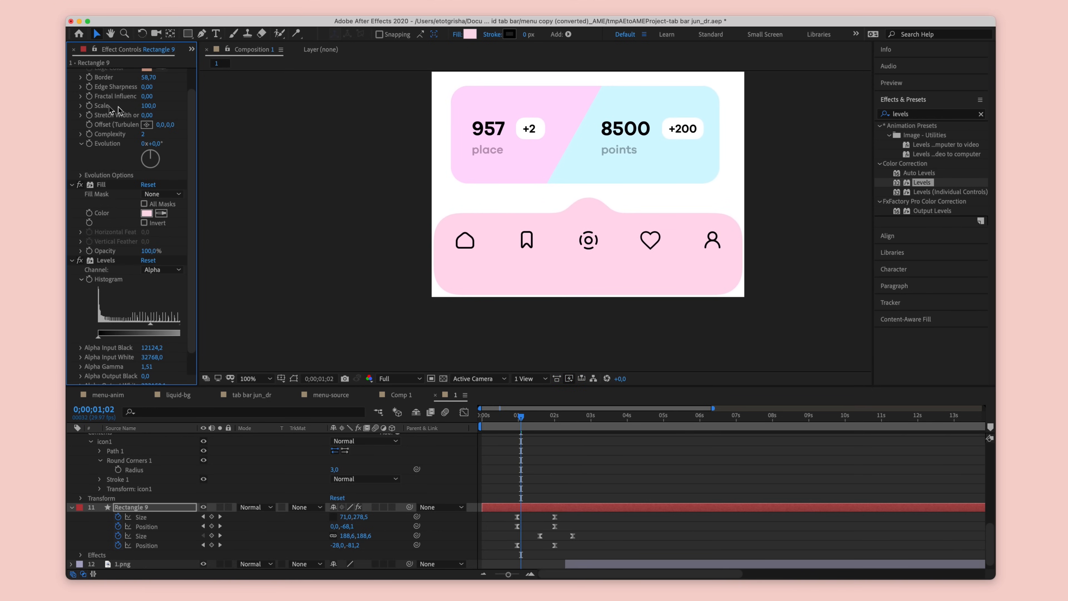
Step: Play back the blob's rise from just before one second several times to examine the liquid motion
{"action": "left_click", "coordinate": [514, 414]}
{"action": "key", "text": "space"}
{"action": "key", "text": "space"}
{"action": "key", "text": "space"}
{"action": "left_click", "coordinate": [513, 413]}
{"action": "key", "text": "space"}
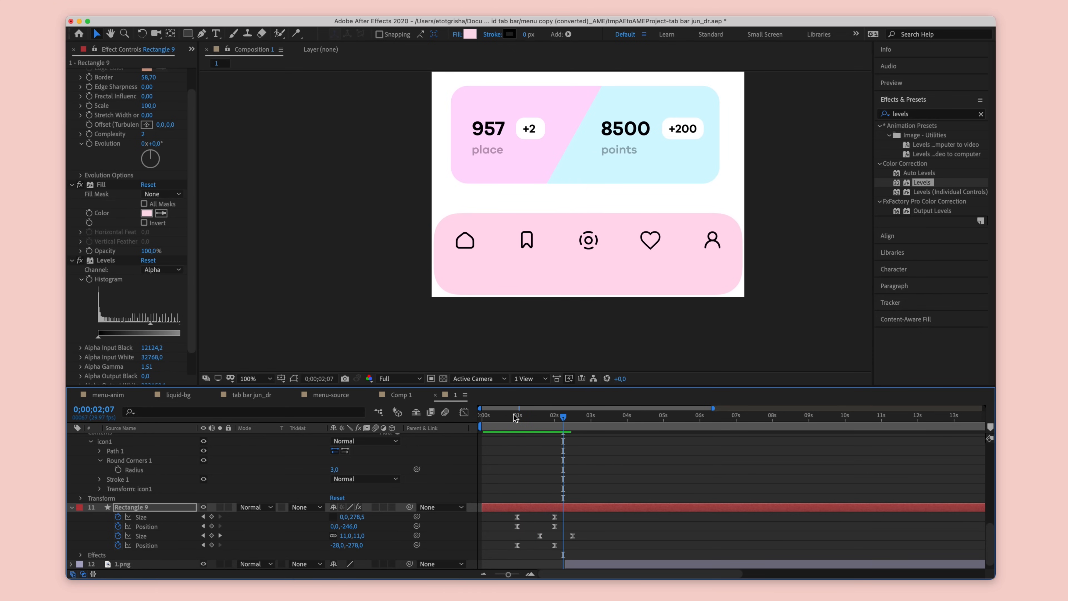
{"action": "left_click", "coordinate": [513, 414]}
{"action": "key", "text": "space"}
{"action": "key", "text": "space"}
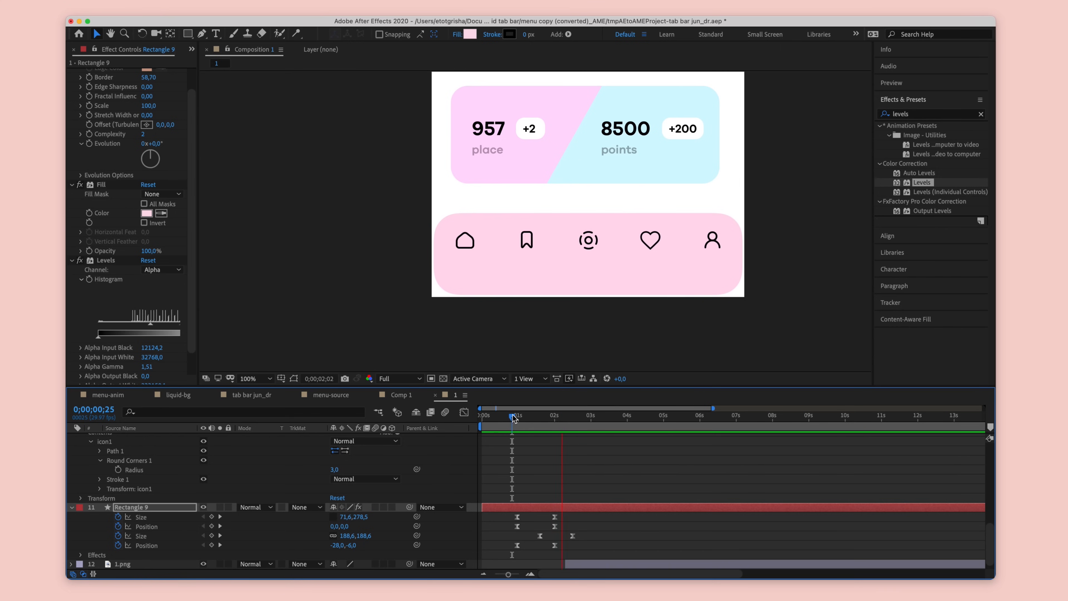
{"action": "left_click", "coordinate": [510, 414]}
{"action": "key", "text": "space"}
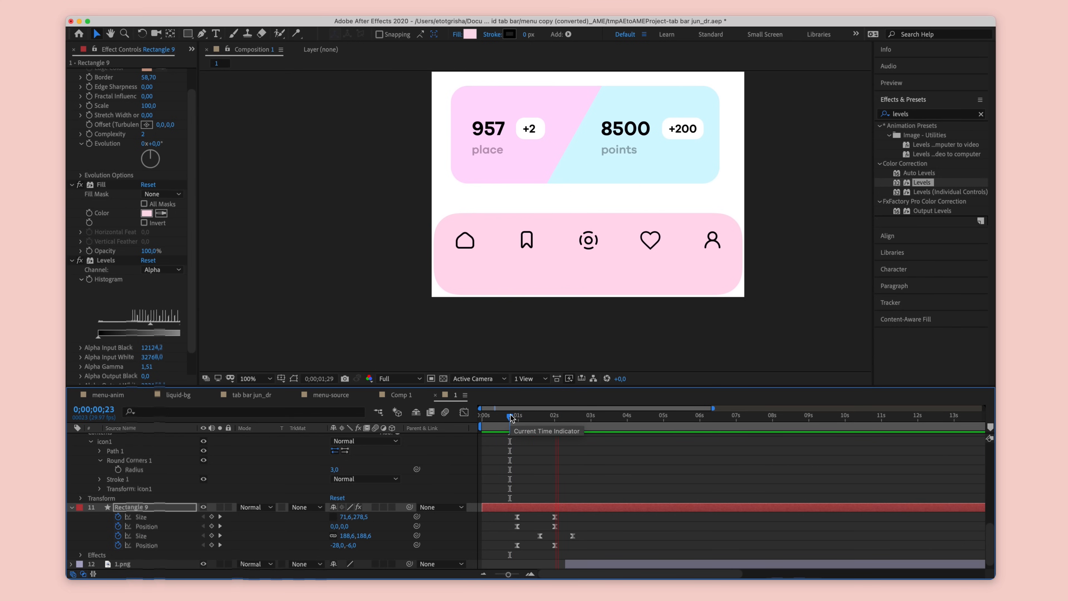
Step: Set the Roughen Edges Border back to 80 and preview the blob separating from the tab bar
{"action": "scroll", "coordinate": [131, 242], "scroll_direction": "up", "scroll_amount": 1}
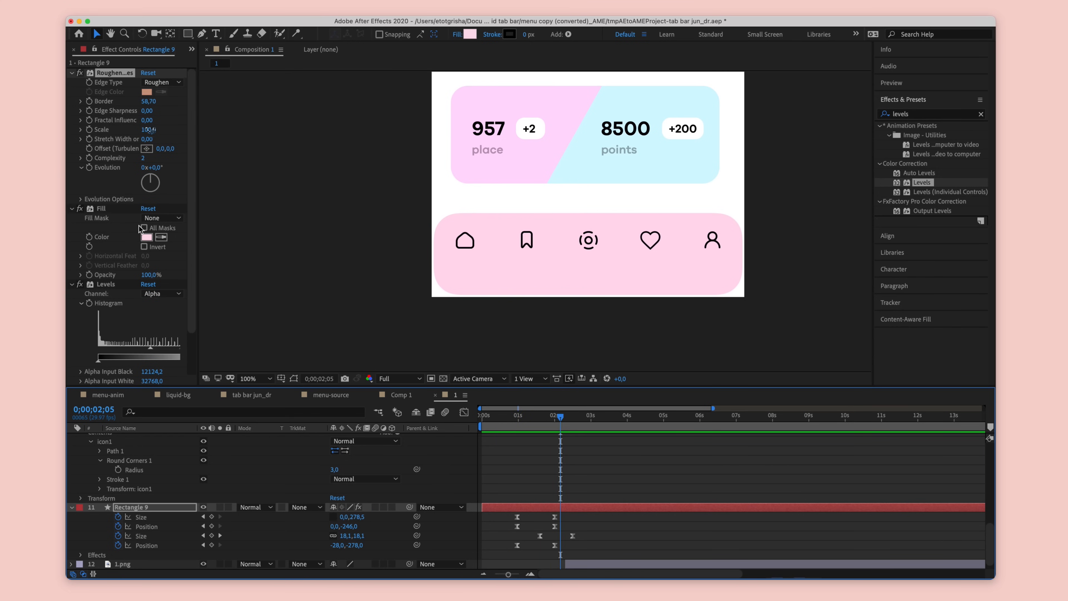
{"action": "left_click", "coordinate": [532, 416]}
{"action": "left_click", "coordinate": [148, 102]}
{"action": "type", "text": "80"}
{"action": "key", "text": "Return"}
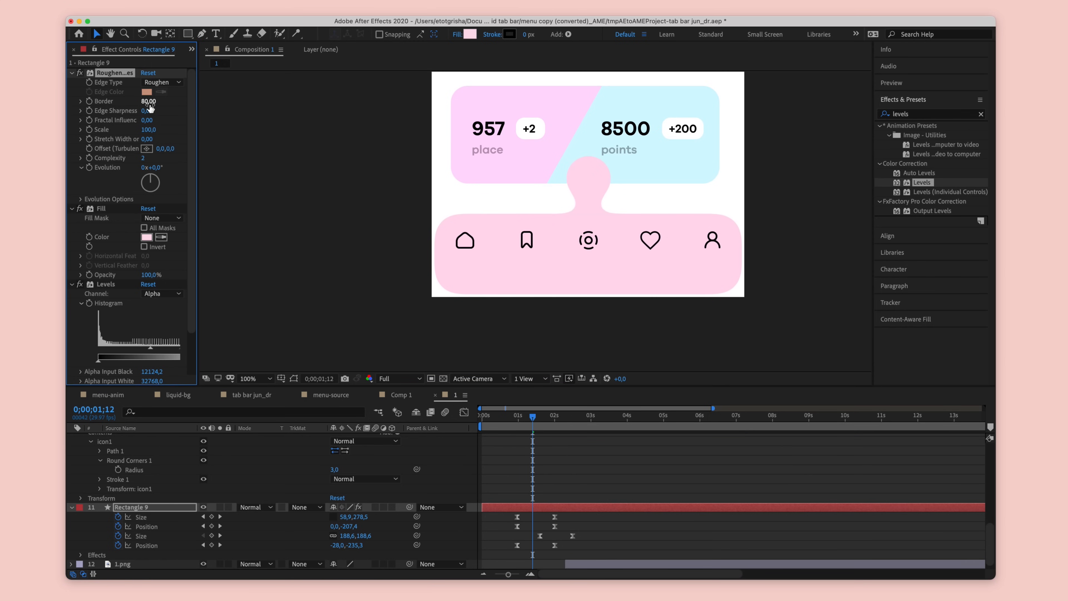
{"action": "left_click_drag", "start_coordinate": [506, 415], "coordinate": [531, 417]}
{"action": "key", "text": "space"}
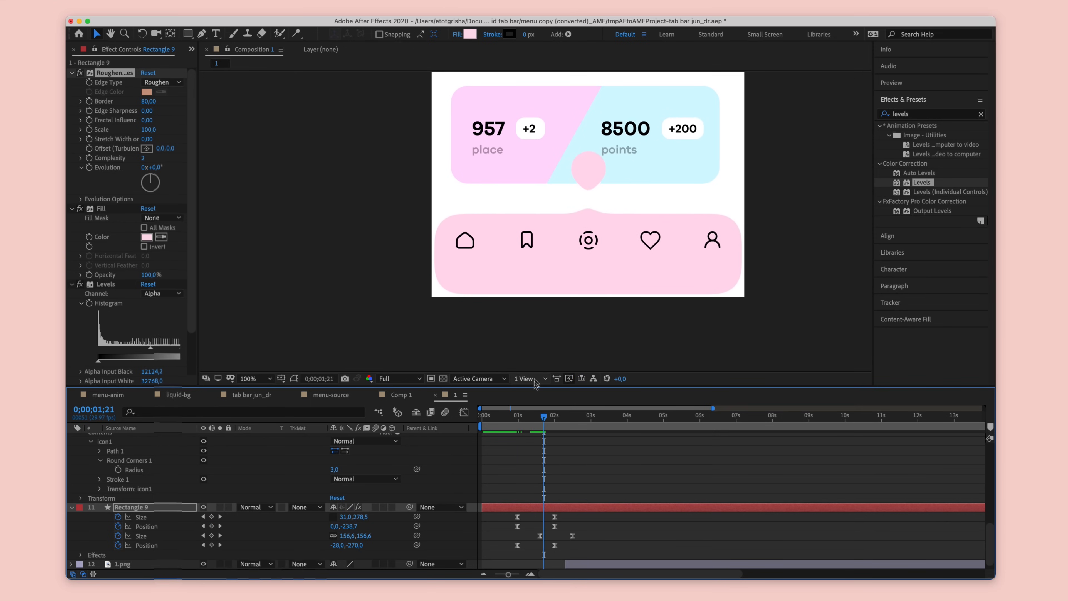
Step: Set the Levels Alpha Input Black to 7536.6 and Alpha Gamma to 2.01, comparing the tab bar's edge with its outline
{"action": "left_click", "coordinate": [515, 417]}
{"action": "left_click_drag", "start_coordinate": [517, 421], "coordinate": [521, 420]}
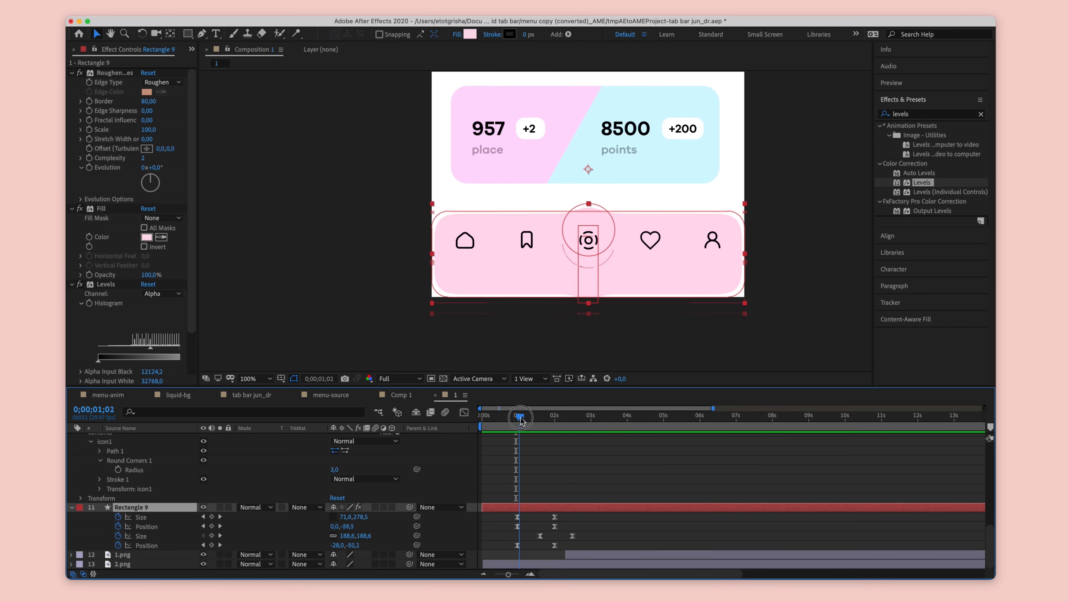
{"action": "left_click_drag", "start_coordinate": [520, 417], "coordinate": [529, 416]}
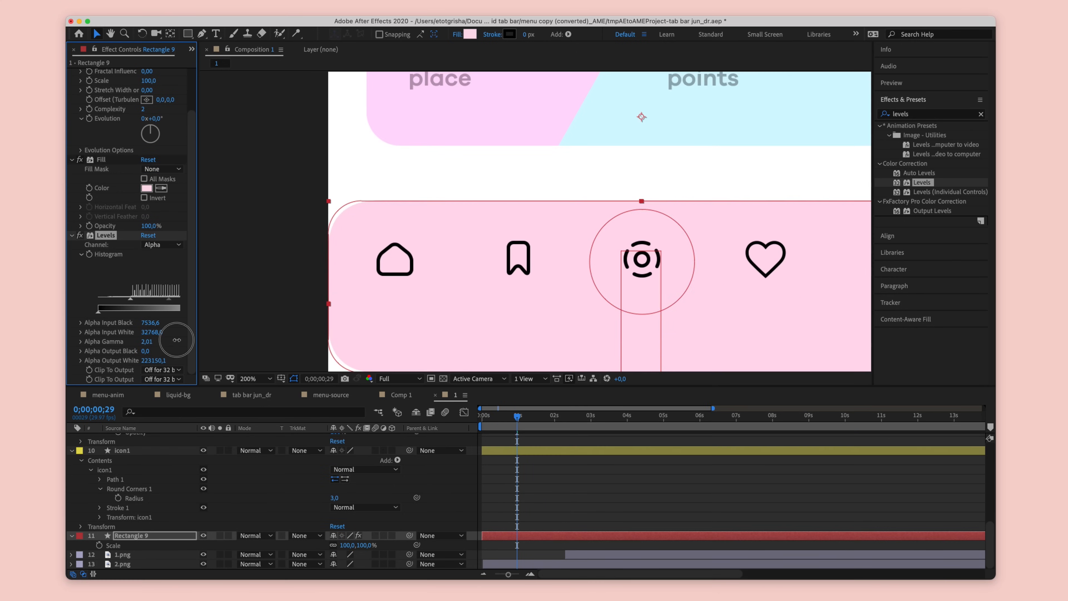
{"action": "left_click", "coordinate": [243, 294]}
{"action": "key", "text": "comma"}
{"action": "left_click", "coordinate": [483, 229]}
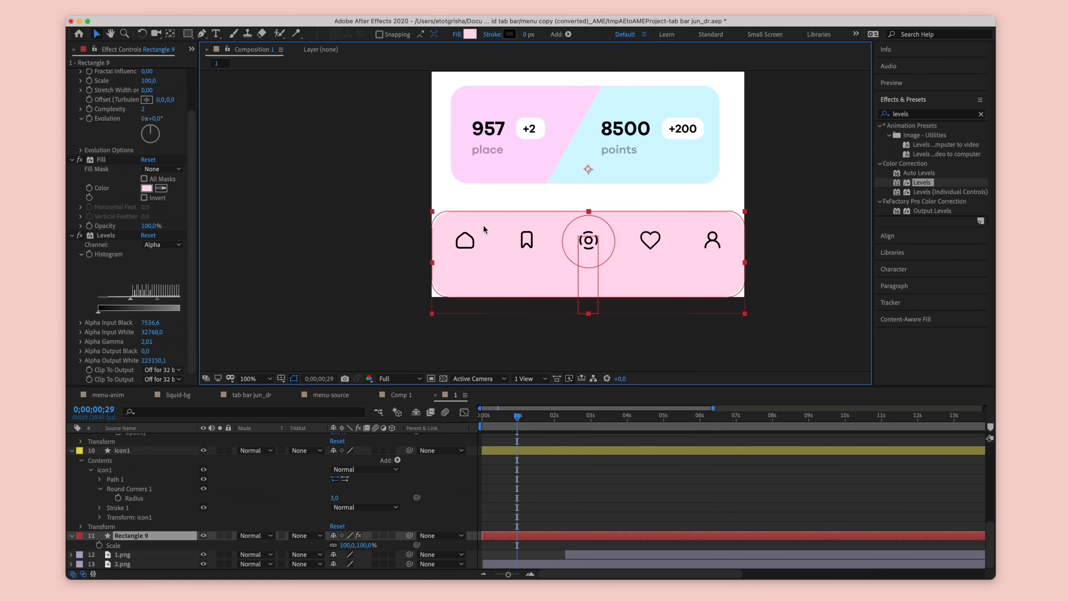
{"action": "key", "text": "period"}
{"action": "left_click", "coordinate": [275, 268]}
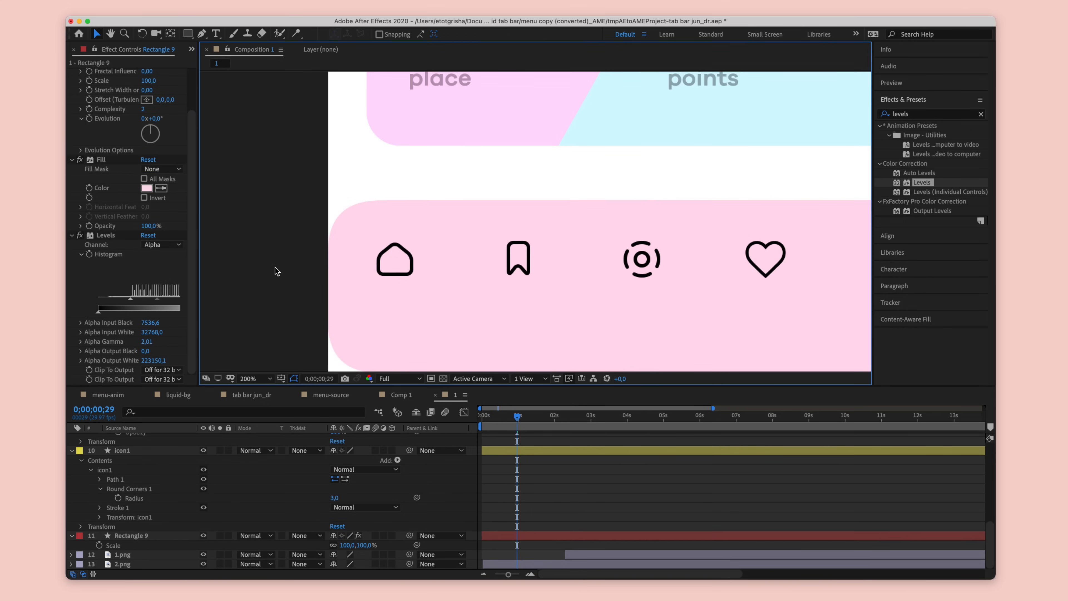
{"action": "key", "text": "comma"}
{"action": "key", "text": "period"}
Step: Delete the Color keyframe from the shape's own fill in Rectangle 9 and preview the blob's rise
{"action": "left_click_drag", "start_coordinate": [490, 416], "coordinate": [555, 416]}
{"action": "key", "text": "space"}
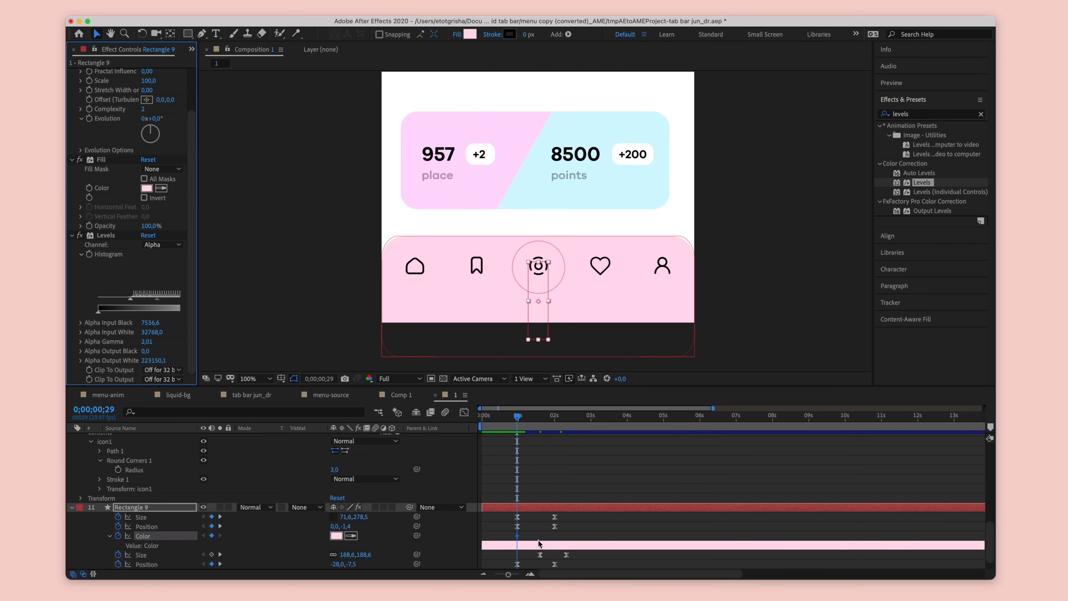
{"action": "left_click", "coordinate": [517, 536]}
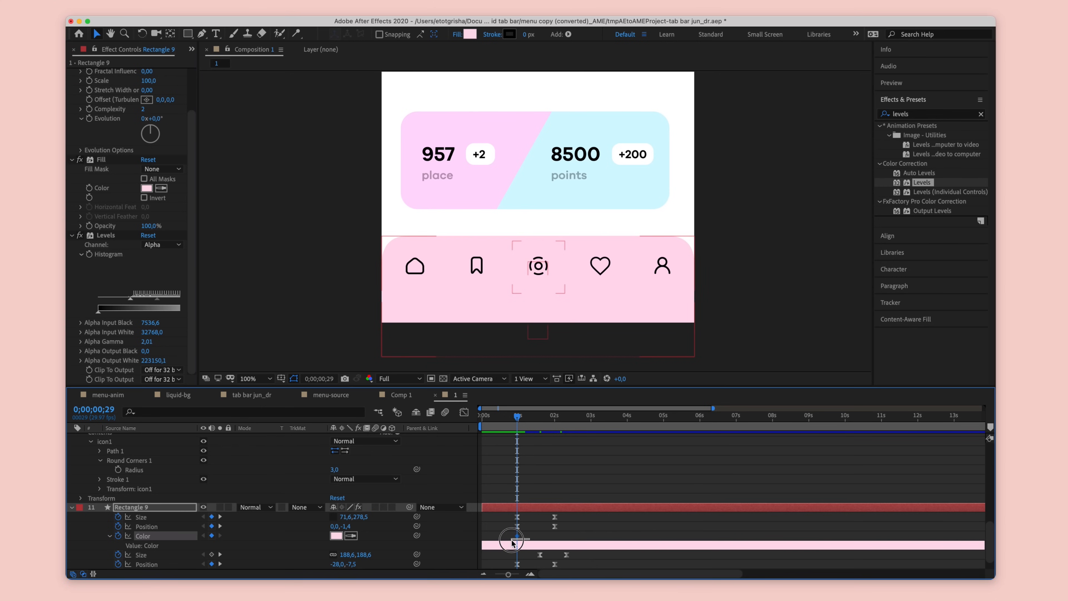
{"action": "key", "text": "Delete"}
{"action": "key", "text": "space"}
{"action": "key", "text": "space"}
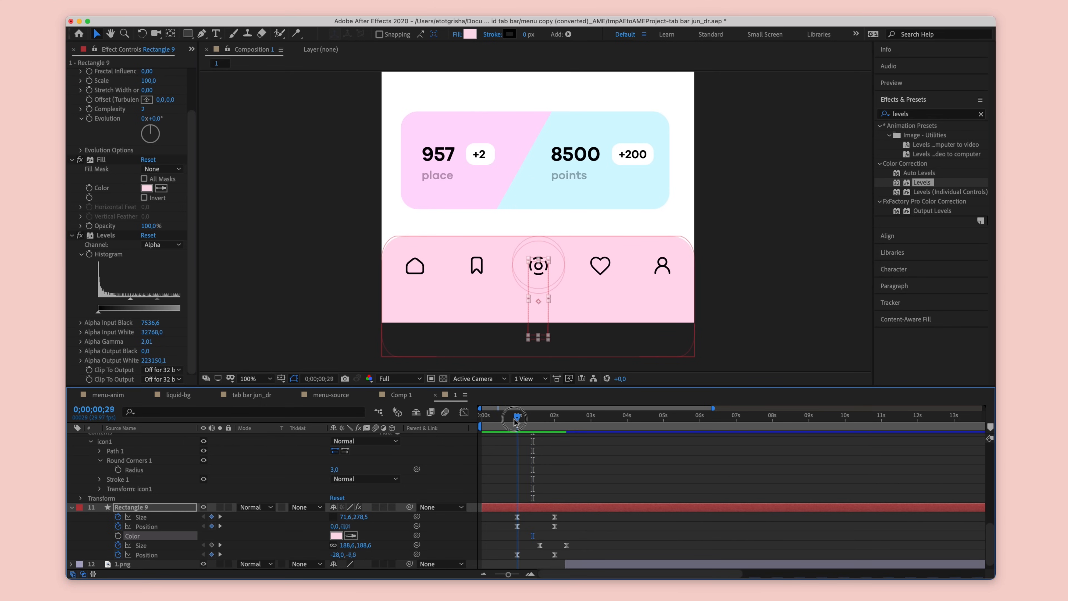
Step: Start keyframing the Fill effect's Color at 0;00;00;29 and add another colour keyframe at 0;00;00;25
{"action": "scroll", "coordinate": [131, 282], "scroll_direction": "up", "scroll_amount": 3}
{"action": "left_click", "coordinate": [114, 209]}
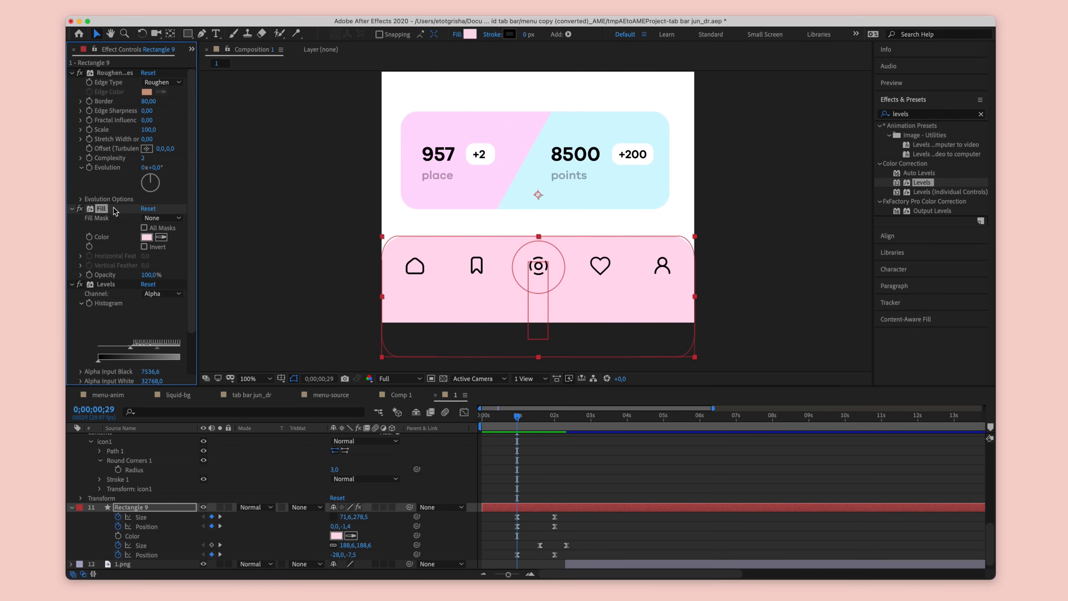
{"action": "left_click", "coordinate": [90, 238]}
{"action": "scroll", "coordinate": [546, 475], "scroll_direction": "down", "scroll_amount": 2}
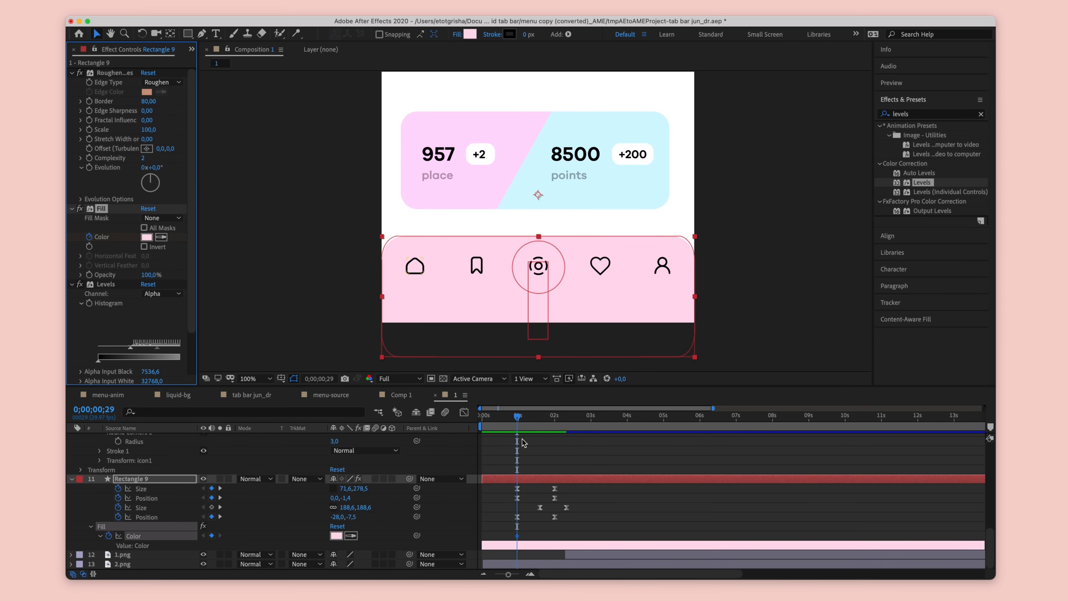
{"action": "left_click_drag", "start_coordinate": [519, 416], "coordinate": [523, 418]}
{"action": "left_click", "coordinate": [514, 540]}
{"action": "left_click_drag", "start_coordinate": [514, 416], "coordinate": [512, 417]}
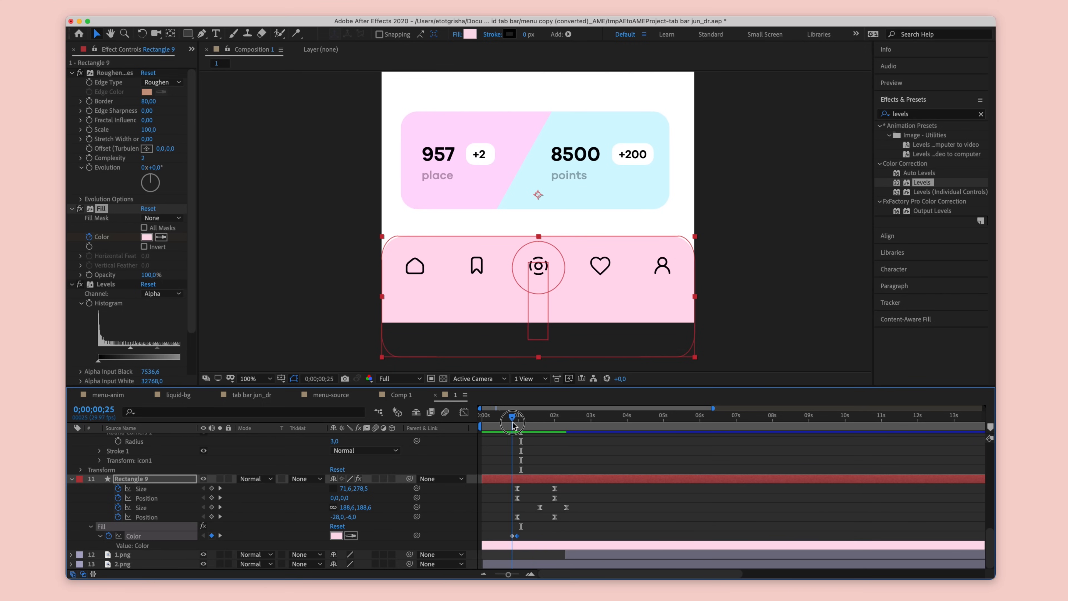
Step: Set the first Fill Color keyframe to white and move the colour keyframes slightly later
{"action": "left_click", "coordinate": [336, 535]}
{"action": "left_click_drag", "start_coordinate": [727, 253], "coordinate": [503, 178]}
{"action": "key", "text": "Return"}
{"action": "scroll", "coordinate": [522, 543], "scroll_direction": "right", "scroll_amount": 3}
{"action": "left_click_drag", "start_coordinate": [494, 536], "coordinate": [499, 535]}
Step: Keyframe the Fill effect's Color to white at 0;00;02;08
{"action": "left_click_drag", "start_coordinate": [505, 415], "coordinate": [543, 421]}
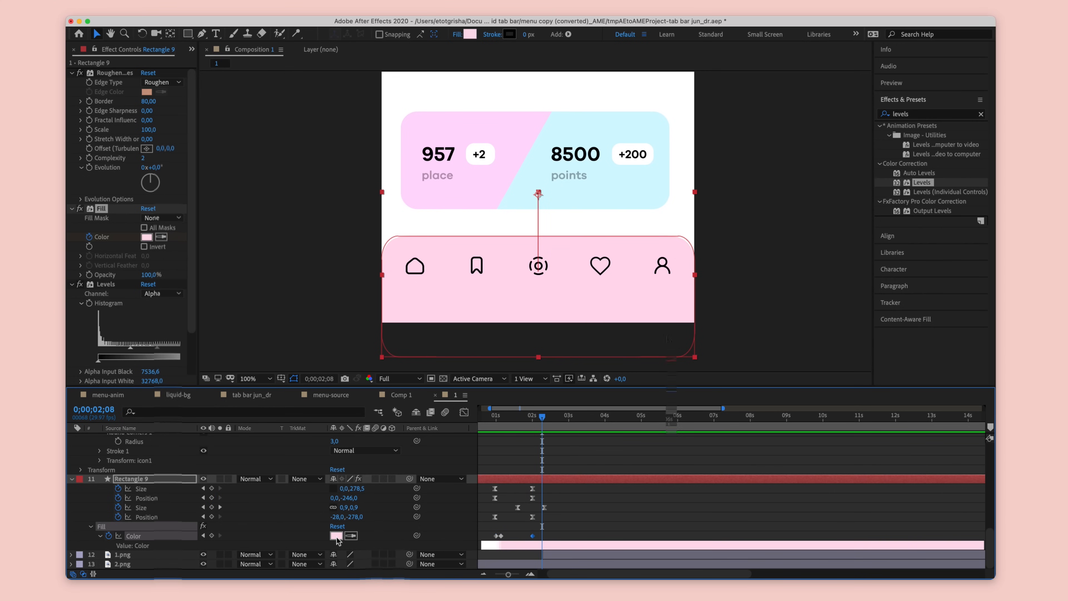
{"action": "left_click", "coordinate": [341, 536]}
{"action": "left_click", "coordinate": [720, 236]}
{"action": "key", "text": "Return"}
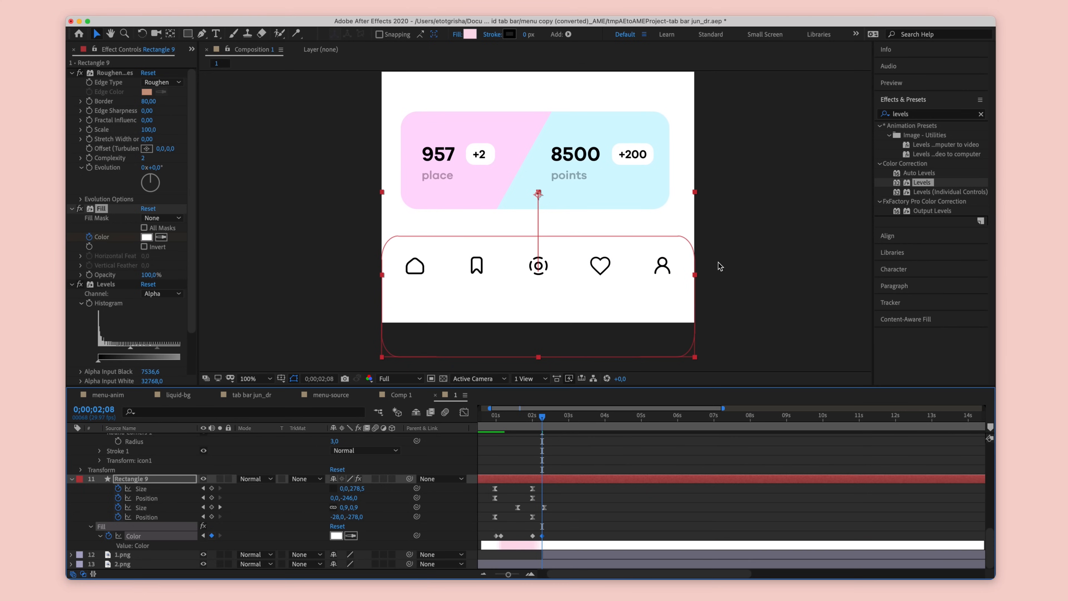
Step: Move the last white Fill Color keyframe to about 2.5 s and preview the colour change
{"action": "left_click", "coordinate": [496, 419]}
{"action": "key", "text": "space"}
{"action": "key", "text": "space"}
{"action": "left_click", "coordinate": [542, 537]}
{"action": "left_click_drag", "start_coordinate": [542, 536], "coordinate": [551, 536]}
{"action": "left_click", "coordinate": [489, 418]}
{"action": "key", "text": "space"}
{"action": "key", "text": "space"}
{"action": "left_click_drag", "start_coordinate": [491, 418], "coordinate": [537, 418]}
{"action": "left_click", "coordinate": [597, 305]}
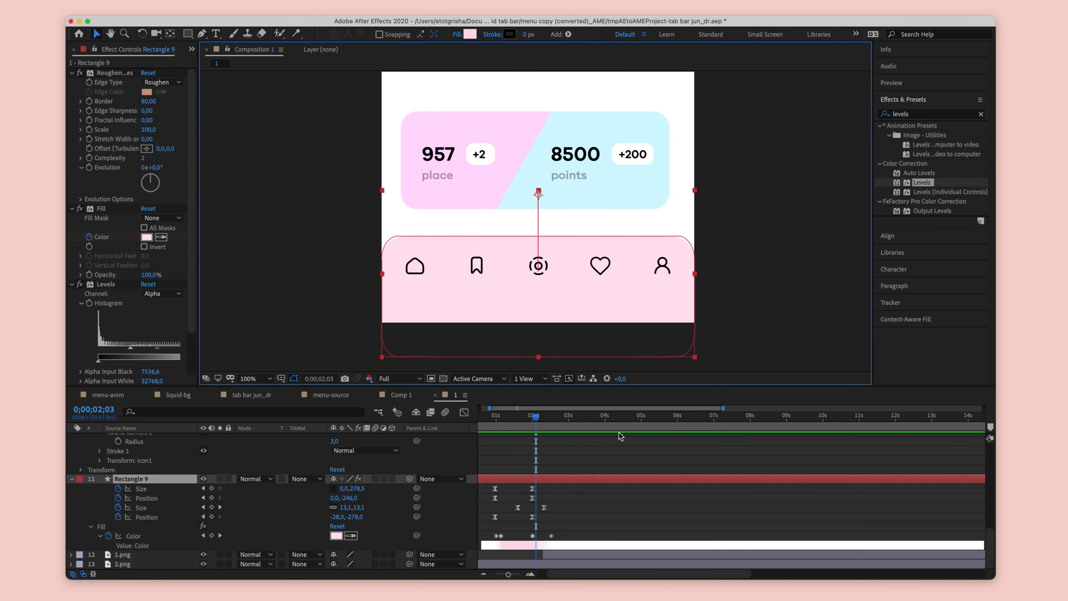
Step: Expand the Rectangle 9 layer's contents down to the path properties of the tab bar rectangle
{"action": "scroll", "coordinate": [600, 472], "scroll_direction": "left", "scroll_amount": 2}
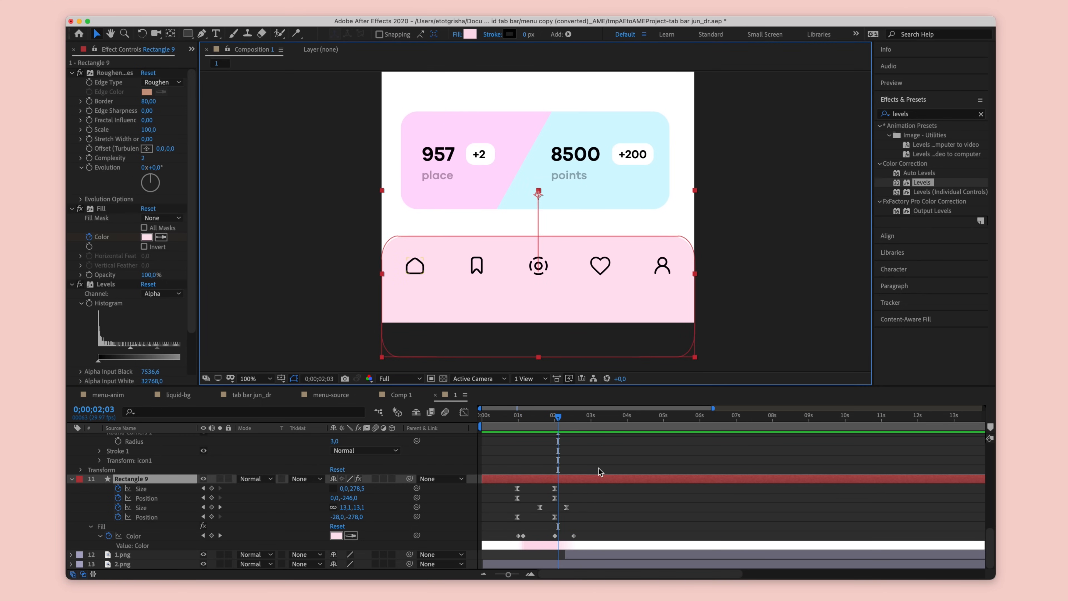
{"action": "left_click", "coordinate": [72, 480]}
{"action": "left_click", "coordinate": [73, 544]}
{"action": "left_click", "coordinate": [130, 466]}
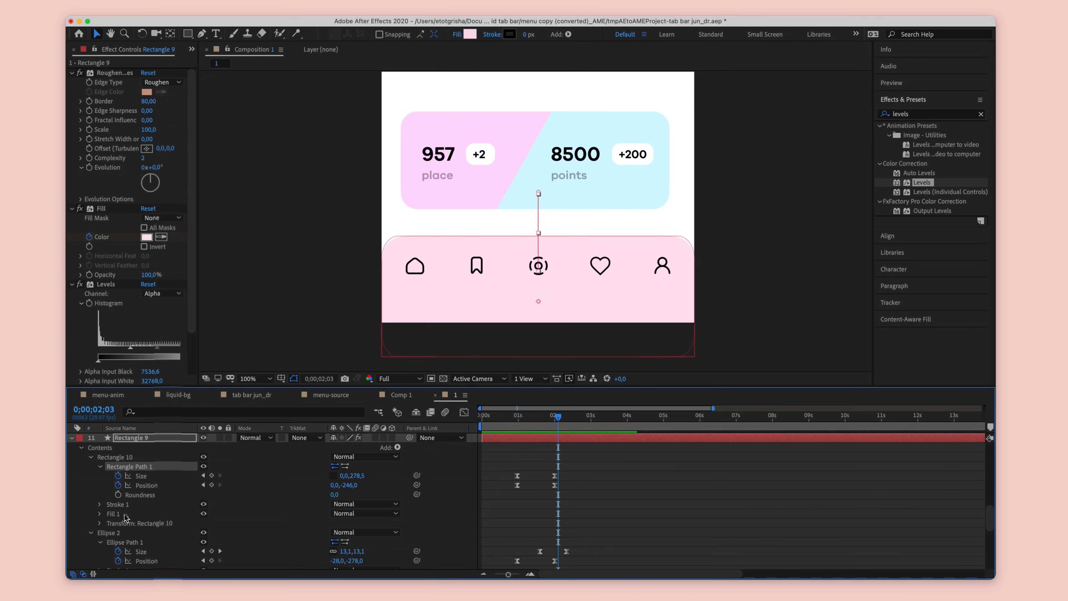
{"action": "scroll", "coordinate": [120, 536], "scroll_direction": "down", "scroll_amount": 3}
{"action": "scroll", "coordinate": [119, 536], "scroll_direction": "down", "scroll_amount": 2}
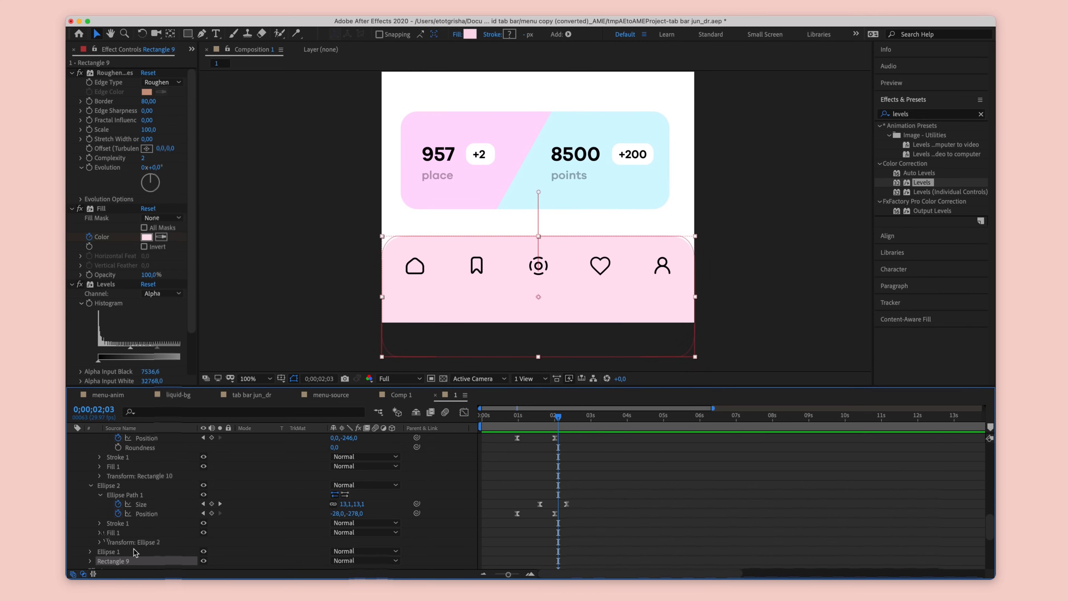
{"action": "left_click", "coordinate": [91, 514]}
{"action": "left_click", "coordinate": [100, 523]}
Step: Try changing the tab bar rectangle's width and undo each change
{"action": "mouse_move", "coordinate": [364, 533]}
{"action": "left_mouse_down"}
{"action": "mouse_move", "coordinate": [377, 534]}
{"action": "mouse_move", "coordinate": [344, 533]}
{"action": "left_mouse_up"}
{"action": "key", "text": "super+z"}
{"action": "left_click", "coordinate": [333, 533]}
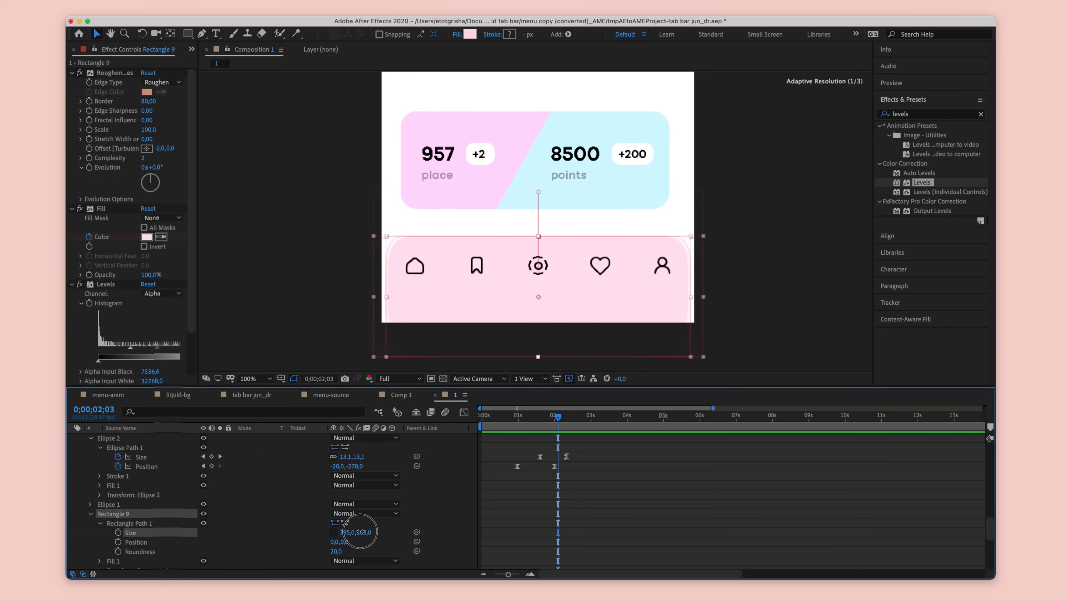
{"action": "key", "text": "super+z"}
Step: Keyframe the tab bar rectangle's 375 by 103 size at 0;00;02;03 and show only the layer's keyframed properties
{"action": "scroll", "coordinate": [528, 488], "scroll_direction": "right", "scroll_amount": 1}
{"action": "scroll", "coordinate": [528, 488], "scroll_direction": "up", "scroll_amount": 3}
{"action": "key", "text": "u"}
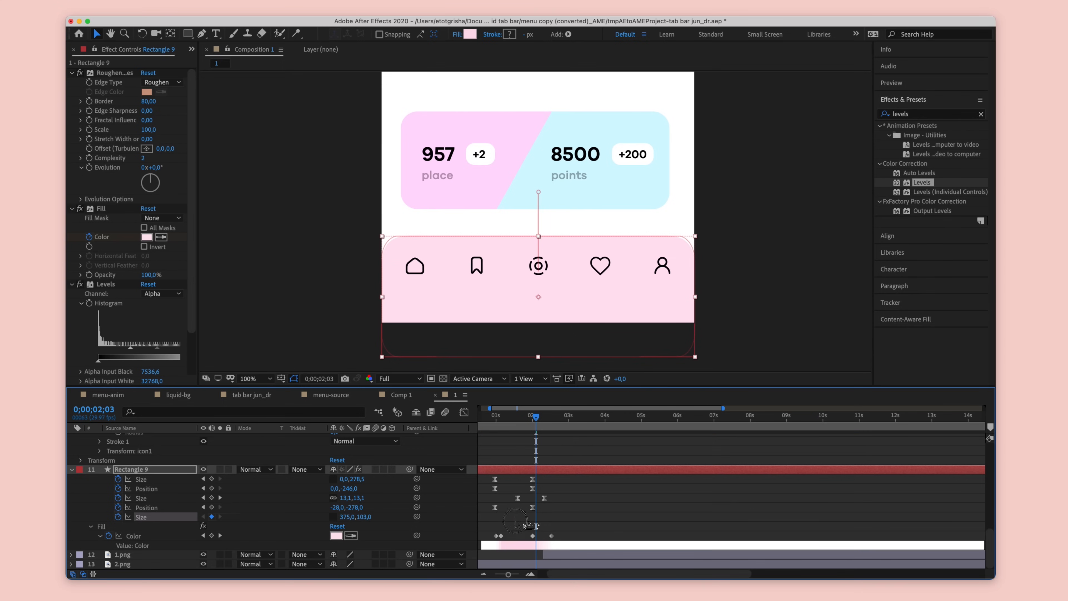
Step: Move the tab bar rectangle's 375 by 103 Size keyframe to about 0;00;01;00 and add another Size keyframe at 0;00;01;18
{"action": "left_click_drag", "start_coordinate": [506, 521], "coordinate": [495, 522]}
{"action": "left_click", "coordinate": [510, 416]}
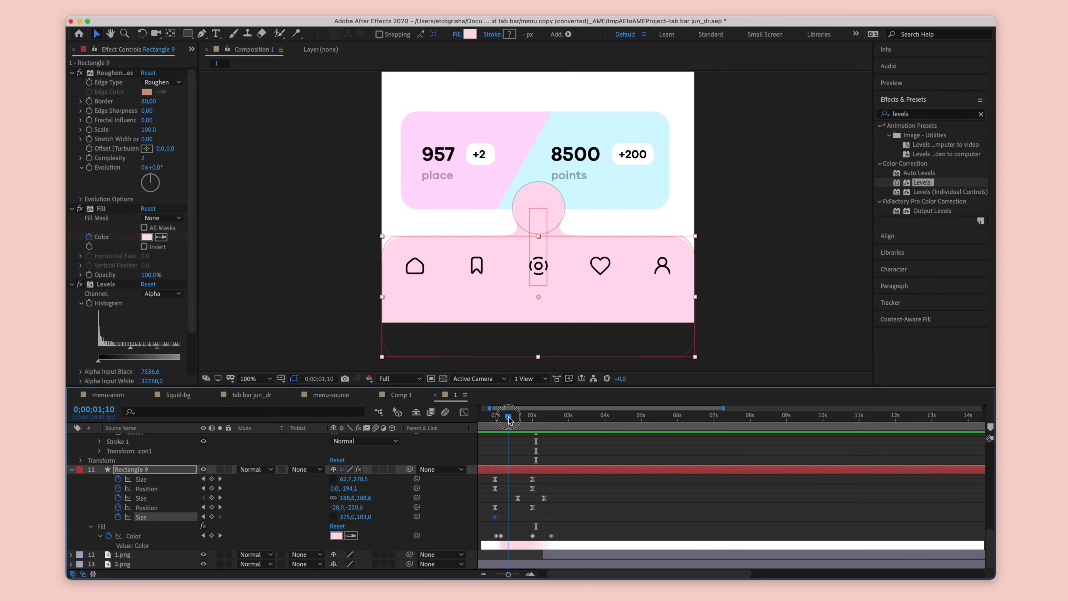
{"action": "mouse_move", "coordinate": [510, 416]}
{"action": "left_mouse_down"}
{"action": "mouse_move", "coordinate": [526, 417]}
{"action": "mouse_move", "coordinate": [518, 417]}
{"action": "left_mouse_up"}
{"action": "scroll", "coordinate": [238, 523], "scroll_direction": "up", "scroll_amount": 2}
{"action": "scroll", "coordinate": [238, 523], "scroll_direction": "right", "scroll_amount": 1}
{"action": "scroll", "coordinate": [239, 524], "scroll_direction": "right", "scroll_amount": 1}
{"action": "scroll", "coordinate": [548, 505], "scroll_direction": "down", "scroll_amount": 2}
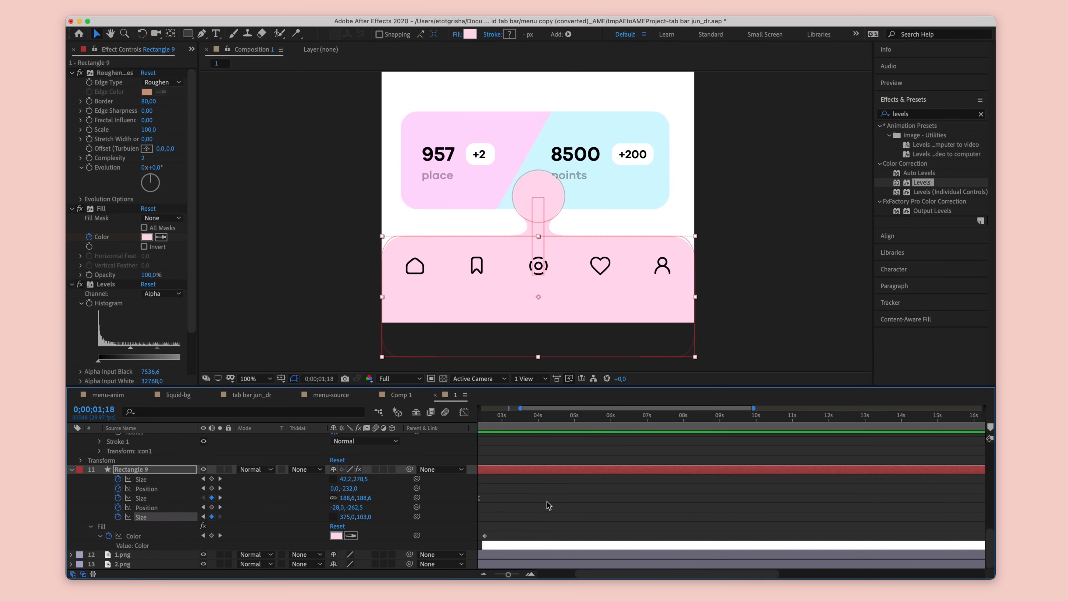
{"action": "scroll", "coordinate": [529, 477], "scroll_direction": "left", "scroll_amount": 3}
Step: Keyframe the tab bar rectangle's width at 345 shortly before two seconds and 394 at 0;00;02;00, and preview the squeeze and stretch
{"action": "left_click_drag", "start_coordinate": [518, 417], "coordinate": [527, 417]}
{"action": "left_click_drag", "start_coordinate": [348, 517], "coordinate": [332, 519]}
{"action": "key", "text": "k"}
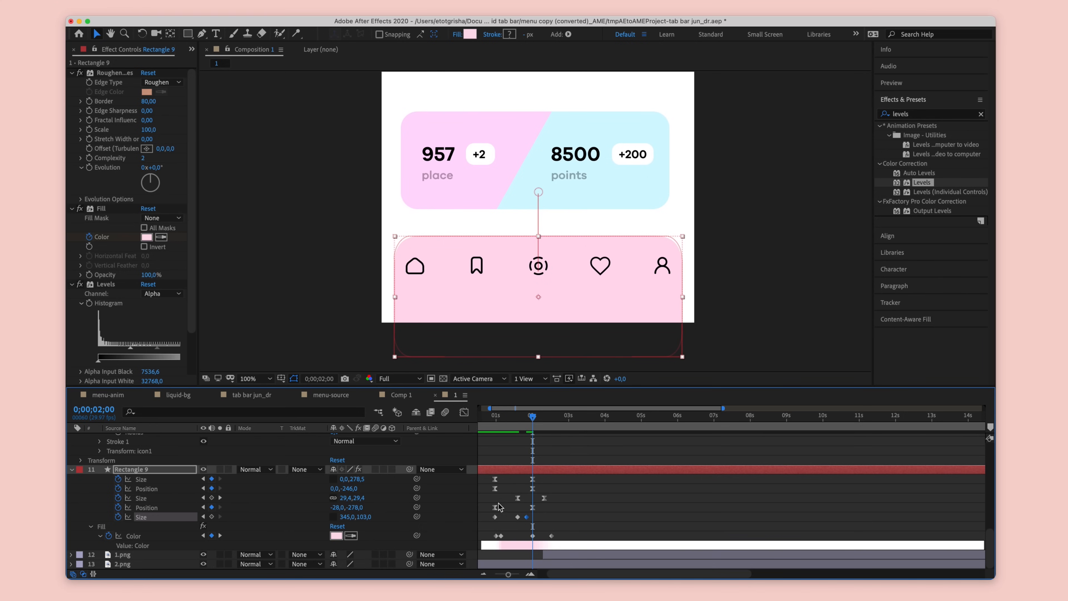
{"action": "left_click_drag", "start_coordinate": [355, 516], "coordinate": [370, 517]}
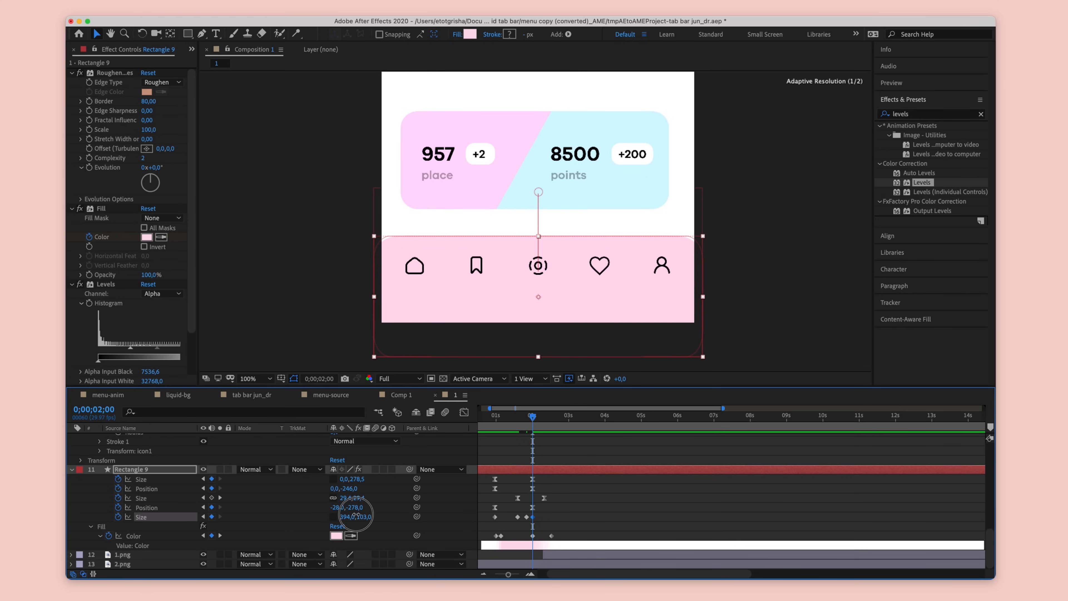
{"action": "key", "text": "space"}
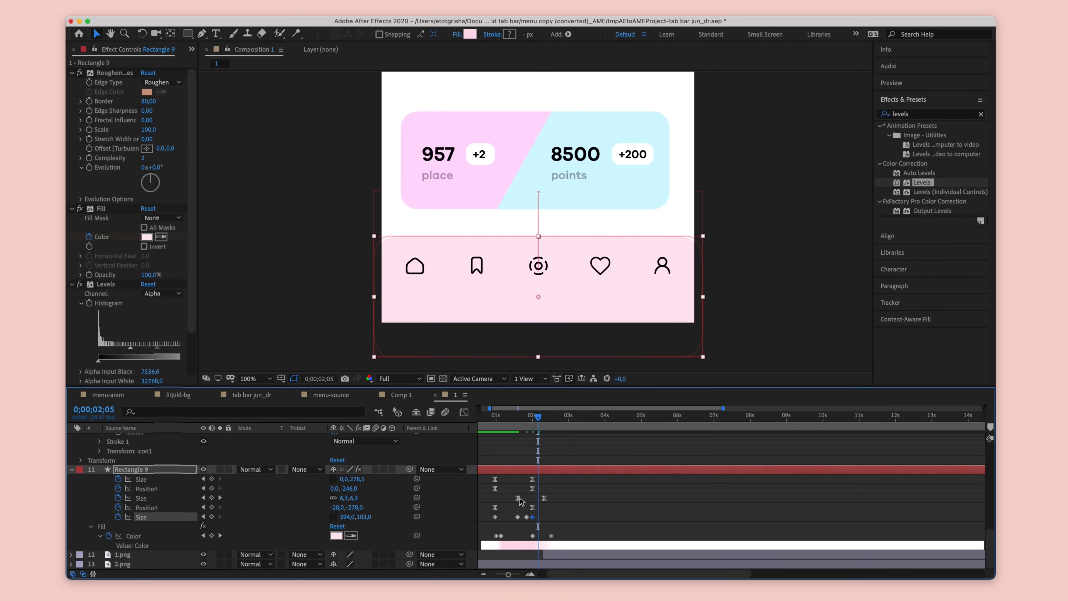
{"action": "left_click", "coordinate": [496, 415]}
{"action": "left_click_drag", "start_coordinate": [497, 417], "coordinate": [507, 416]}
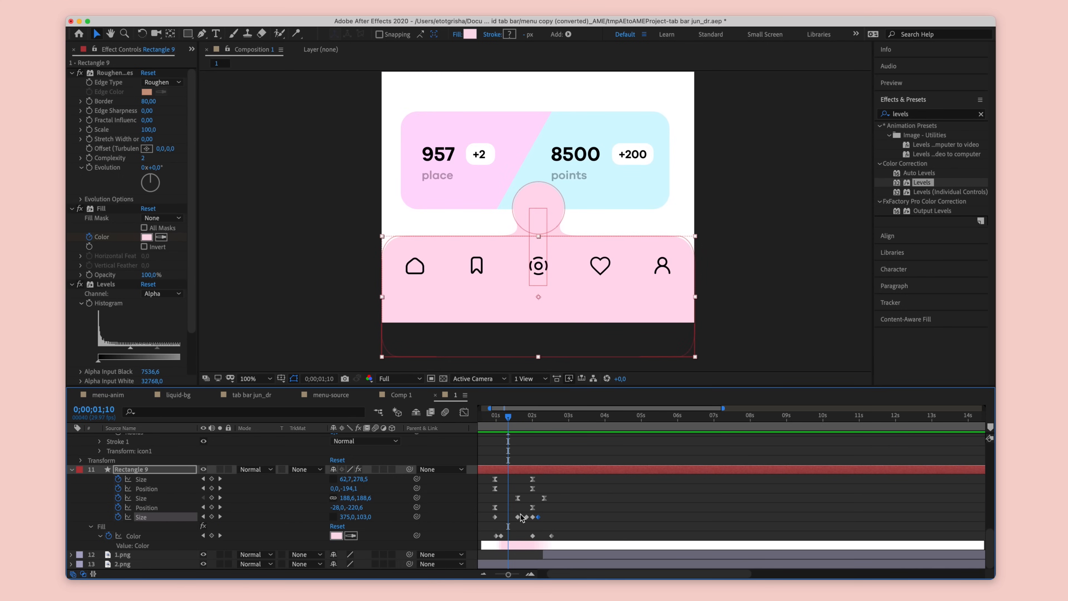
{"action": "key", "text": "space"}
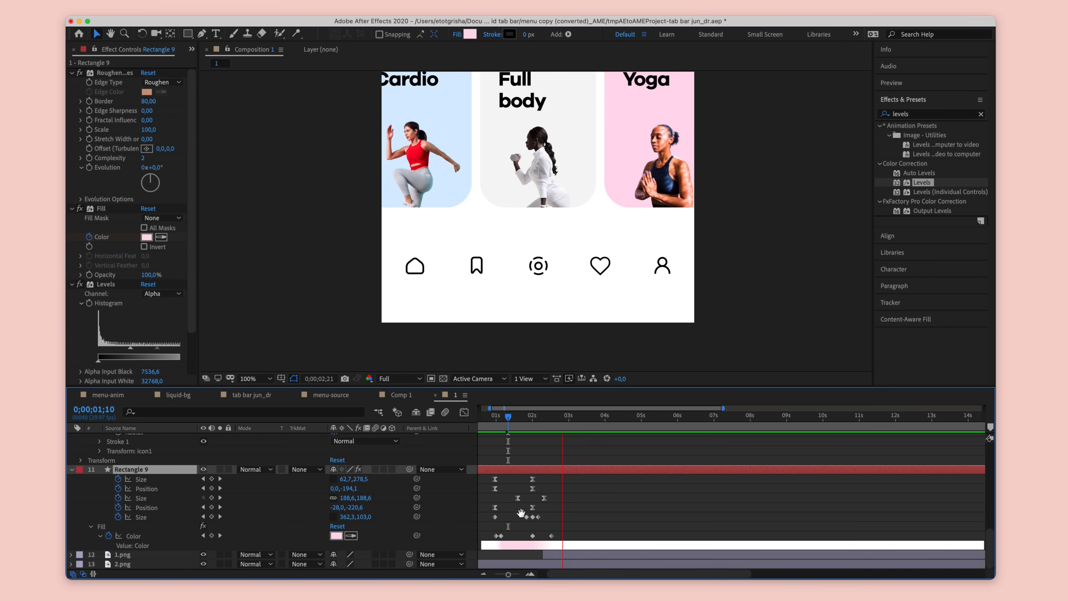
Step: Move the 345-wide Size keyframe to 0;00;01;18 and the widest one to about 0;00;01;24, replaying from about one second
{"action": "left_click", "coordinate": [496, 415]}
{"action": "key", "text": "space"}
{"action": "left_click_drag", "start_coordinate": [526, 518], "coordinate": [525, 520]}
{"action": "left_click", "coordinate": [497, 417]}
{"action": "key", "text": "space"}
{"action": "left_click", "coordinate": [497, 416]}
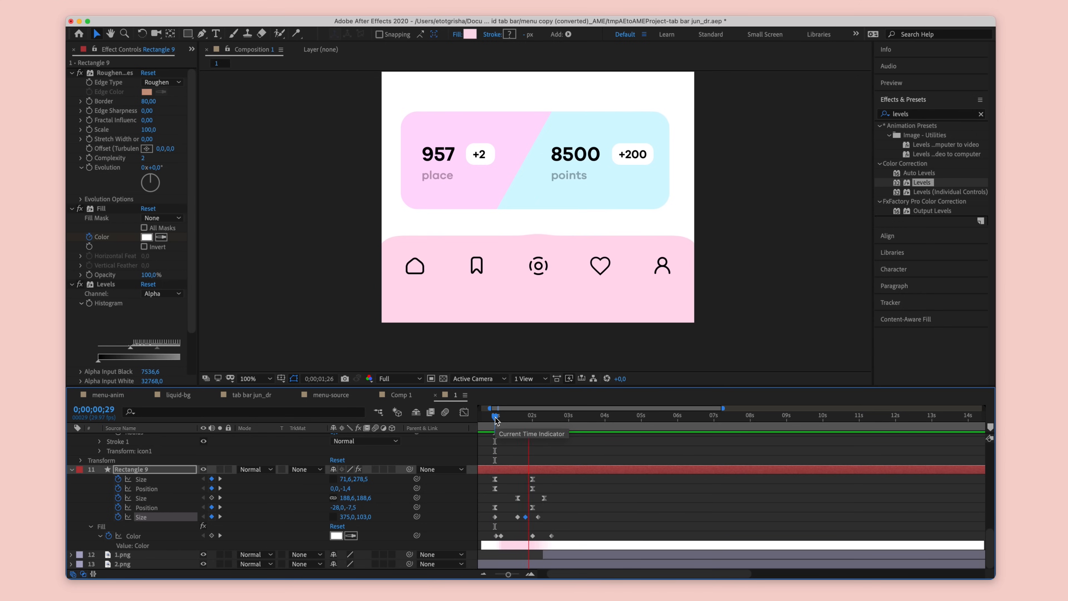
{"action": "left_click", "coordinate": [495, 419]}
Step: Move the last tab bar Size keyframe to about 0;00;02;10, apply Easy Ease to the Size keyframes and preview
{"action": "left_click_drag", "start_coordinate": [538, 516], "coordinate": [489, 523]}
{"action": "scroll", "coordinate": [134, 55], "scroll_direction": "down", "scroll_amount": 2}
{"action": "scroll", "coordinate": [134, 55], "scroll_direction": "down", "scroll_amount": 2}
{"action": "key", "text": "F9"}
{"action": "key", "text": "space"}
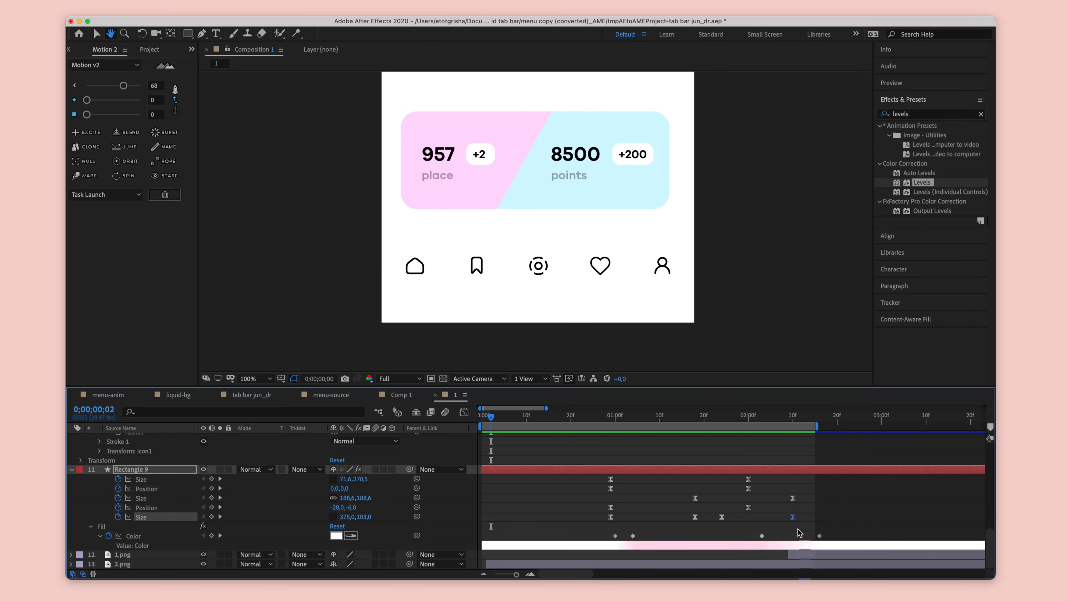
Step: Move the last two Fill Color keyframes about six frames earlier so the final one sits at about 0;00;02;10, and preview
{"action": "left_click", "coordinate": [793, 536]}
{"action": "key", "text": "space"}
{"action": "left_click_drag", "start_coordinate": [840, 533], "coordinate": [735, 539]}
{"action": "key", "text": "space"}
{"action": "key", "text": "space"}
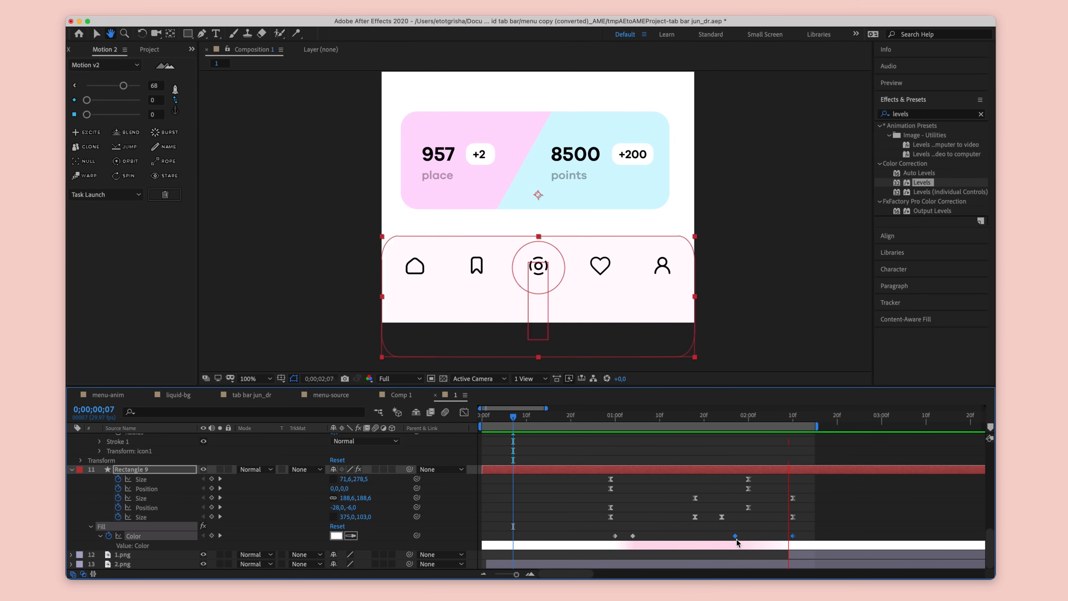
Step: Identify the tab bar's centre icon layers and select their parent layer icon3
{"action": "left_click", "coordinate": [696, 417]}
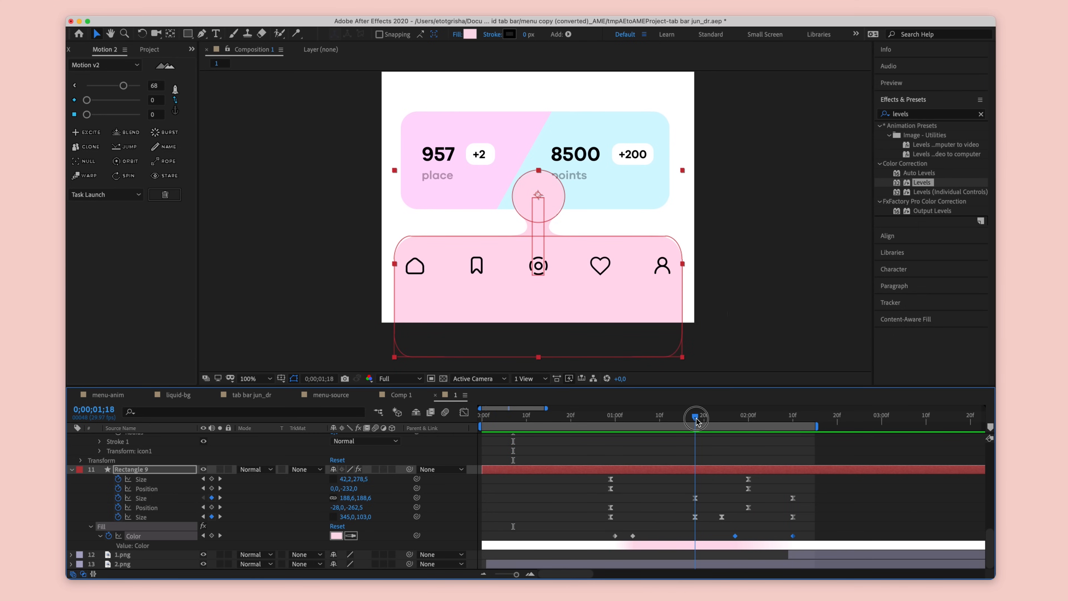
{"action": "left_click", "coordinate": [720, 322]}
{"action": "scroll", "coordinate": [721, 484], "scroll_direction": "up", "scroll_amount": 10}
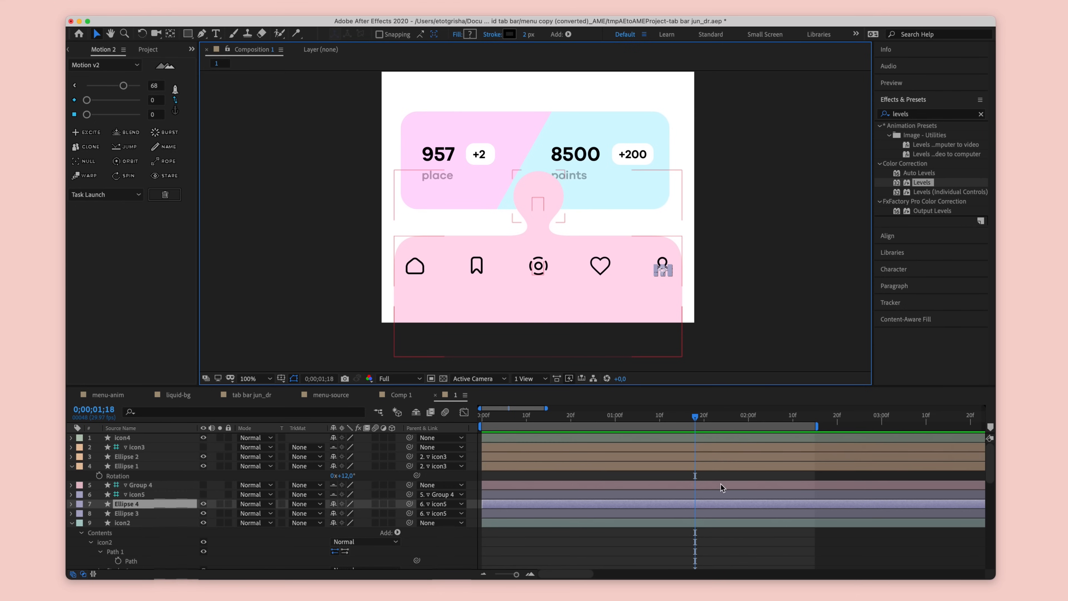
{"action": "left_click", "coordinate": [539, 268]}
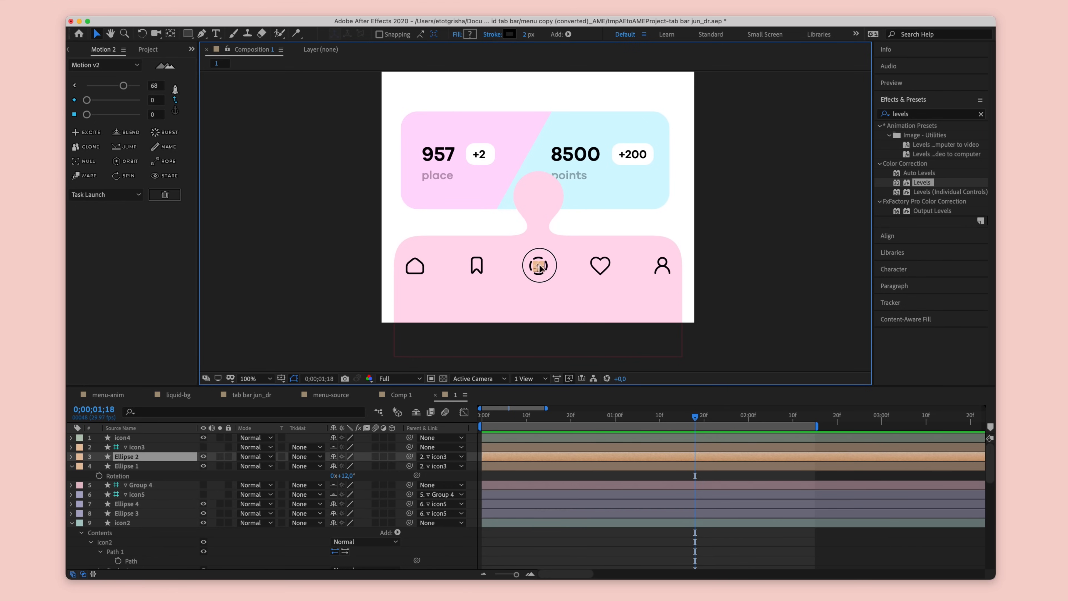
{"action": "left_click", "coordinate": [782, 322]}
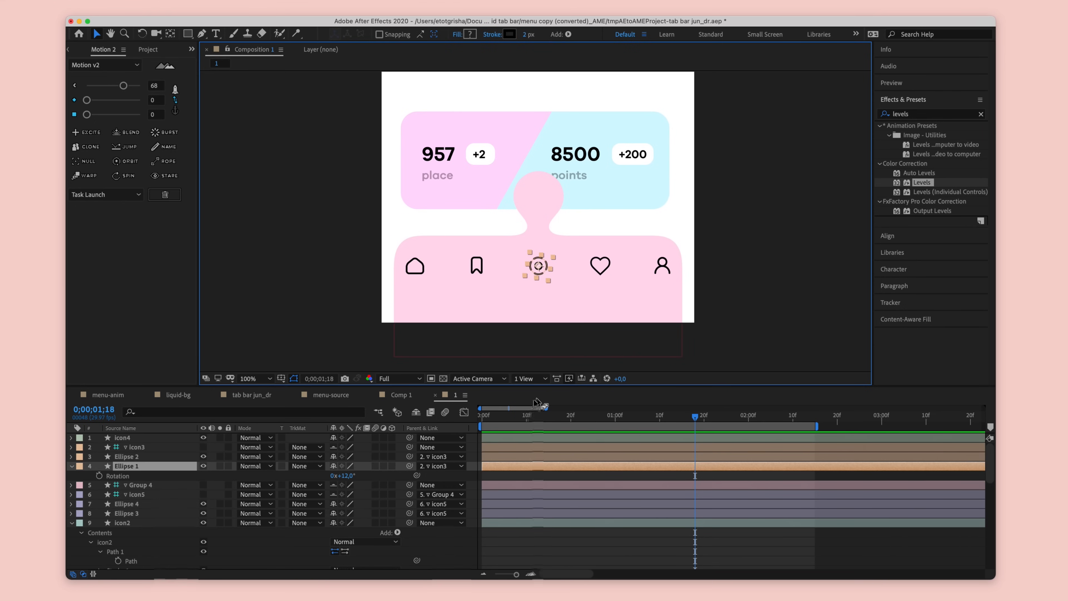
{"action": "left_click", "coordinate": [140, 449]}
{"action": "left_click", "coordinate": [134, 438], "text": "shift"}
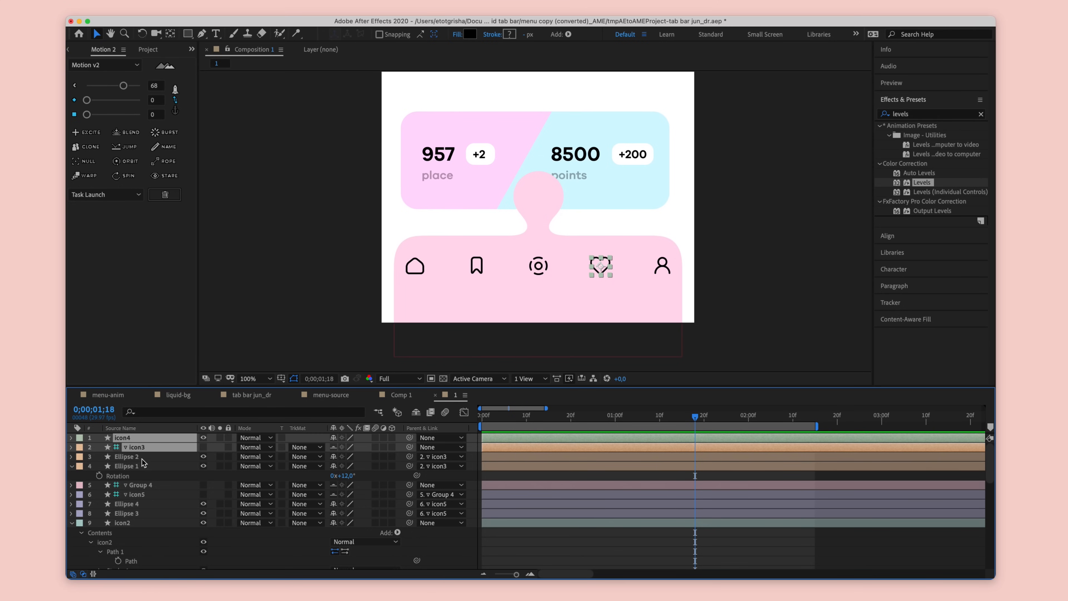
{"action": "left_click", "coordinate": [143, 465]}
{"action": "left_click", "coordinate": [142, 447]}
Step: Keyframe the Position of the icon3 layer at 0;00;00;29, where the blob starts to rise
{"action": "left_click_drag", "start_coordinate": [570, 416], "coordinate": [620, 417]}
{"action": "scroll", "coordinate": [653, 471], "scroll_direction": "down", "scroll_amount": 15}
{"action": "key", "text": "j"}
{"action": "scroll", "coordinate": [652, 497], "scroll_direction": "up", "scroll_amount": 15}
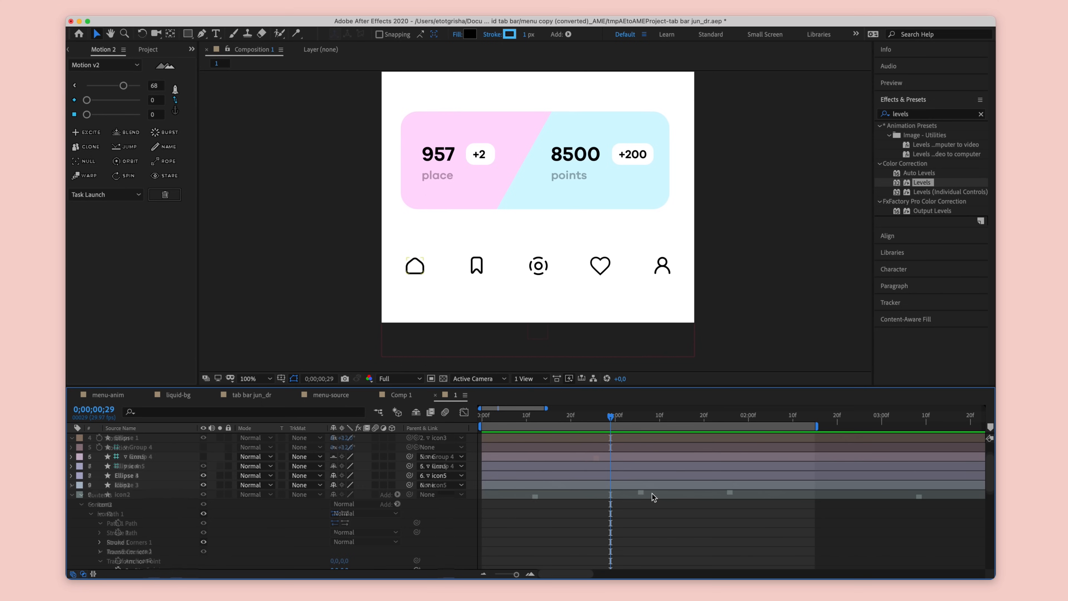
{"action": "scroll", "coordinate": [652, 494], "scroll_direction": "up", "scroll_amount": 2}
{"action": "scroll", "coordinate": [651, 493], "scroll_direction": "right", "scroll_amount": 1}
{"action": "scroll", "coordinate": [651, 494], "scroll_direction": "left", "scroll_amount": 1}
{"action": "key", "text": "p"}
{"action": "left_click", "coordinate": [99, 457]}
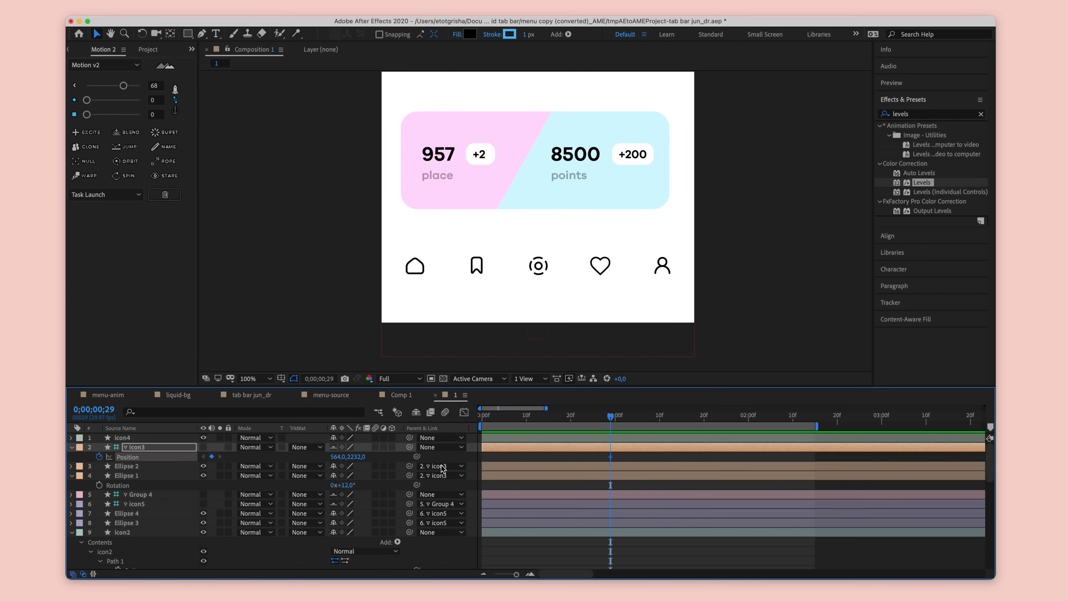
Step: Raise icon3 into the blob by setting its Position to 564, 1982 at 0;00;01;18, and check the in-between motion
{"action": "scroll", "coordinate": [615, 475], "scroll_direction": "down", "scroll_amount": 15}
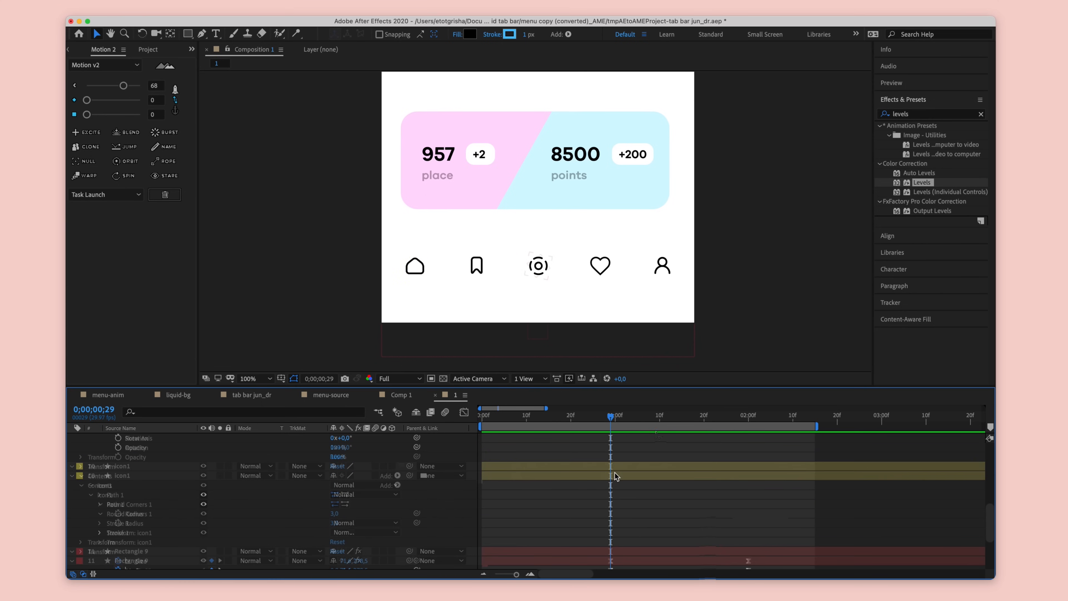
{"action": "left_click_drag", "start_coordinate": [689, 416], "coordinate": [694, 416]}
{"action": "scroll", "coordinate": [670, 506], "scroll_direction": "up", "scroll_amount": 15}
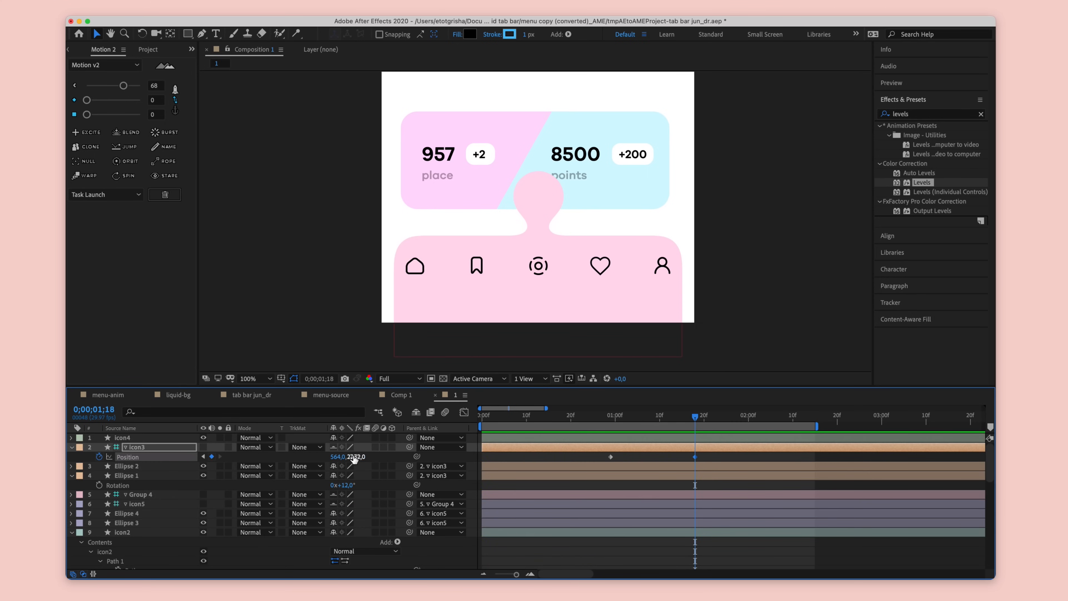
{"action": "left_click_drag", "start_coordinate": [357, 458], "coordinate": [330, 458]}
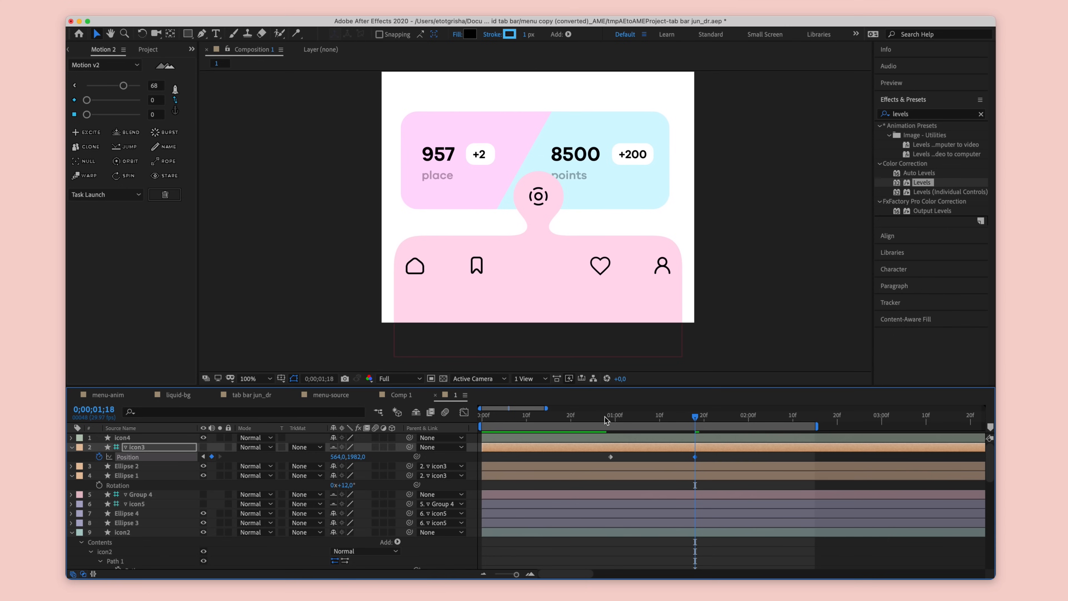
{"action": "left_click_drag", "start_coordinate": [611, 418], "coordinate": [637, 417]}
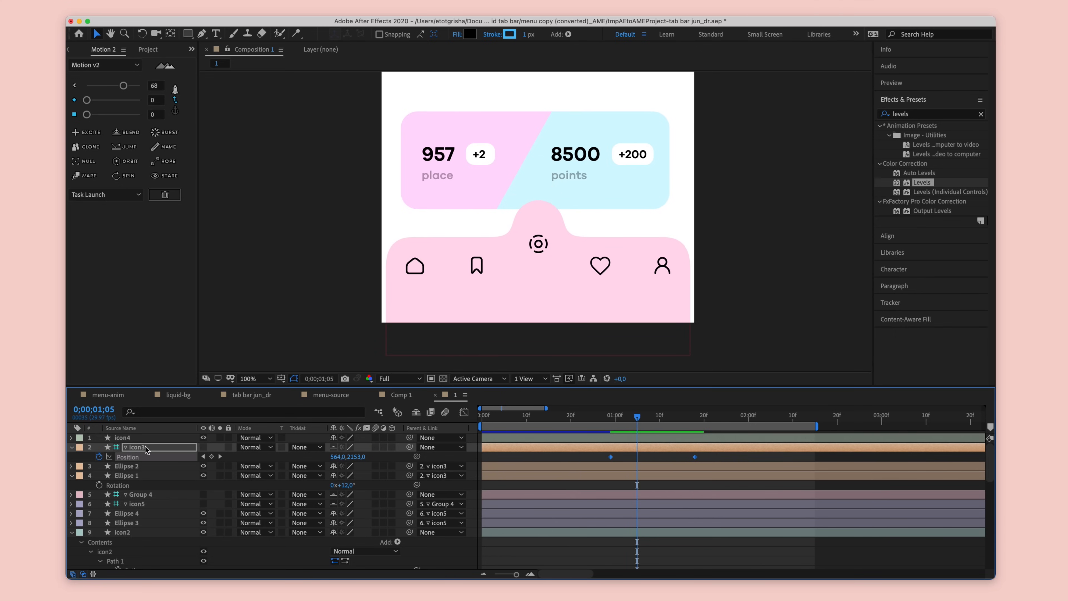
Step: Ease icon3's two Position keyframes with Motion v2, tuning the ease amount to 65 so the icon follows the blob
{"action": "left_click", "coordinate": [126, 87]}
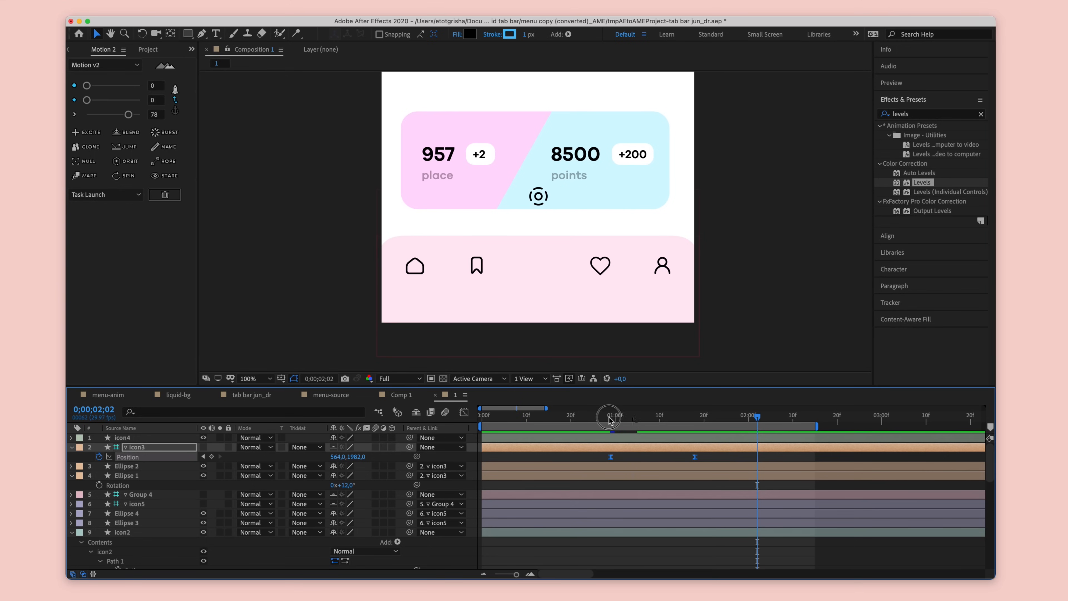
{"action": "left_click_drag", "start_coordinate": [611, 418], "coordinate": [637, 418]}
{"action": "scroll", "coordinate": [704, 479], "scroll_direction": "down", "scroll_amount": 10}
{"action": "scroll", "coordinate": [704, 479], "scroll_direction": "up", "scroll_amount": 3}
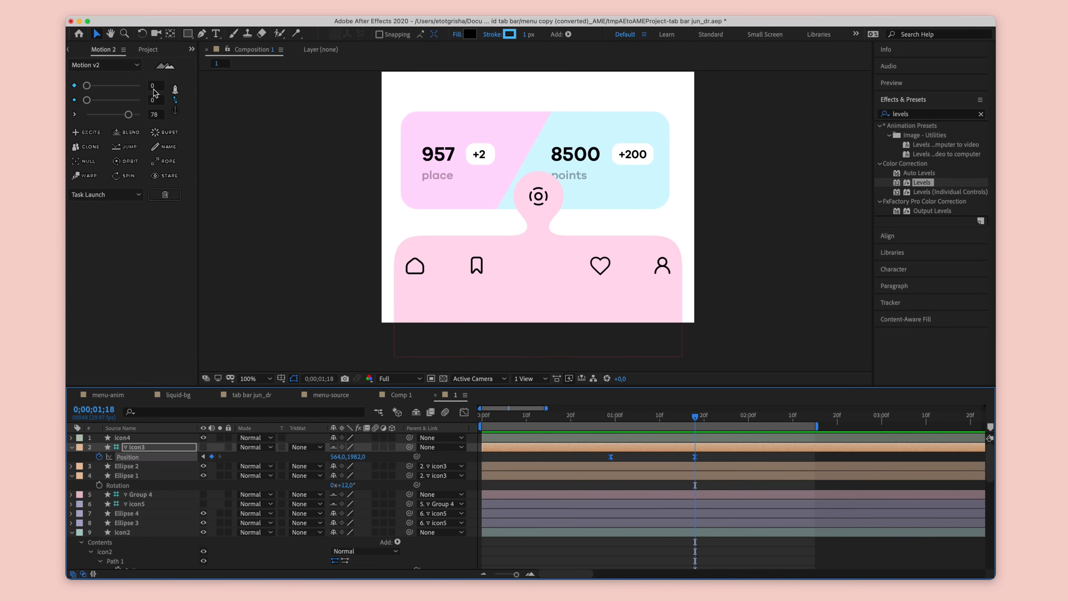
{"action": "left_click_drag", "start_coordinate": [128, 114], "coordinate": [133, 115]}
{"action": "left_click", "coordinate": [644, 416]}
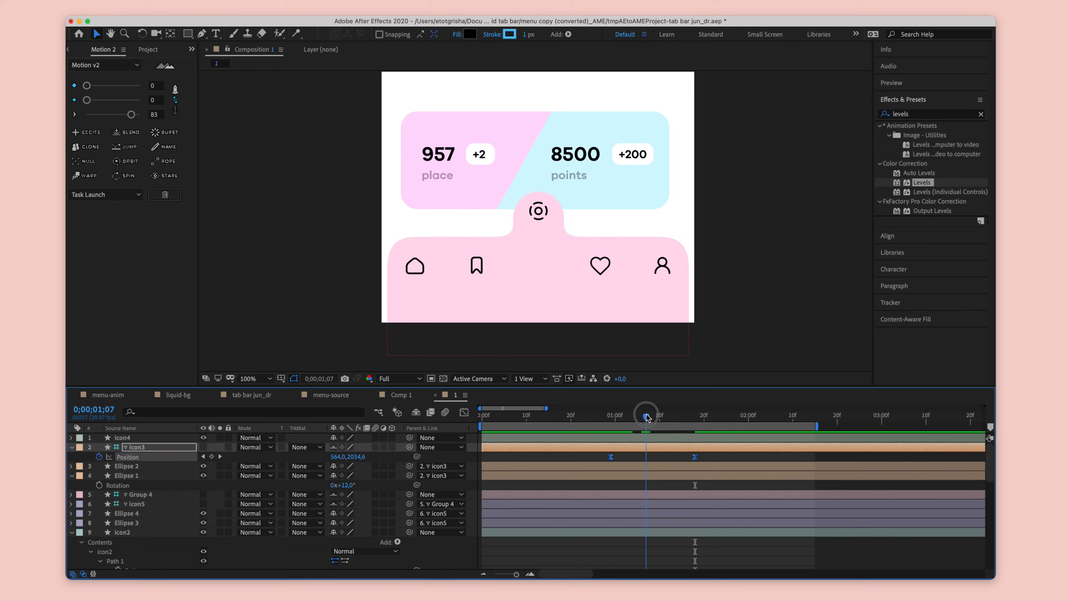
{"action": "left_click_drag", "start_coordinate": [646, 416], "coordinate": [655, 416]}
{"action": "left_click_drag", "start_coordinate": [131, 115], "coordinate": [135, 116]}
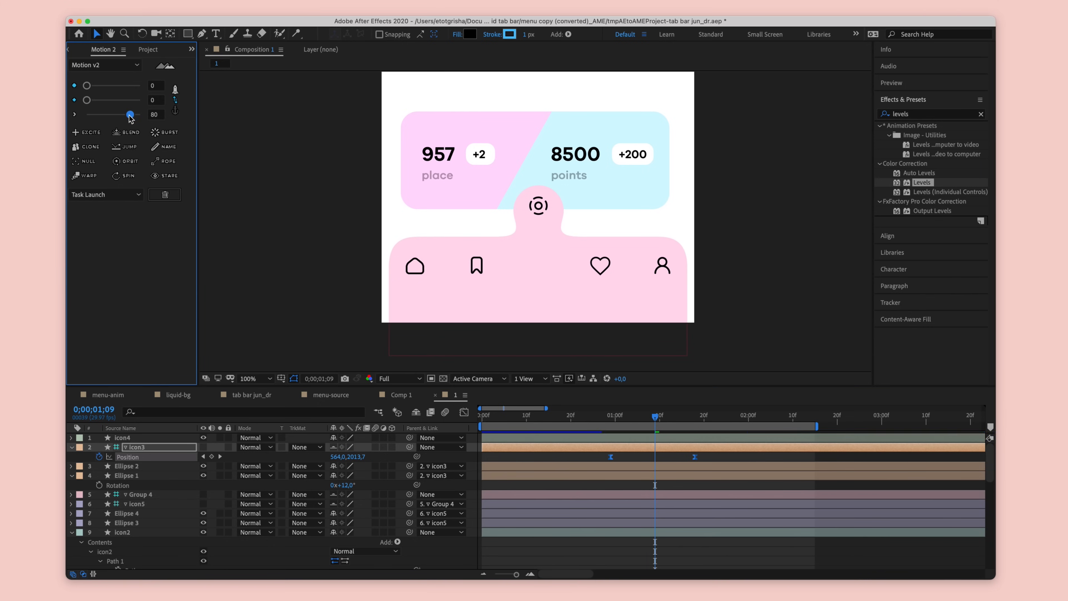
{"action": "key", "text": "space"}
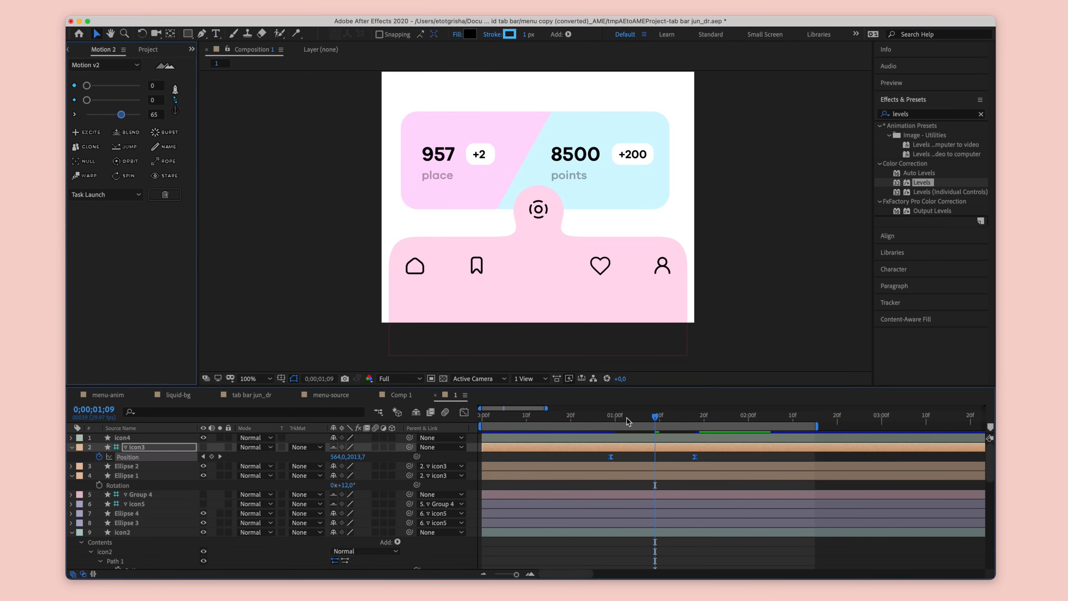
Step: Reveal icon3's Scale alongside its Position and keyframe it at 100% at 0;00;01;18
{"action": "left_click", "coordinate": [691, 416]}
{"action": "key", "text": "shift+s"}
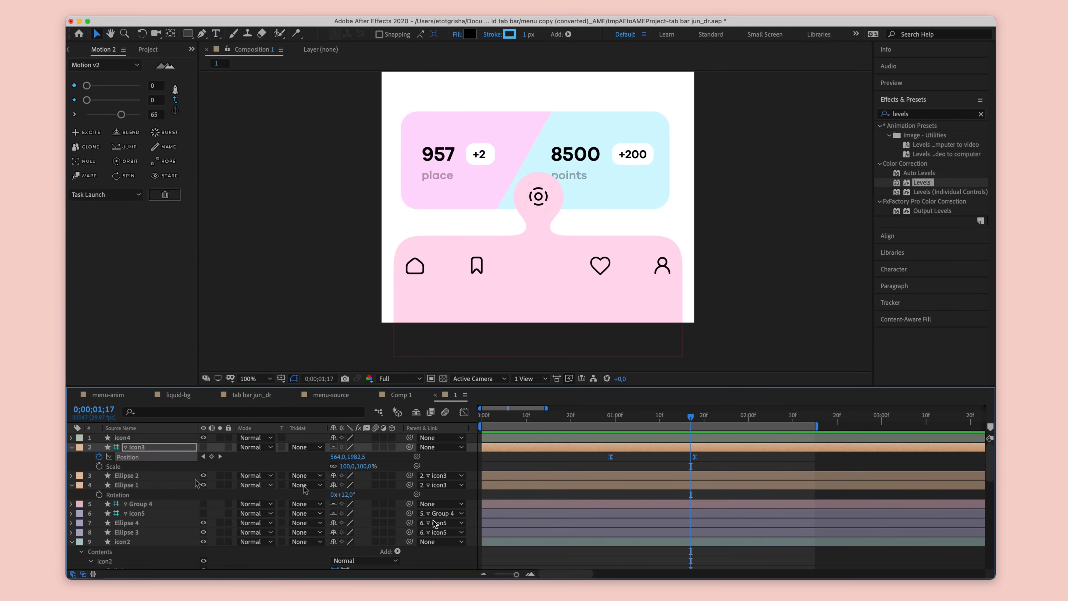
{"action": "scroll", "coordinate": [560, 498], "scroll_direction": "down", "scroll_amount": 10}
{"action": "scroll", "coordinate": [673, 502], "scroll_direction": "right", "scroll_amount": 1}
{"action": "left_click", "coordinate": [669, 416]}
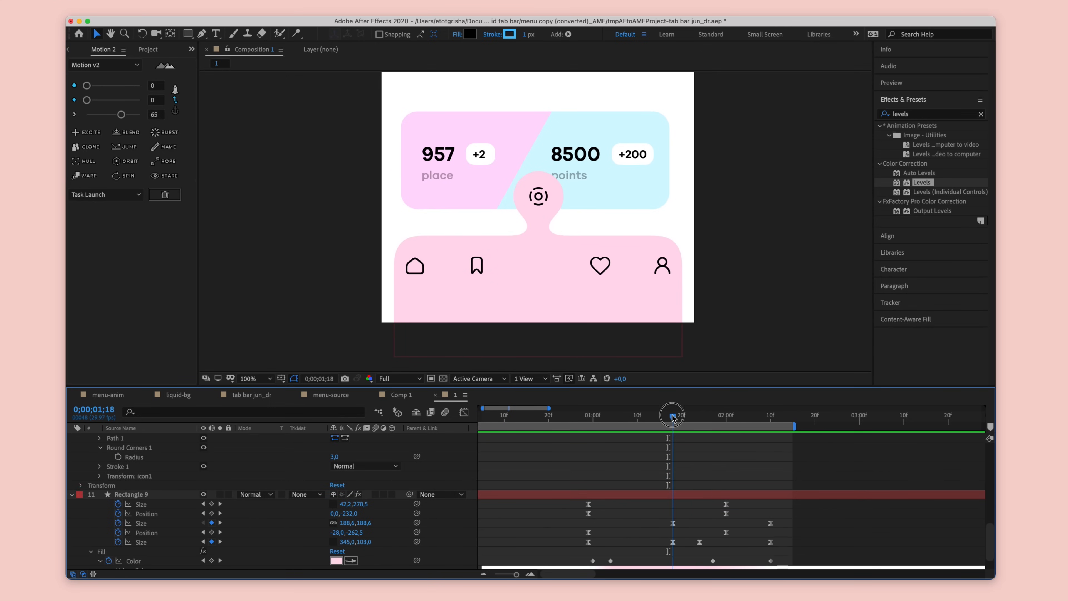
{"action": "scroll", "coordinate": [720, 497], "scroll_direction": "up", "scroll_amount": 15}
{"action": "left_click", "coordinate": [651, 492]}
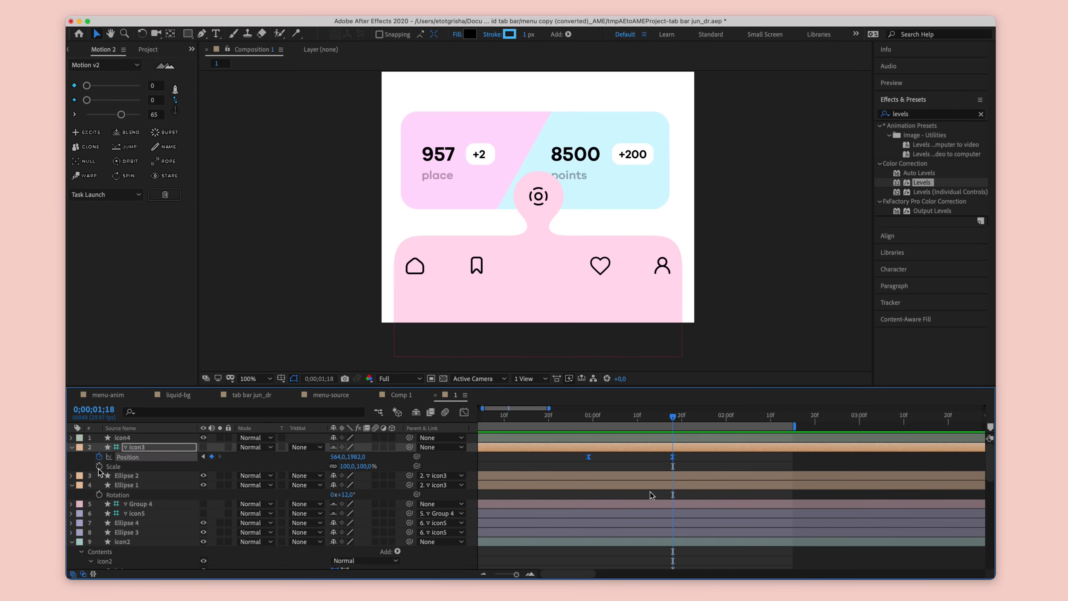
Step: Set icon3's Scale to 0% at 0;00;01;24 so the icon shrinks away
{"action": "scroll", "coordinate": [720, 500], "scroll_direction": "down", "scroll_amount": 12}
{"action": "scroll", "coordinate": [720, 500], "scroll_direction": "down", "scroll_amount": 4}
{"action": "left_click", "coordinate": [699, 416]}
{"action": "scroll", "coordinate": [709, 455], "scroll_direction": "up", "scroll_amount": 15}
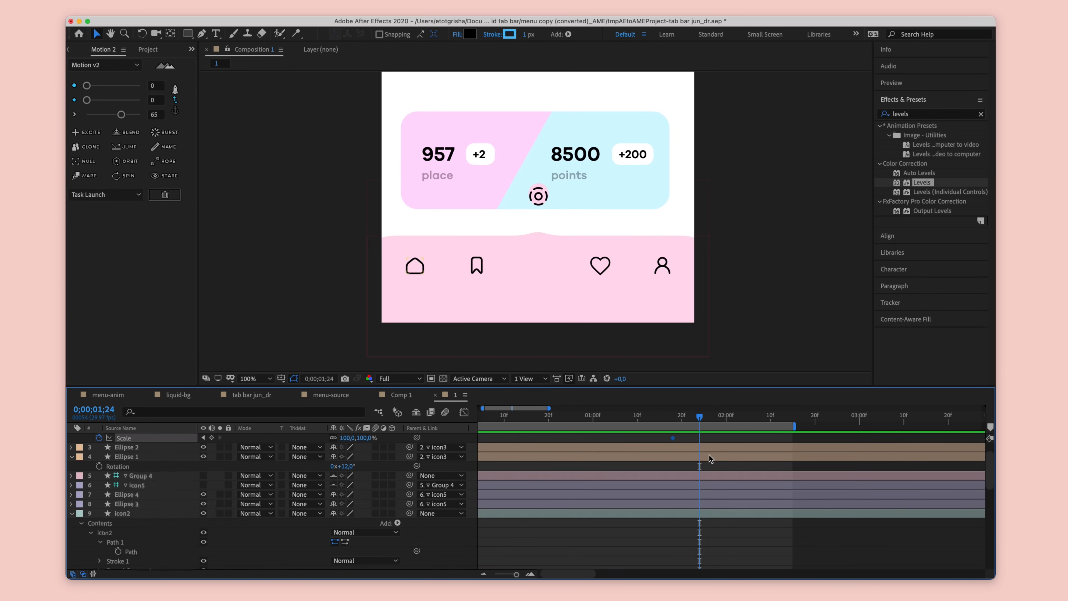
{"action": "left_click", "coordinate": [364, 466]}
{"action": "type", "text": "0"}
{"action": "key", "text": "Return"}
Step: Ease icon3's two Scale keyframes with Motion v2, setting the first ease slider to 74 after previewing the shrink
{"action": "left_click_drag", "start_coordinate": [715, 470], "coordinate": [667, 462]}
{"action": "left_click_drag", "start_coordinate": [121, 114], "coordinate": [134, 115]}
{"action": "left_click", "coordinate": [668, 416]}
{"action": "key", "text": "space"}
{"action": "left_click_drag", "start_coordinate": [667, 419], "coordinate": [700, 420]}
{"action": "scroll", "coordinate": [686, 467], "scroll_direction": "down", "scroll_amount": 10}
{"action": "scroll", "coordinate": [710, 473], "scroll_direction": "up", "scroll_amount": 10}
{"action": "left_click", "coordinate": [112, 116]}
{"action": "left_click", "coordinate": [126, 86]}
{"action": "left_click_drag", "start_coordinate": [125, 87], "coordinate": [126, 87]}
Step: Set icon3's Position to 564, 1980 at 0;00;01;18 and preview the animation from 0;00;00;28
{"action": "left_click_drag", "start_coordinate": [699, 416], "coordinate": [673, 416]}
{"action": "scroll", "coordinate": [695, 467], "scroll_direction": "down", "scroll_amount": 10}
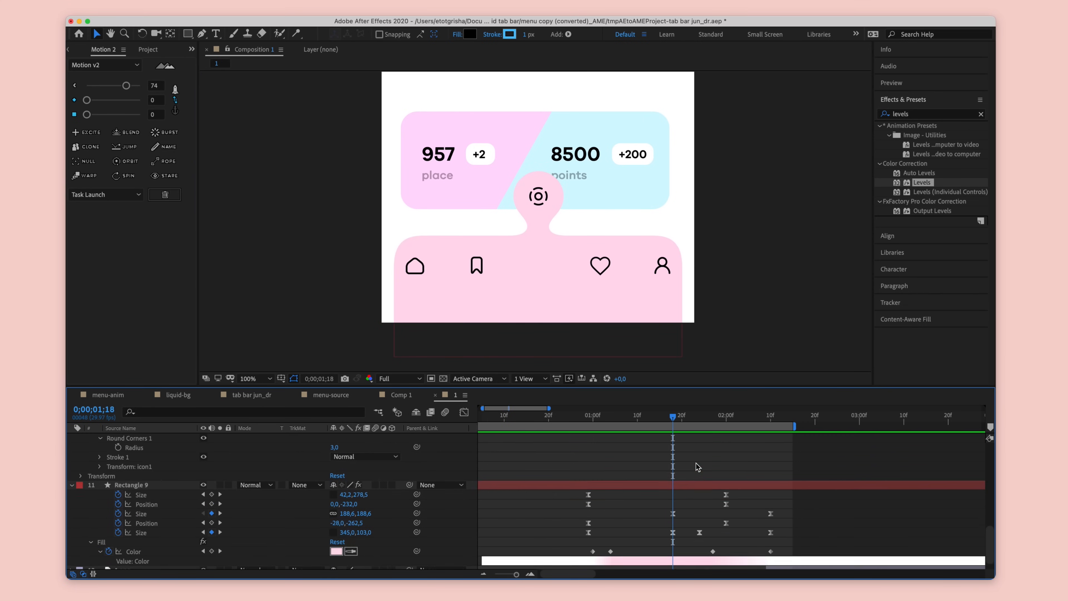
{"action": "scroll", "coordinate": [696, 462], "scroll_direction": "up", "scroll_amount": 10}
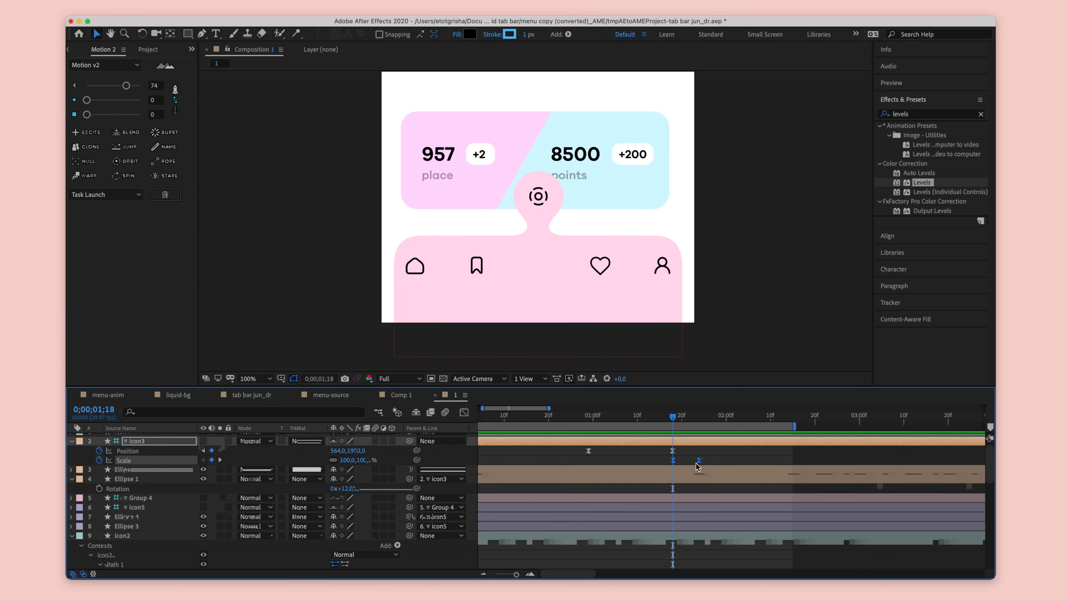
{"action": "left_click", "coordinate": [677, 418]}
{"action": "left_click_drag", "start_coordinate": [677, 419], "coordinate": [673, 419]}
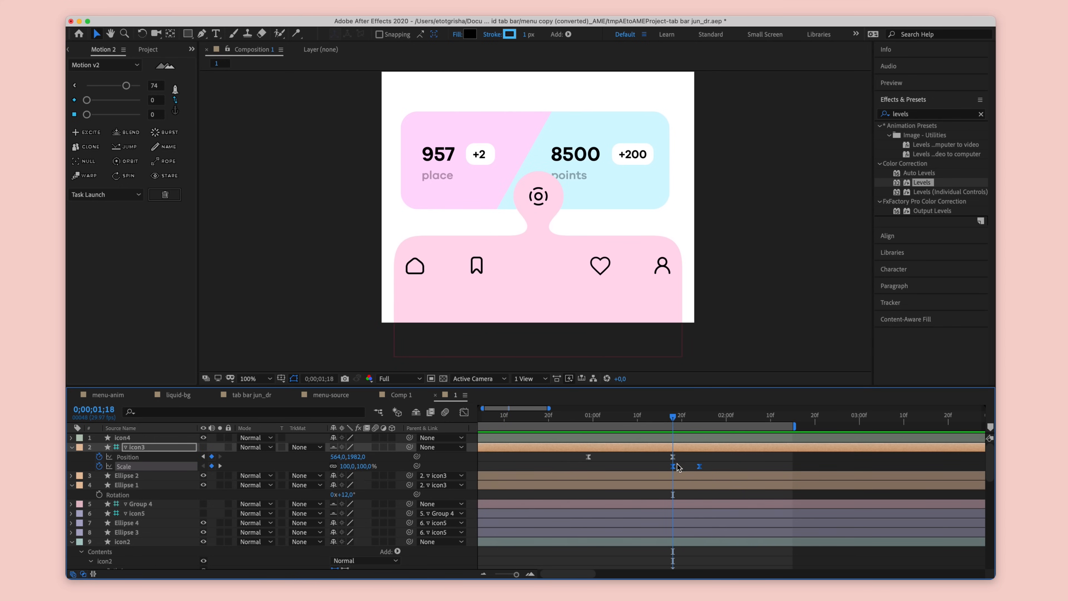
{"action": "left_click", "coordinate": [670, 456]}
{"action": "left_click", "coordinate": [673, 456]}
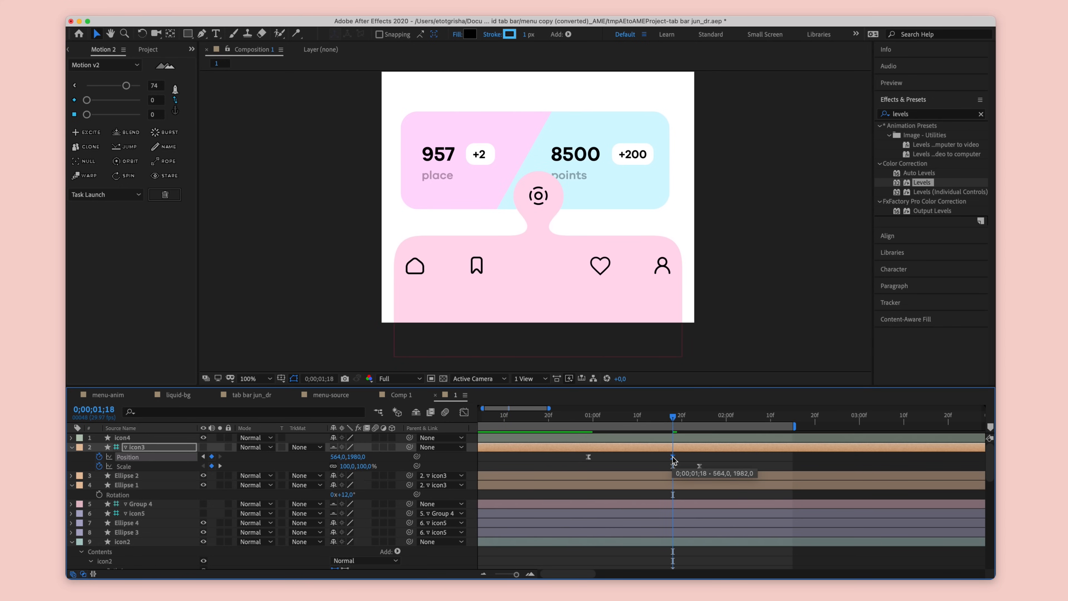
{"action": "left_click_drag", "start_coordinate": [673, 418], "coordinate": [582, 424]}
{"action": "key", "text": "space"}
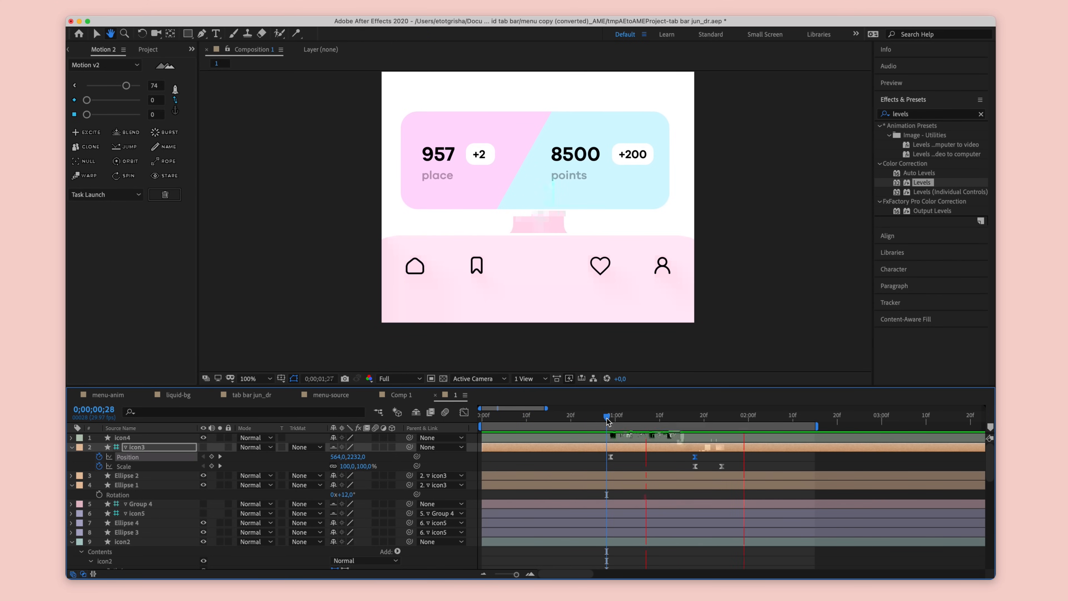
Step: At 0;00;01;10, expand the Ellipse 2 layer down to its shape contents and add a Fill
{"action": "left_click", "coordinate": [664, 417]}
{"action": "left_click_drag", "start_coordinate": [664, 419], "coordinate": [659, 418]}
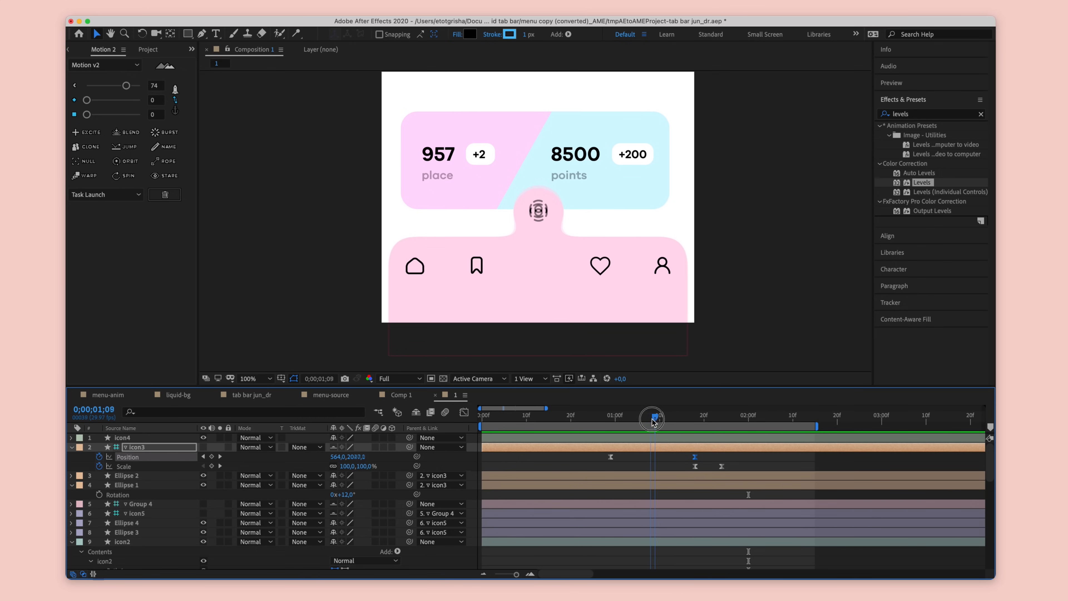
{"action": "left_click", "coordinate": [155, 485]}
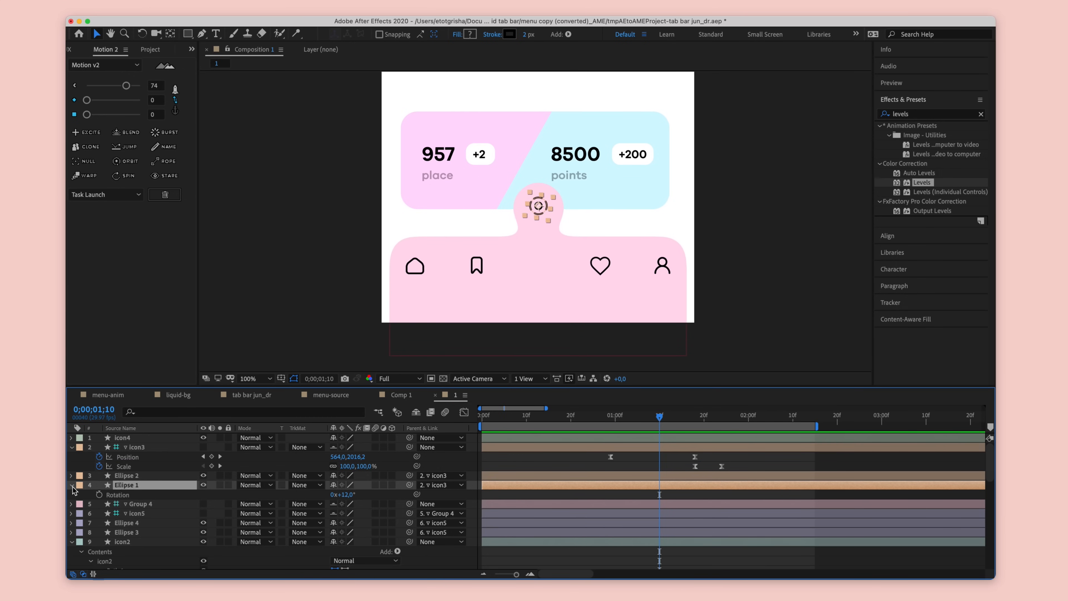
{"action": "left_click", "coordinate": [76, 477]}
{"action": "left_click", "coordinate": [72, 476]}
{"action": "left_click", "coordinate": [82, 486]}
{"action": "left_click", "coordinate": [91, 495]}
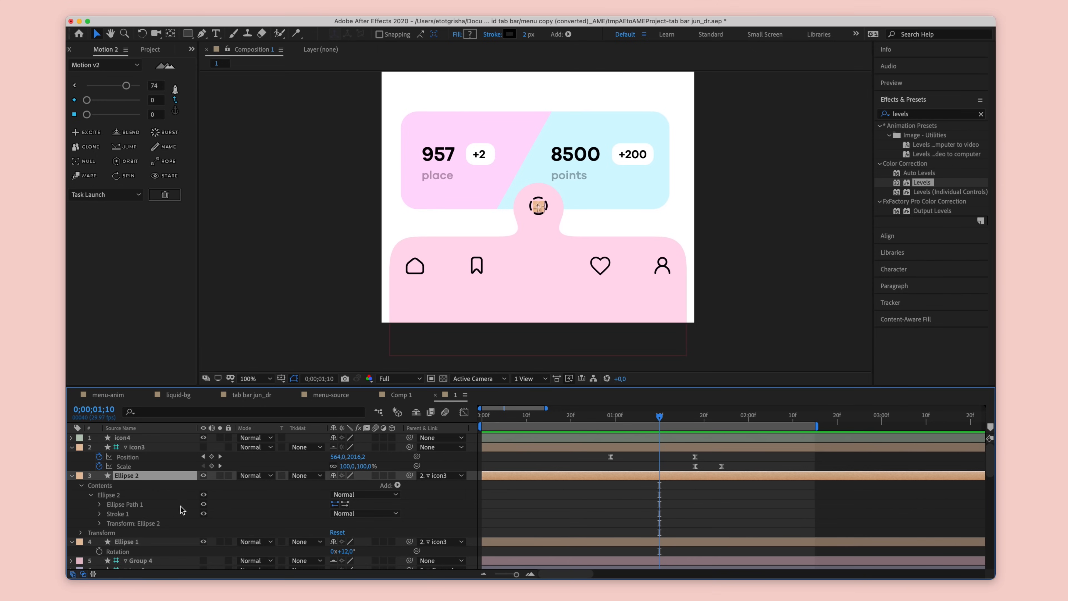
{"action": "left_click", "coordinate": [398, 486]}
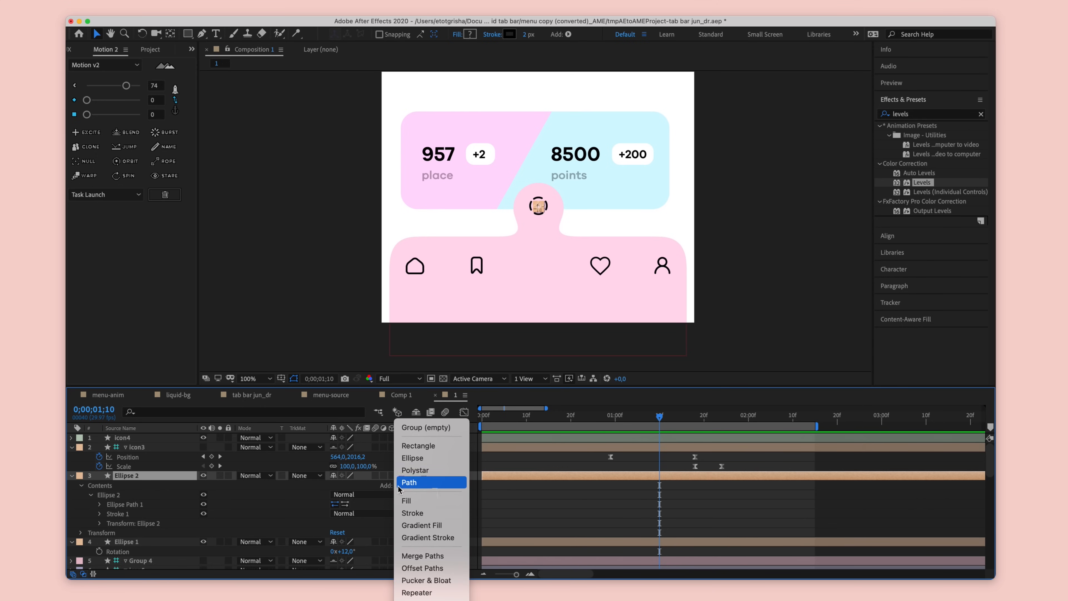
{"action": "left_click", "coordinate": [412, 493]}
Step: Change the colour of Ellipse 2's new fill to black
{"action": "left_click", "coordinate": [90, 533]}
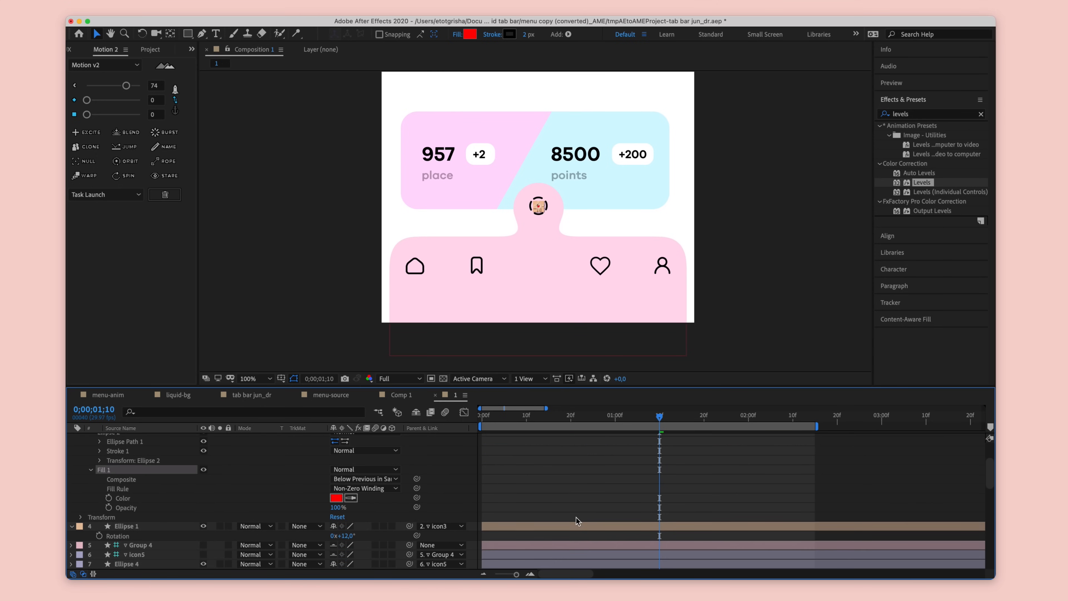
{"action": "scroll", "coordinate": [577, 517], "scroll_direction": "down", "scroll_amount": 5}
{"action": "scroll", "coordinate": [577, 517], "scroll_direction": "right", "scroll_amount": 3}
{"action": "left_click", "coordinate": [336, 516]}
{"action": "left_click", "coordinate": [708, 378]}
{"action": "left_click", "coordinate": [947, 243]}
{"action": "left_click", "coordinate": [698, 488]}
Step: Keyframe Ellipse 2's fill Opacity from 0% at 0;00;01;10 to 100% at about 0;00;01;14 and preview the fade
{"action": "left_click", "coordinate": [109, 526]}
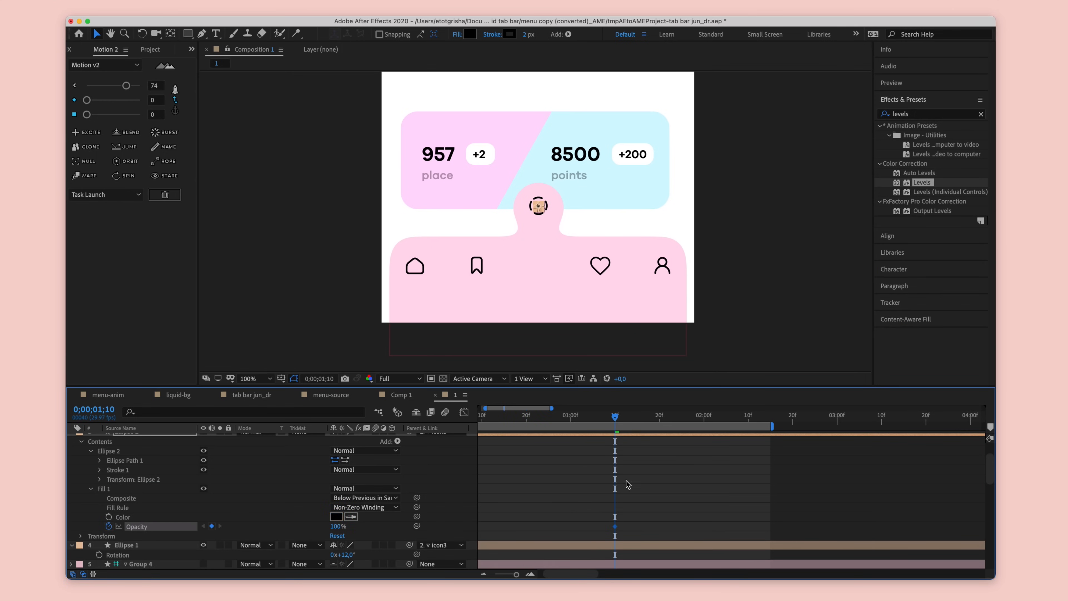
{"action": "left_click", "coordinate": [633, 415]}
{"action": "left_click", "coordinate": [212, 526]}
{"action": "left_click", "coordinate": [203, 526]}
{"action": "left_click_drag", "start_coordinate": [336, 526], "coordinate": [228, 527]}
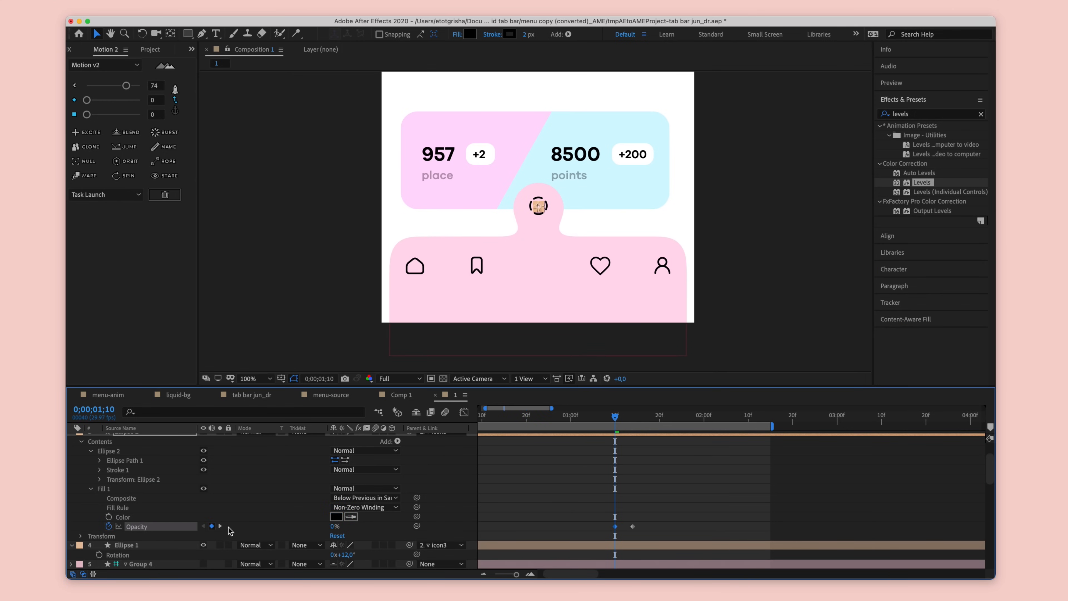
{"action": "left_click", "coordinate": [615, 514]}
{"action": "key", "text": "space"}
{"action": "scroll", "coordinate": [625, 511], "scroll_direction": "up", "scroll_amount": 1}
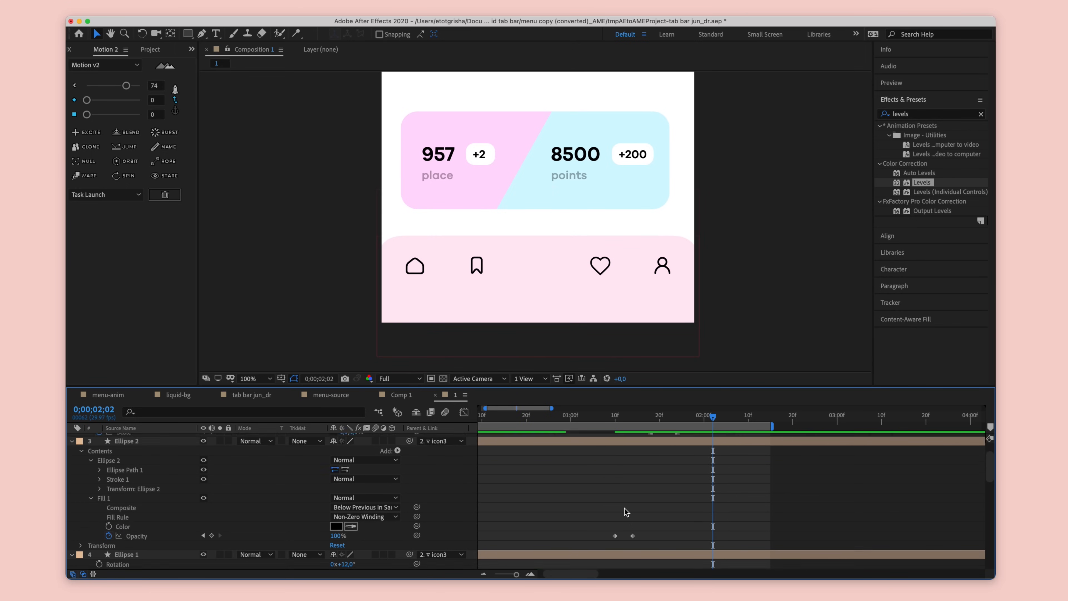
Step: Move Ellipse 2's fill Opacity keyframes earlier, starting with icon3's Position animation and ending at about 0;00;01;07
{"action": "scroll", "coordinate": [625, 511], "scroll_direction": "up", "scroll_amount": 2}
{"action": "left_click_drag", "start_coordinate": [593, 422], "coordinate": [601, 421]}
{"action": "scroll", "coordinate": [620, 512], "scroll_direction": "down", "scroll_amount": 3}
{"action": "left_click_drag", "start_coordinate": [614, 503], "coordinate": [575, 505]}
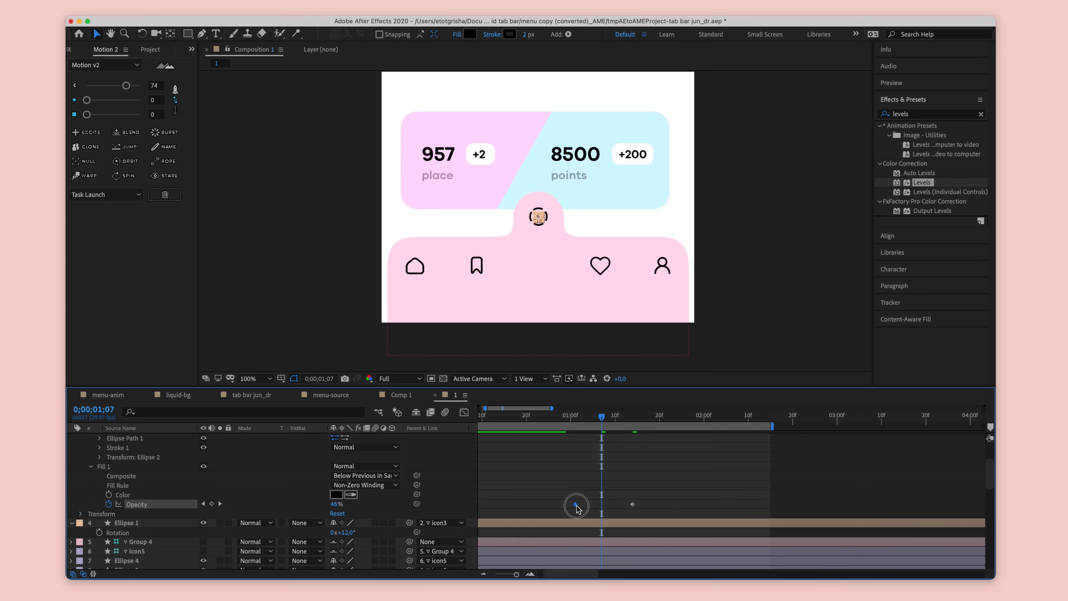
{"action": "scroll", "coordinate": [580, 503], "scroll_direction": "up", "scroll_amount": 2}
{"action": "left_click", "coordinate": [567, 421]}
{"action": "left_click_drag", "start_coordinate": [574, 551], "coordinate": [566, 552]}
{"action": "left_click_drag", "start_coordinate": [632, 552], "coordinate": [602, 558]}
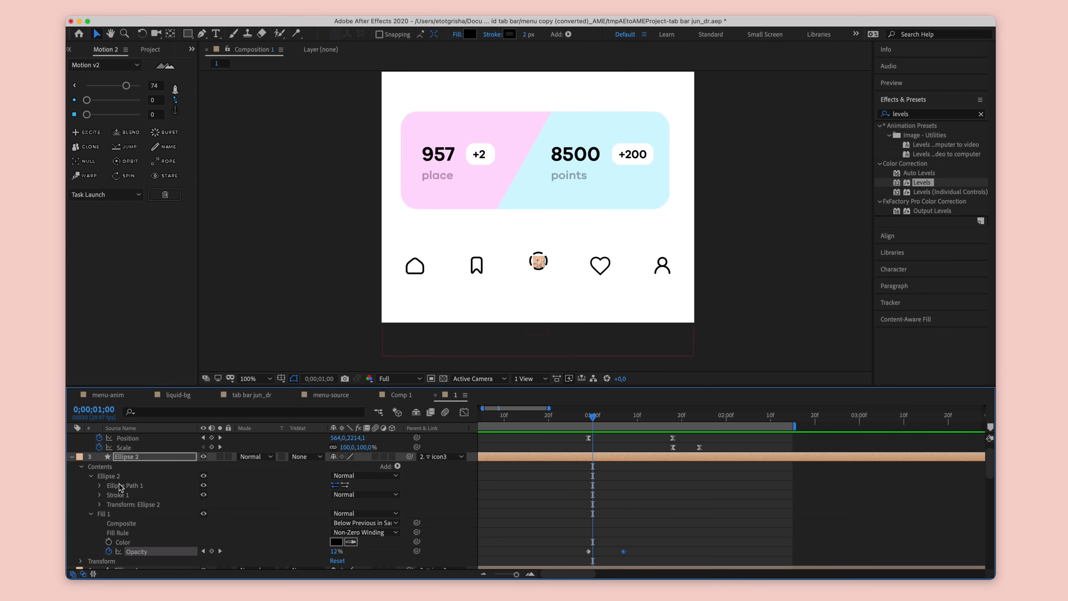
Step: Set the Dash of Ellipse 1's stroke to 20 and open its Gap value for editing
{"action": "scroll", "coordinate": [128, 483], "scroll_direction": "down", "scroll_amount": 3}
{"action": "scroll", "coordinate": [128, 487], "scroll_direction": "down", "scroll_amount": 1}
{"action": "left_click", "coordinate": [128, 488]}
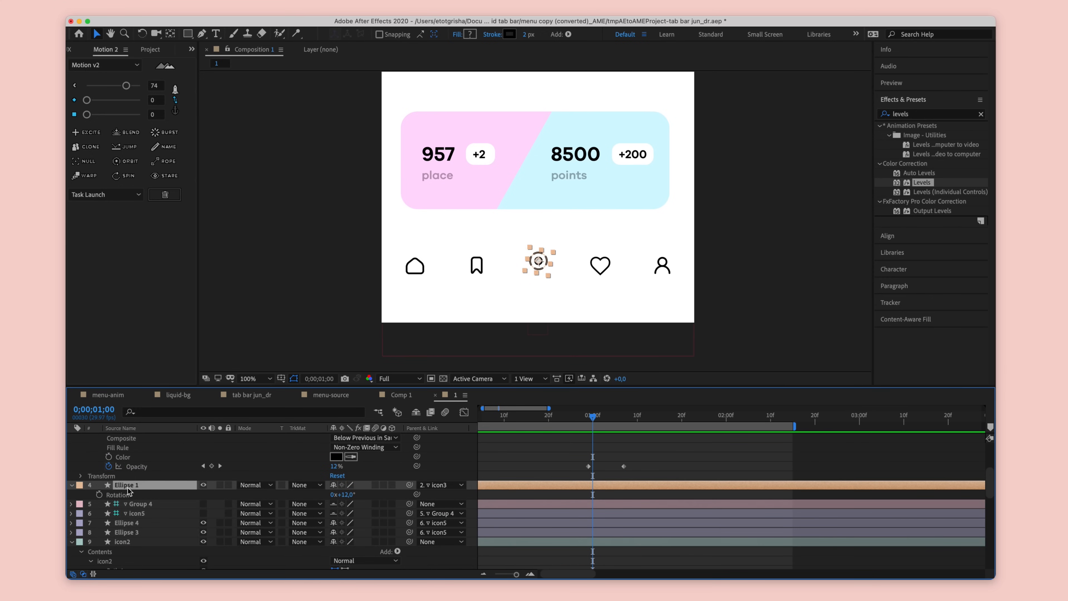
{"action": "left_click", "coordinate": [73, 486]}
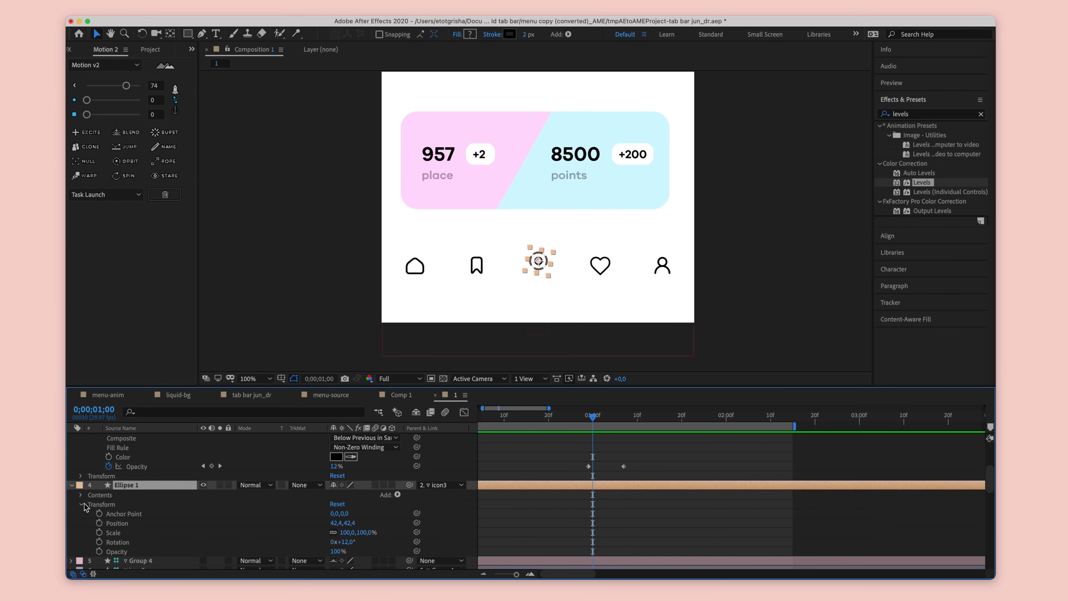
{"action": "left_click", "coordinate": [81, 495]}
{"action": "left_click", "coordinate": [91, 504]}
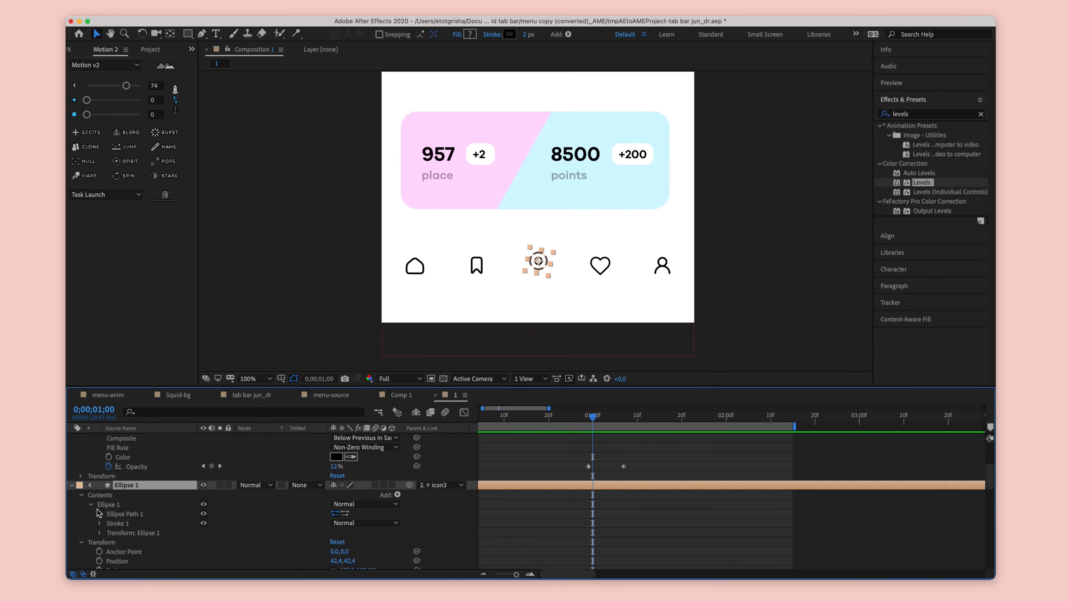
{"action": "left_click", "coordinate": [101, 533]}
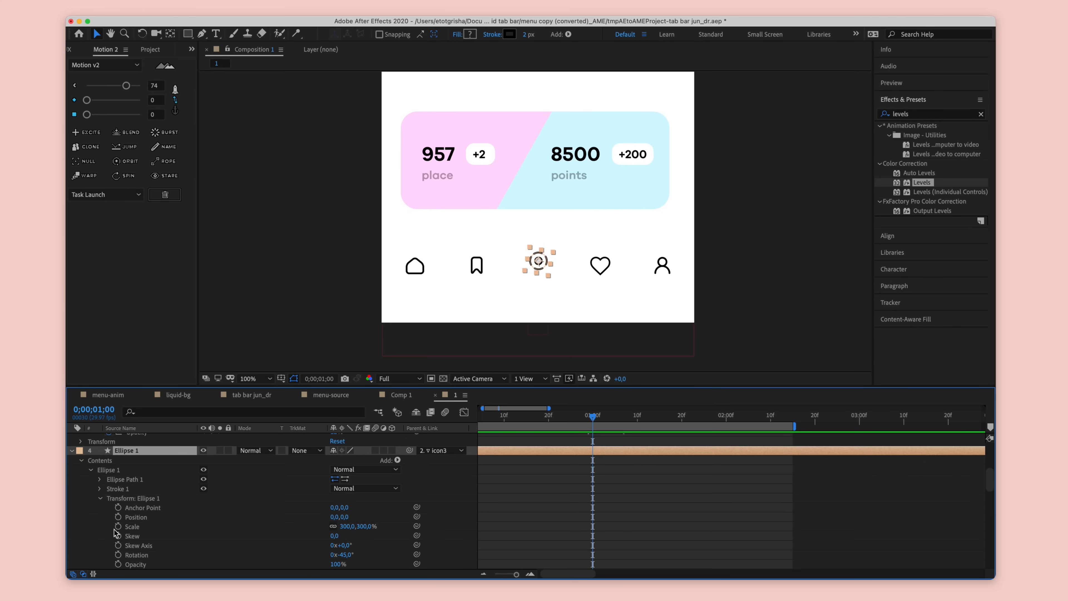
{"action": "left_click", "coordinate": [100, 490]}
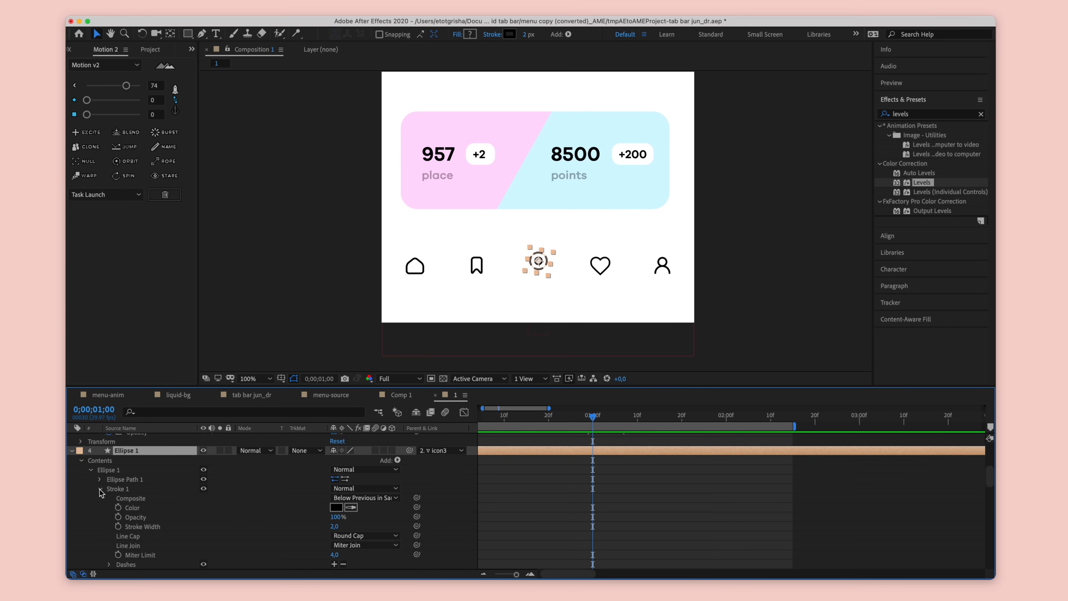
{"action": "scroll", "coordinate": [187, 537], "scroll_direction": "down", "scroll_amount": 3}
{"action": "left_click", "coordinate": [109, 507]}
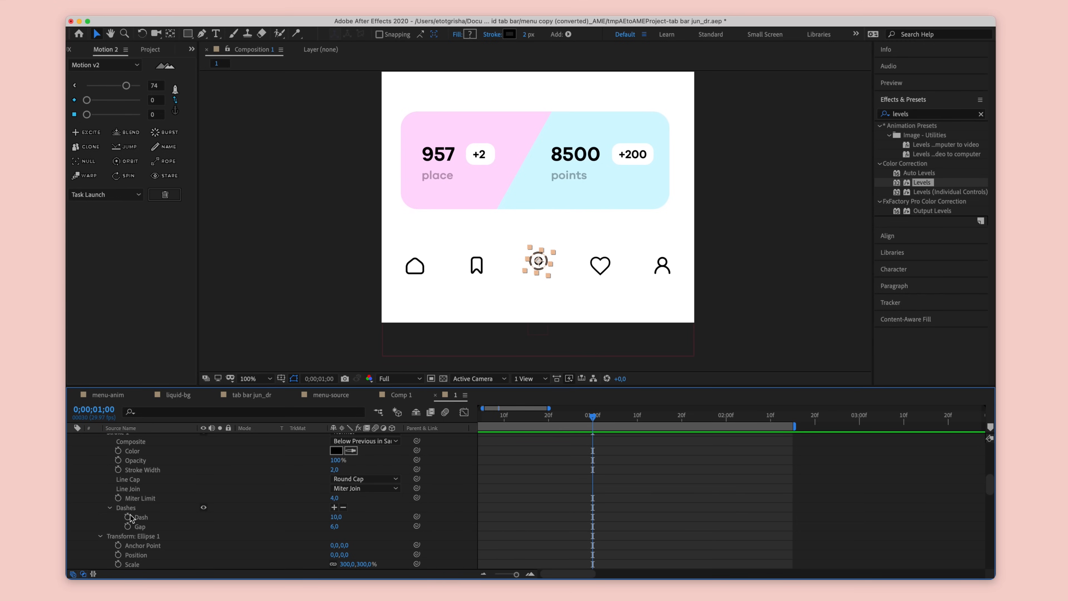
{"action": "left_click", "coordinate": [336, 521]}
{"action": "left_click", "coordinate": [336, 518]}
{"action": "type", "text": "20"}
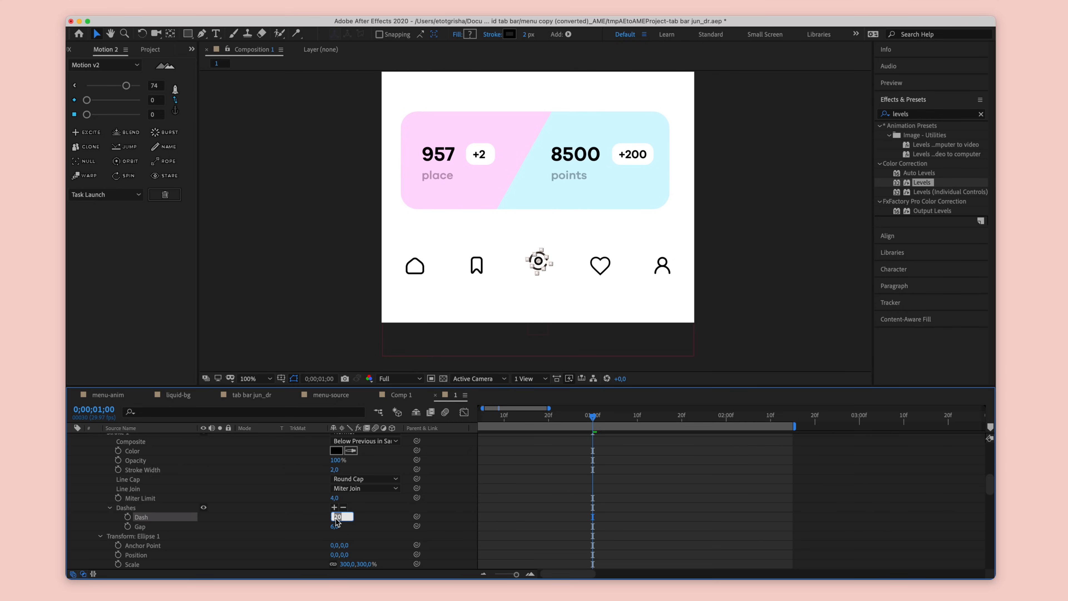
{"action": "left_click", "coordinate": [774, 287]}
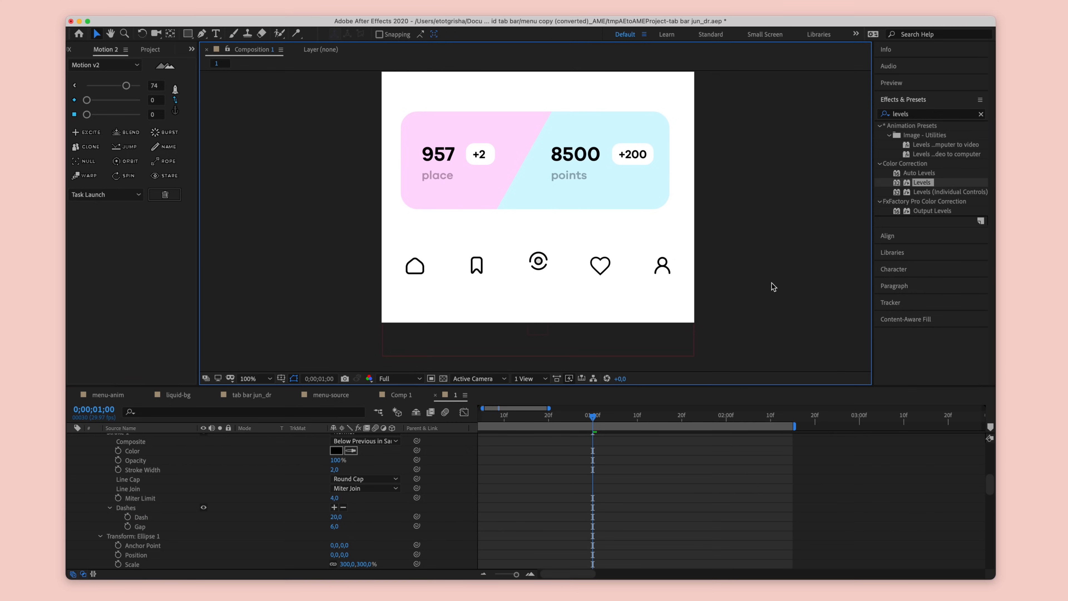
{"action": "left_click", "coordinate": [337, 527]}
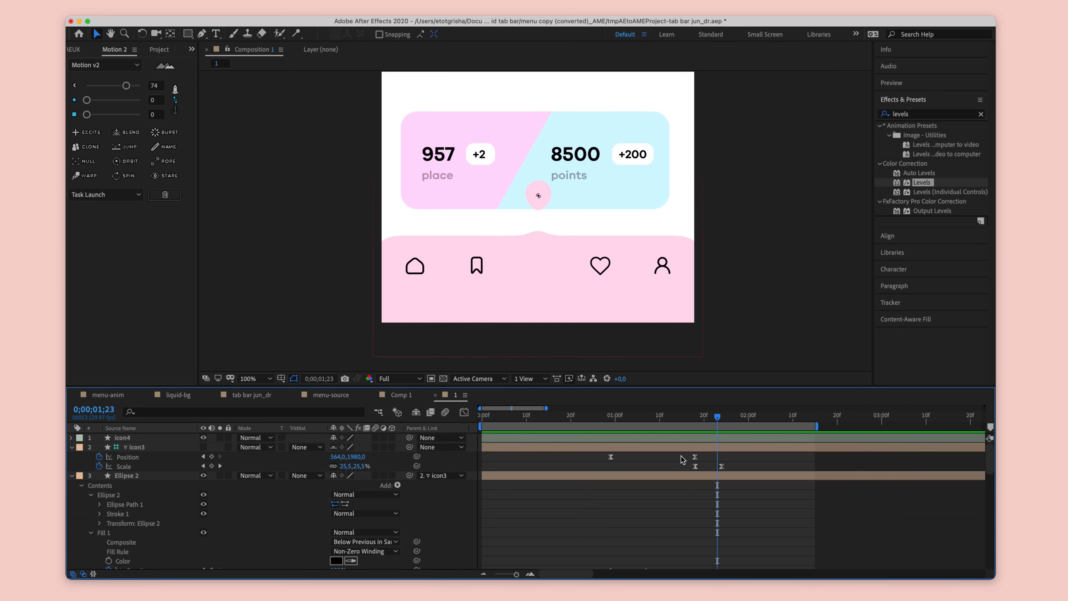
Step: Duplicate icon3 together with Ellipse 2 and Ellipse 1, and group the three copies directly below icon4
{"action": "left_click", "coordinate": [679, 448]}
{"action": "left_click", "coordinate": [125, 477]}
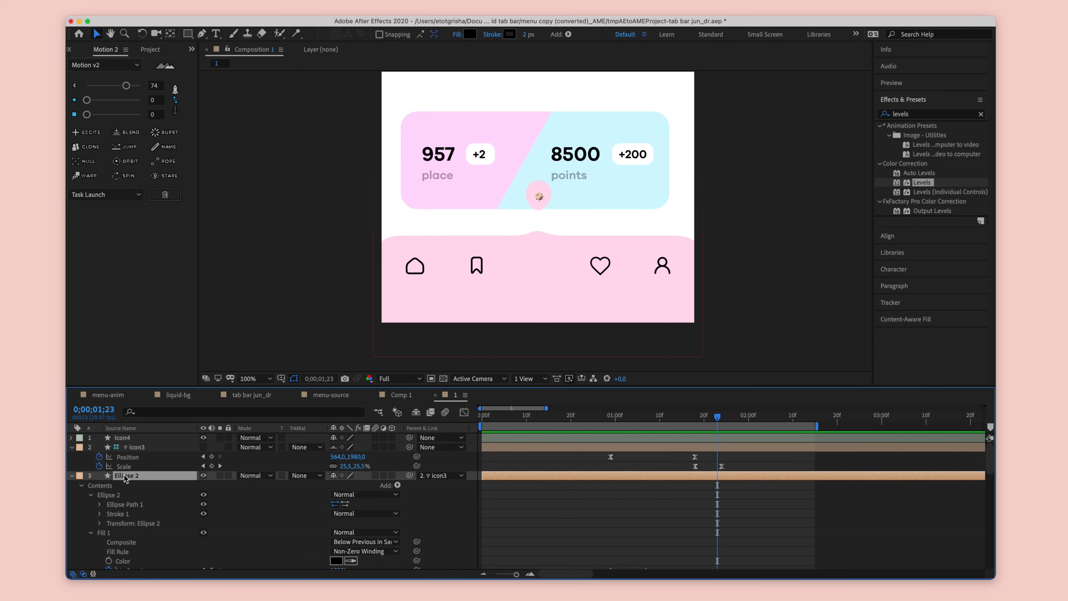
{"action": "key", "text": "t"}
{"action": "left_click", "coordinate": [135, 494]}
{"action": "left_click", "coordinate": [145, 448], "text": "shift"}
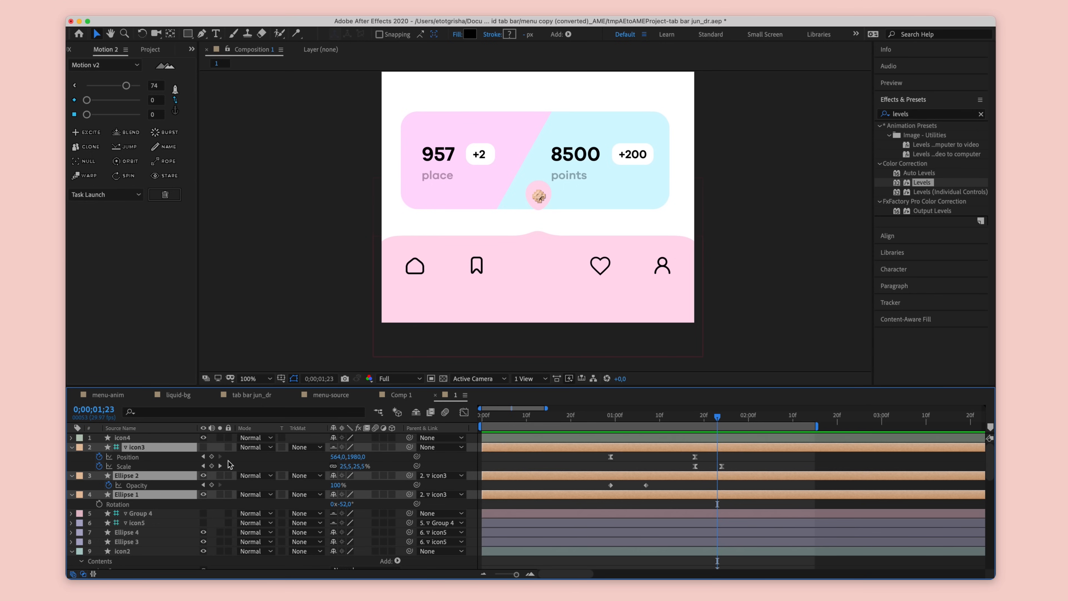
{"action": "key", "text": "super+d"}
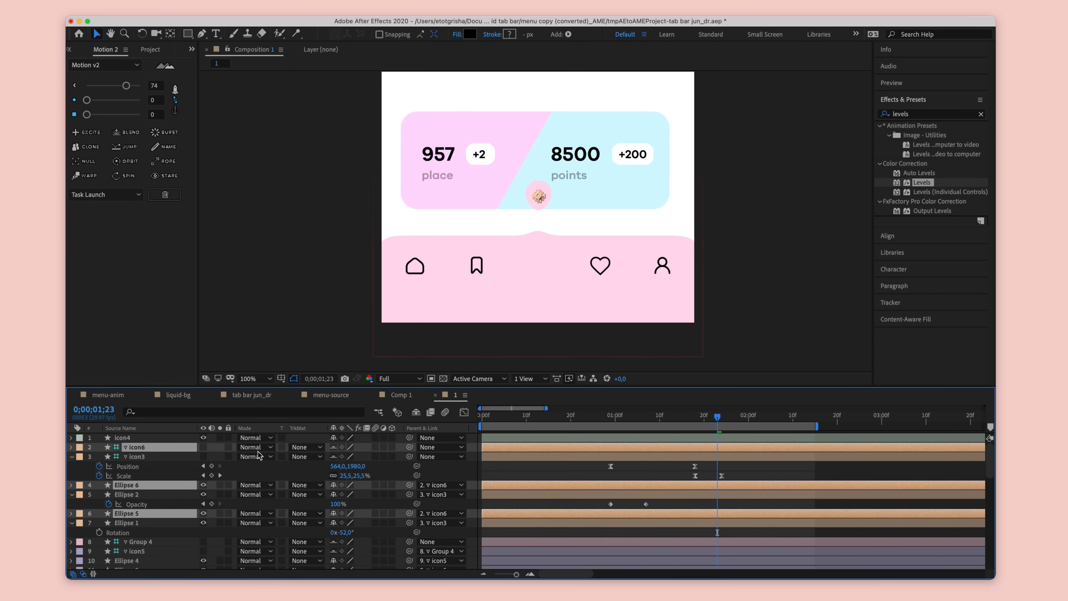
{"action": "left_click", "coordinate": [172, 437]}
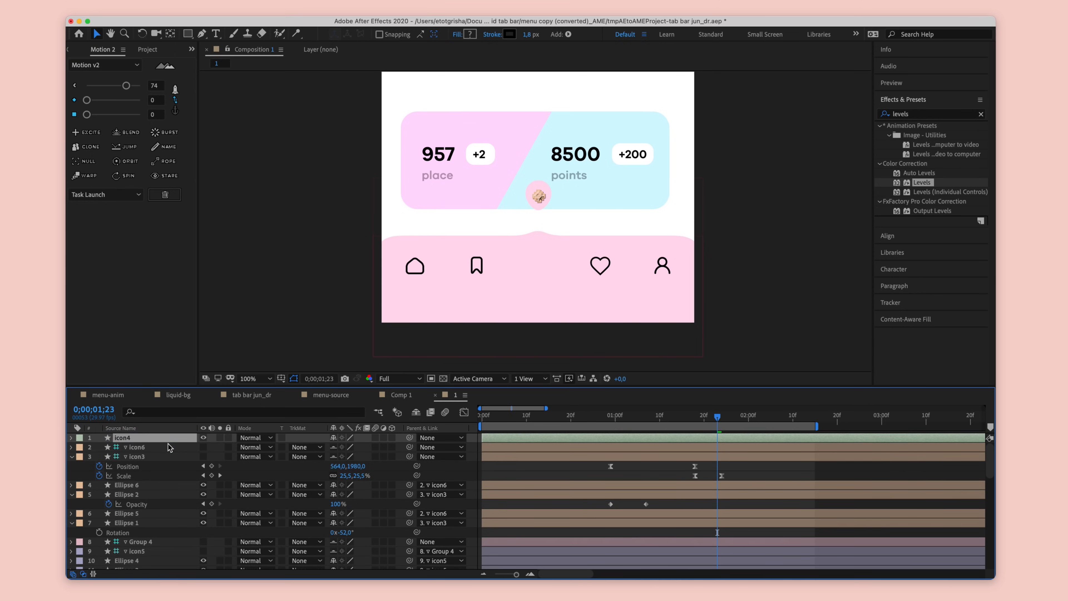
{"action": "key", "text": "super+z"}
{"action": "left_click_drag", "start_coordinate": [163, 449], "coordinate": [161, 440]}
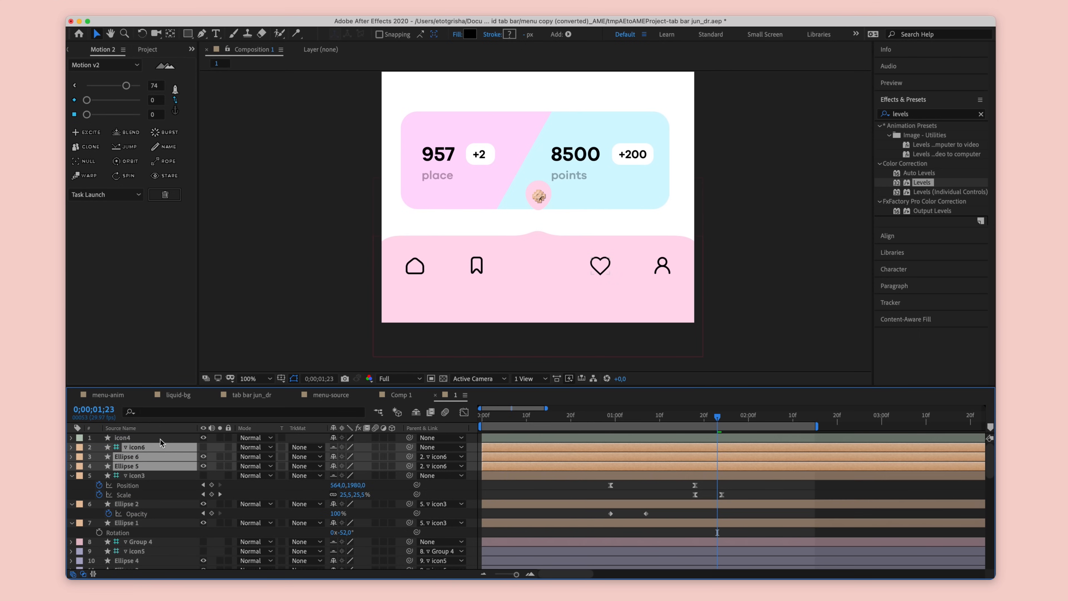
Step: Rename the duplicated icon layer icon3_1 and give it and its two ellipse copies the Yellow label
{"action": "left_click", "coordinate": [145, 448]}
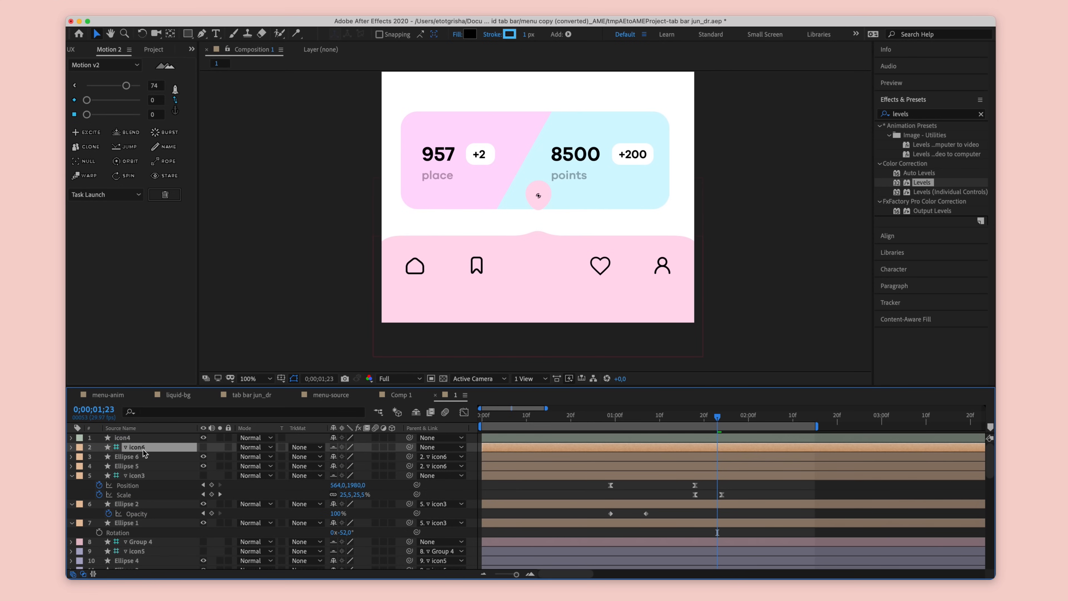
{"action": "key", "text": "Return"}
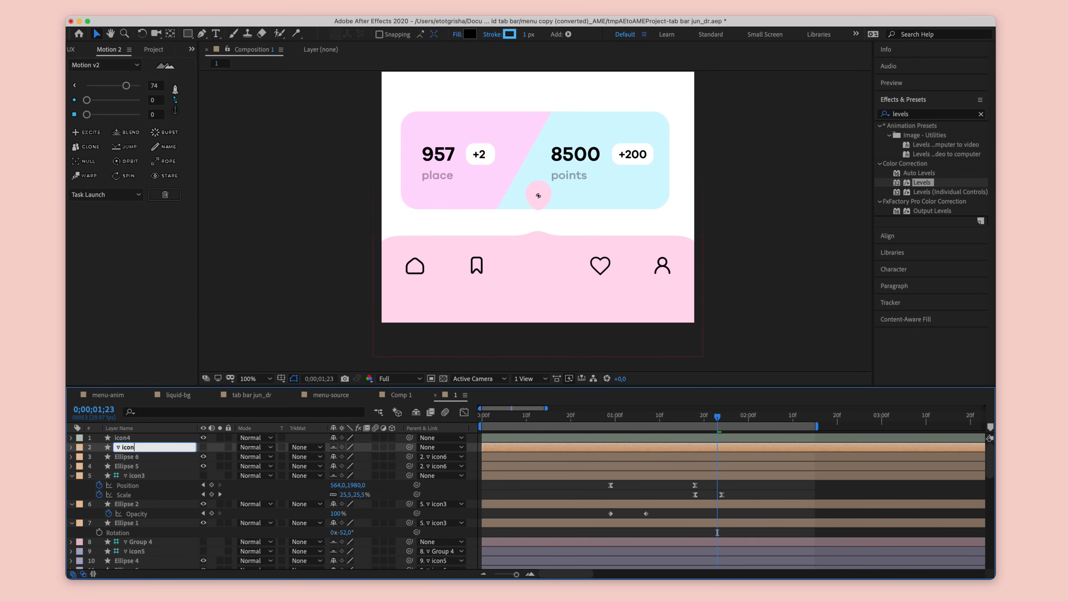
{"action": "type", "text": "3_1"}
{"action": "key", "text": "Return"}
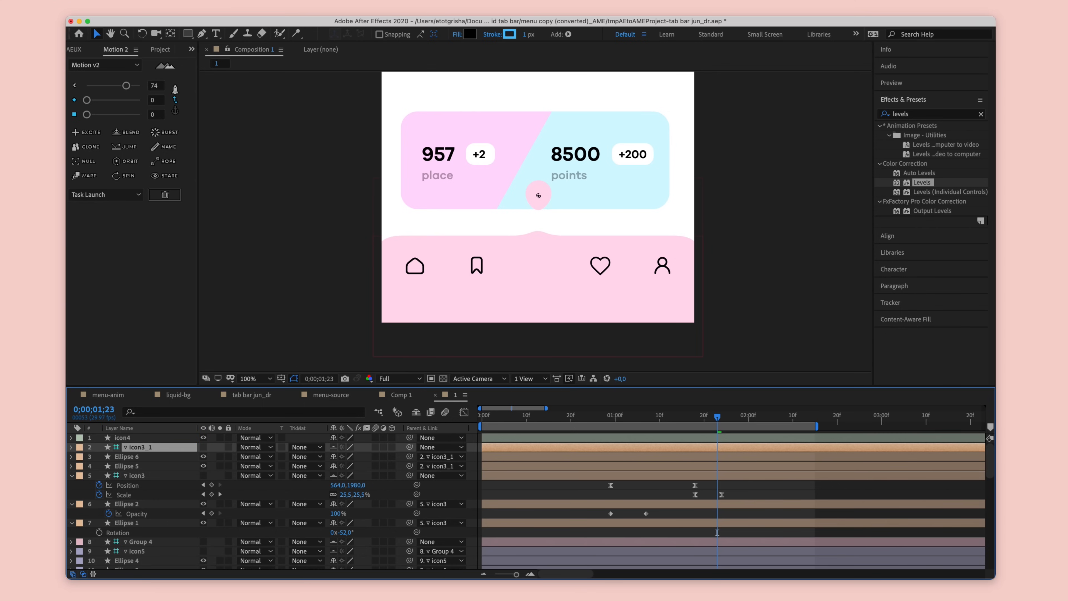
{"action": "left_click", "coordinate": [154, 467], "text": "shift"}
{"action": "left_click", "coordinate": [83, 452]}
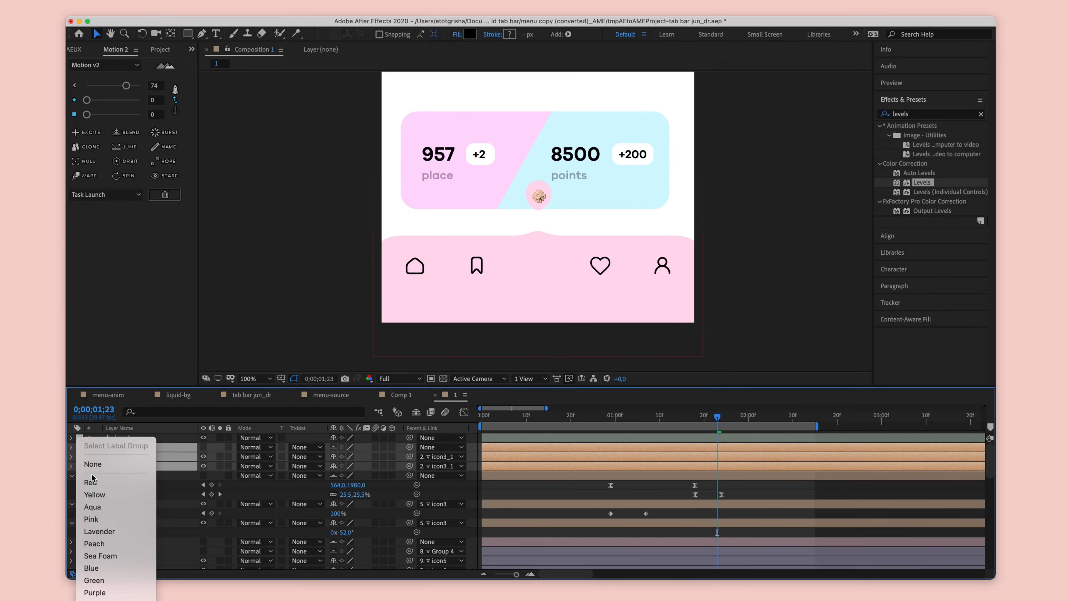
{"action": "left_click", "coordinate": [101, 497]}
Step: Delete the end Position and Opacity keyframes and both Scale keyframes from icon3_1 and its ellipse copies
{"action": "scroll", "coordinate": [501, 451], "scroll_direction": "right", "scroll_amount": 2}
{"action": "key", "text": "u"}
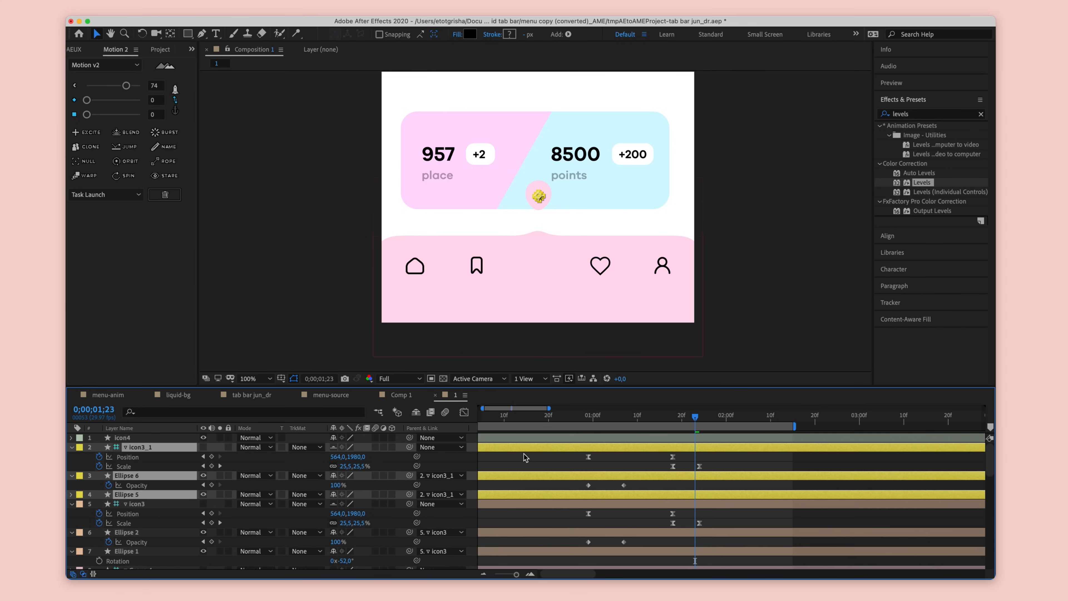
{"action": "scroll", "coordinate": [489, 449], "scroll_direction": "left", "scroll_amount": 2}
{"action": "left_click", "coordinate": [610, 419]}
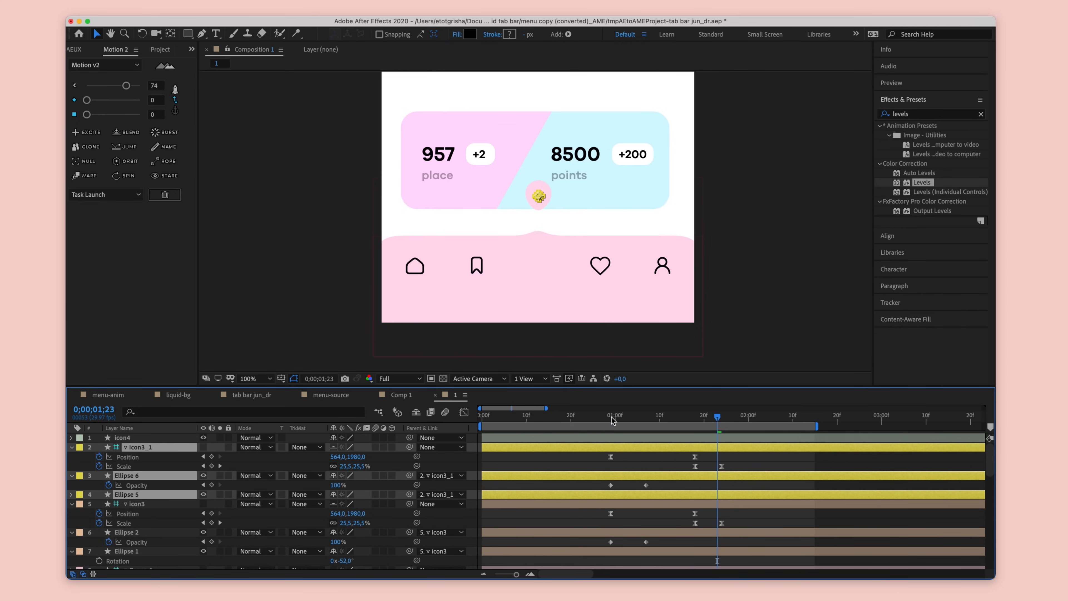
{"action": "left_click_drag", "start_coordinate": [610, 418], "coordinate": [606, 418]}
{"action": "left_click_drag", "start_coordinate": [633, 453], "coordinate": [744, 495]}
{"action": "key", "text": "Delete"}
Step: Shift icon3_1 and its ellipse copies later and extend their in points to about 0;00;01;16
{"action": "left_click", "coordinate": [518, 492], "text": "shift"}
{"action": "left_click_drag", "start_coordinate": [483, 447], "coordinate": [743, 449]}
{"action": "left_click_drag", "start_coordinate": [687, 419], "coordinate": [698, 418]}
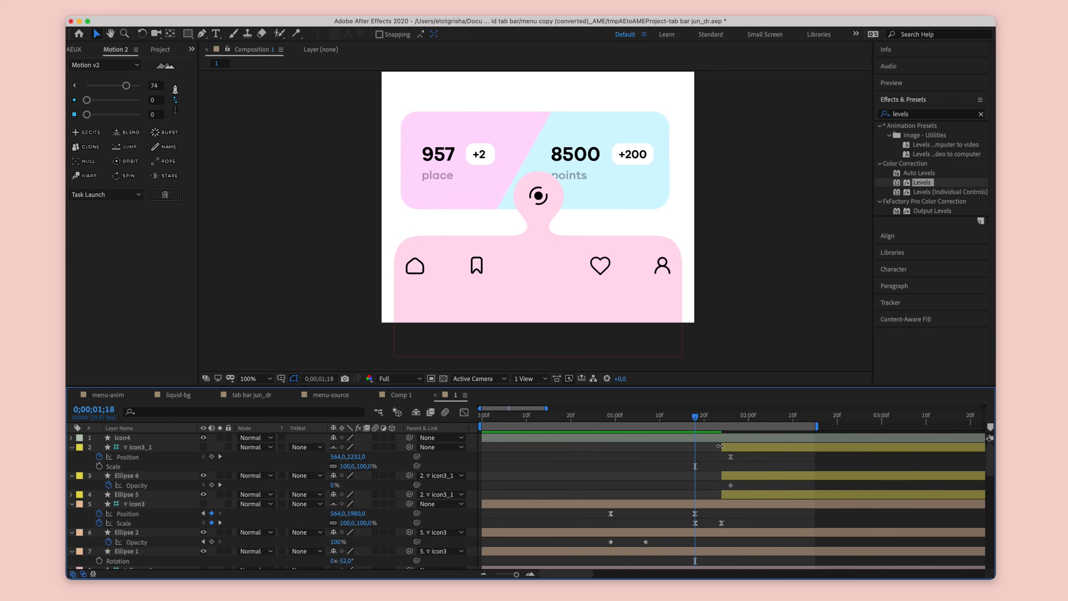
{"action": "left_click_drag", "start_coordinate": [720, 446], "coordinate": [685, 446]}
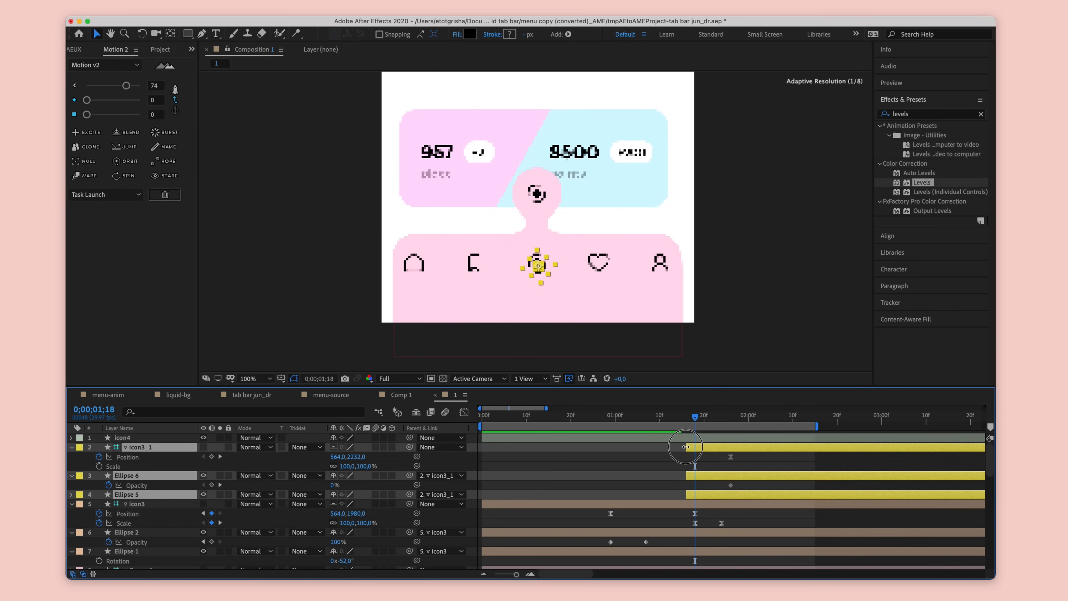
Step: Replace icon3_1's Position keyframe with two Scale keyframes, ease them with Motion v2's third slider at 78, and preview
{"action": "left_click", "coordinate": [730, 457]}
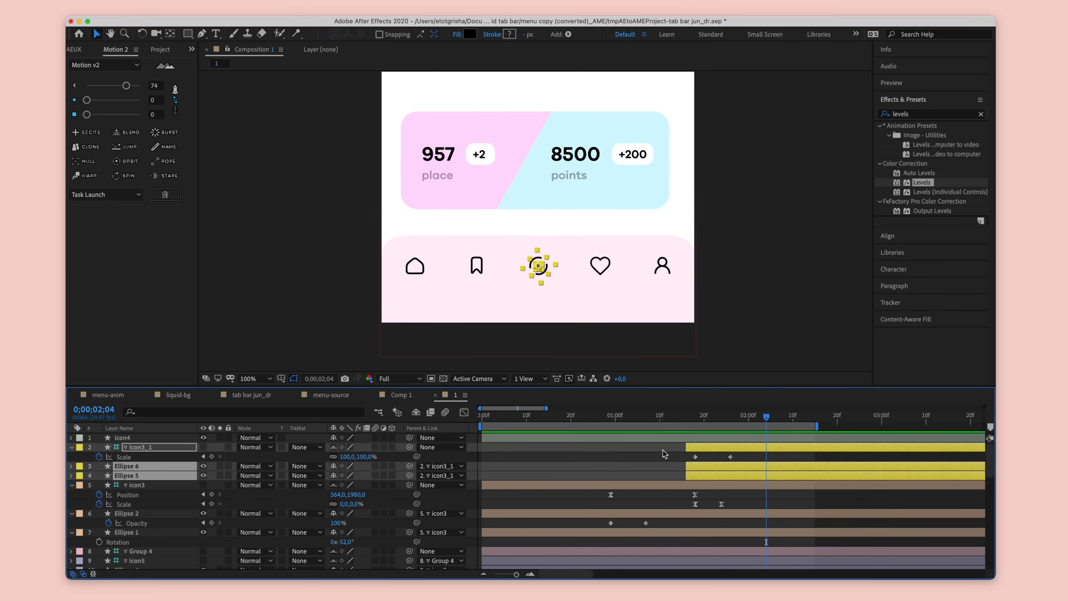
{"action": "left_click_drag", "start_coordinate": [700, 449], "coordinate": [726, 459]}
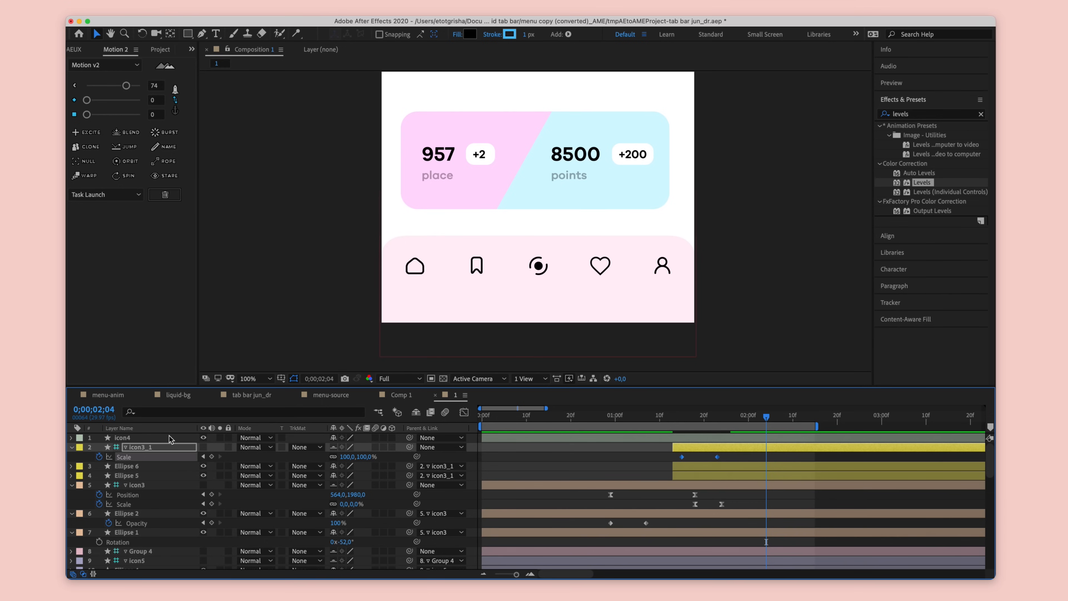
{"action": "left_click_drag", "start_coordinate": [128, 87], "coordinate": [130, 116]}
{"action": "left_click", "coordinate": [677, 416]}
{"action": "key", "text": "space"}
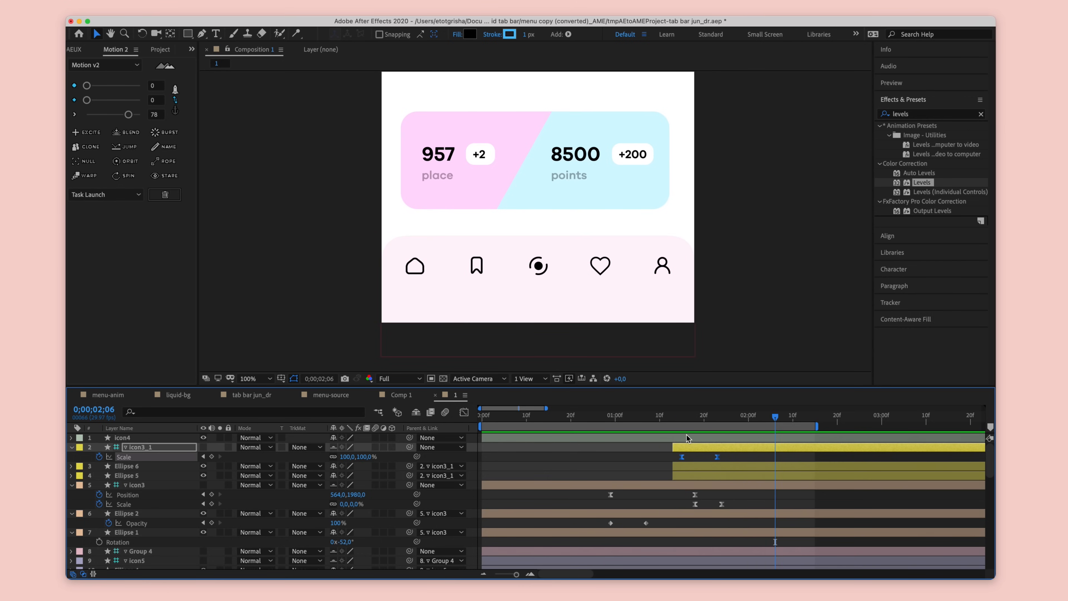
Step: Retime icon3_1 to start at 0;00;01;18 with Scale keyframes at about 0;00;01;21 and 0;00;02;02, Motion v2's third slider at 84, and preview
{"action": "left_click", "coordinate": [694, 418]}
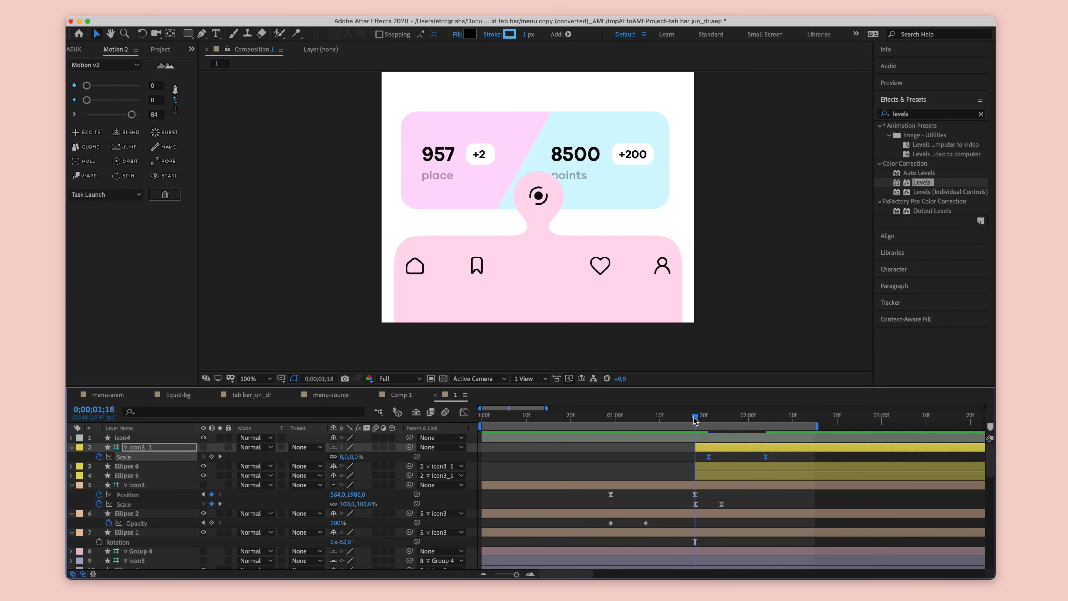
{"action": "key", "text": "space"}
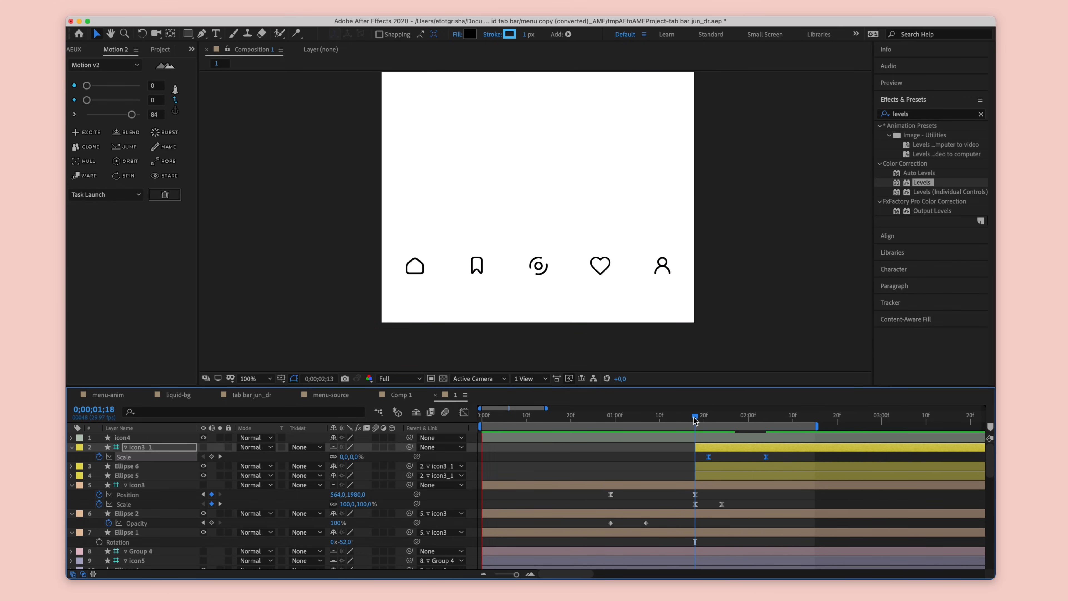
{"action": "left_click_drag", "start_coordinate": [767, 457], "coordinate": [758, 463]}
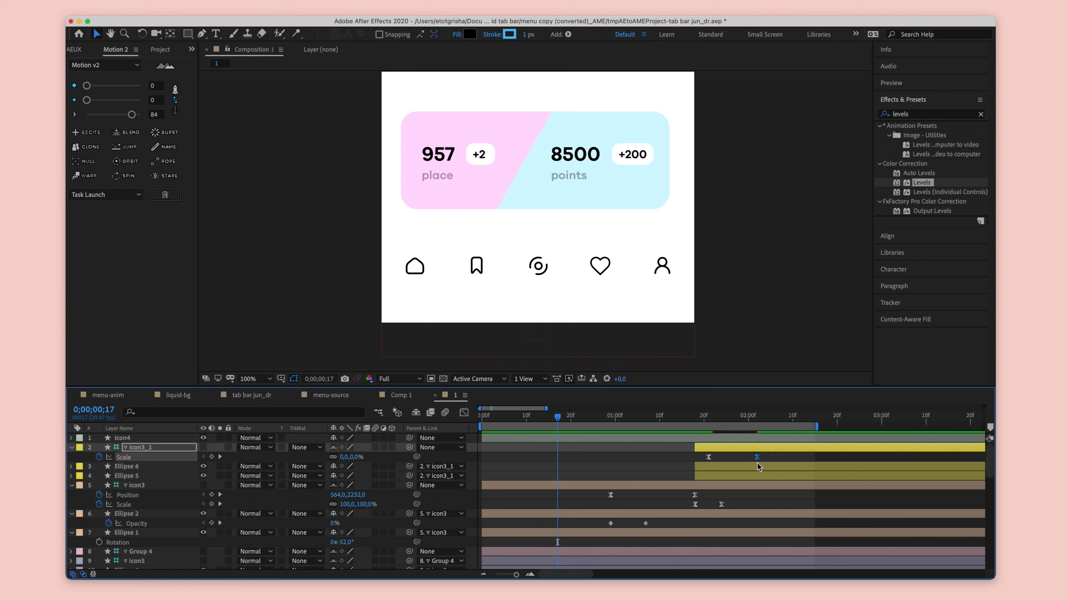
{"action": "scroll", "coordinate": [757, 463], "scroll_direction": "down", "scroll_amount": 1}
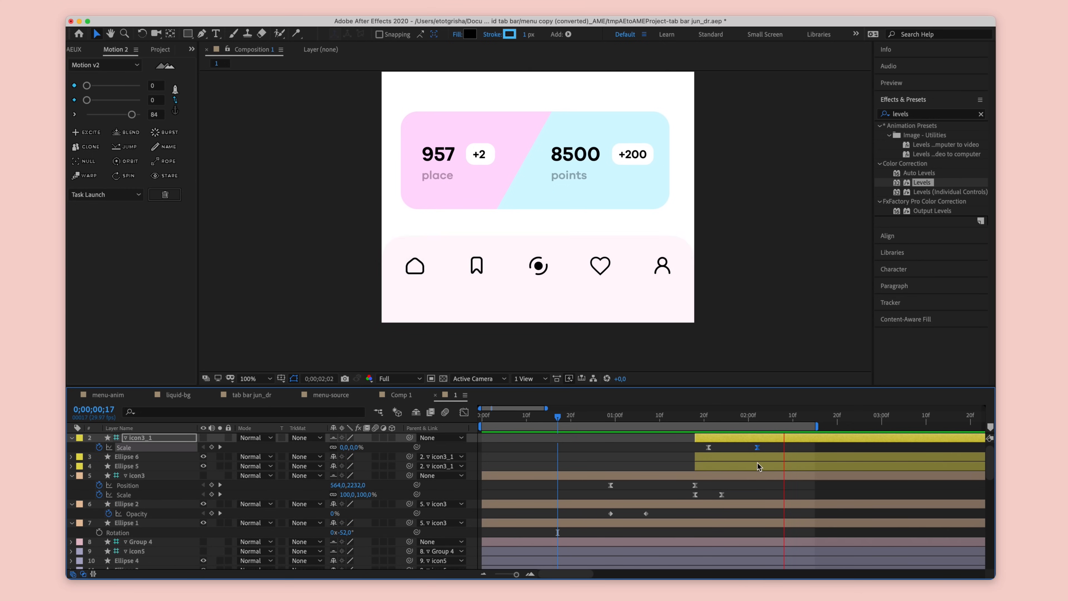
Step: Add Position keyframes to the icon2 and icon1 layers at 0;00;01;18 and show only their keyframed properties
{"action": "left_click_drag", "start_coordinate": [586, 418], "coordinate": [642, 415]}
{"action": "double_click", "coordinate": [487, 280]}
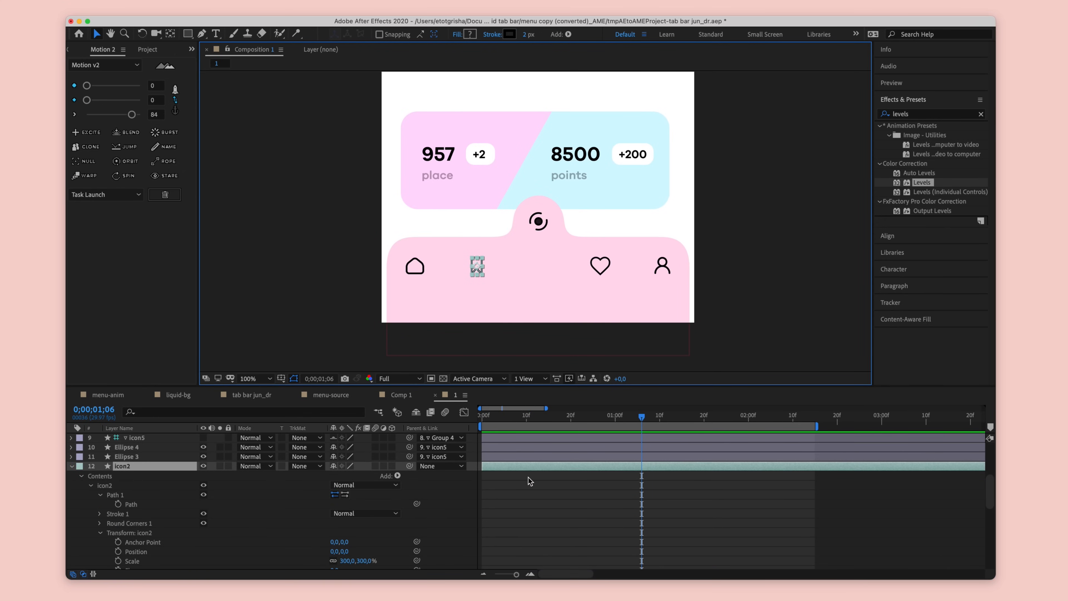
{"action": "key", "text": "u"}
{"action": "left_click", "coordinate": [139, 475], "text": "shift"}
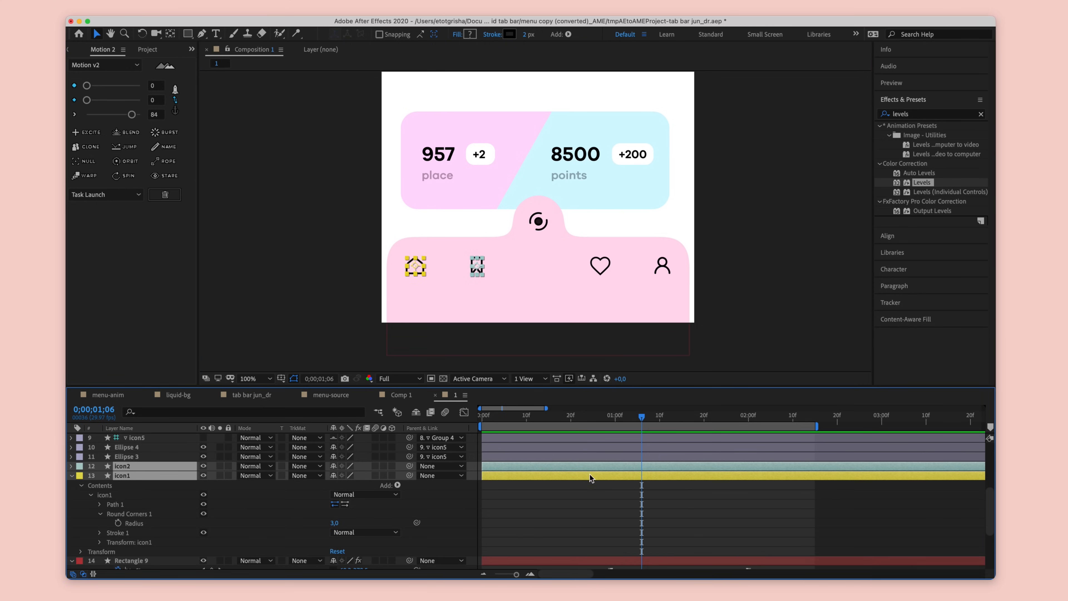
{"action": "key", "text": "k"}
{"action": "scroll", "coordinate": [677, 478], "scroll_direction": "up", "scroll_amount": 1}
{"action": "key", "text": "p"}
{"action": "left_click", "coordinate": [100, 483]}
{"action": "key", "text": "u"}
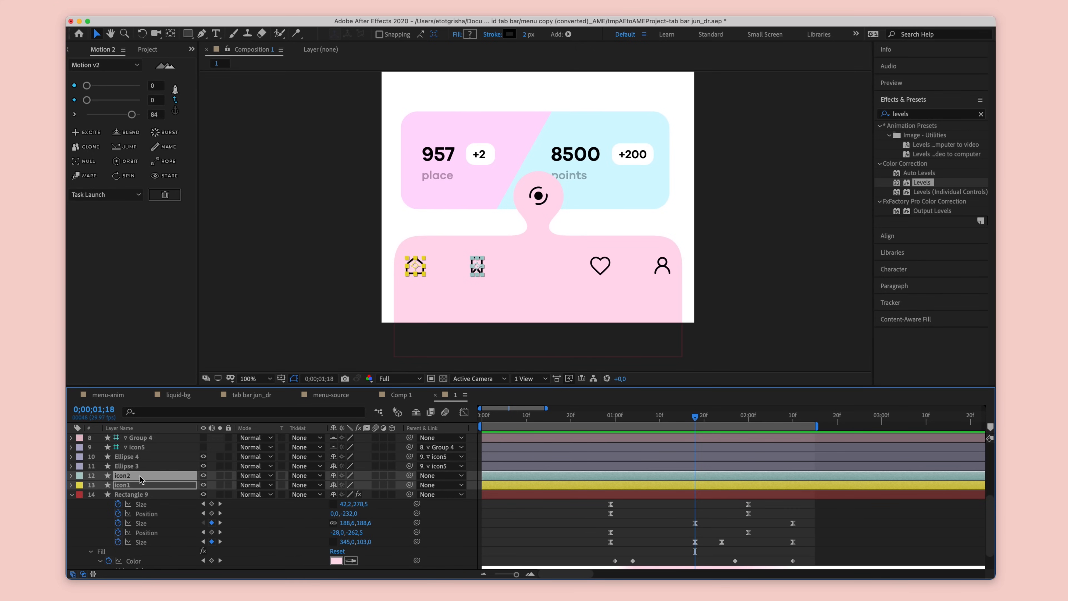
{"action": "key", "text": "u"}
Step: At 0;00;01;24, shift both icons horizontally toward the centre, to Position X 409 for icon2 and 187 for icon1
{"action": "left_click", "coordinate": [708, 416]}
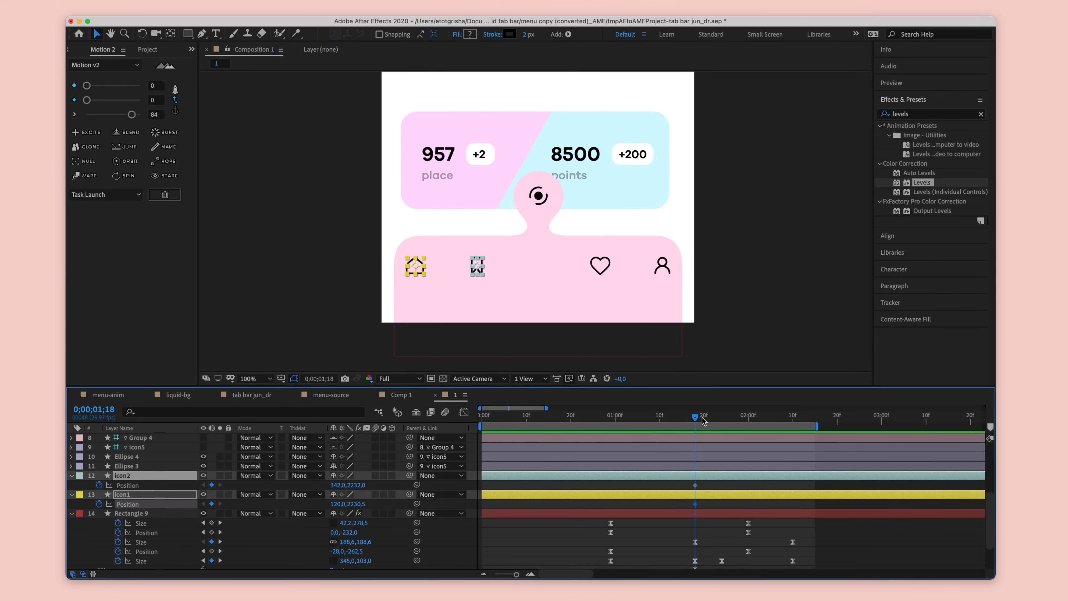
{"action": "left_click_drag", "start_coordinate": [708, 416], "coordinate": [720, 417]}
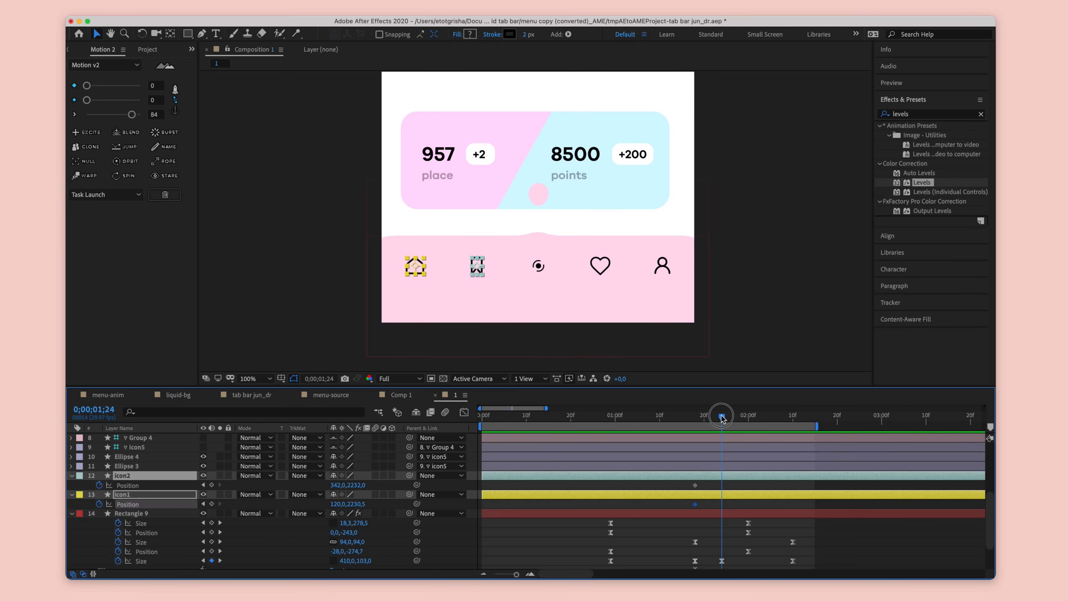
{"action": "left_click_drag", "start_coordinate": [336, 486], "coordinate": [365, 486]}
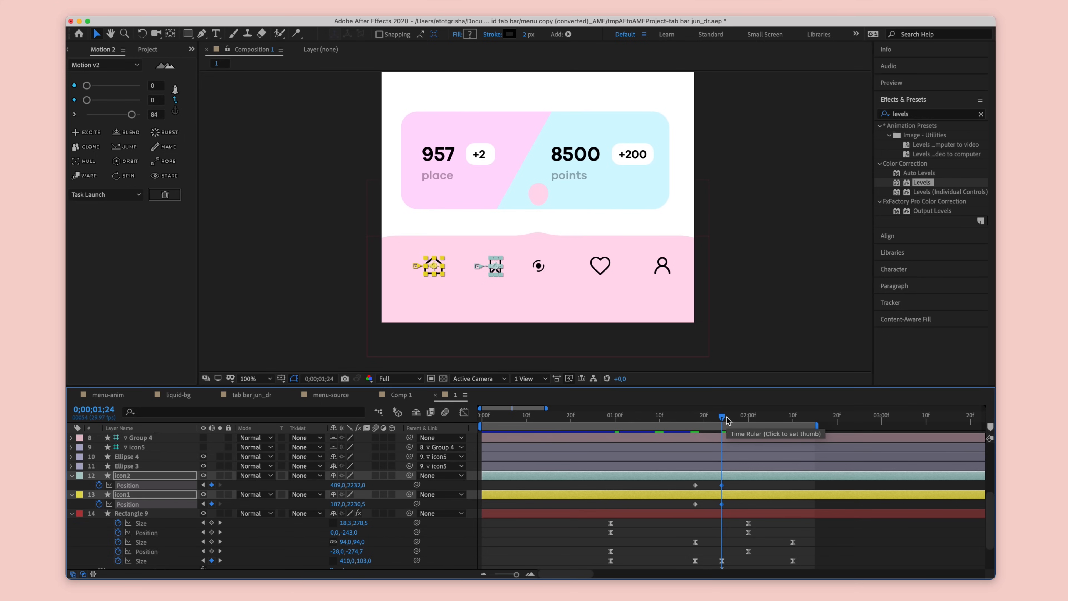
Step: Copy the first Position keyframe of icon2 and of icon1 to 0;00;01;27 on the same layer
{"action": "left_click_drag", "start_coordinate": [726, 417], "coordinate": [734, 415]}
{"action": "left_click", "coordinate": [695, 486]}
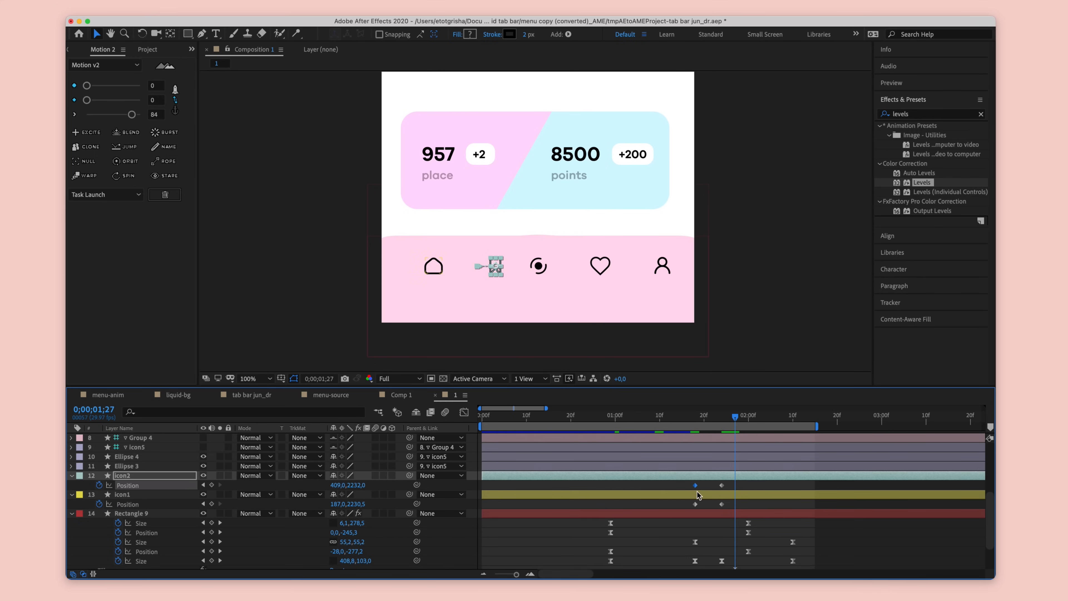
{"action": "key", "text": "super+c"}
{"action": "left_click", "coordinate": [703, 500]}
{"action": "key", "text": "super+v"}
{"action": "left_click_drag", "start_coordinate": [703, 500], "coordinate": [690, 508]}
{"action": "key", "text": "super+c"}
{"action": "key", "text": "super+v"}
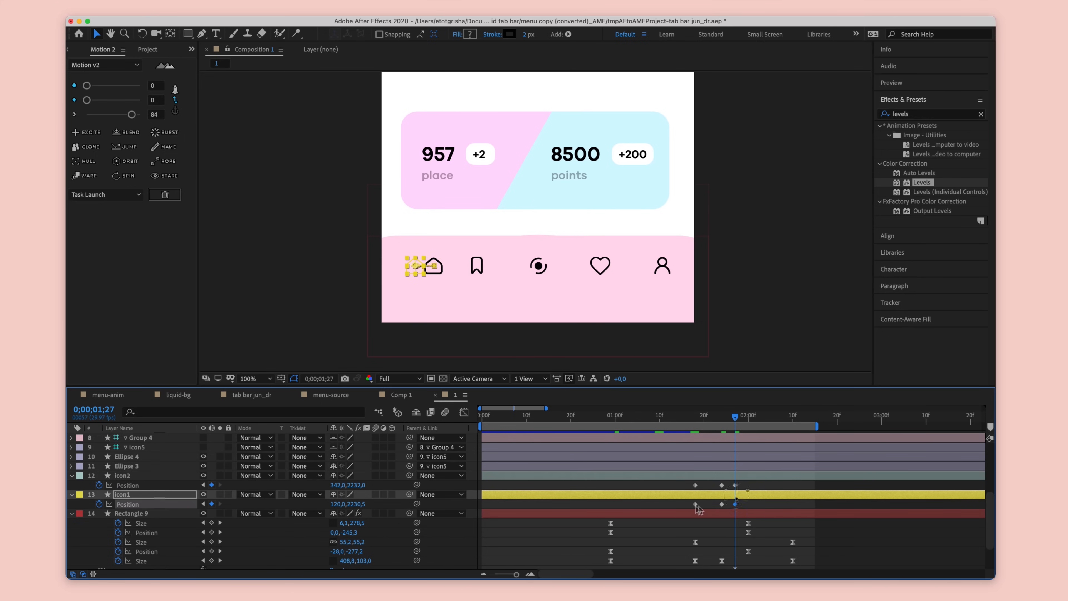
Step: Add resting Position keyframes to both icons at 0;00;01;29 and shift them outward past rest at 0;00;01;27 for an overshoot
{"action": "left_click_drag", "start_coordinate": [748, 482], "coordinate": [730, 508]}
{"action": "key", "text": "Page_Down"}
{"action": "key", "text": "Page_Down"}
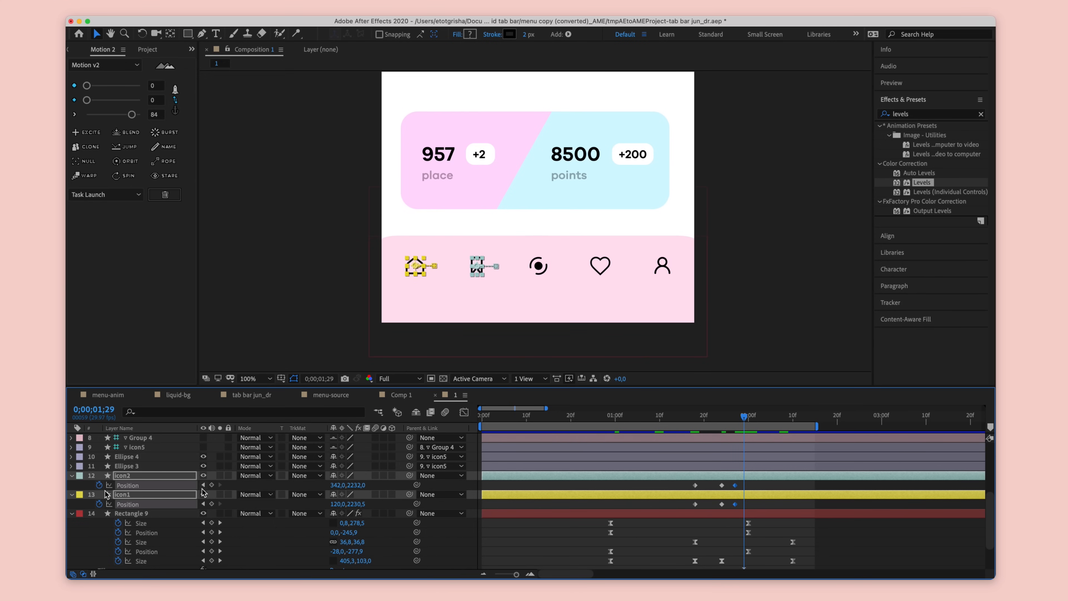
{"action": "key", "text": "Page_Up"}
{"action": "key", "text": "Page_Up"}
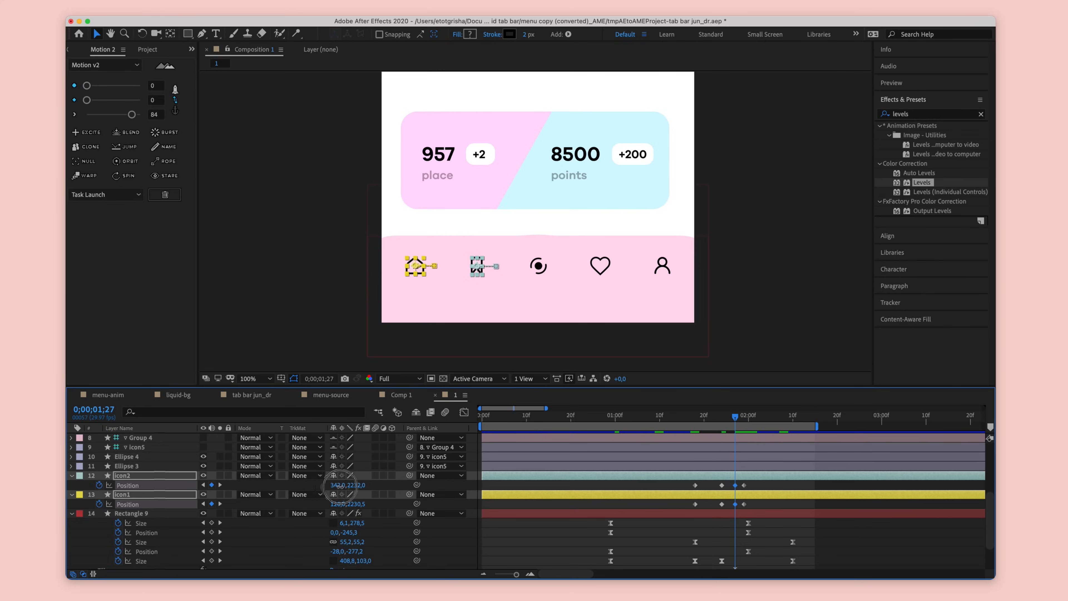
{"action": "left_click_drag", "start_coordinate": [339, 484], "coordinate": [331, 485]}
Step: Retime both icons' four Position keyframes to about 0;00;00;29, 0;00;01;18, 0;00;01;22 and 0;00;02;00
{"action": "left_click_drag", "start_coordinate": [740, 481], "coordinate": [747, 507]}
{"action": "left_click_drag", "start_coordinate": [744, 504], "coordinate": [748, 504]}
{"action": "key", "text": "space"}
{"action": "left_click_drag", "start_coordinate": [693, 417], "coordinate": [614, 427]}
{"action": "left_click_drag", "start_coordinate": [674, 484], "coordinate": [762, 508]}
{"action": "left_click_drag", "start_coordinate": [695, 503], "coordinate": [610, 496]}
{"action": "left_click_drag", "start_coordinate": [661, 482], "coordinate": [698, 507]}
{"action": "left_click_drag", "start_coordinate": [679, 503], "coordinate": [694, 504]}
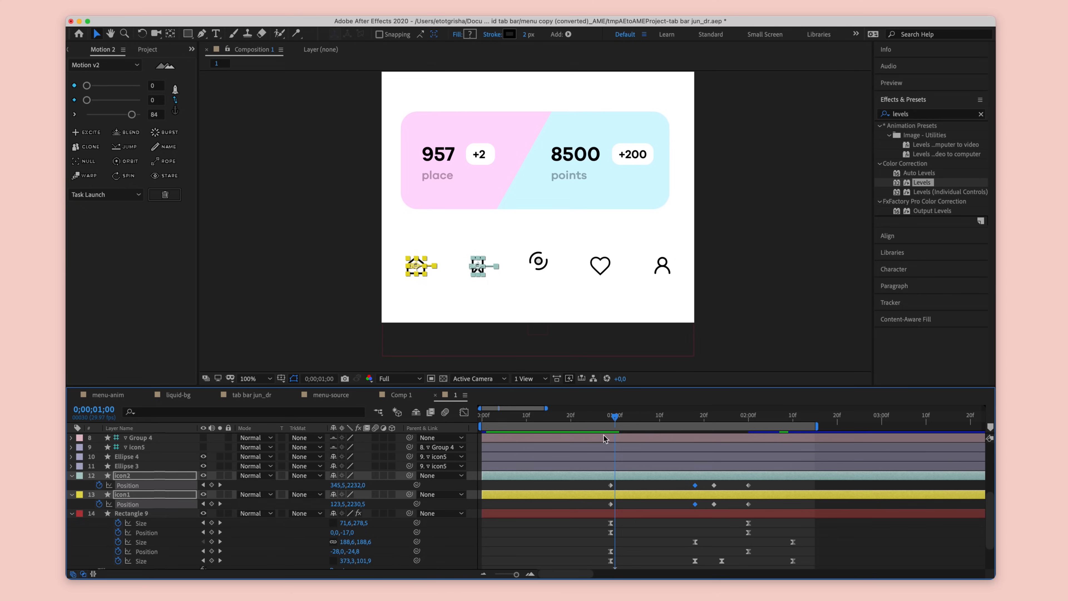
Step: Apply Easy Ease to all Position keyframes of icon2 and icon1 and preview the movement
{"action": "key", "text": "space"}
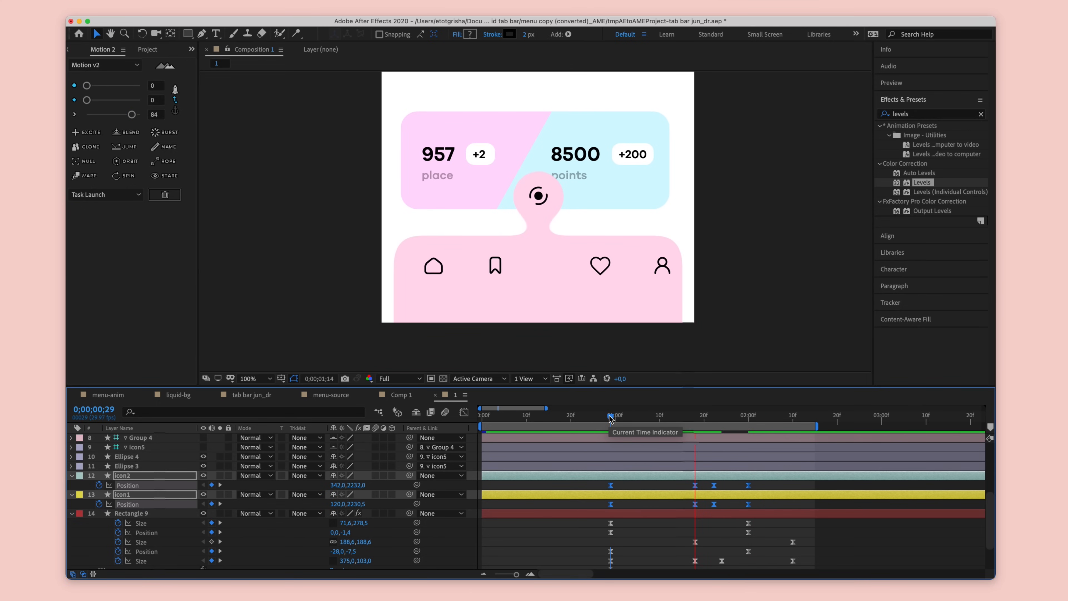
{"action": "key", "text": "F9"}
{"action": "left_click", "coordinate": [766, 486]}
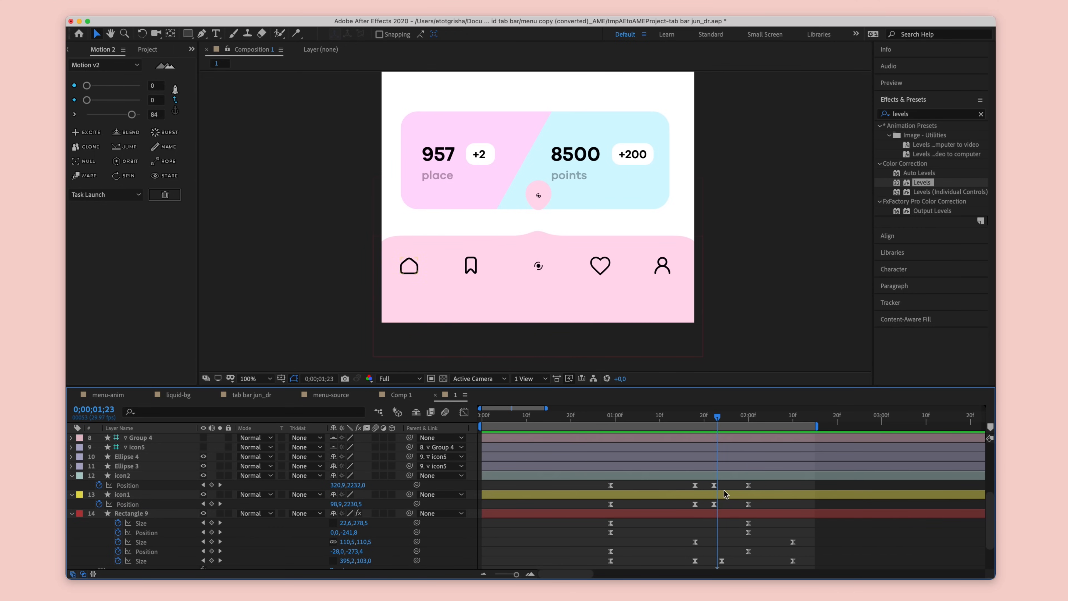
Step: Move both icons' third Position keyframes to about 0;00;02;00 and their last ones to about 0;00;02;10, and preview
{"action": "left_click_drag", "start_coordinate": [709, 482], "coordinate": [754, 507]}
{"action": "left_click_drag", "start_coordinate": [748, 505], "coordinate": [690, 507]}
{"action": "left_click", "coordinate": [613, 418]}
{"action": "key", "text": "space"}
{"action": "key", "text": "space"}
{"action": "key", "text": "space"}
{"action": "key", "text": "space"}
Step: Try easing both icons' middle Position keyframes with Motion v2's first slider at 75 and preview
{"action": "left_click", "coordinate": [730, 485]}
{"action": "left_click_drag", "start_coordinate": [132, 114], "coordinate": [85, 114]}
{"action": "left_click", "coordinate": [127, 85]}
{"action": "left_click", "coordinate": [603, 417]}
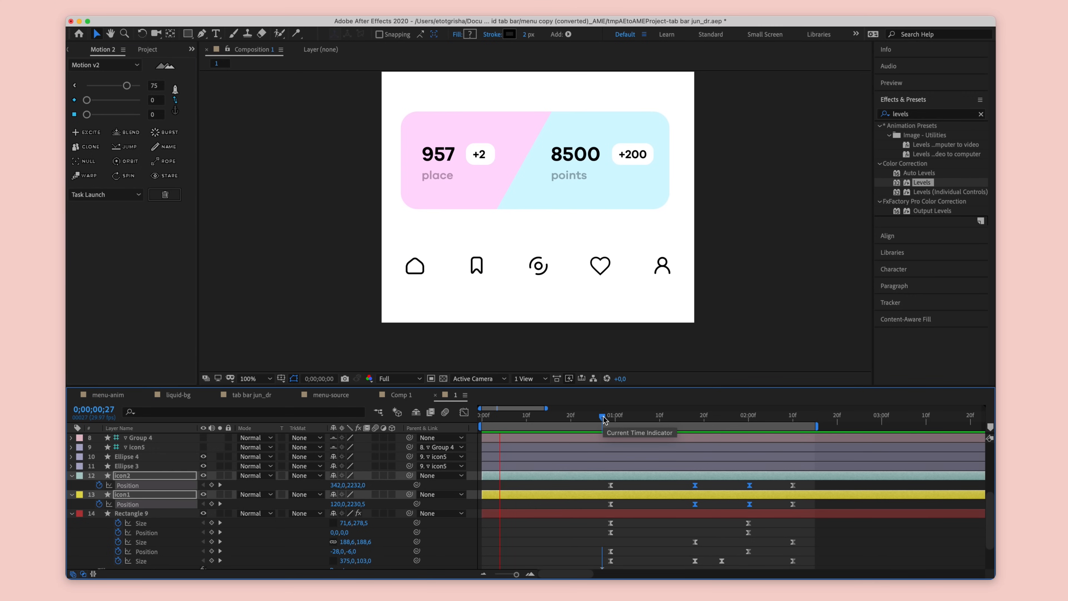
{"action": "left_click_drag", "start_coordinate": [603, 418], "coordinate": [499, 416]}
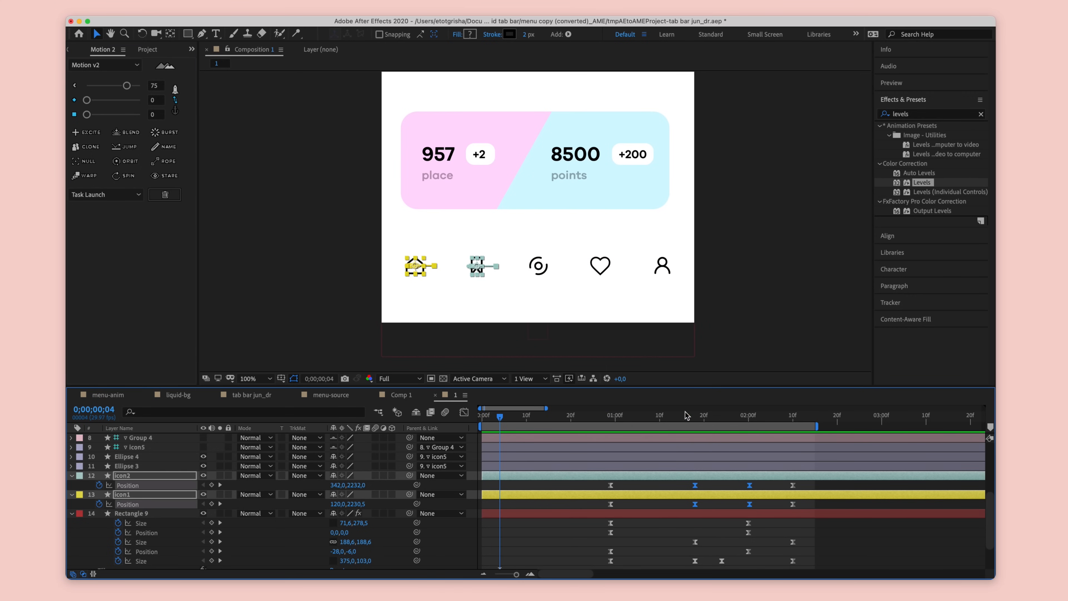
{"action": "left_click", "coordinate": [139, 86]}
{"action": "left_click", "coordinate": [655, 417]}
{"action": "key", "text": "space"}
{"action": "key", "text": "space"}
Step: Try easing both icons' third Position keyframes with Motion v2's second slider at 76 and preview
{"action": "left_click_drag", "start_coordinate": [749, 483], "coordinate": [746, 498]}
{"action": "left_click_drag", "start_coordinate": [86, 100], "coordinate": [128, 103]}
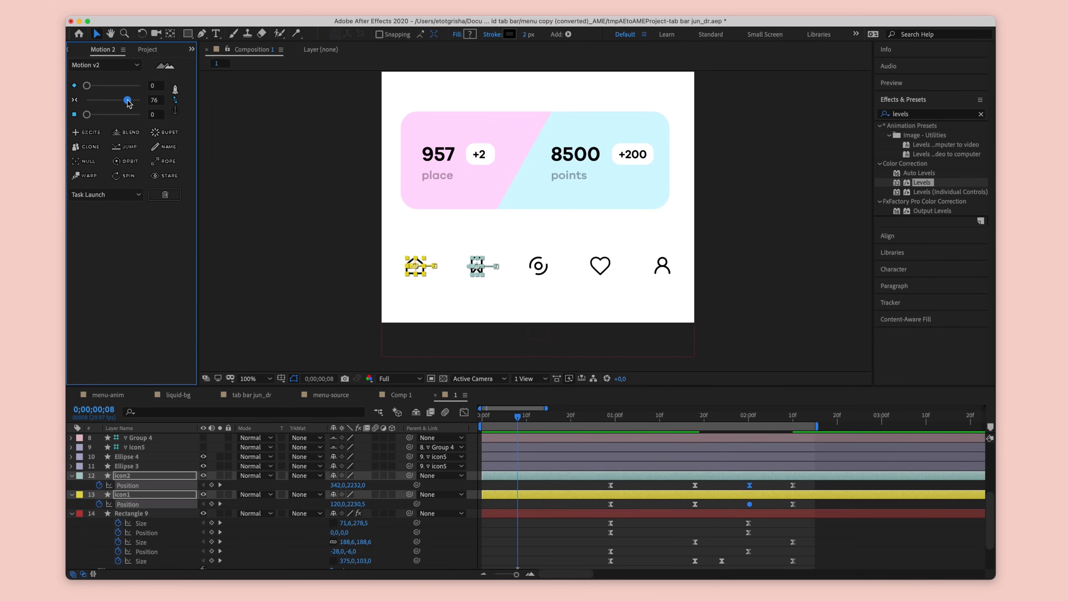
{"action": "left_click", "coordinate": [673, 416]}
{"action": "key", "text": "space"}
{"action": "key", "text": "space"}
Step: Ease all Position keyframes of icon2 and icon1 with Motion v2's third slider at 82 and preview
{"action": "left_click_drag", "start_coordinate": [800, 509], "coordinate": [602, 481]}
{"action": "left_click_drag", "start_coordinate": [127, 100], "coordinate": [130, 114]}
{"action": "left_click", "coordinate": [611, 416]}
{"action": "key", "text": "space"}
{"action": "key", "text": "space"}
Step: In the speed graph, raise the icons' speed at the 0;00;02;00 Position keyframe to about 30 px/sec and preview
{"action": "left_click", "coordinate": [469, 413]}
{"action": "left_click_drag", "start_coordinate": [765, 487], "coordinate": [776, 540]}
{"action": "left_click", "coordinate": [613, 419]}
{"action": "key", "text": "Home"}
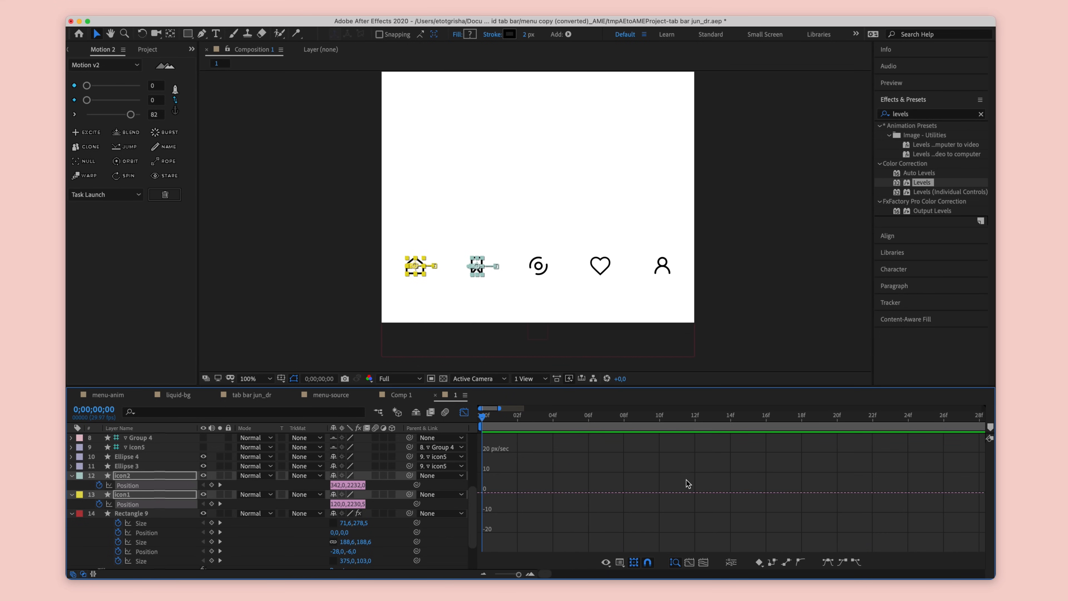
{"action": "scroll", "coordinate": [688, 484], "scroll_direction": "right", "scroll_amount": 15}
{"action": "left_click_drag", "start_coordinate": [611, 533], "coordinate": [610, 530]}
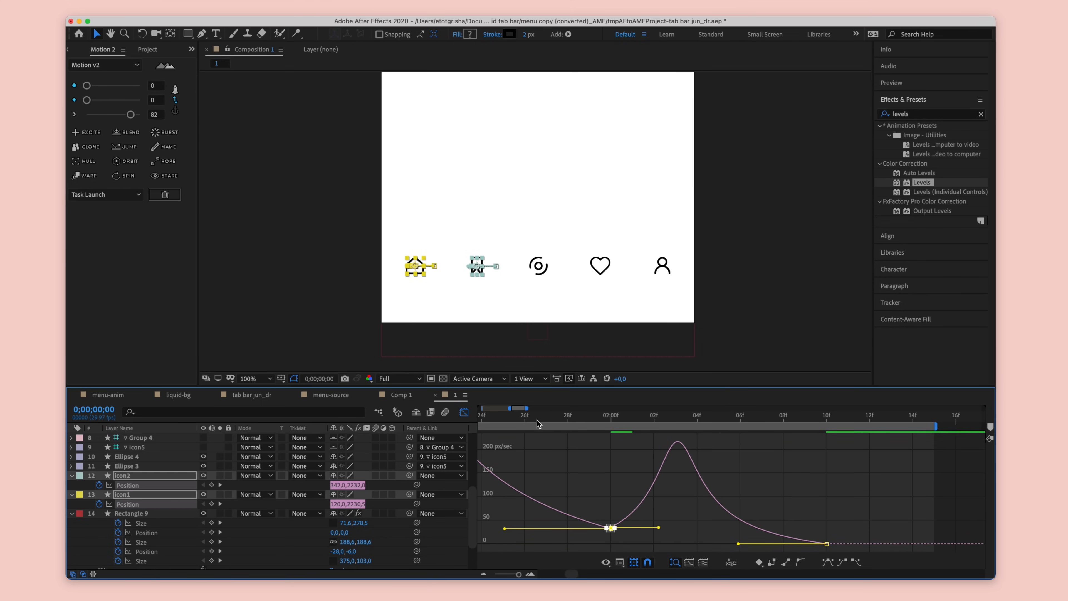
{"action": "left_click", "coordinate": [542, 418]}
{"action": "key", "text": "minus"}
{"action": "key", "text": "minus"}
{"action": "key", "text": "minus"}
{"action": "key", "text": "space"}
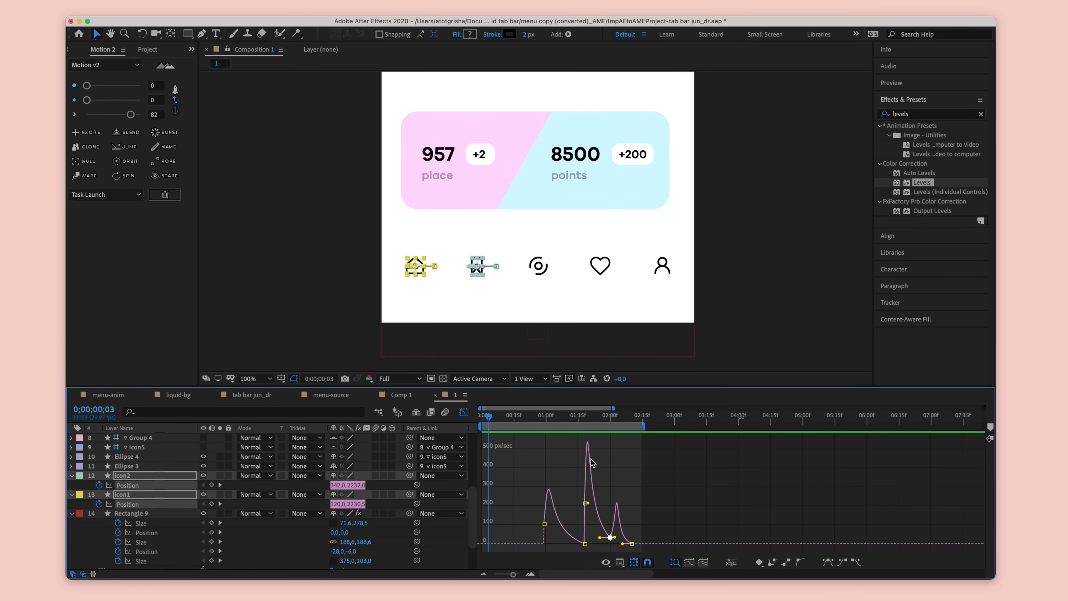
Step: Lengthen the incoming speed handle of icon1's last Position keyframe, close the Graph Editor and preview
{"action": "scroll", "coordinate": [605, 512], "scroll_direction": "up", "scroll_amount": 3}
{"action": "scroll", "coordinate": [673, 534], "scroll_direction": "right", "scroll_amount": 1}
{"action": "left_click", "coordinate": [642, 516]}
{"action": "left_click", "coordinate": [644, 521]}
{"action": "left_click_drag", "start_coordinate": [726, 544], "coordinate": [711, 543]}
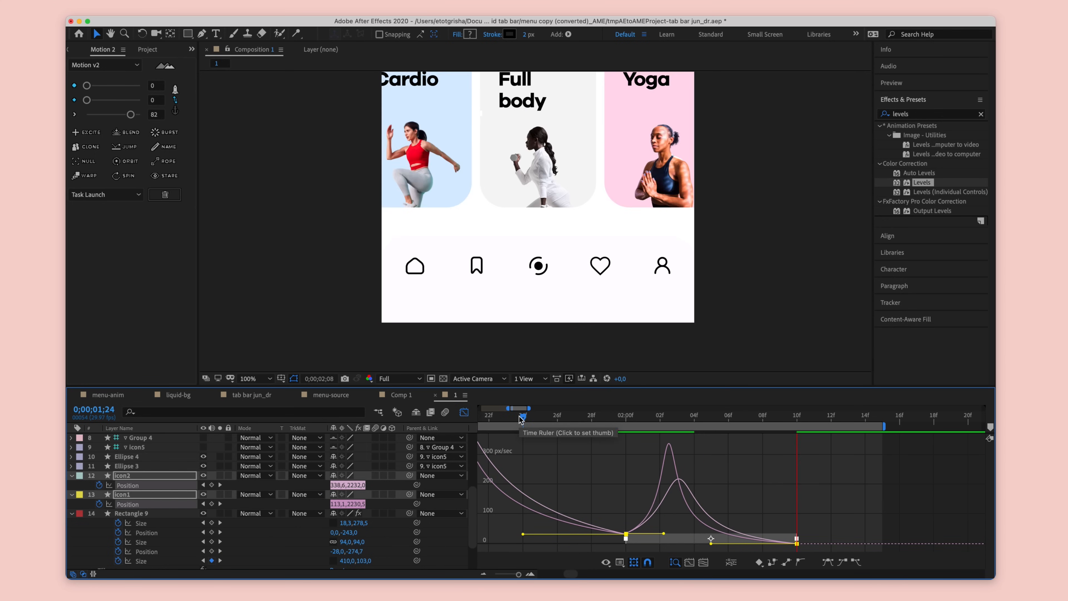
{"action": "left_click", "coordinate": [467, 413]}
{"action": "scroll", "coordinate": [656, 487], "scroll_direction": "down", "scroll_amount": 5}
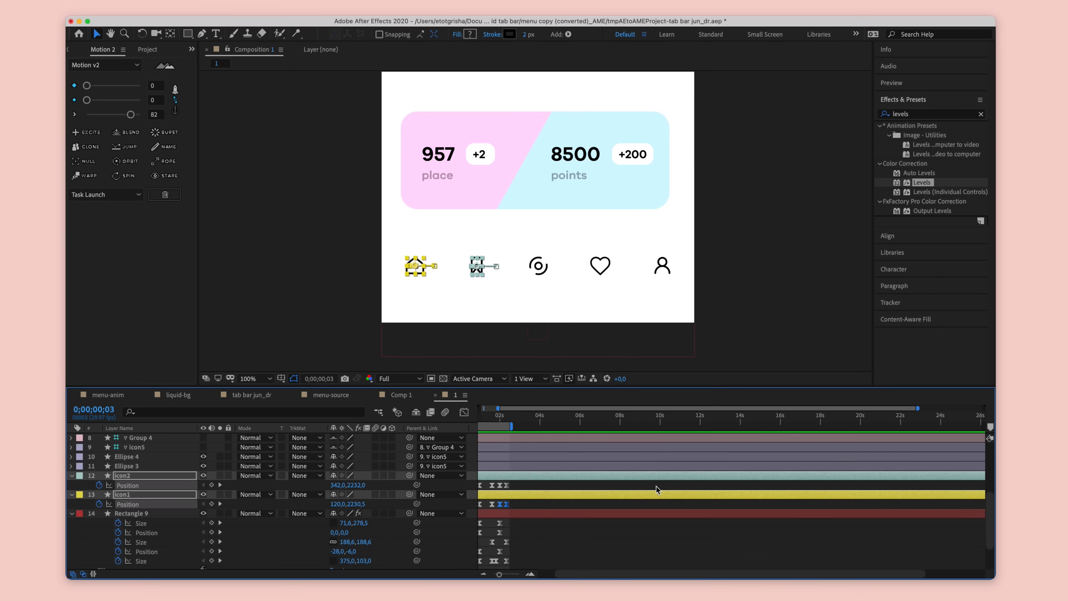
{"action": "scroll", "coordinate": [548, 468], "scroll_direction": "up", "scroll_amount": 4}
{"action": "scroll", "coordinate": [548, 468], "scroll_direction": "down", "scroll_amount": 3}
{"action": "left_click", "coordinate": [536, 415]}
{"action": "key", "text": "space"}
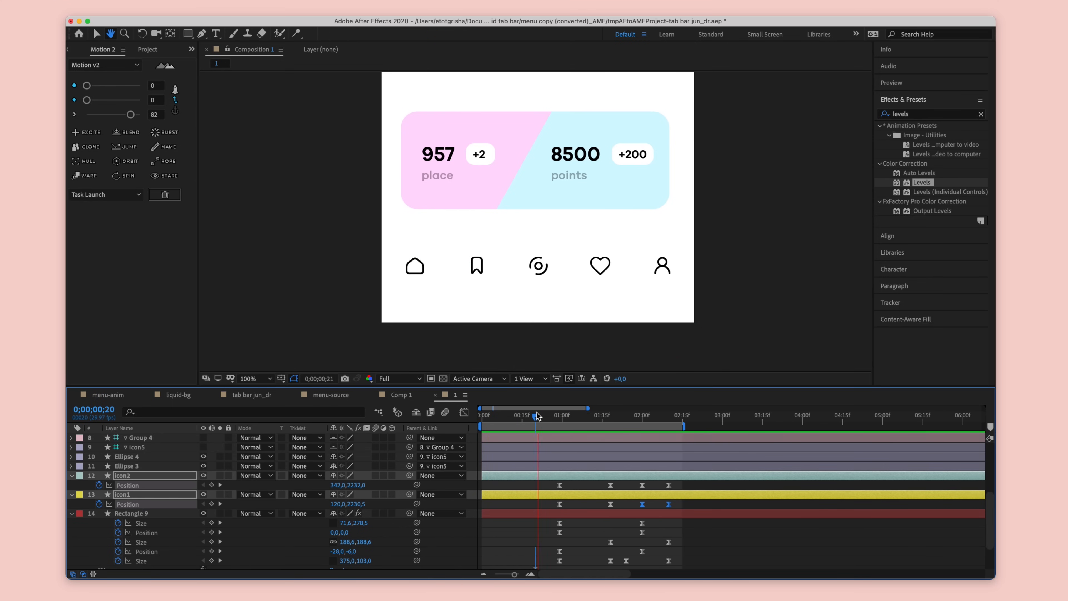
Step: Move the third Position keyframes of icon2 and icon1 to about 0;00;01;24 and preview
{"action": "left_click_drag", "start_coordinate": [650, 483], "coordinate": [635, 508]}
{"action": "left_click_drag", "start_coordinate": [642, 504], "coordinate": [625, 515]}
{"action": "left_click_drag", "start_coordinate": [596, 418], "coordinate": [560, 422]}
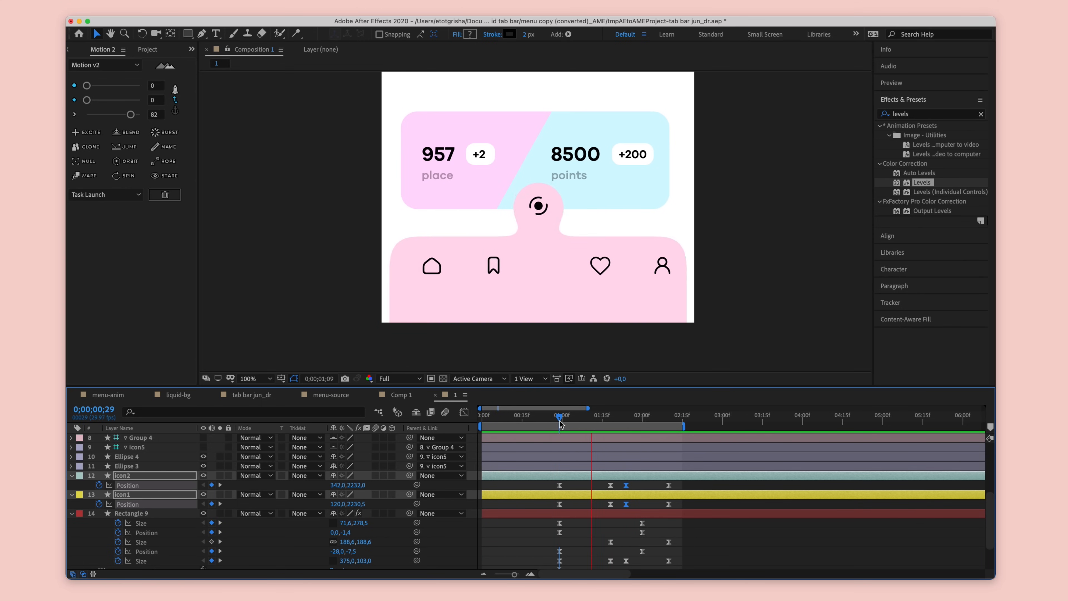
{"action": "key", "text": "space"}
{"action": "scroll", "coordinate": [624, 508], "scroll_direction": "up", "scroll_amount": 3}
{"action": "scroll", "coordinate": [624, 507], "scroll_direction": "down", "scroll_amount": 3}
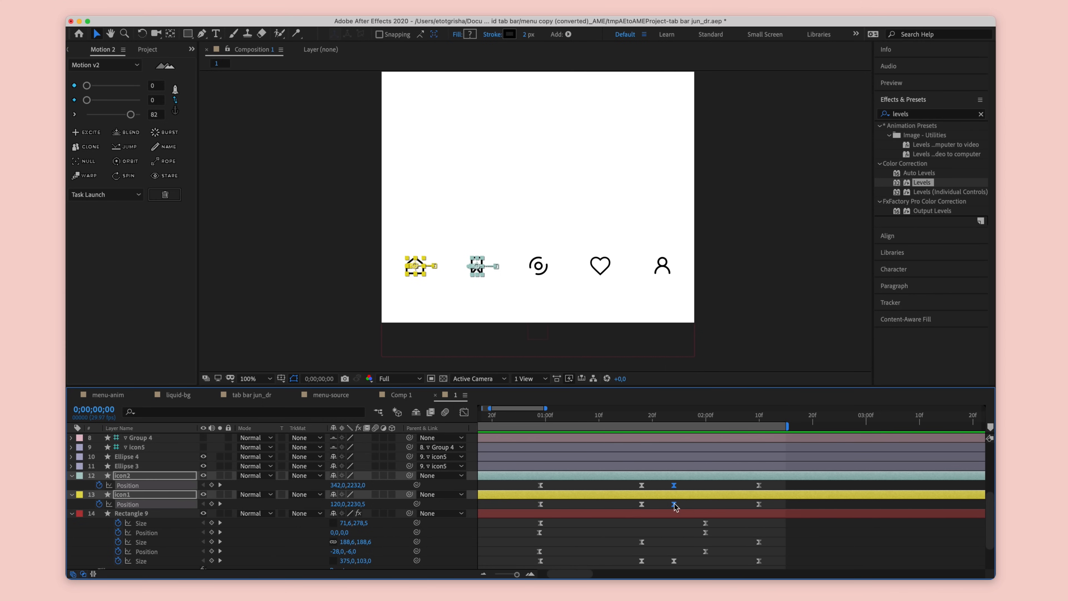
{"action": "left_click", "coordinate": [536, 416]}
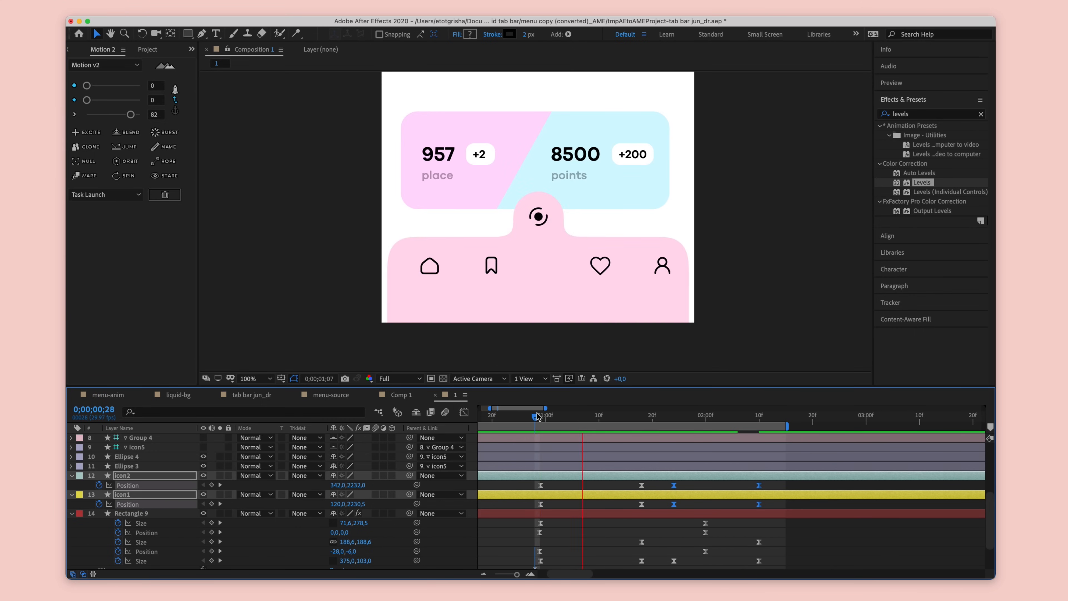
{"action": "key", "text": "Home"}
Step: Increase icon2's overshoot by setting its Position X to 299 at 0;00;01;24 and preview
{"action": "left_click", "coordinate": [771, 485]}
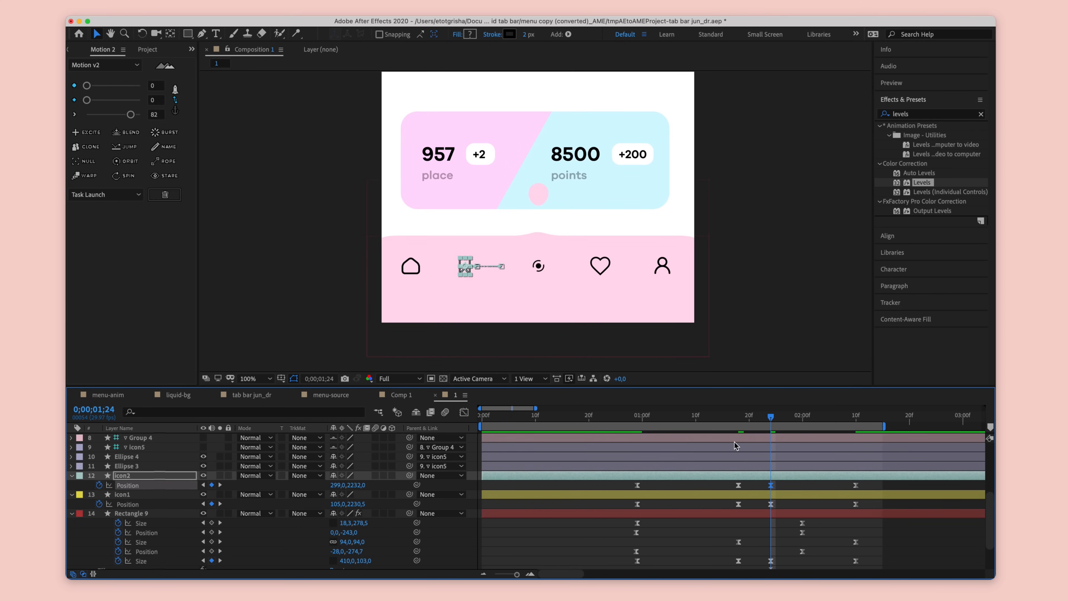
{"action": "left_click", "coordinate": [636, 417]}
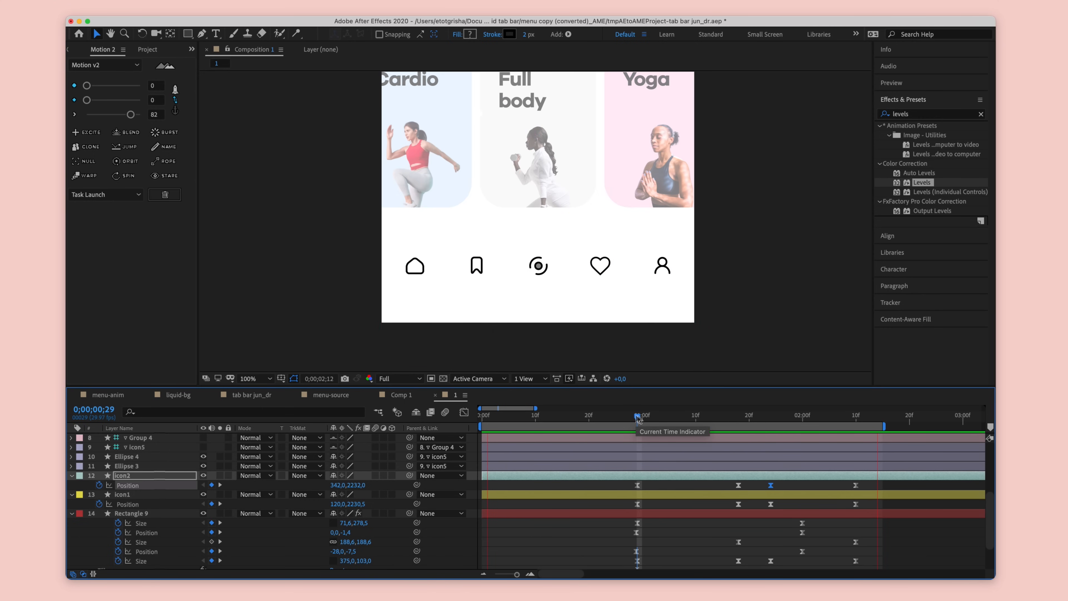
{"action": "left_click", "coordinate": [771, 418]}
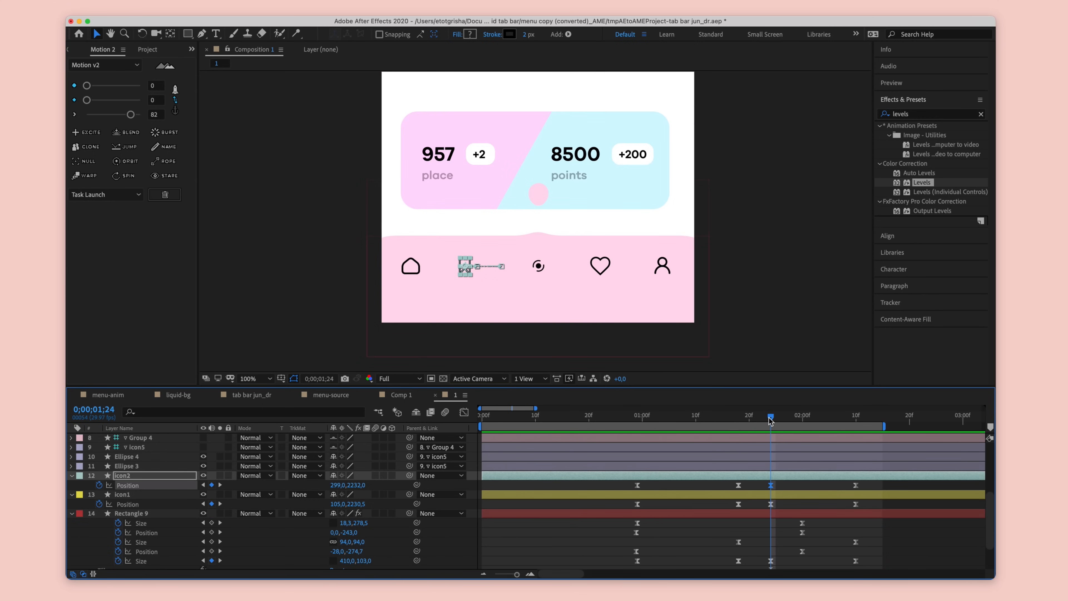
Step: Try icon2's last Position keyframe at about 0;00;02;08, return it to 0;00;02;10 and preview
{"action": "left_click", "coordinate": [845, 485]}
{"action": "key", "text": "space"}
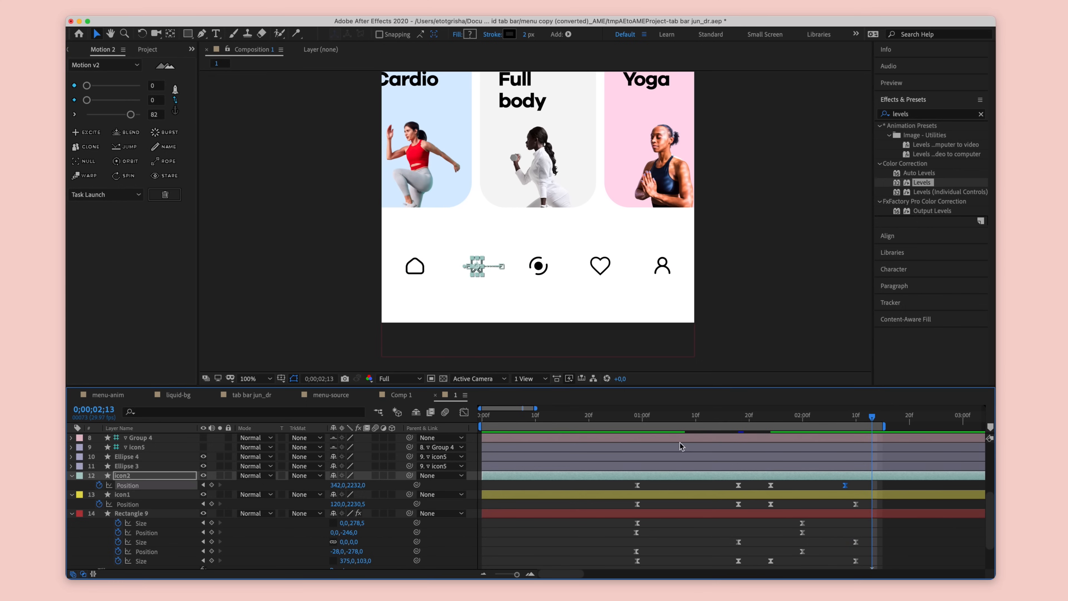
{"action": "left_click", "coordinate": [629, 415]}
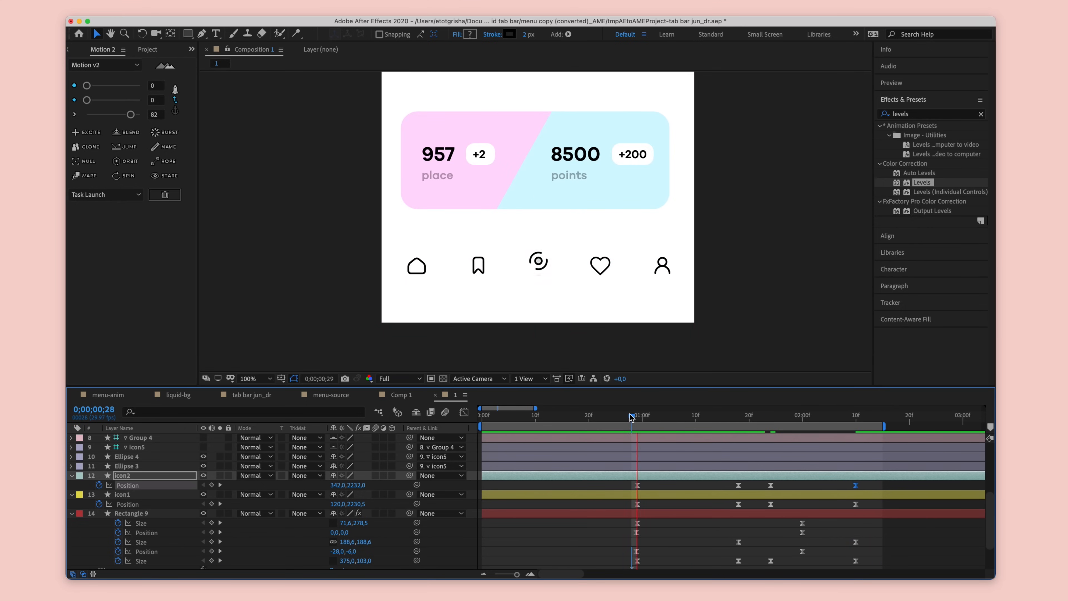
{"action": "key", "text": "space"}
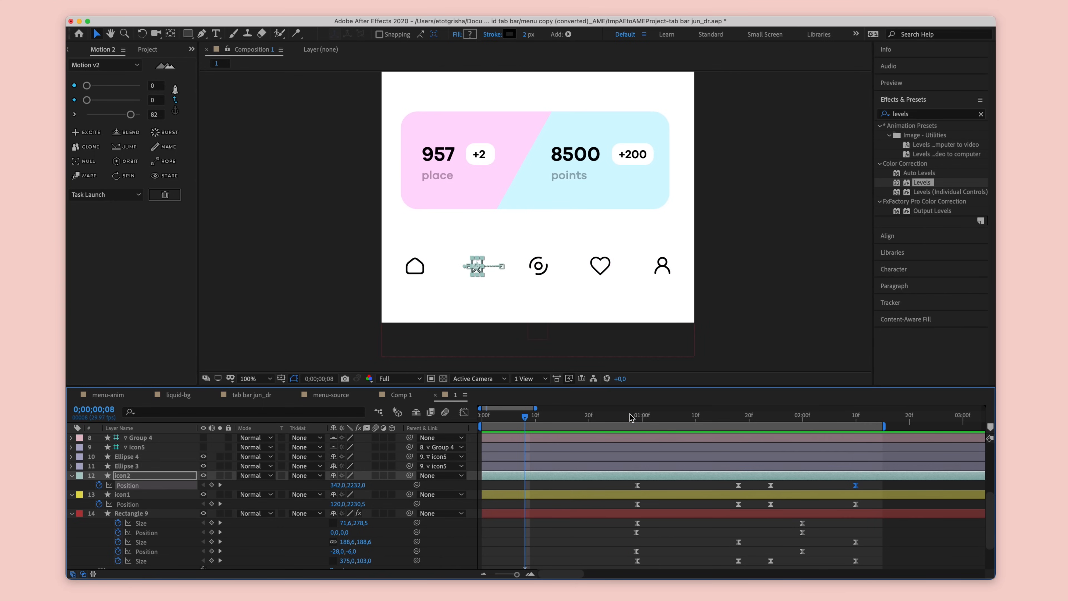
Step: Select icon4, compare its Position keyframes with those of the neighbouring icons and check the motion around 0;00;01;00
{"action": "left_click", "coordinate": [600, 268]}
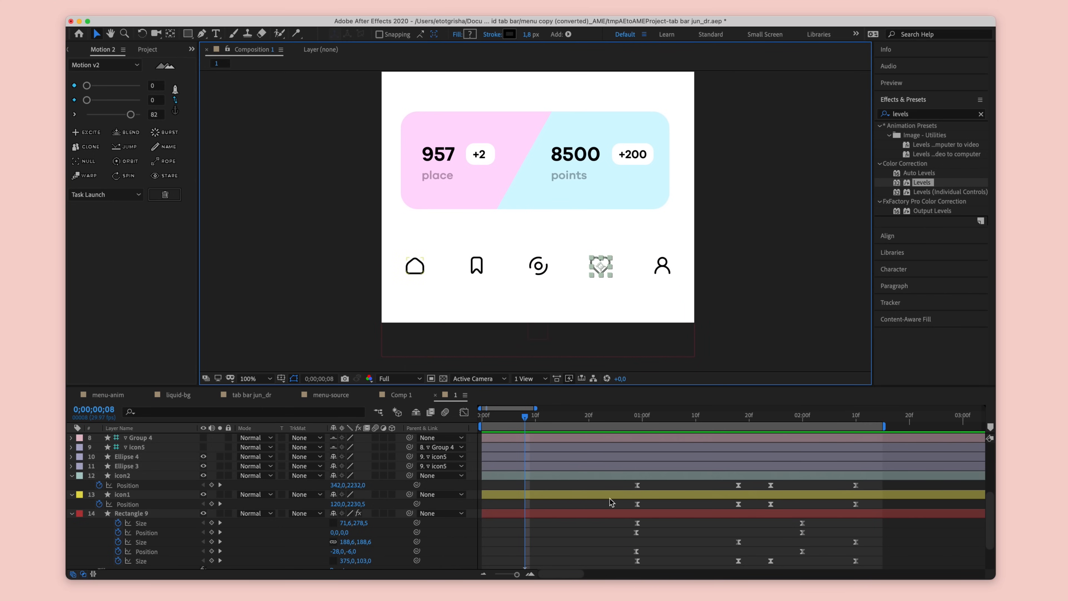
{"action": "scroll", "coordinate": [611, 502], "scroll_direction": "down", "scroll_amount": 2}
{"action": "scroll", "coordinate": [611, 502], "scroll_direction": "up", "scroll_amount": 3}
{"action": "left_click", "coordinate": [637, 414]}
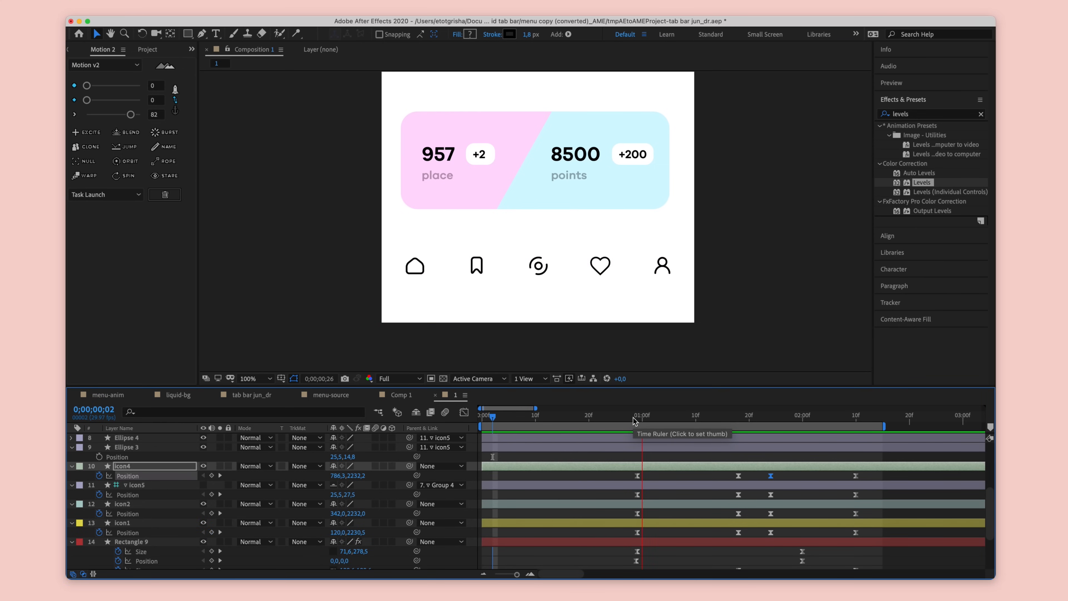
Step: Shift the screen image layer 1.png earlier in time so that it starts at about 0;00;01;20
{"action": "left_click", "coordinate": [567, 152]}
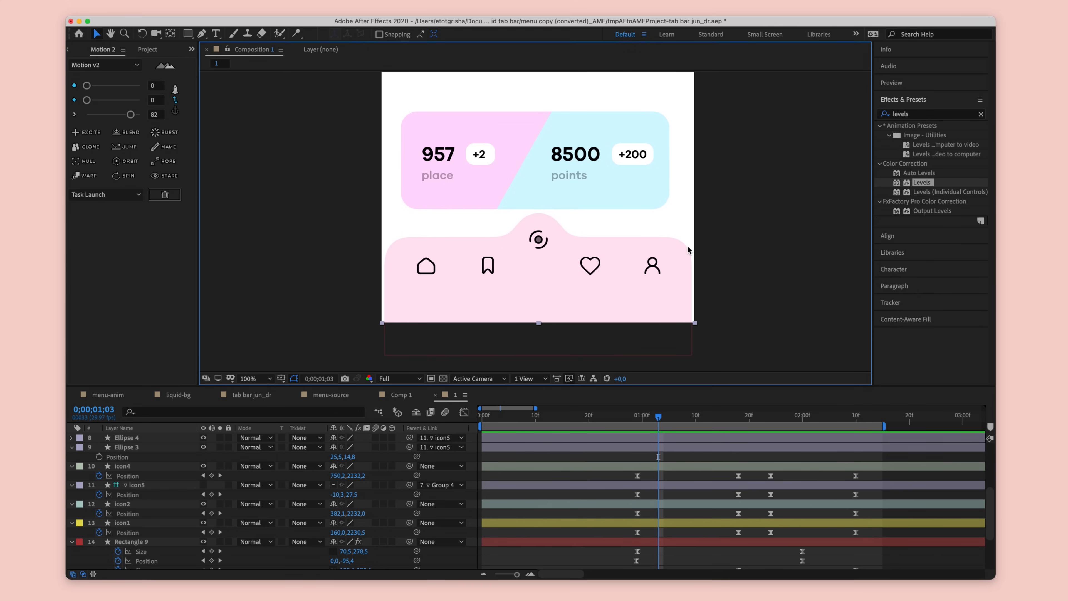
{"action": "scroll", "coordinate": [663, 484], "scroll_direction": "down", "scroll_amount": 4}
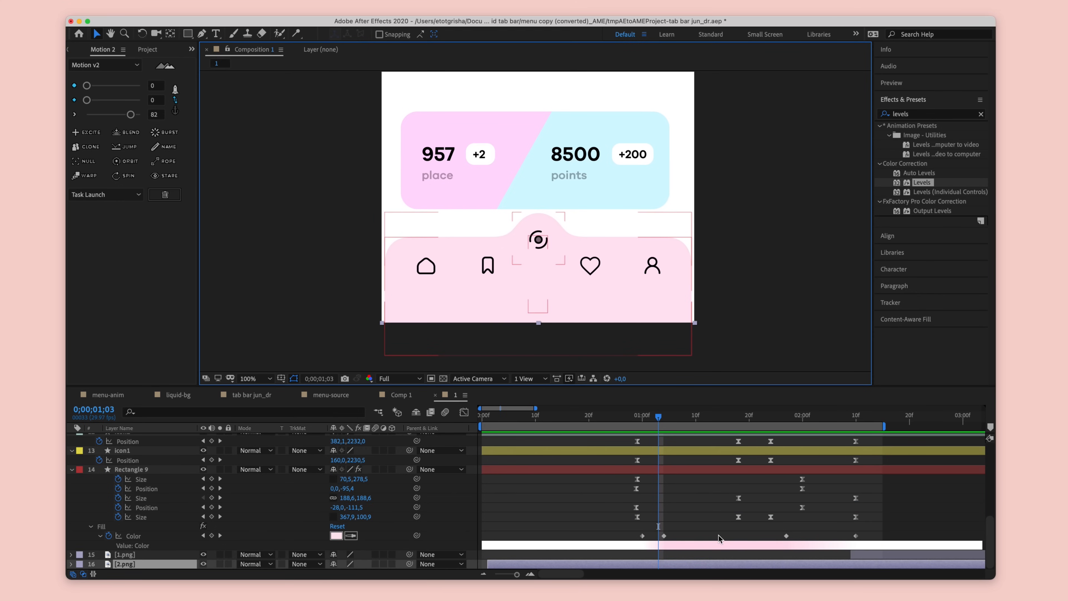
{"action": "left_click", "coordinate": [768, 564]}
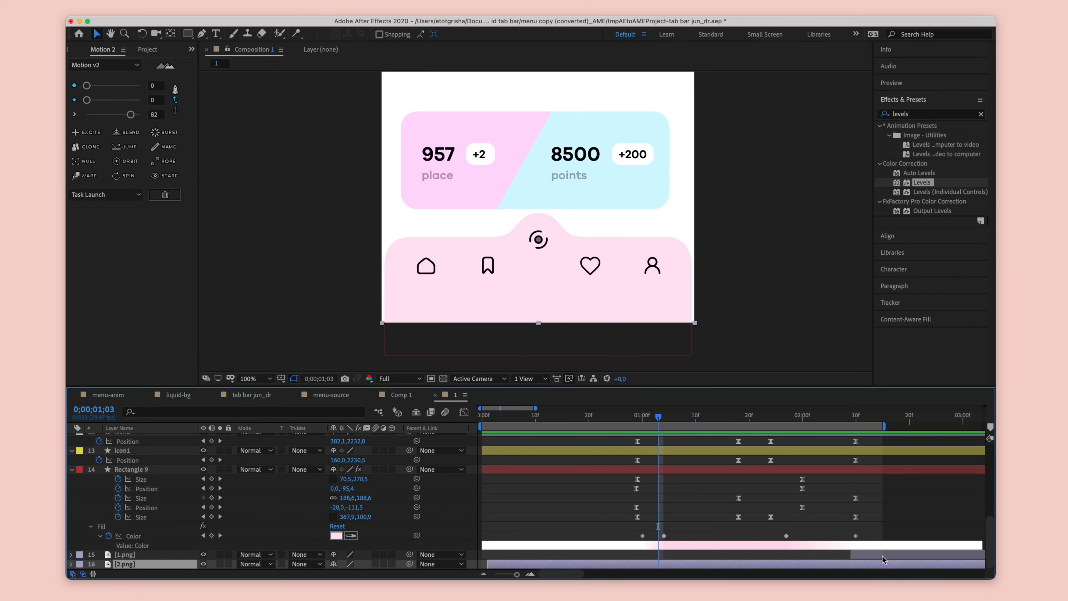
{"action": "left_click_drag", "start_coordinate": [883, 559], "coordinate": [731, 558]}
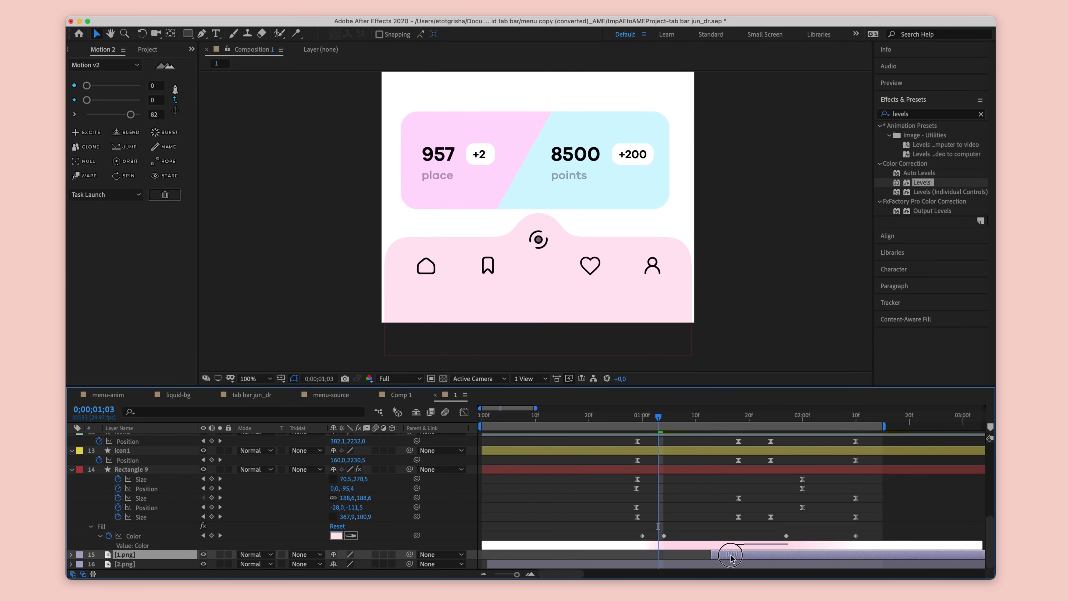
Step: Fade out 2.png with Opacity keyframes of 100% at 0;00;01;11 and 0% at 0;00;01;15
{"action": "left_click", "coordinate": [757, 564]}
{"action": "left_click", "coordinate": [701, 417]}
{"action": "key", "text": "t"}
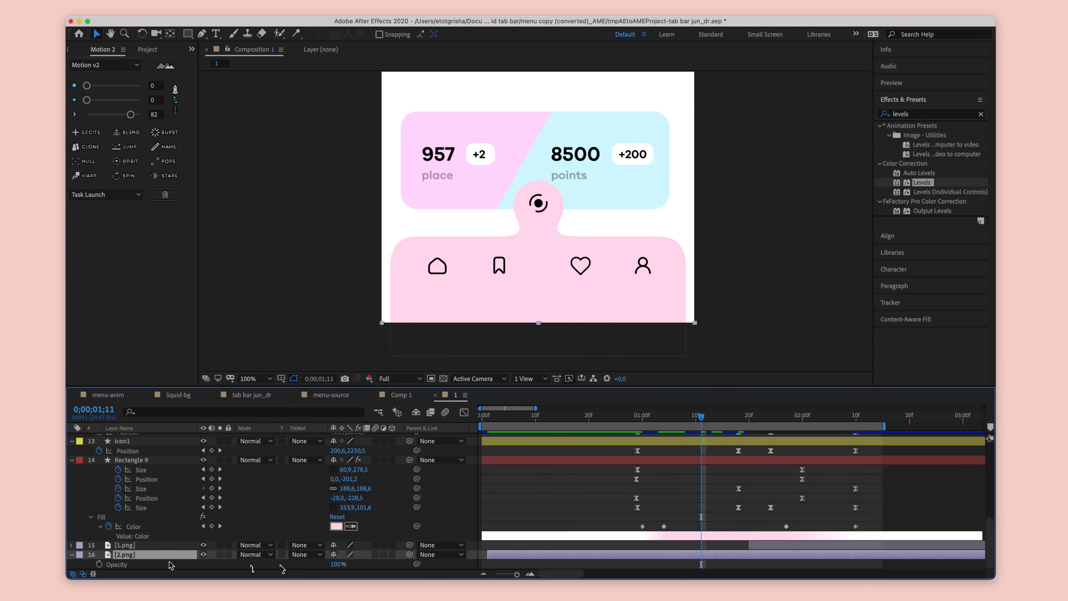
{"action": "left_click", "coordinate": [722, 417]}
{"action": "key", "text": "Return"}
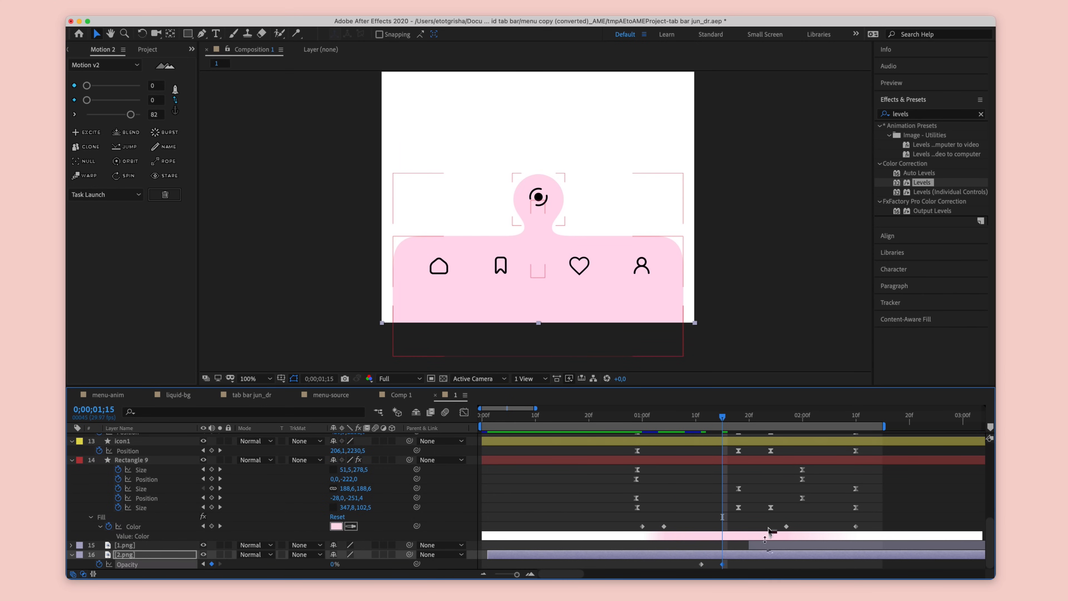
Step: Start 1.png at 0;00;01;15 and fade it in with Opacity keyframes from 0% there to 100% at 0;00;01;20
{"action": "left_click_drag", "start_coordinate": [775, 545], "coordinate": [748, 544]}
{"action": "key", "text": "t"}
{"action": "left_click", "coordinate": [99, 554]}
{"action": "left_click", "coordinate": [747, 416]}
{"action": "left_click", "coordinate": [211, 555]}
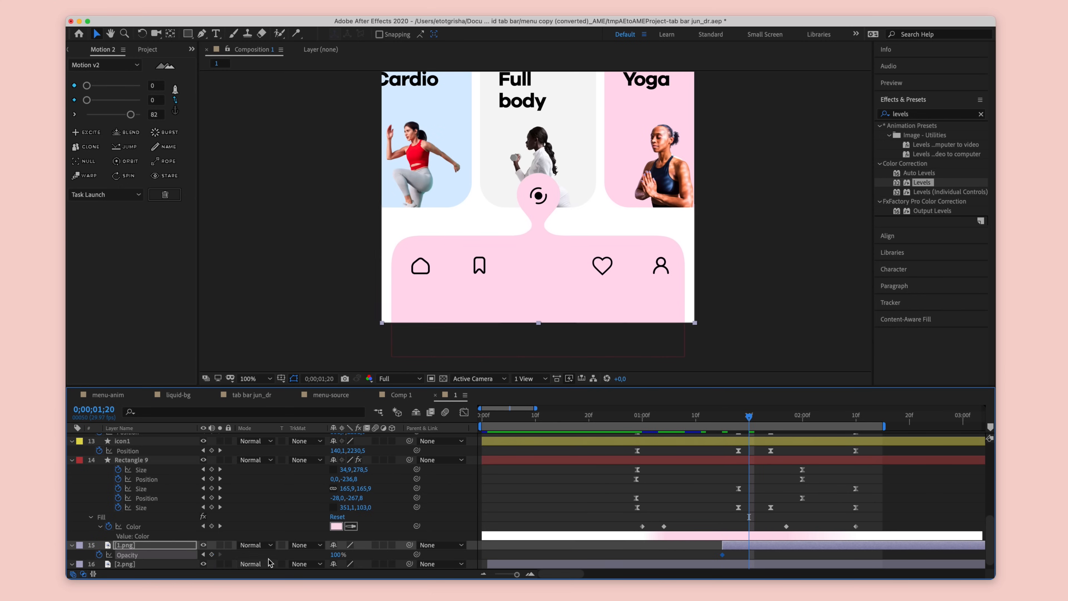
{"action": "key", "text": "j"}
{"action": "key", "text": "Return"}
Step: Add Scale keyframes to 1.png, growing from 0% at 0;00;01;15 to 100% at 0;00;01;20
{"action": "key", "text": "shift+s"}
{"action": "left_click", "coordinate": [100, 555]}
{"action": "key", "text": "k"}
{"action": "key", "text": "j"}
{"action": "left_click", "coordinate": [365, 554]}
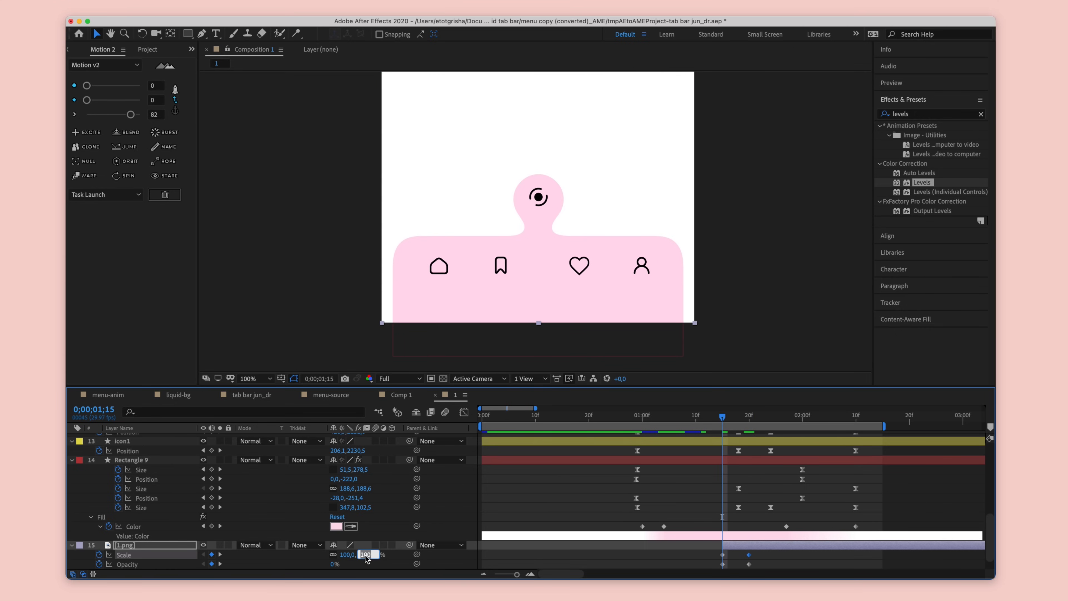
{"action": "type", "text": "0"}
{"action": "key", "text": "Return"}
Step: End 1.png's Opacity fade at about 0;00;01;18, ease its Scale keyframes with a Motion 2 value of 85 and preview
{"action": "left_click_drag", "start_coordinate": [749, 564], "coordinate": [739, 564]}
{"action": "left_click_drag", "start_coordinate": [757, 552], "coordinate": [700, 556]}
{"action": "left_click_drag", "start_coordinate": [131, 115], "coordinate": [133, 114]}
{"action": "left_click", "coordinate": [674, 416]}
{"action": "key", "text": "space"}
{"action": "key", "text": "space"}
Step: Try moving 1.png's last Scale keyframe to about 0;00;01;27 and preview the slower growth
{"action": "left_click", "coordinate": [760, 558]}
{"action": "left_click_drag", "start_coordinate": [748, 555], "coordinate": [786, 555]}
{"action": "left_click", "coordinate": [722, 416]}
{"action": "key", "text": "space"}
{"action": "key", "text": "space"}
{"action": "key", "text": "j"}
{"action": "key", "text": "j"}
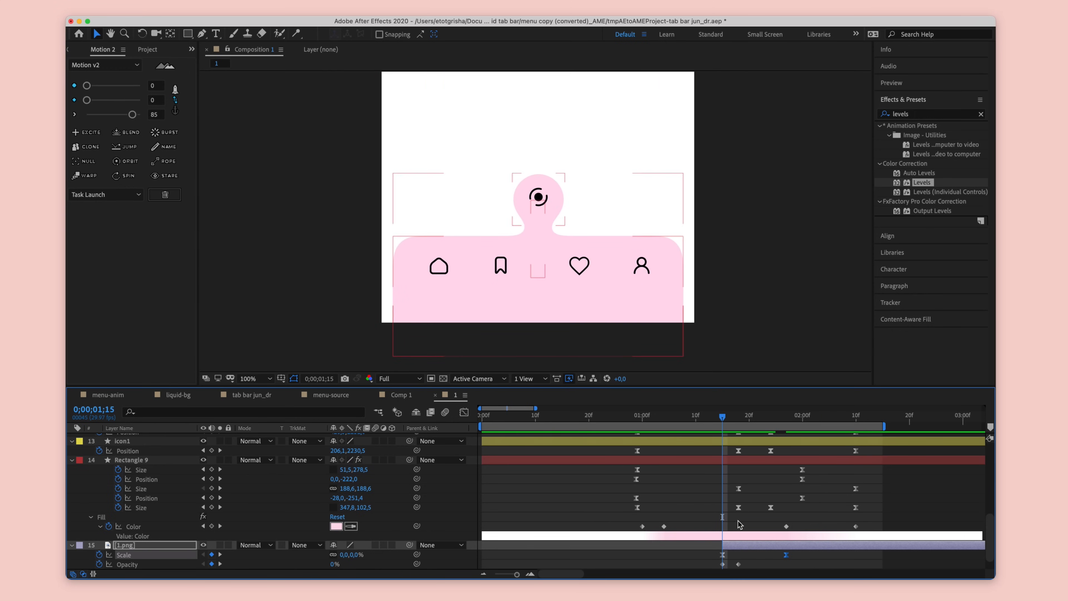
{"action": "key", "text": "space"}
{"action": "key", "text": "space"}
Step: Replay the transition from 0;00;01;15 and undo the last changes to 1.png's Scale keyframes
{"action": "left_click", "coordinate": [722, 416]}
{"action": "key", "text": "space"}
{"action": "left_click_drag", "start_coordinate": [744, 415], "coordinate": [749, 414]}
{"action": "key", "text": "super+z"}
{"action": "key", "text": "super+z"}
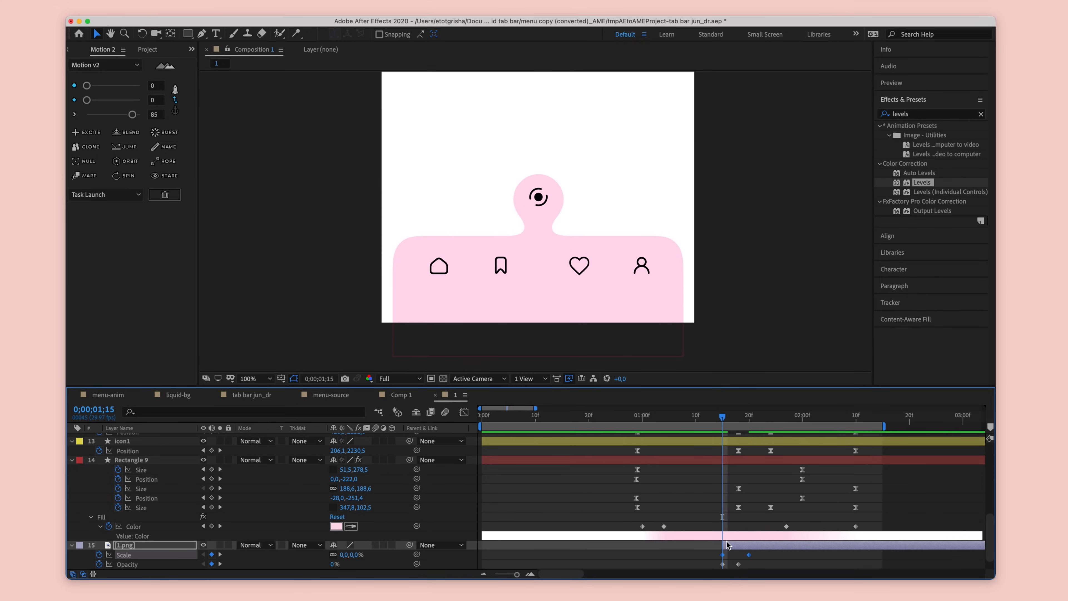
Step: Apply Easy Ease to both Scale keyframes of 1.png and preview from about 0;00;01;14
{"action": "key", "text": "space"}
{"action": "left_click_drag", "start_coordinate": [748, 554], "coordinate": [685, 556]}
{"action": "key", "text": "space"}
{"action": "key", "text": "F9"}
{"action": "left_click", "coordinate": [717, 417]}
{"action": "key", "text": "space"}
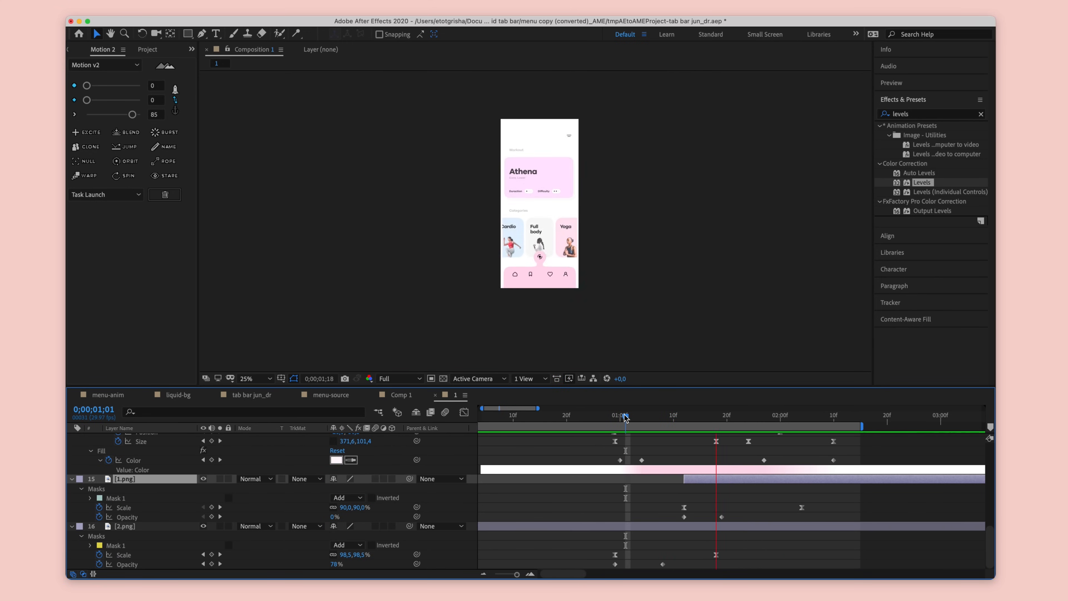
Step: Lengthen 2.png's fade-out by moving its last Opacity keyframe to about 0;00;01;12, and preview
{"action": "left_click_drag", "start_coordinate": [626, 416], "coordinate": [805, 416]}
{"action": "left_click_drag", "start_coordinate": [662, 564], "coordinate": [683, 564]}
{"action": "left_click", "coordinate": [615, 416]}
{"action": "key", "text": "space"}
{"action": "key", "text": "space"}
Step: Delay 1.png's fade-in by moving its Opacity keyframes to about 0;00;01;21 and 0;00;01;28, and preview
{"action": "left_click_drag", "start_coordinate": [694, 514], "coordinate": [763, 520]}
{"action": "left_click_drag", "start_coordinate": [753, 517], "coordinate": [774, 517]}
{"action": "key", "text": "space"}
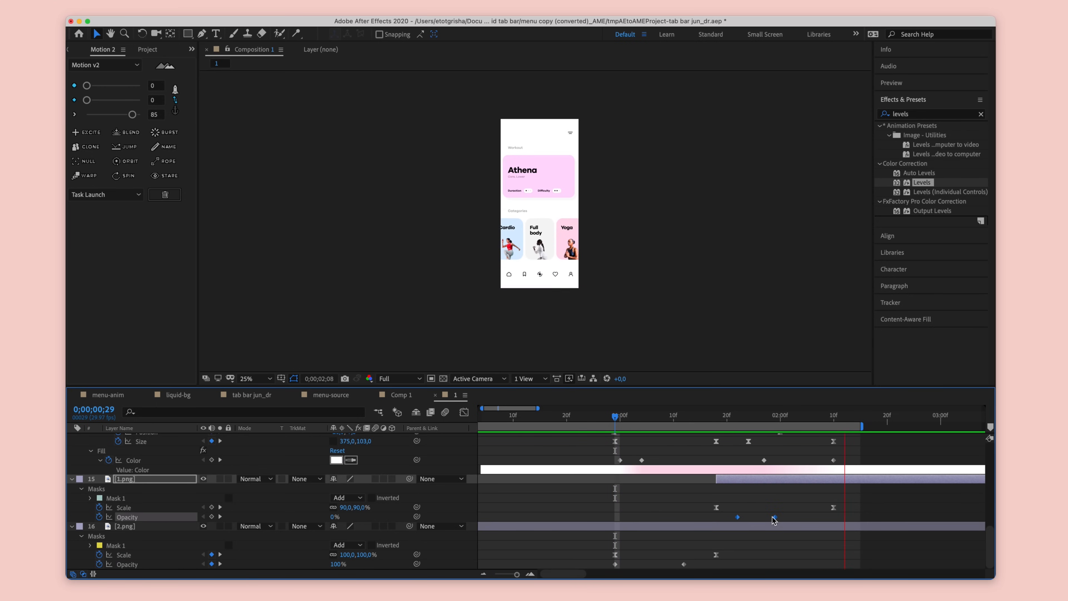
{"action": "key", "text": "space"}
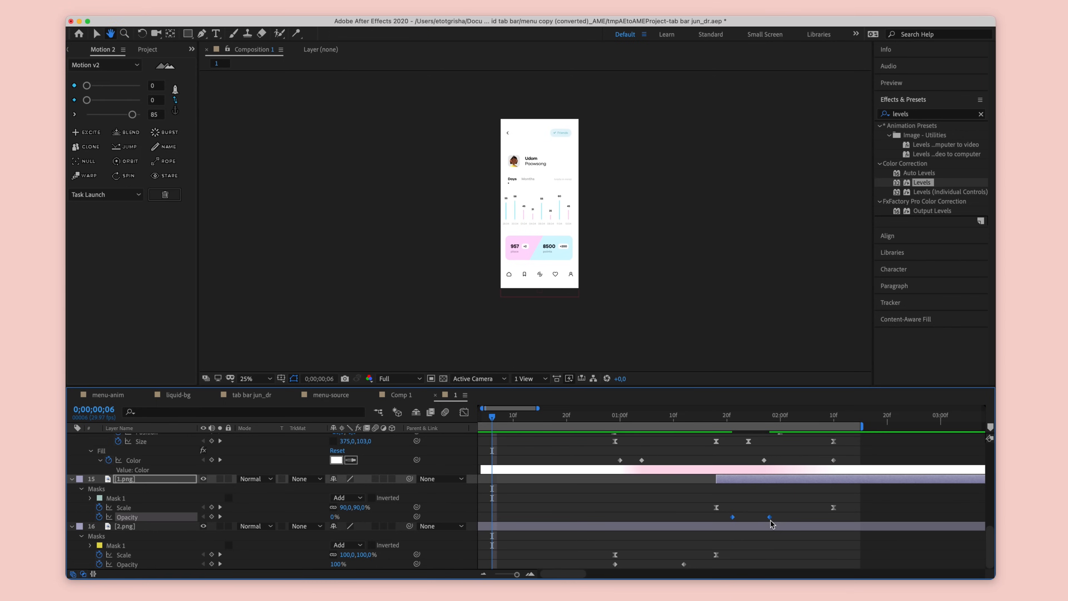
{"action": "key", "text": "space"}
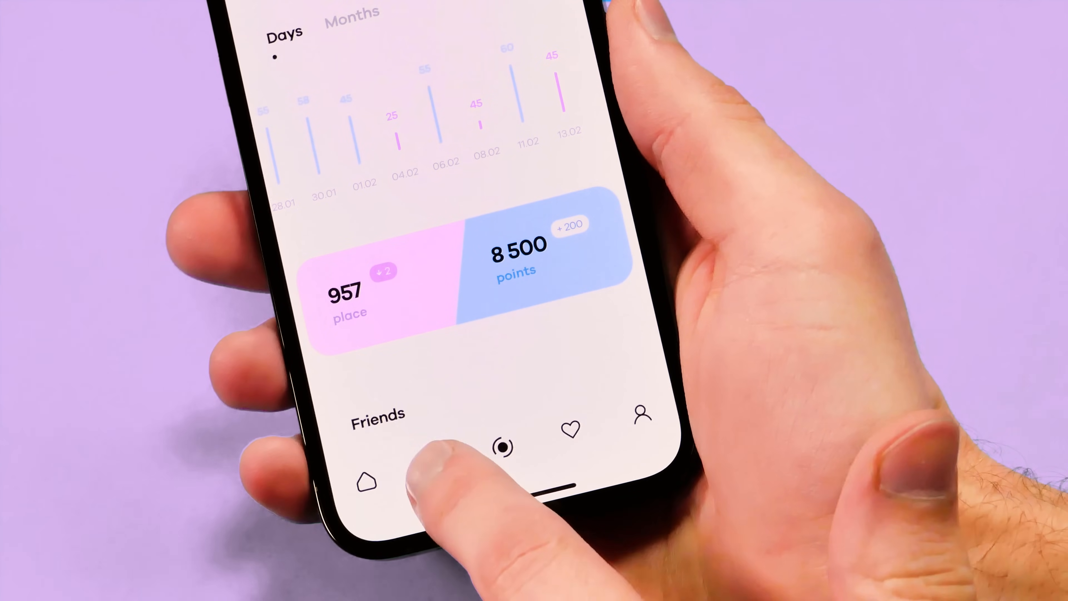
{"action": "left_click", "coordinate": [432, 462]}
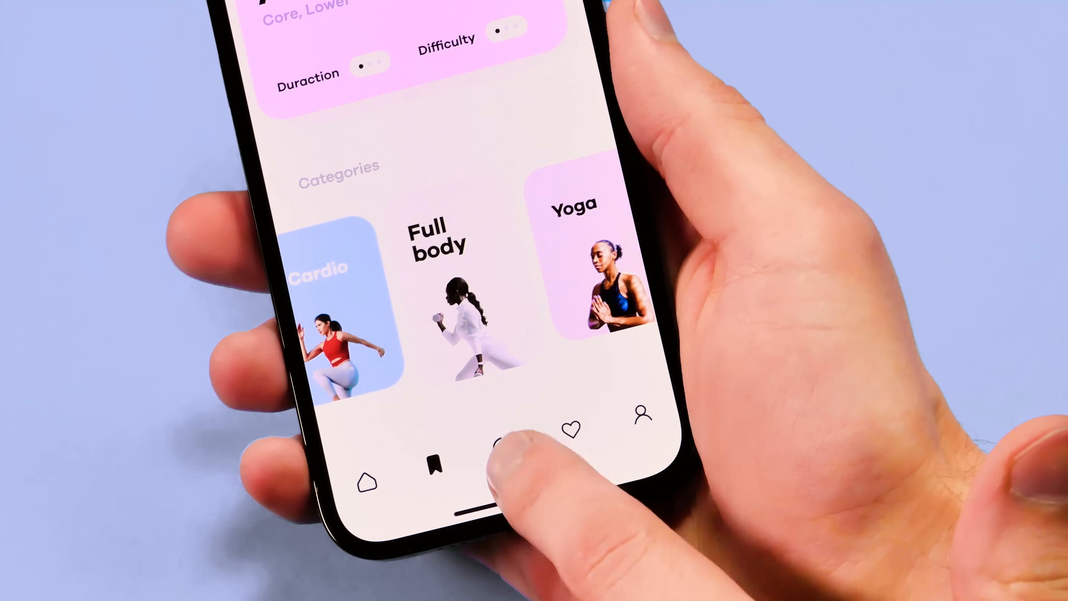
{"action": "left_click", "coordinate": [503, 446]}
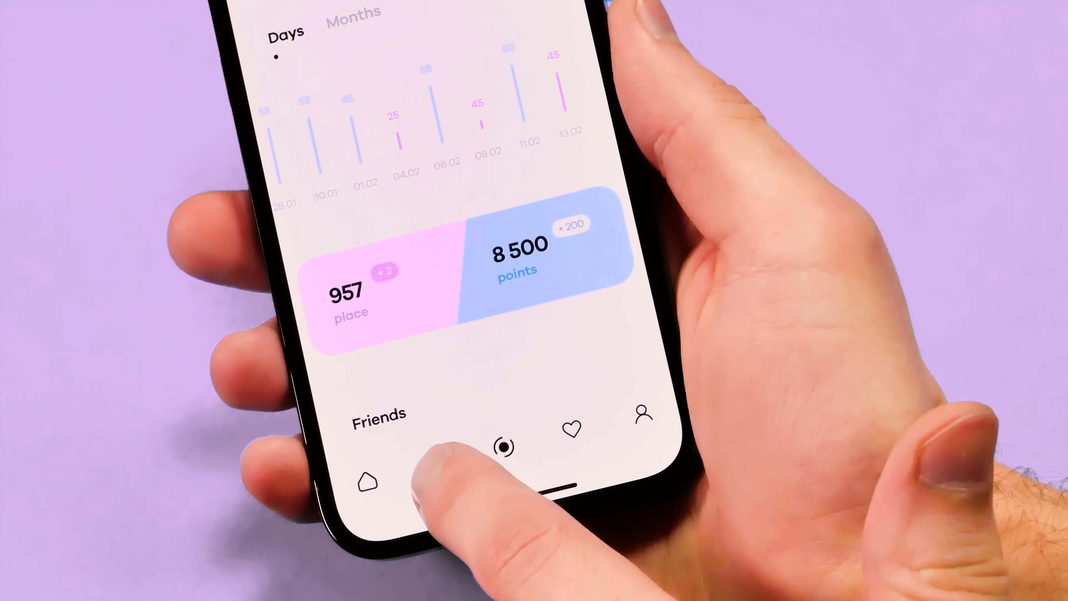
{"action": "left_click", "coordinate": [435, 463]}
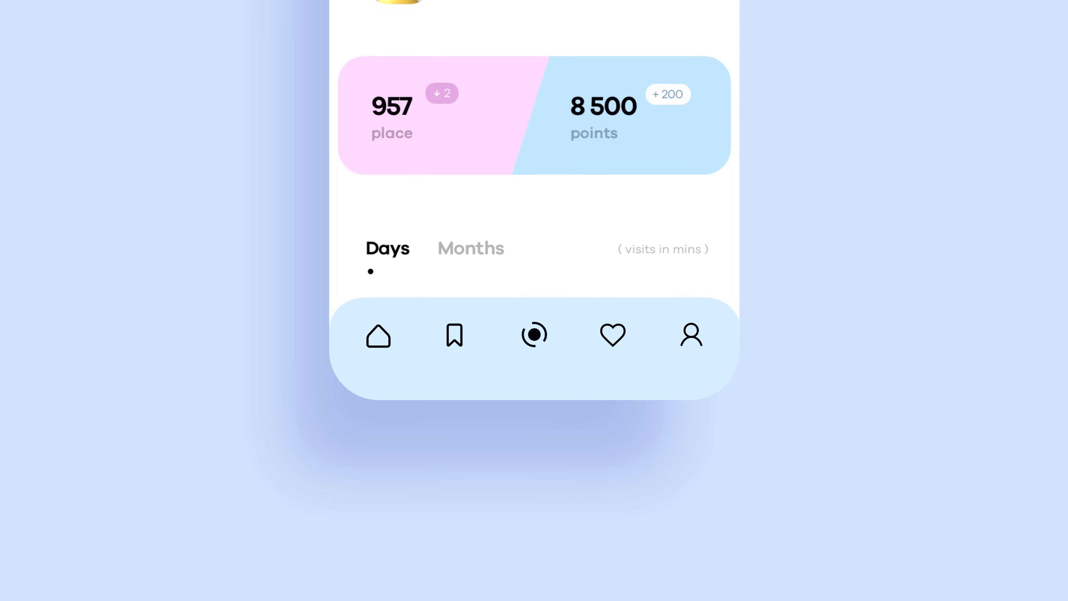